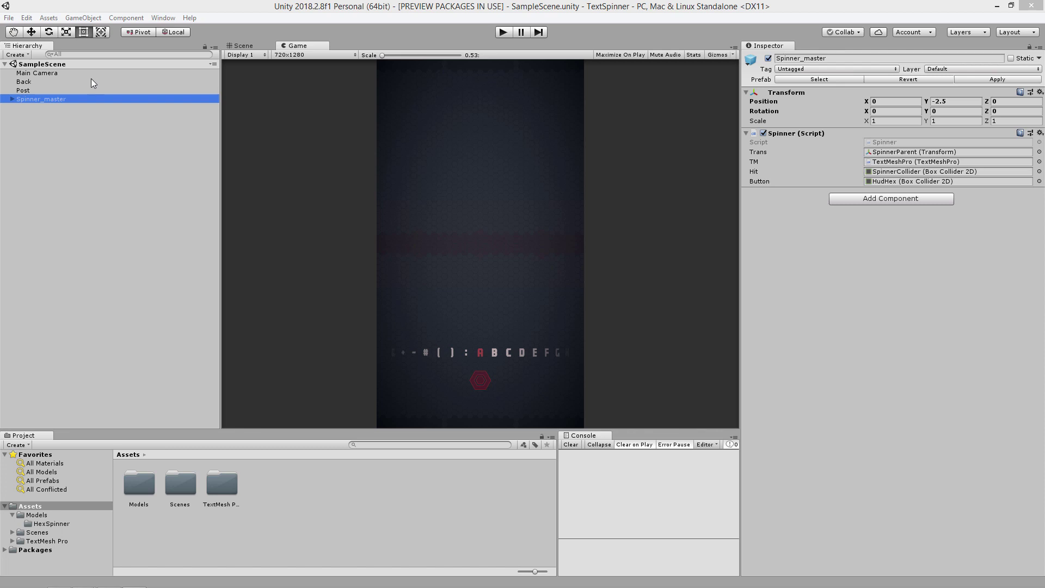
Duplicate the Spinner_master object in the scene hierarchy.
click(119, 127)
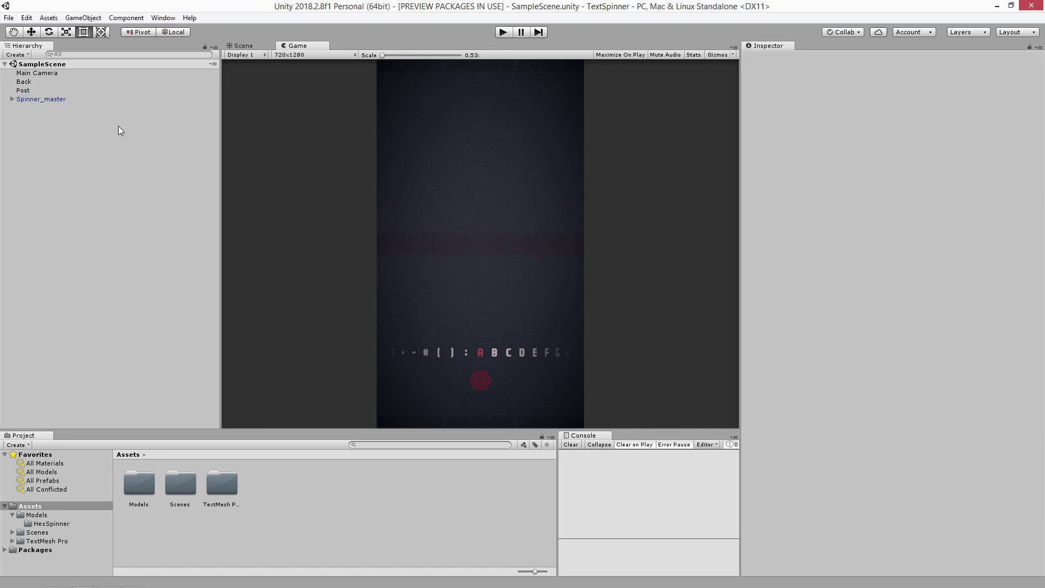
click(110, 98)
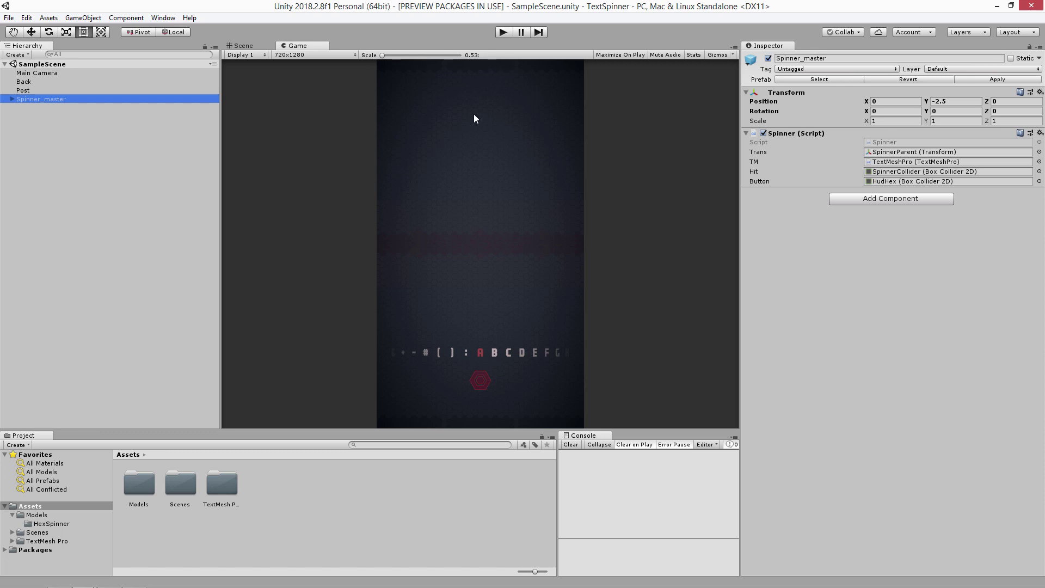
click(122, 139)
click(61, 98)
key(ctrl+d)
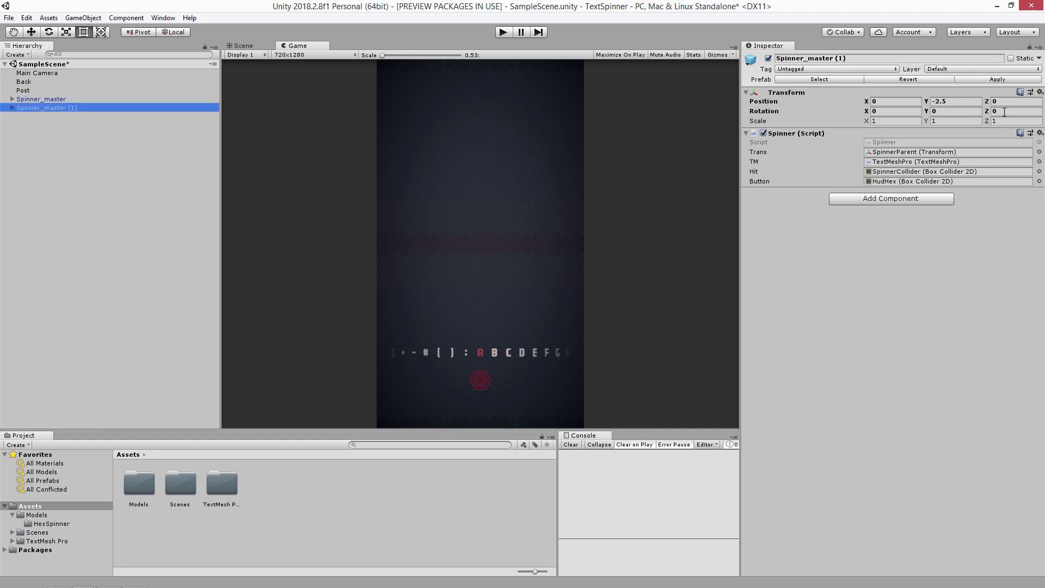
Set the duplicated spinner's Z rotation to 180 and its Y position to 2.5.
click(1003, 112)
text(1800)
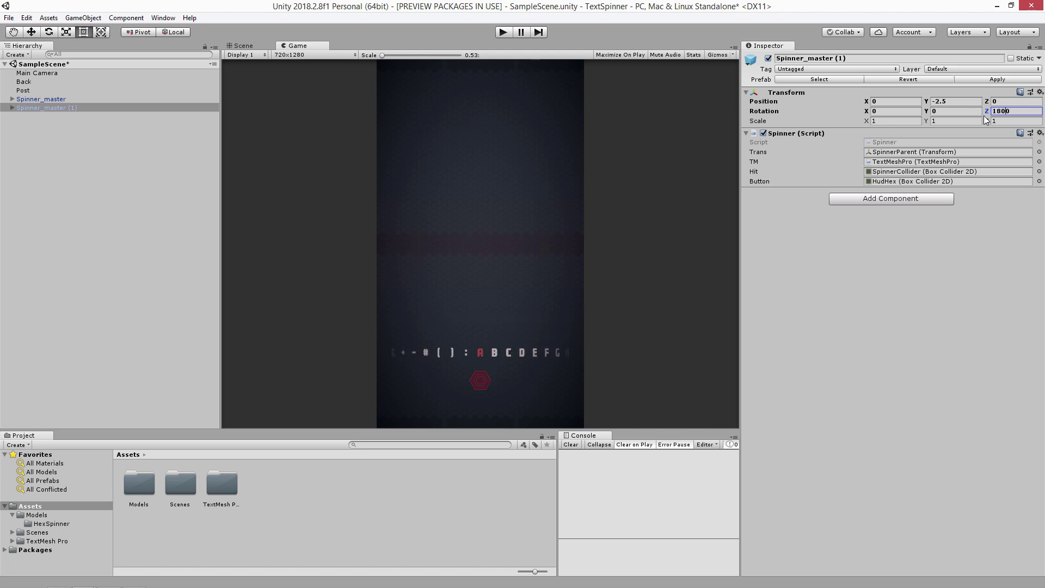
key(BackSpace)
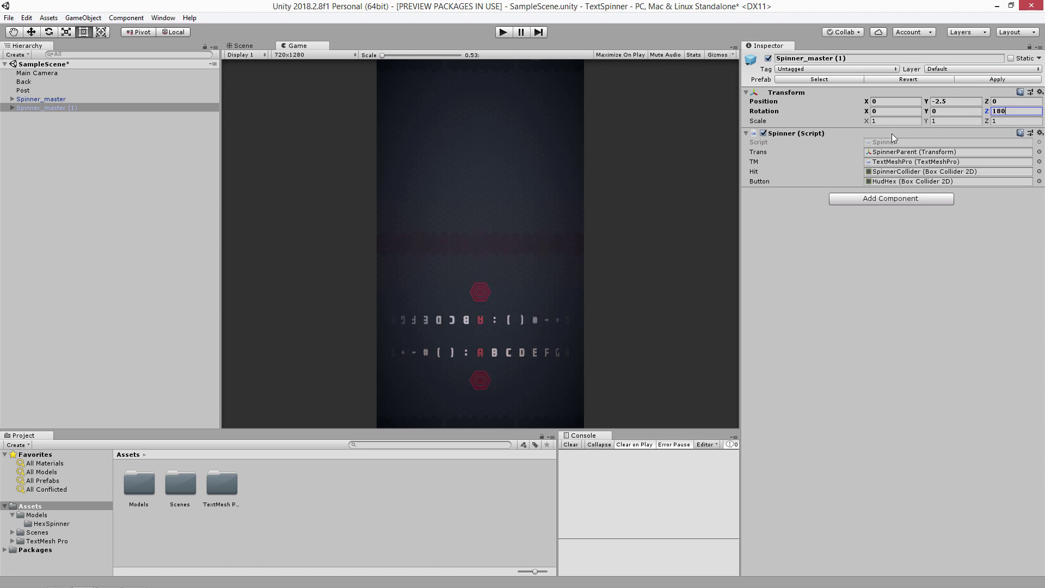
click(937, 102)
click(935, 102)
key(BackSpace)
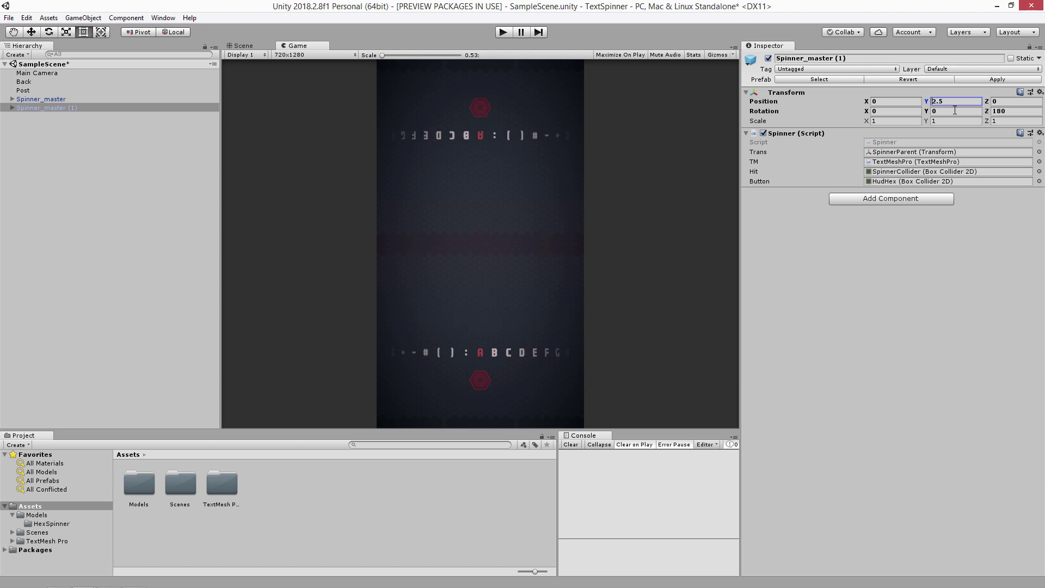
Run the game and test the lower spinner by turning it and entering several characters with its hex control.
click(502, 33)
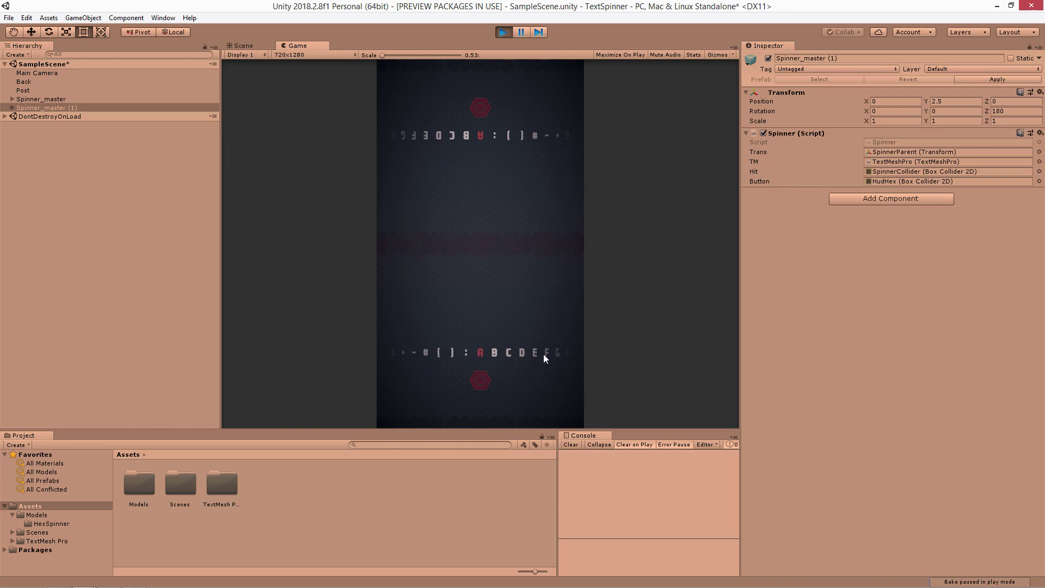
drag(524, 352, 481, 374)
click(476, 380)
click(471, 364)
click(480, 380)
click(481, 379)
Test the upper spinner by turning it and entering several characters, and stop the game.
click(485, 105)
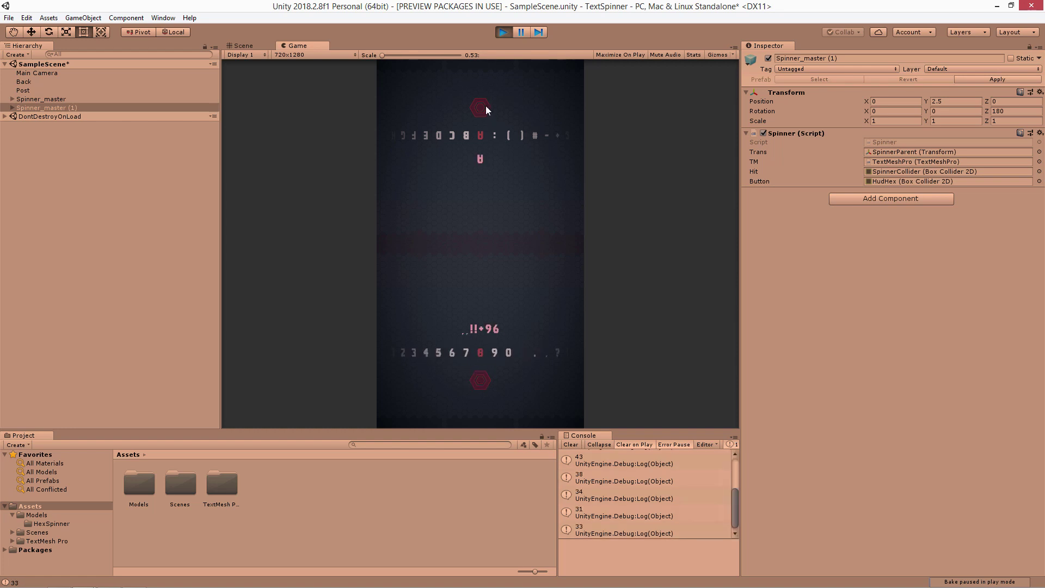
drag(510, 138, 483, 106)
click(475, 112)
click(482, 105)
click(483, 106)
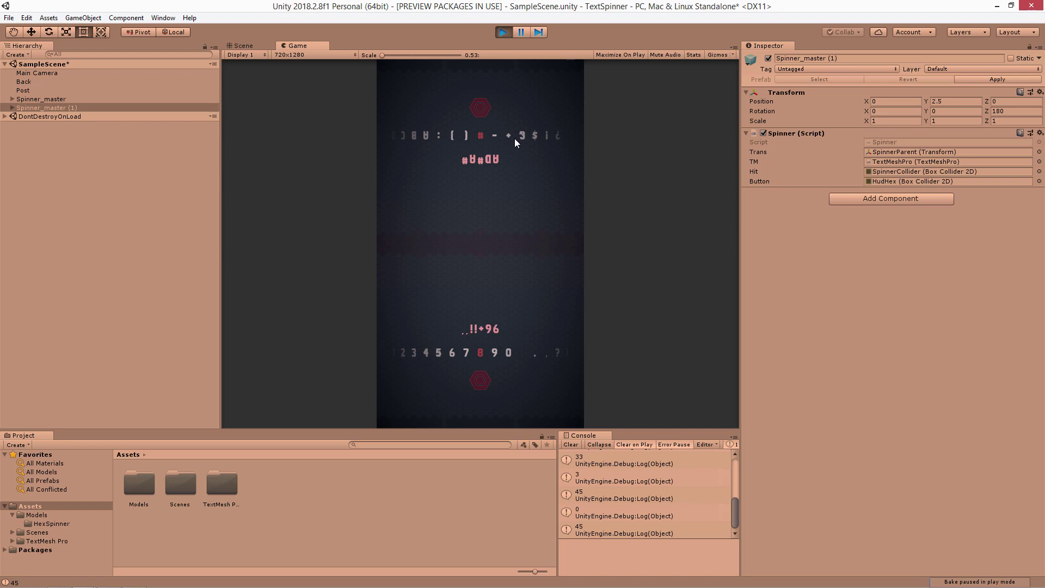
drag(515, 138, 452, 135)
click(480, 109)
click(479, 103)
drag(515, 135, 478, 109)
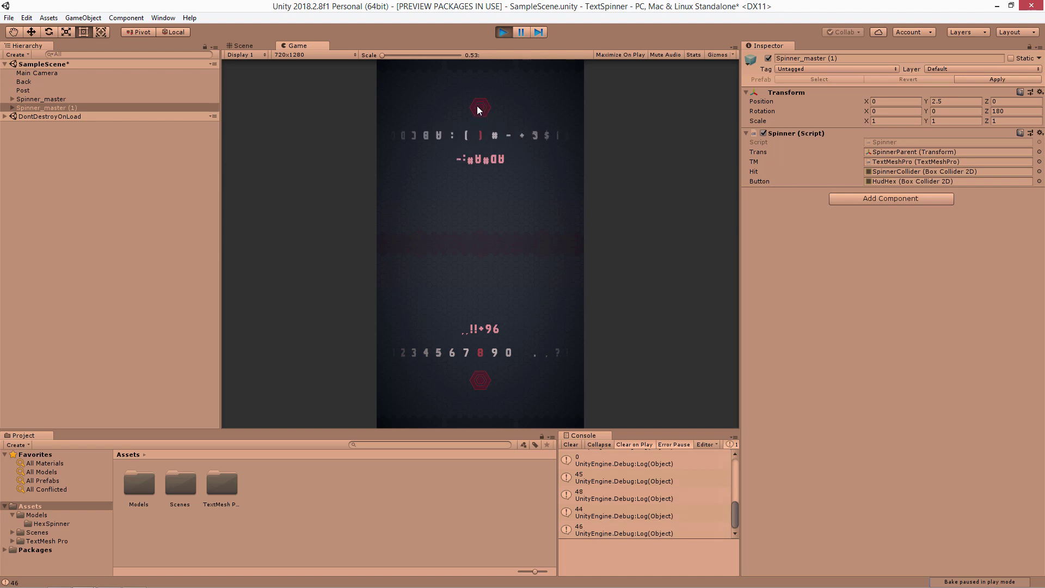
click(478, 113)
key(ctrl+p)
Switch to the ShaderGraphTutorial project and widen its Game view.
mouse_move(87, 581)
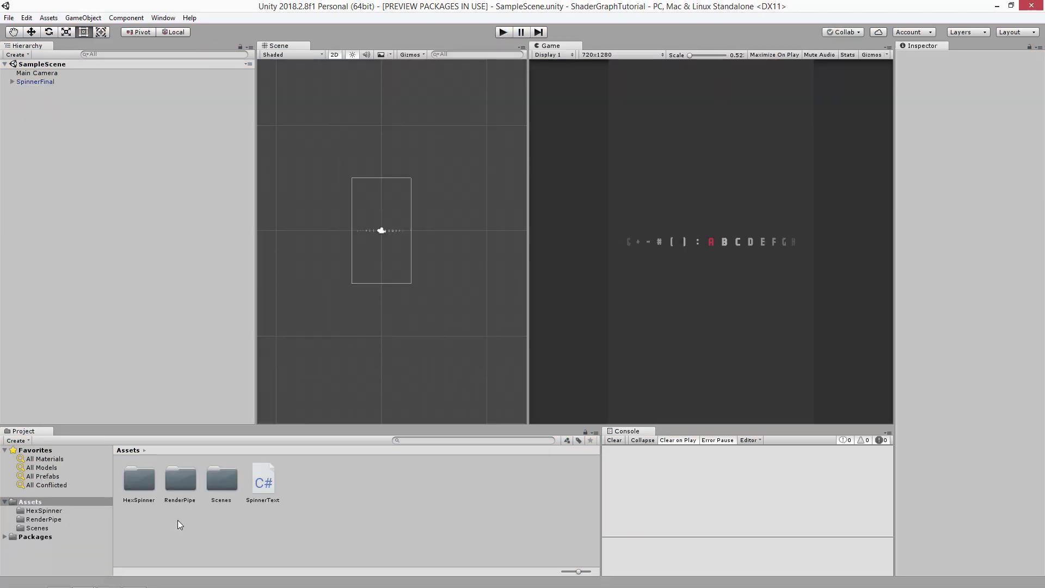
click(180, 523)
drag(529, 221, 346, 221)
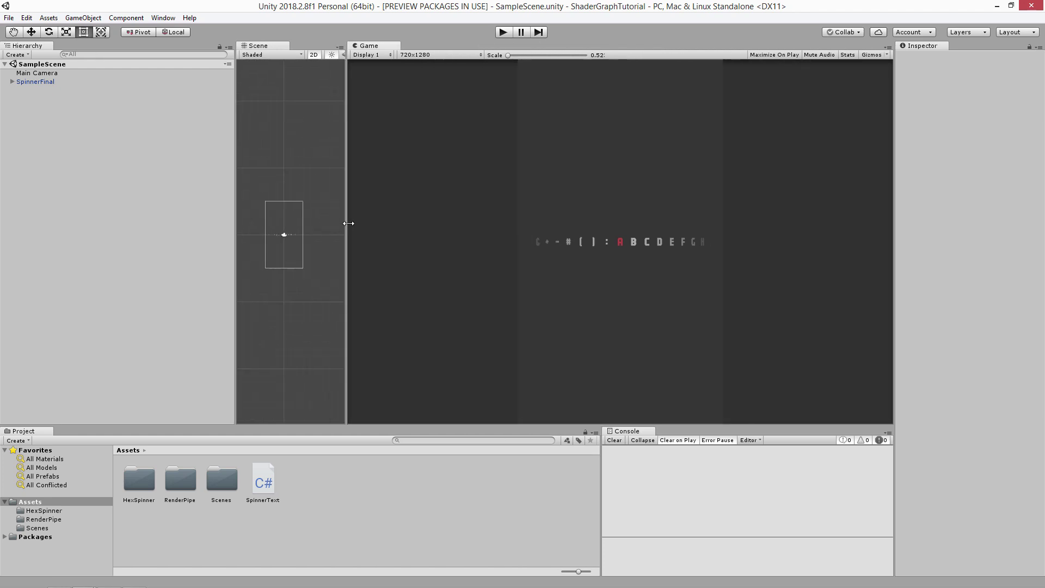
Run the ShaderGraphTutorial scene twice to check the text spinner's rotation, stopping play mode each time.
click(503, 32)
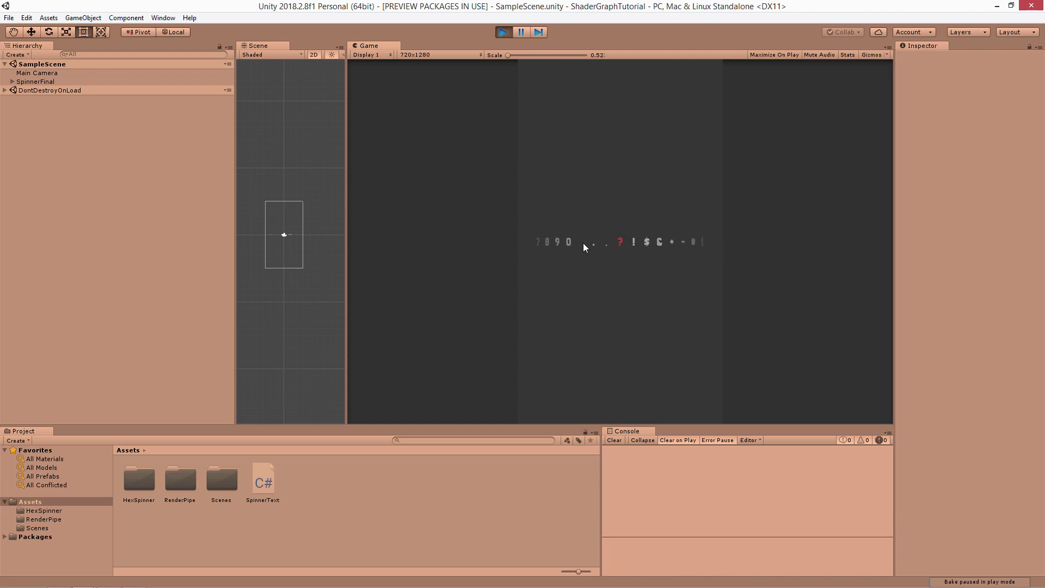
click(502, 30)
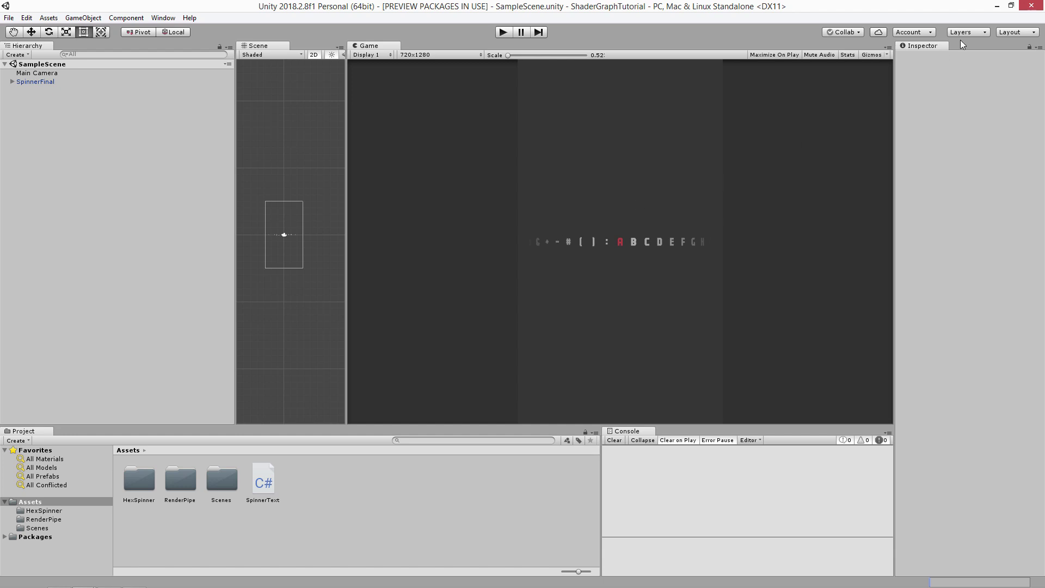
click(503, 32)
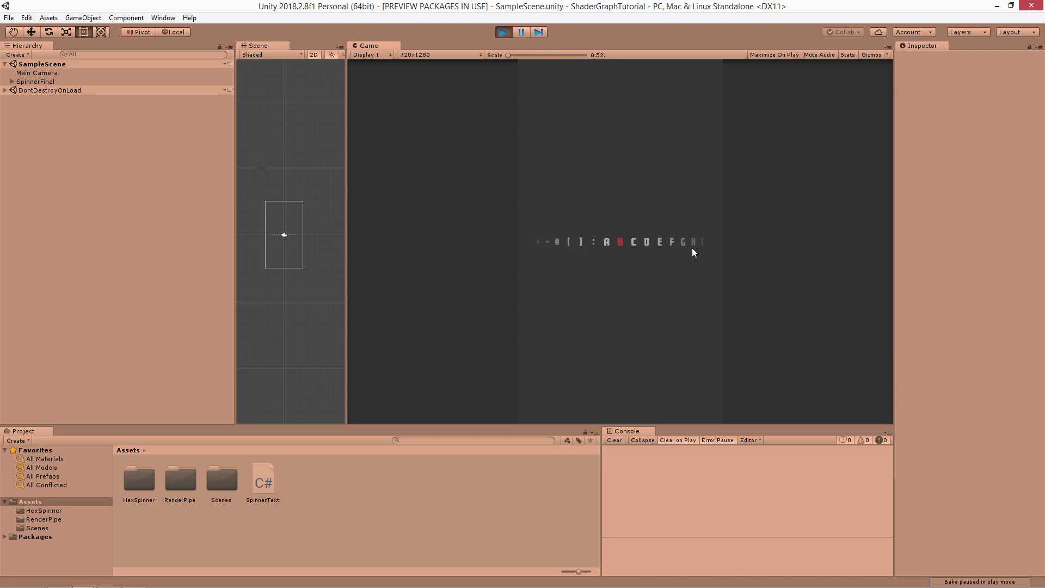
click(503, 32)
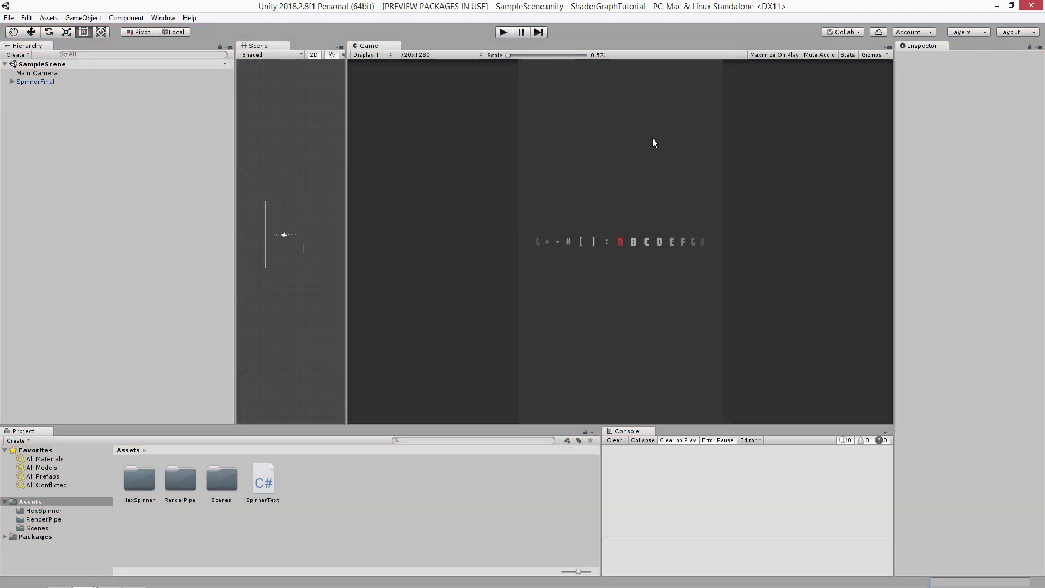
Close the ShaderGraphTutorial and TextSpinner projects, discarding the TextSpinner scene changes.
click(1031, 6)
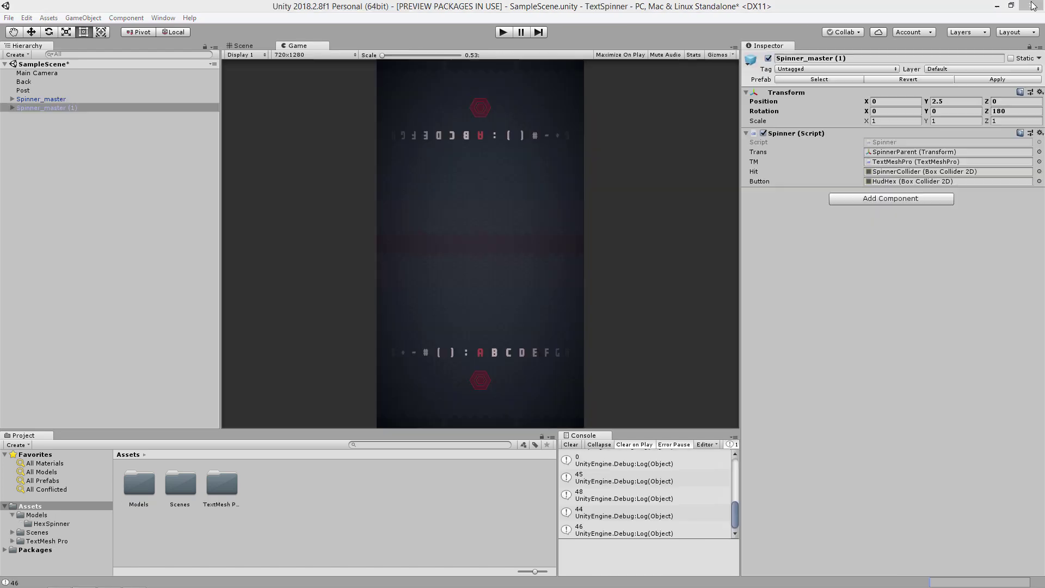
click(1032, 6)
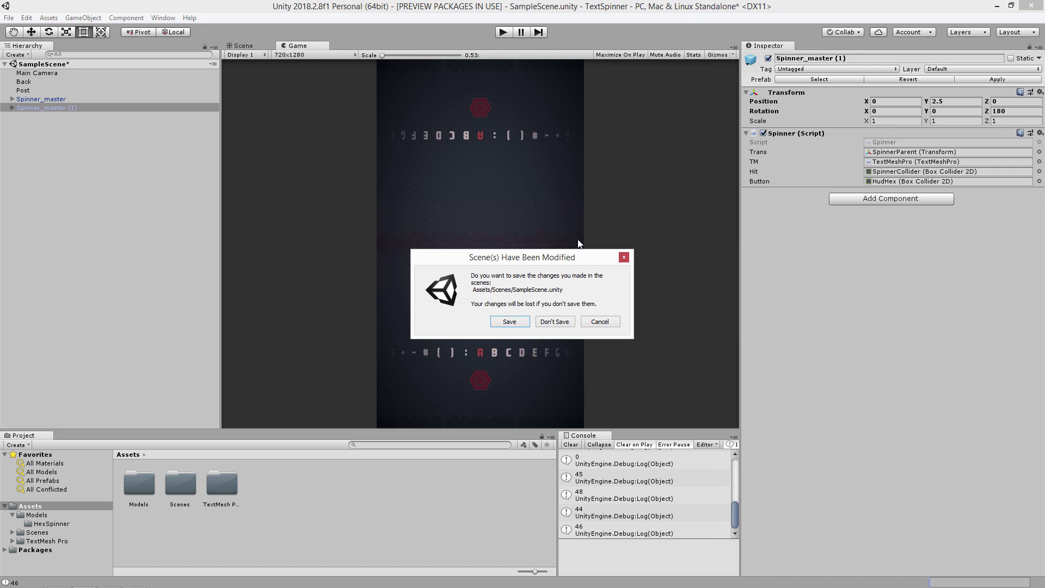
click(553, 320)
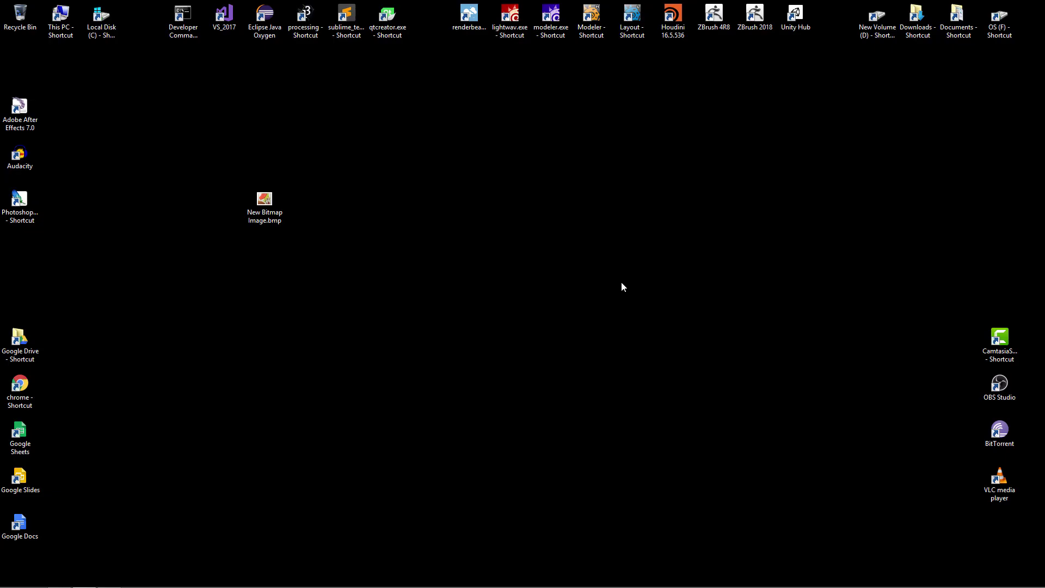
Switch to LightWave Modeler and show the spinner ring in Textured Wire shading in the perspective view.
click(60, 580)
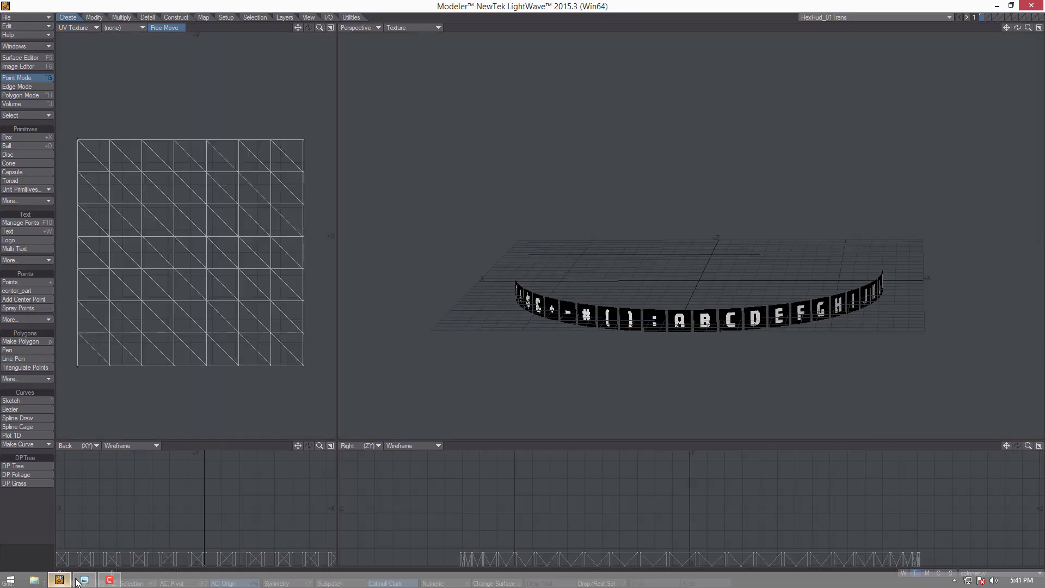
alt+drag(782, 251, 690, 261)
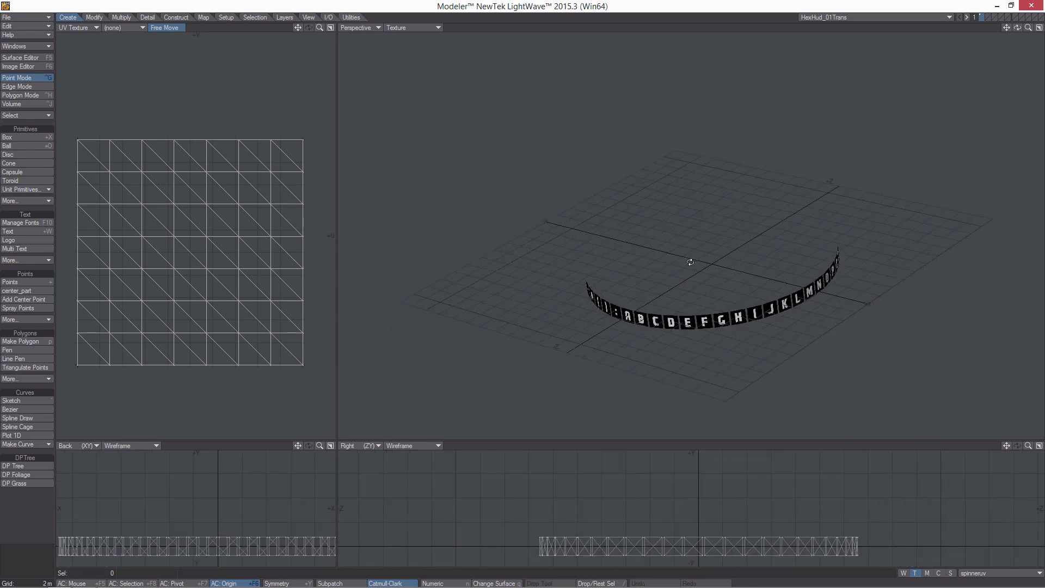
click(429, 28)
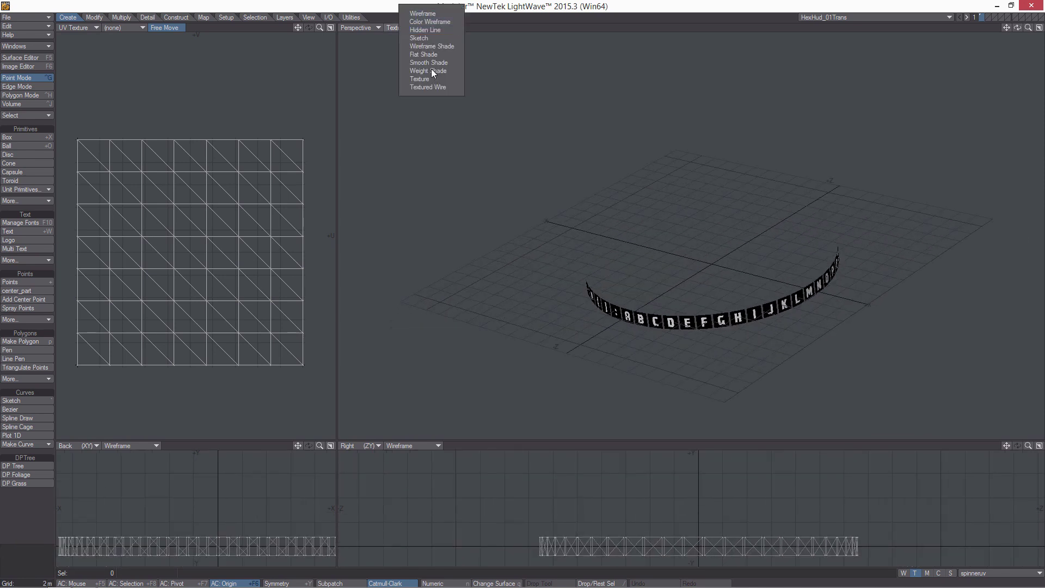
click(430, 87)
alt+drag(626, 255, 709, 251)
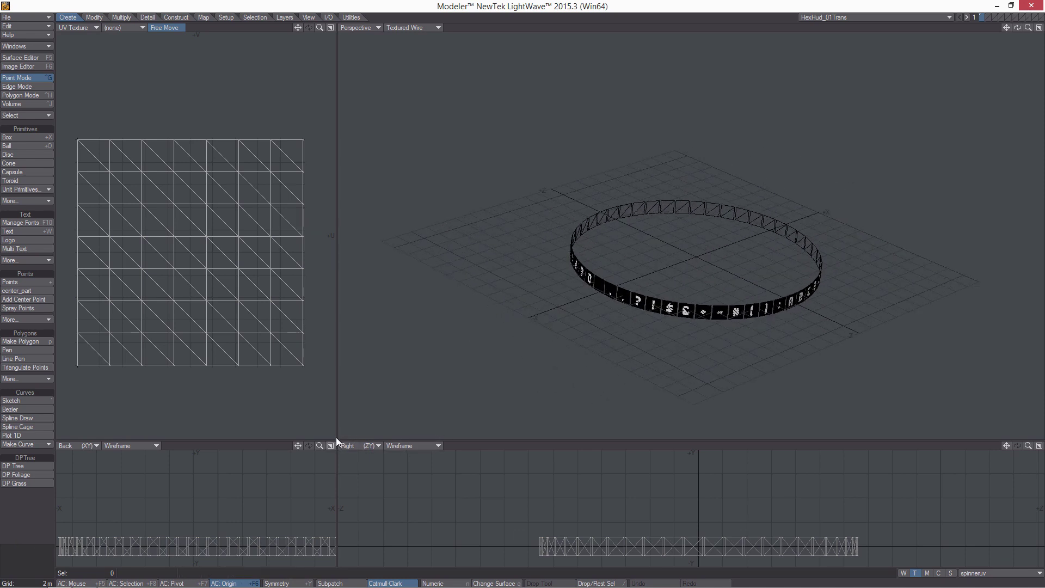
Enlarge the UV Texture view and examine the ring's character faces alongside its UV layout.
drag(336, 438, 487, 468)
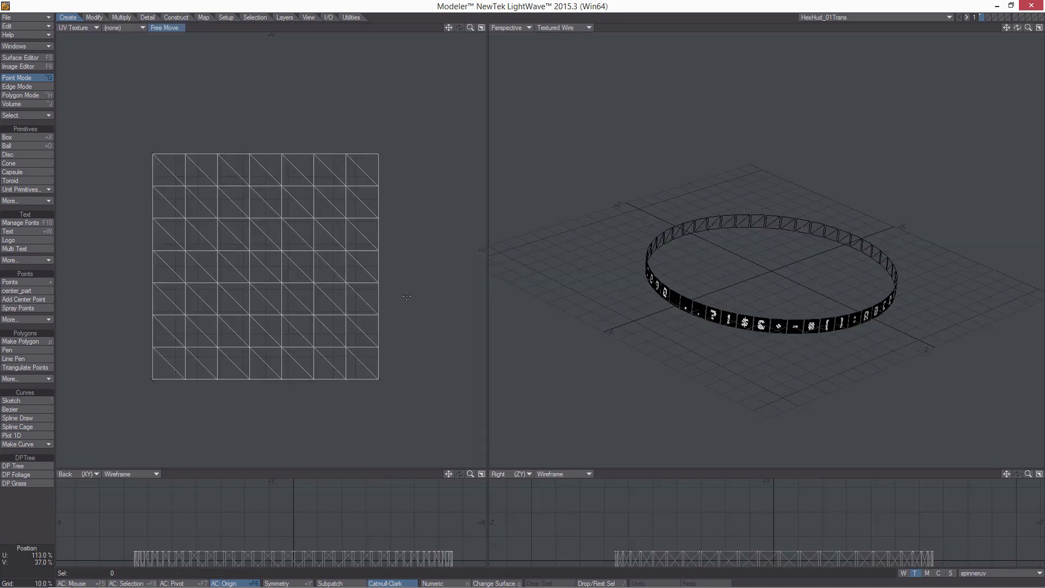
scroll(390, 281, up, 3)
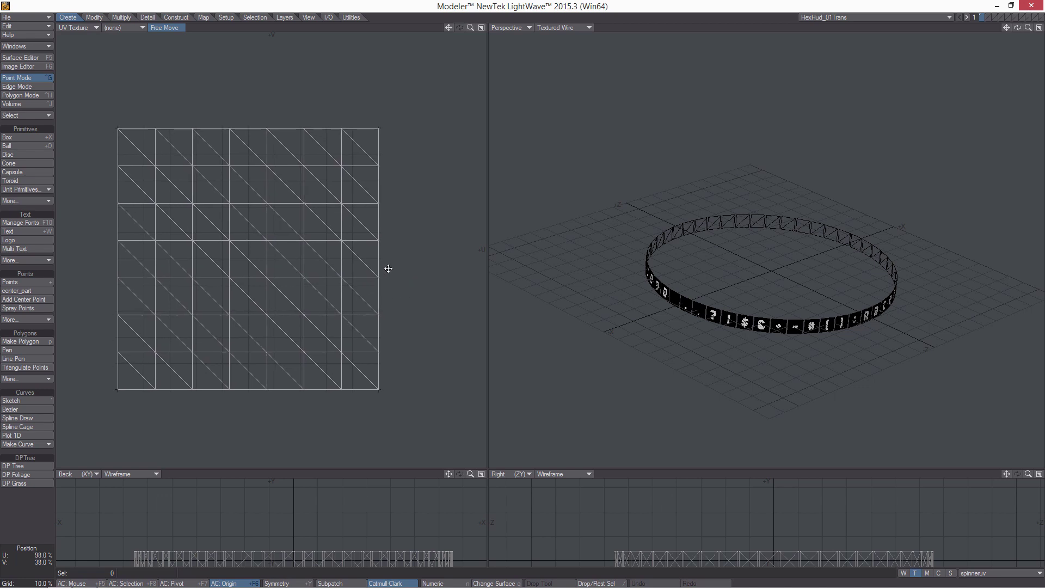
alt+drag(820, 284, 813, 299)
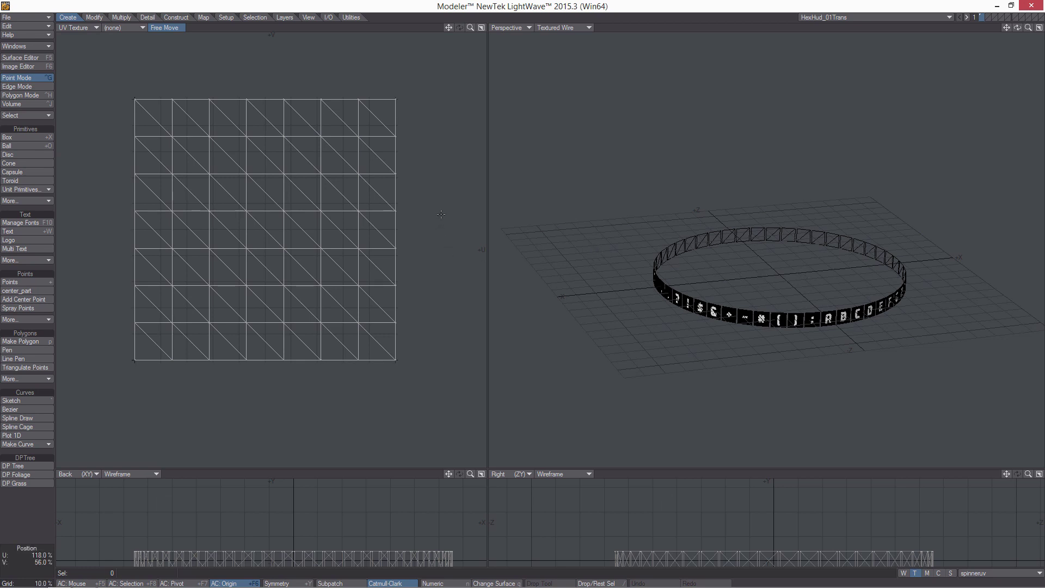
alt+drag(778, 289, 801, 262)
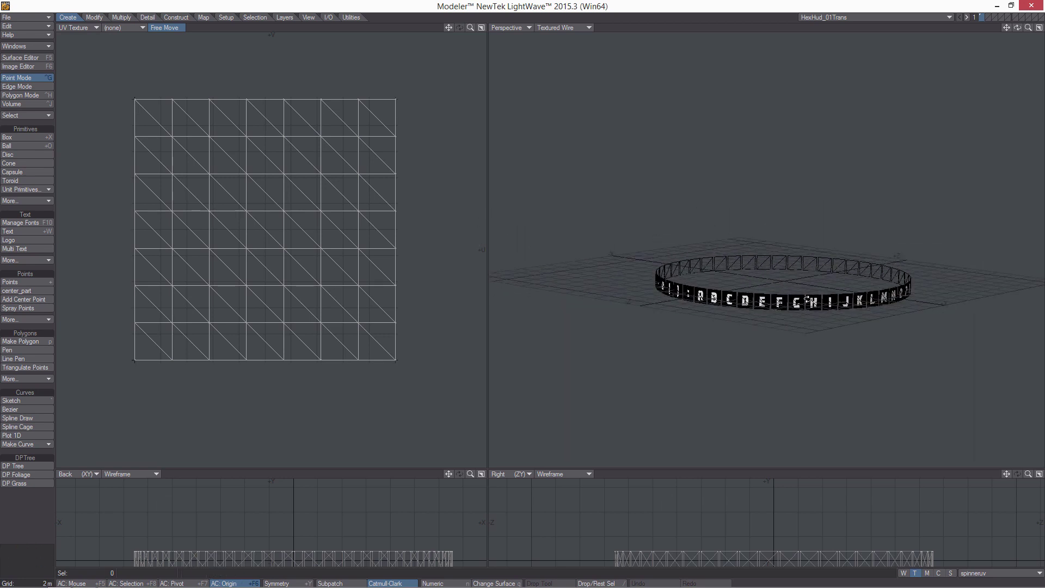
scroll(742, 301, up, 5)
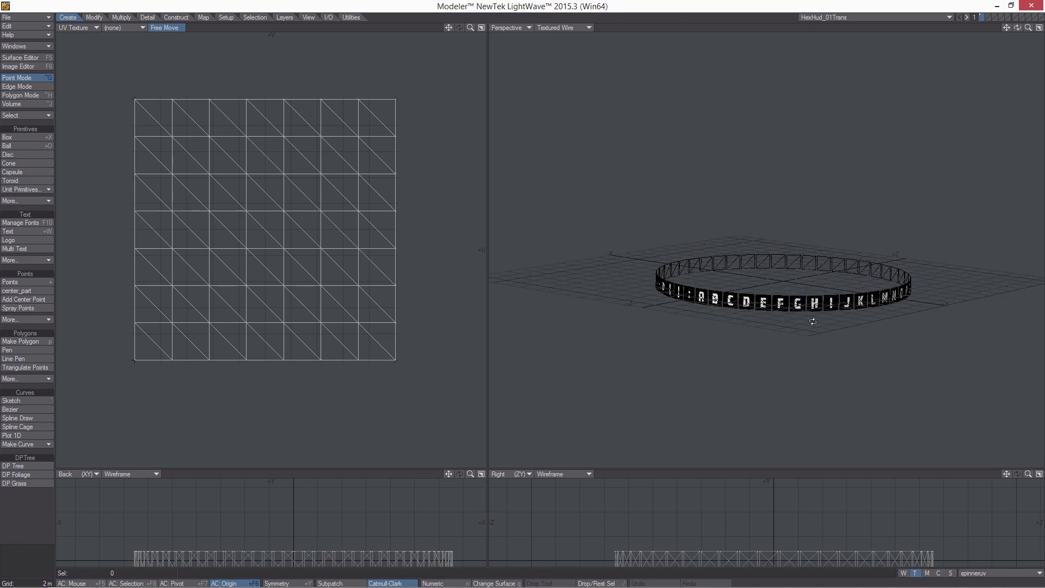
alt+drag(721, 311, 768, 273)
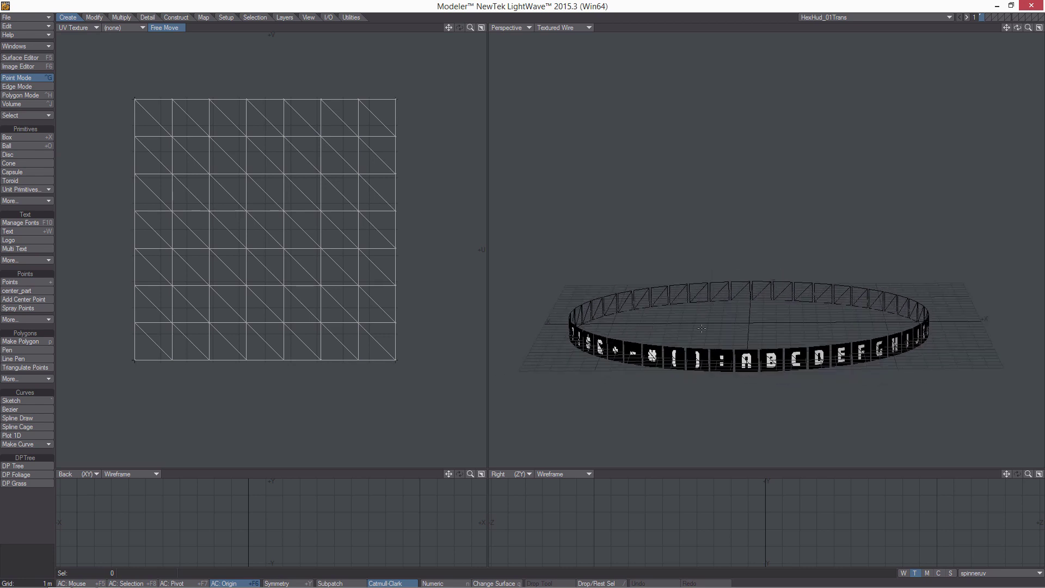
alt+drag(674, 321, 710, 284)
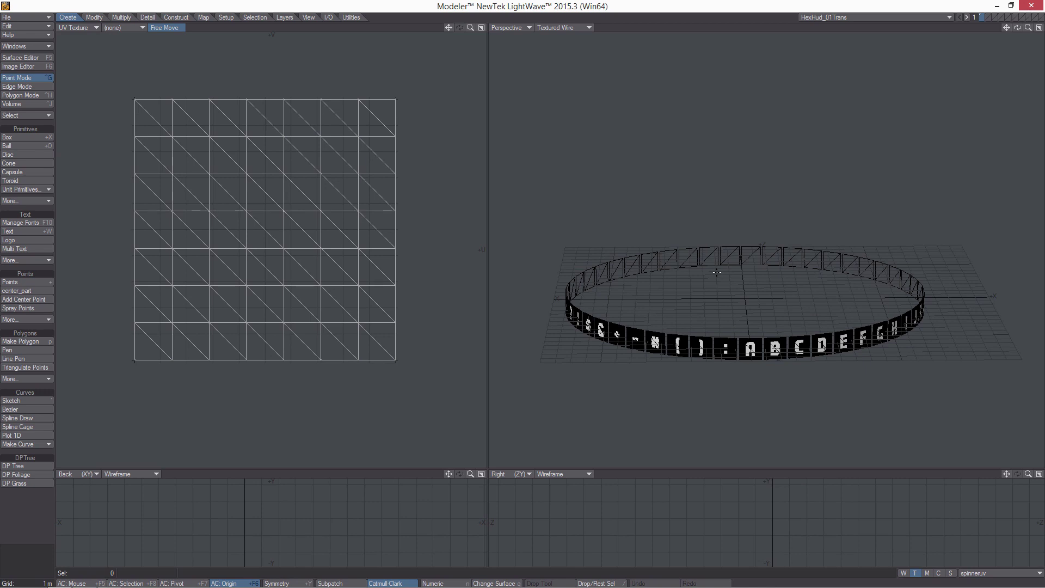
alt+drag(692, 317, 810, 272)
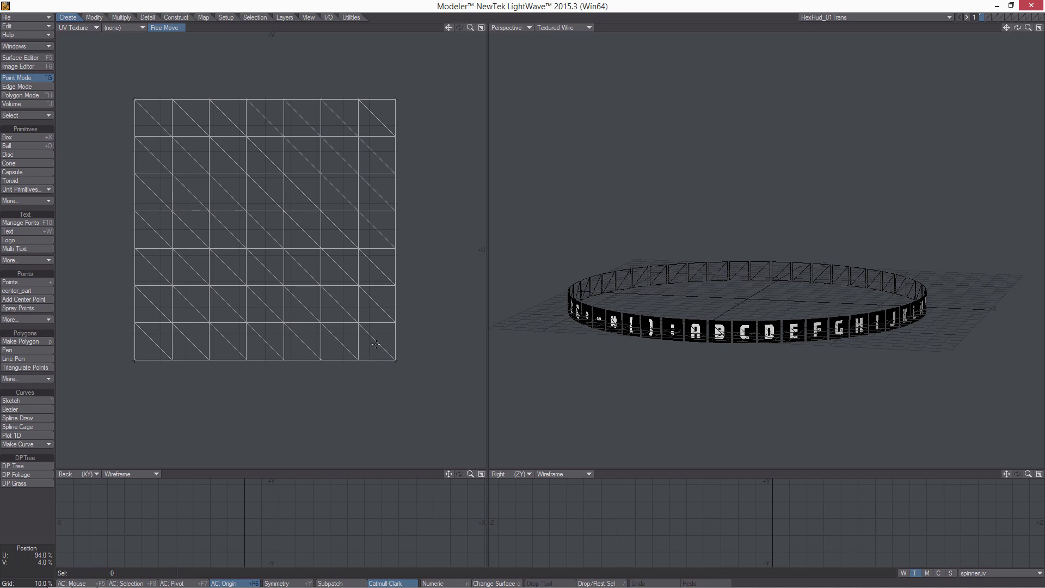
Show the Text.png image behind the spinner's UV layout.
click(122, 28)
click(117, 37)
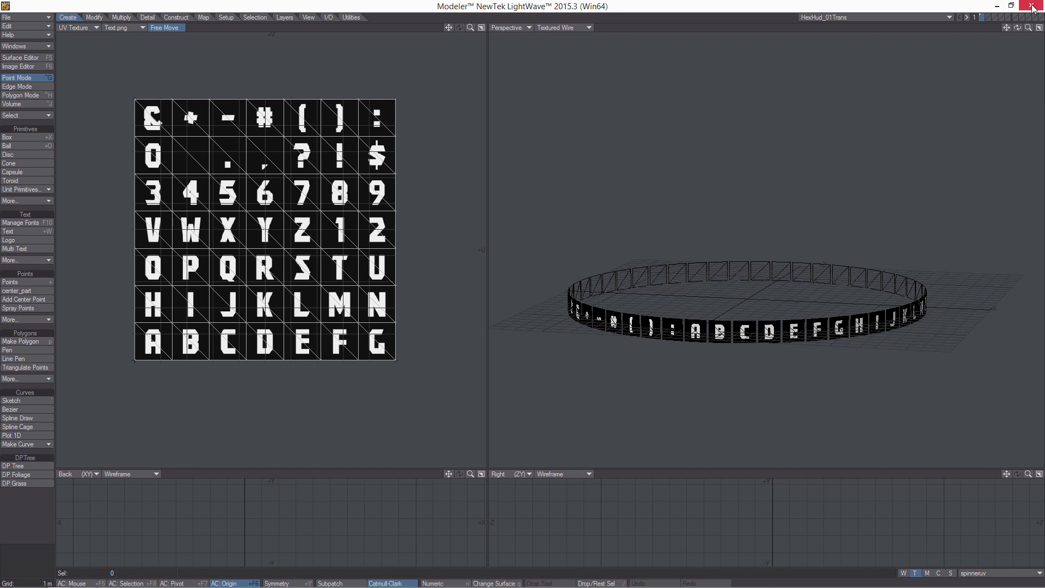
Minimize LightWave Modeler and create a new Unity Hub project named Shader_Graph with the 2D template.
click(997, 6)
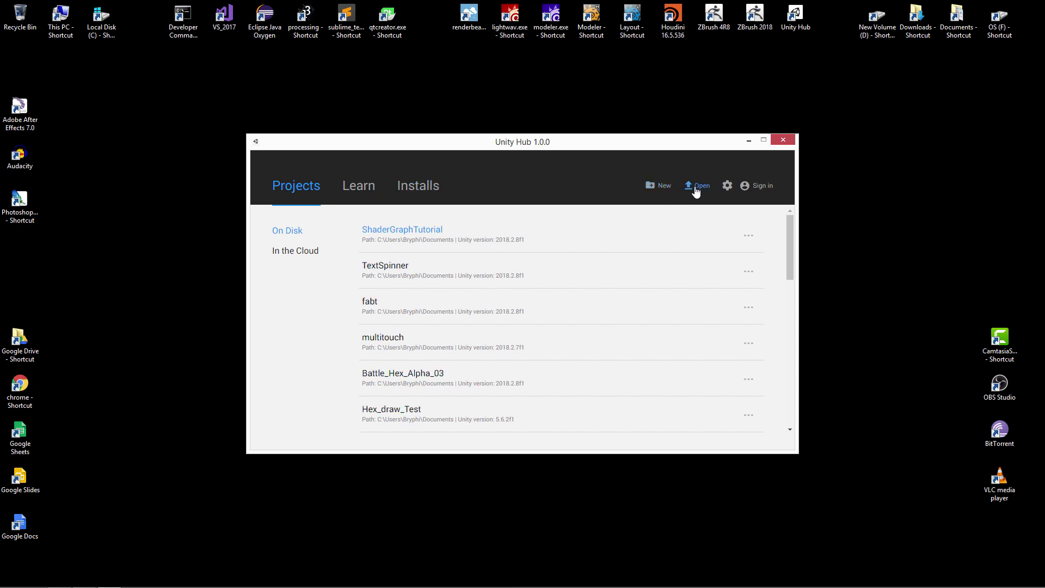
click(660, 186)
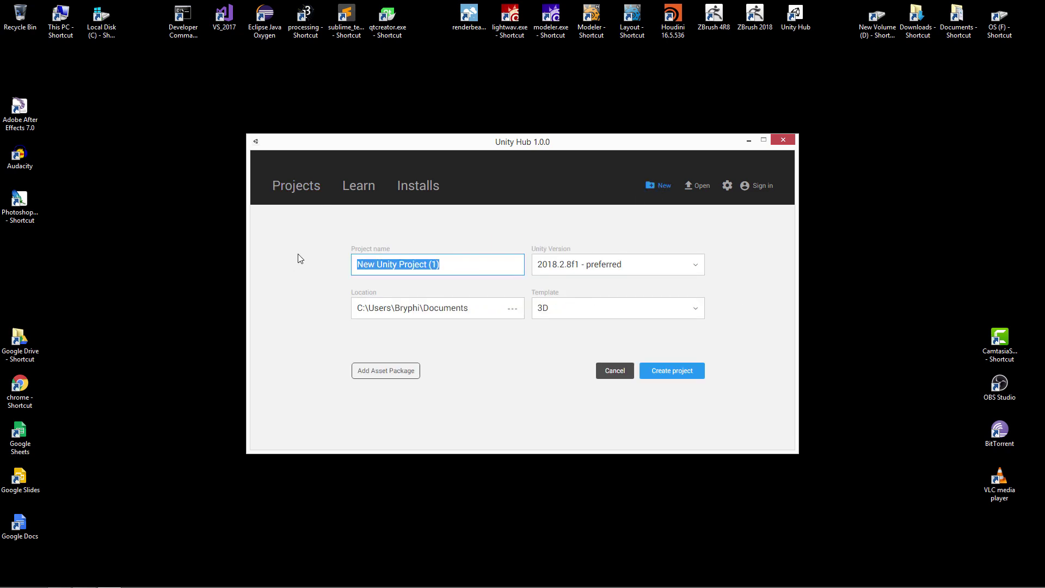
text(Shader_Gr)
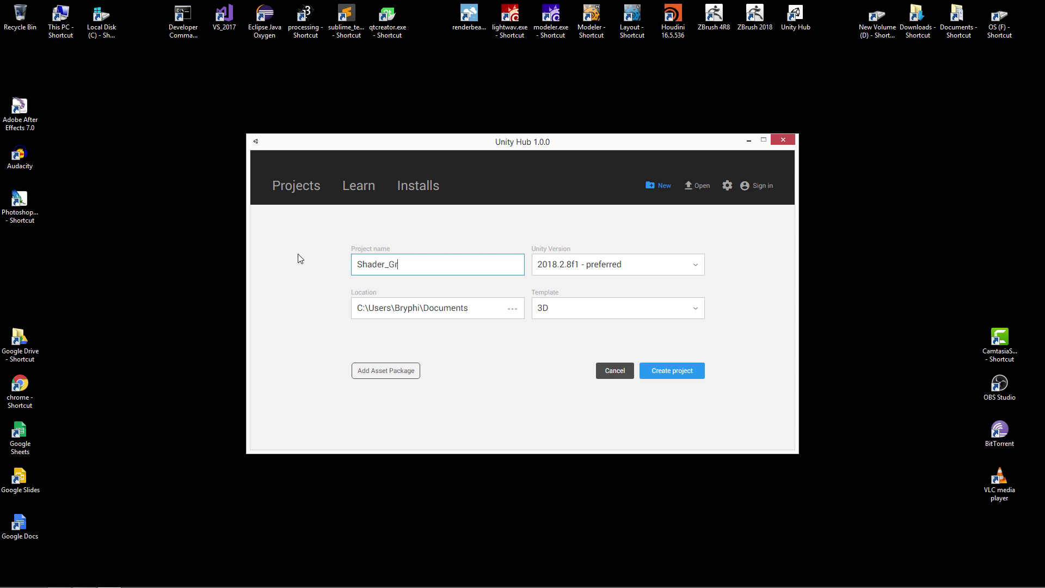
text(aph)
click(570, 306)
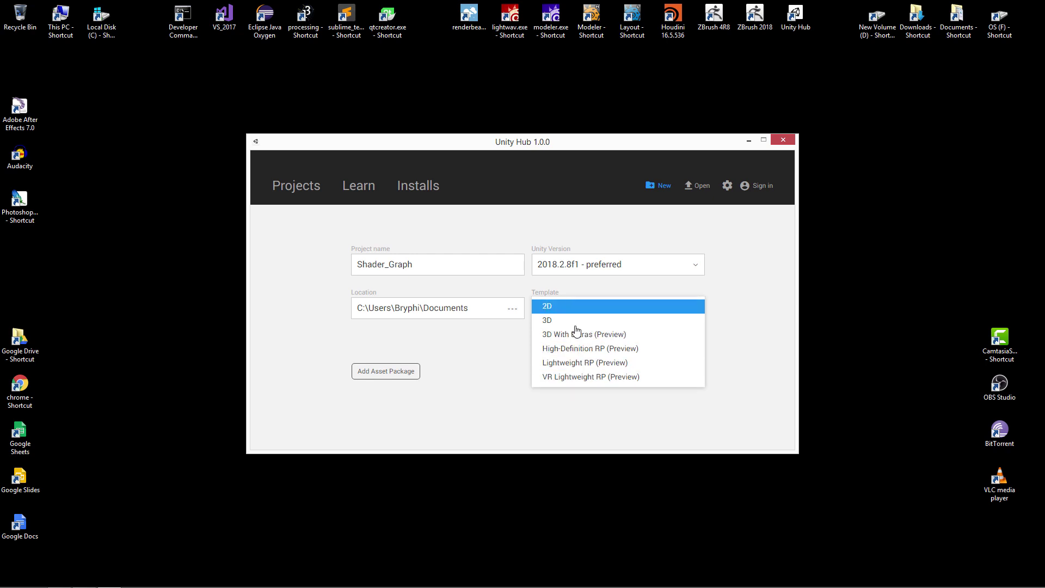
click(659, 308)
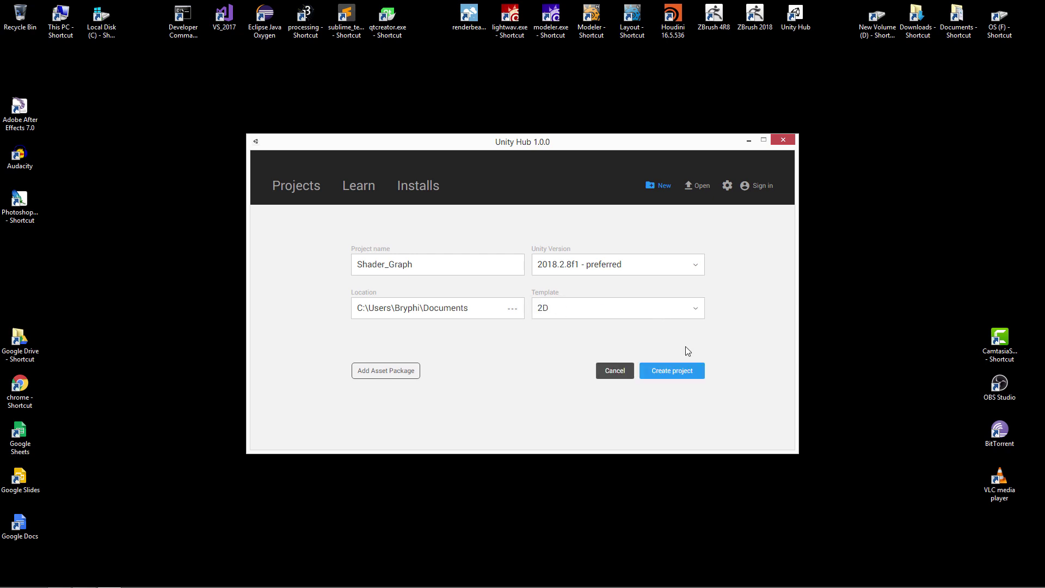
click(671, 373)
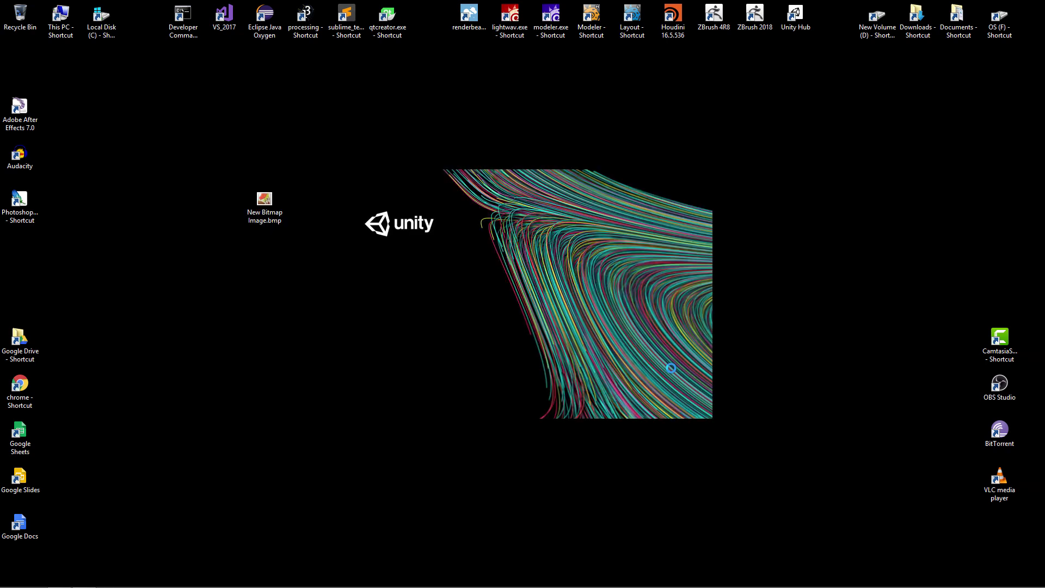
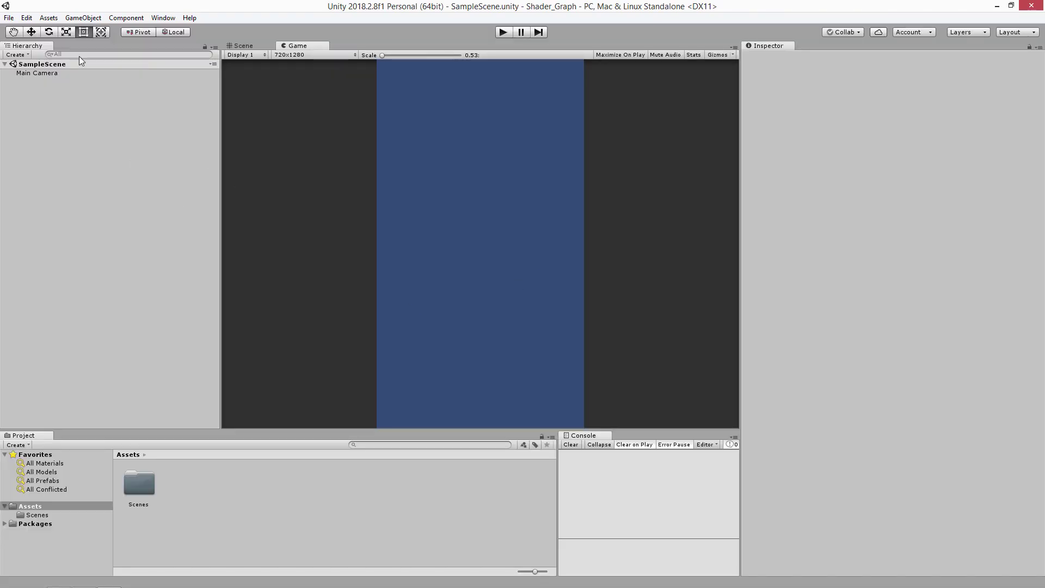
Create a folder named RenderPipe in the project's Assets and open it.
right_click(236, 489)
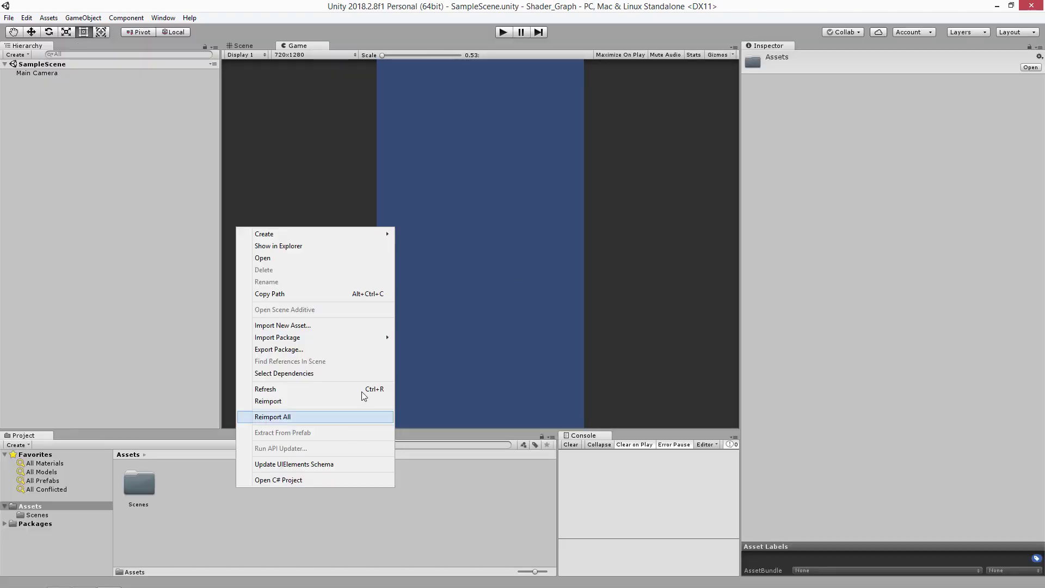
mouse_move(343, 235)
click(438, 205)
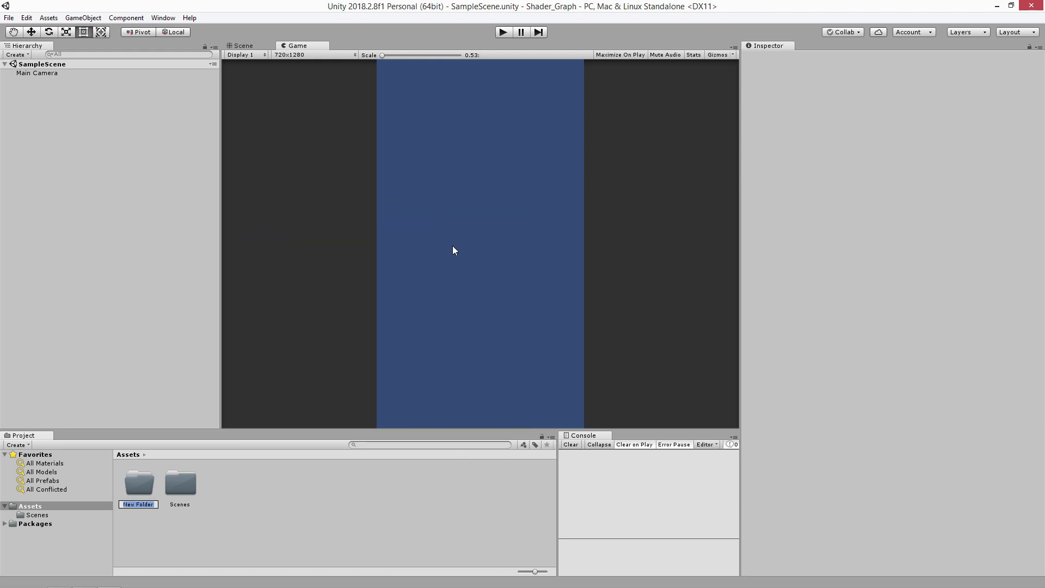
text(RenderPipel)
key(Return)
double_click(138, 486)
right_click(184, 481)
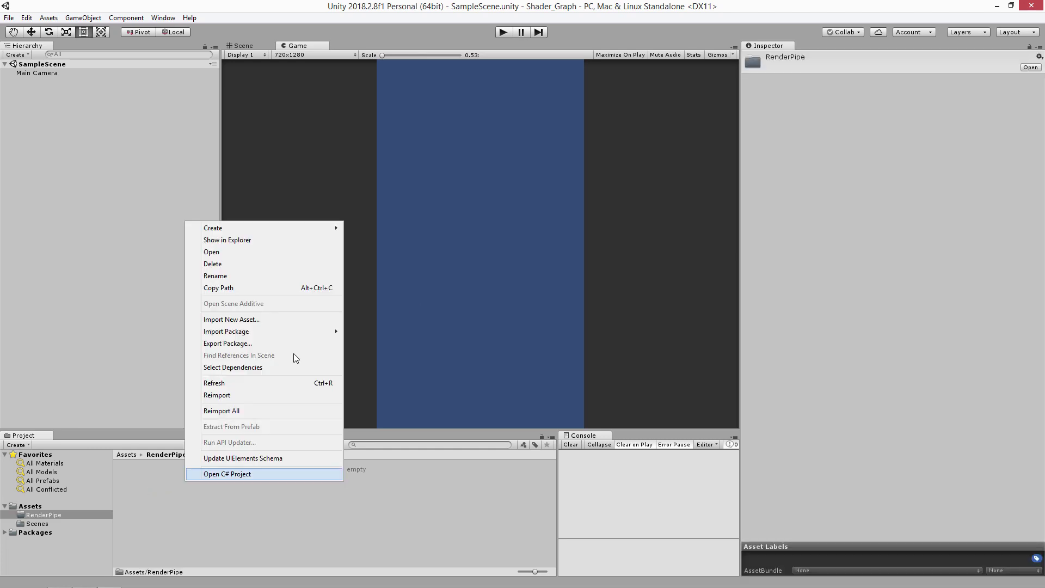
mouse_move(322, 227)
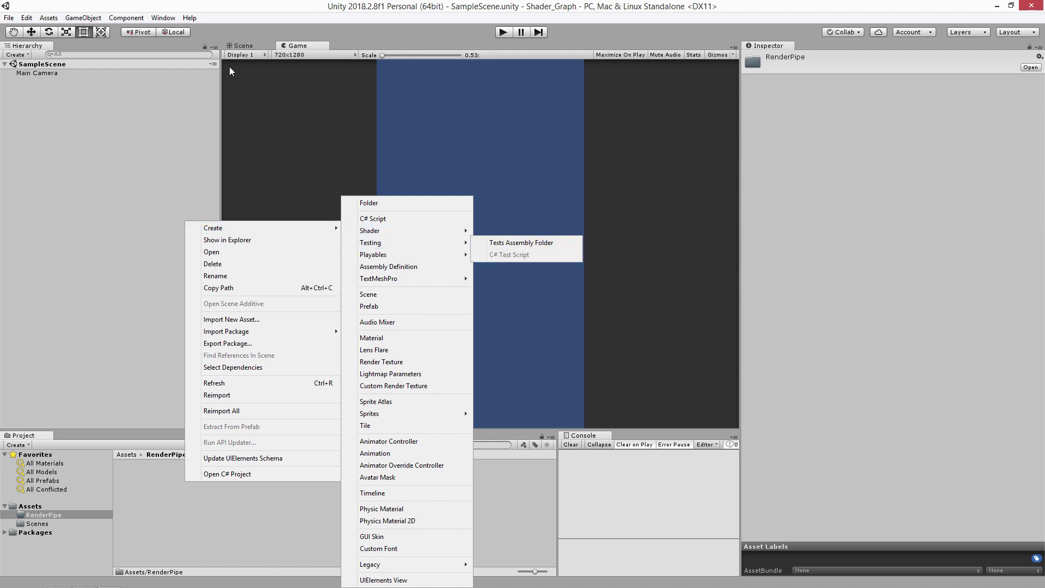
click(215, 6)
Install version 3.0.0 of the Render-pipelines.lightweight package through the Package Manager and close it.
click(162, 18)
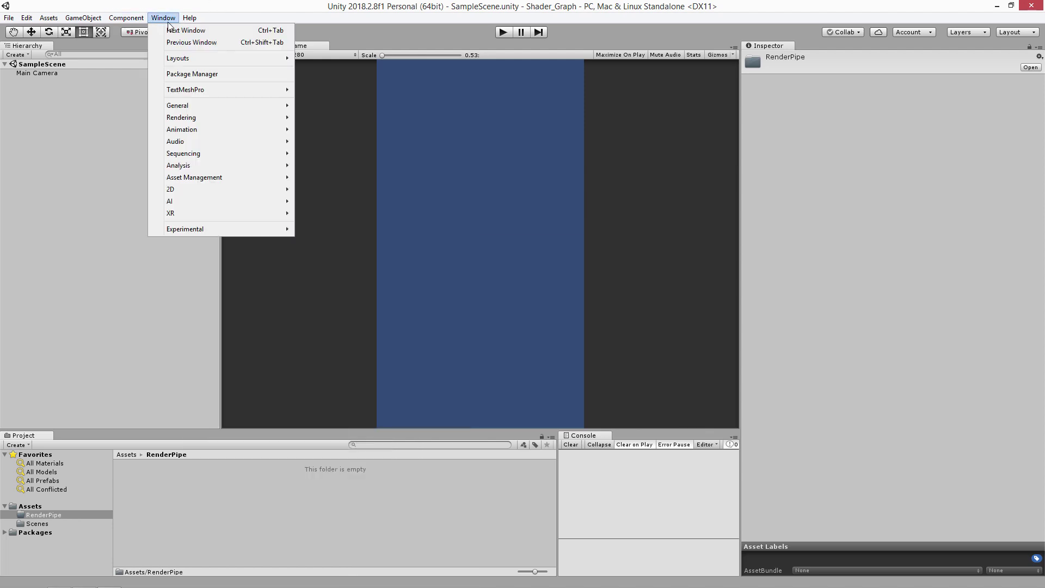
click(224, 71)
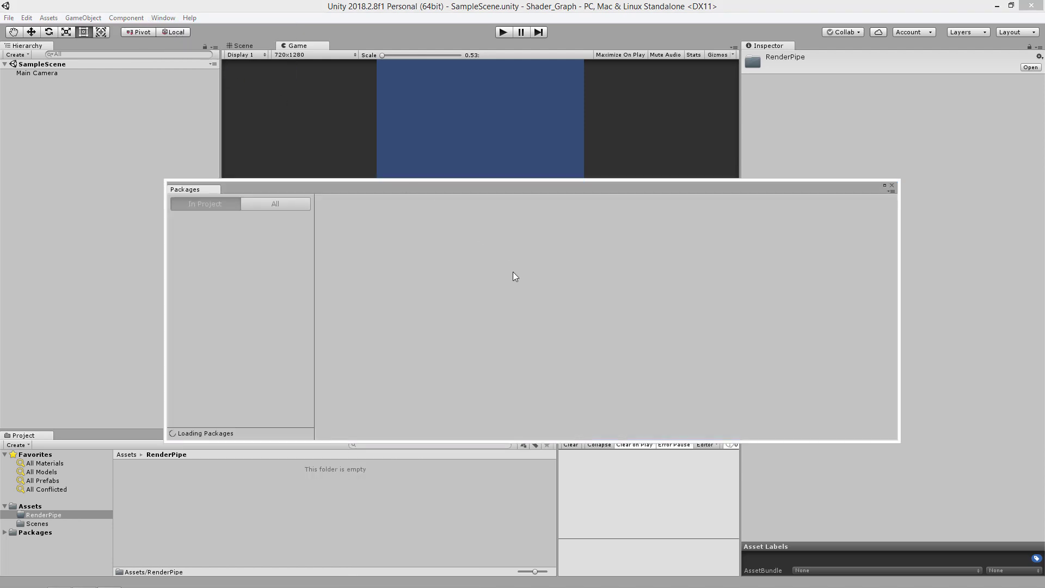
click(287, 204)
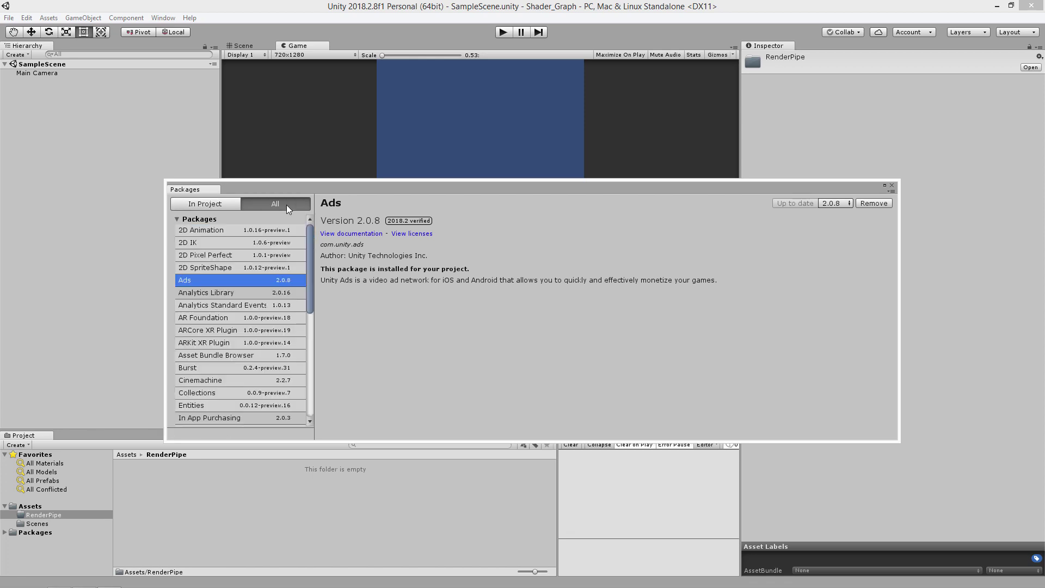
drag(313, 244, 303, 362)
scroll(243, 350, up, 1)
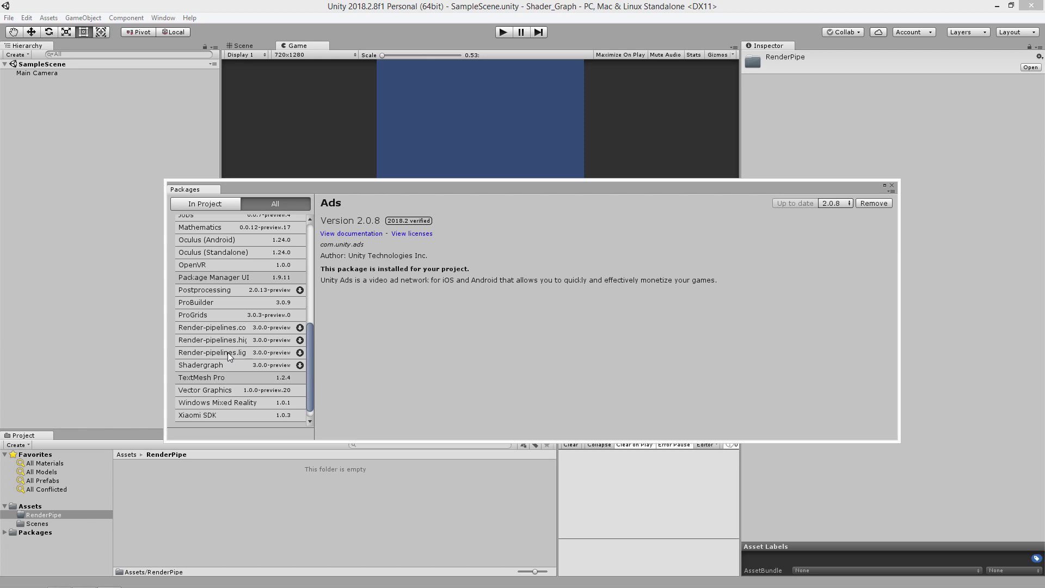
click(227, 352)
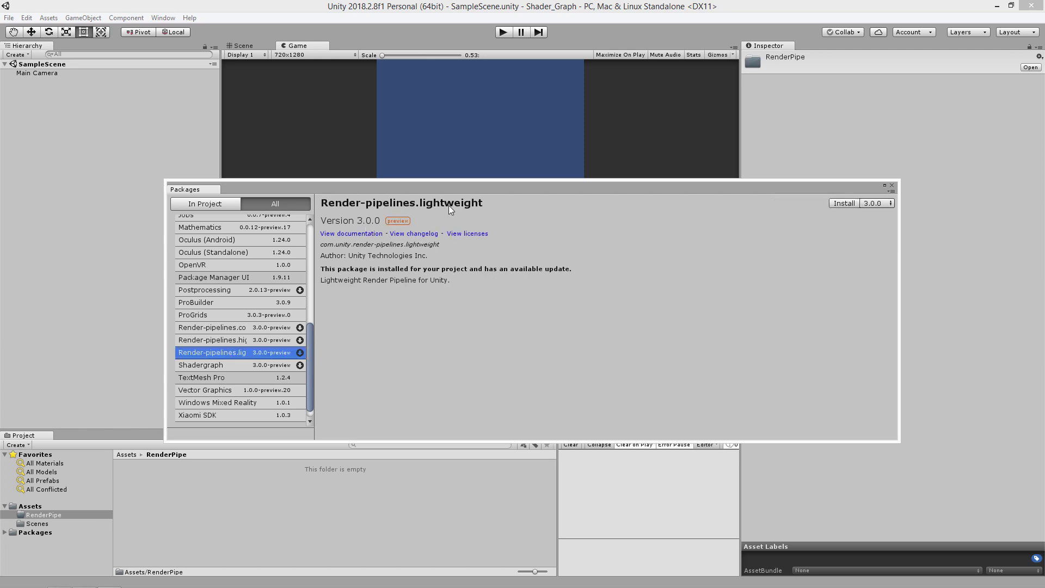
click(845, 203)
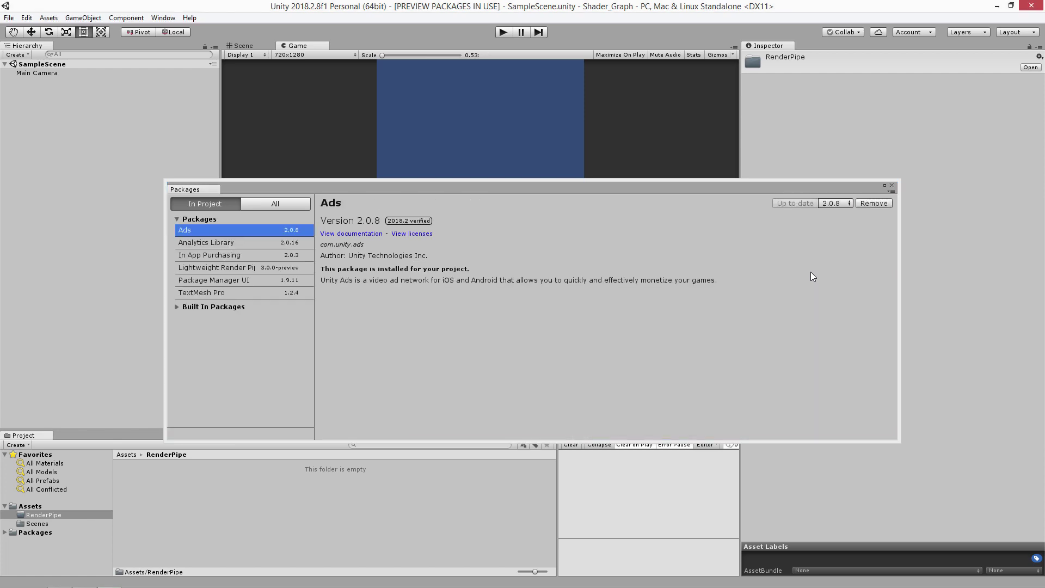
click(892, 186)
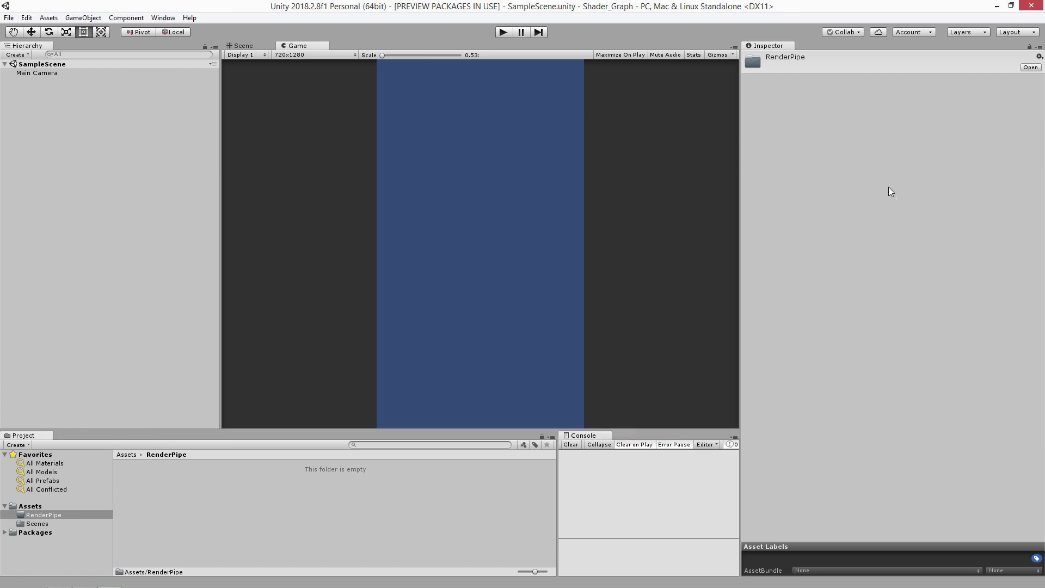
Create a Lightweight Pipeline Asset named LWPipe in the RenderPipe folder.
mouse_move(231, 430)
mouse_down()
mouse_move(232, 412)
mouse_move(240, 436)
mouse_up()
click(128, 455)
double_click(137, 478)
right_click(158, 472)
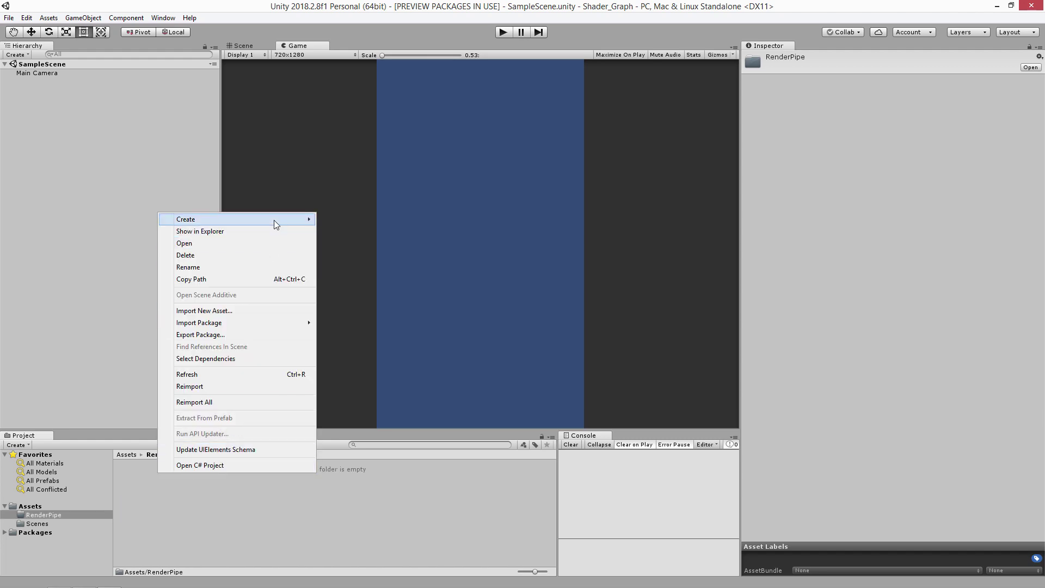
mouse_move(273, 219)
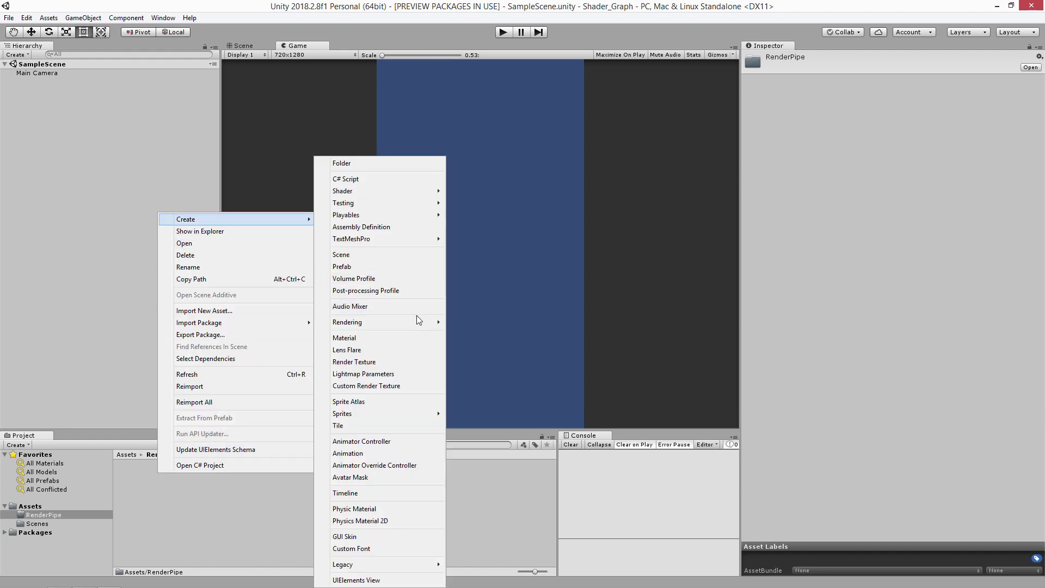
mouse_move(419, 321)
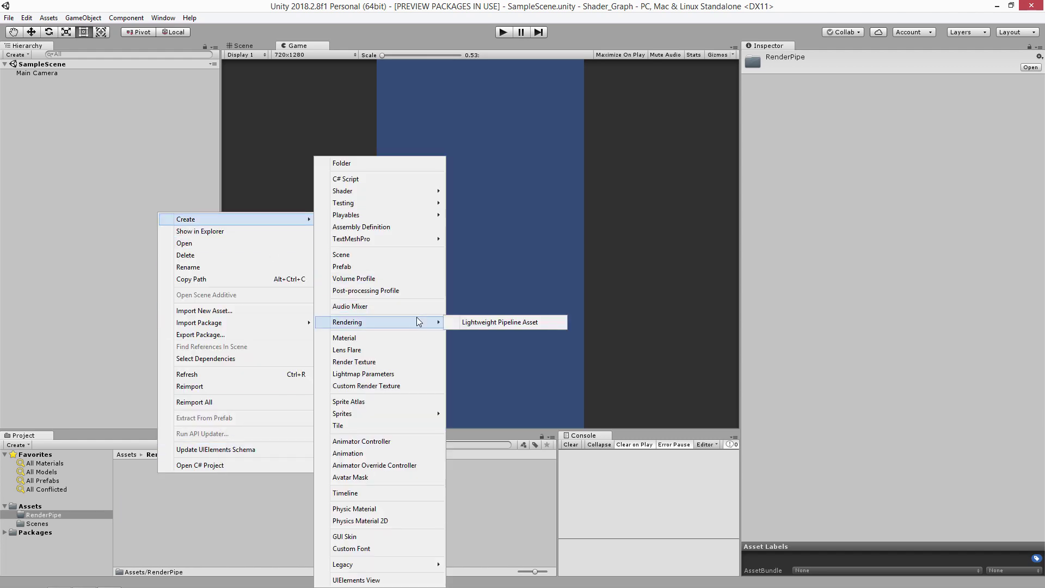
click(520, 324)
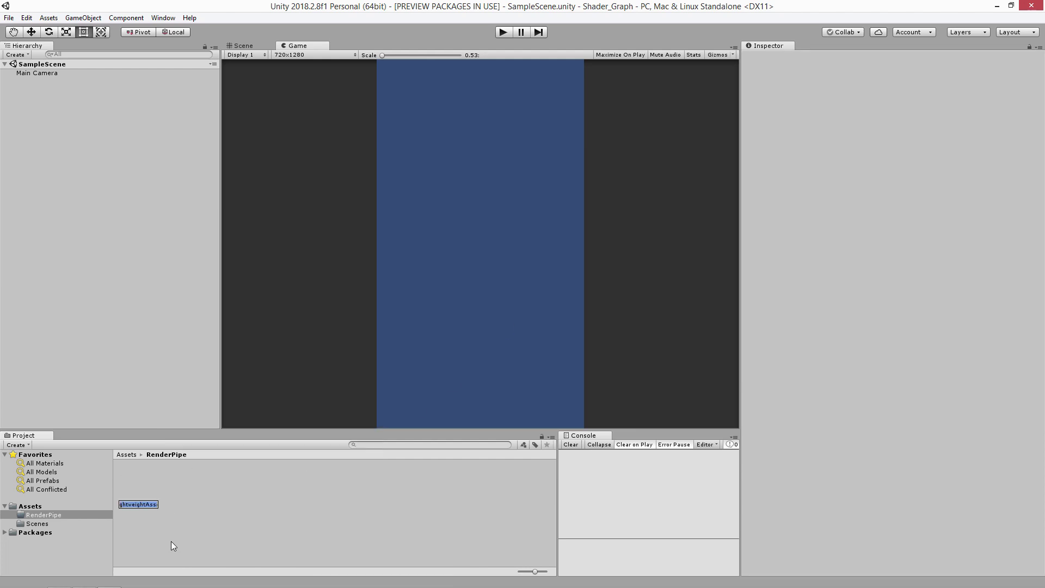
text(LW)
text(pipi)
key(BackSpace)
key(BackSpace)
key(BackSpace)
key(BackSpace)
text(Pipe)
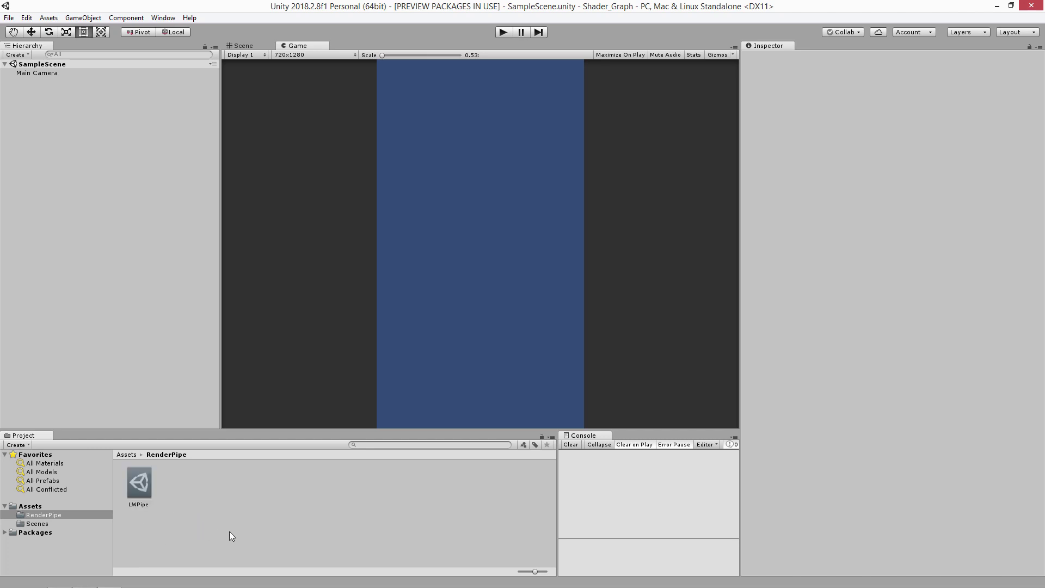
Disable anti-aliasing (MSAA), Directional Shadows and Local Shadows on the LWPipe asset.
click(139, 481)
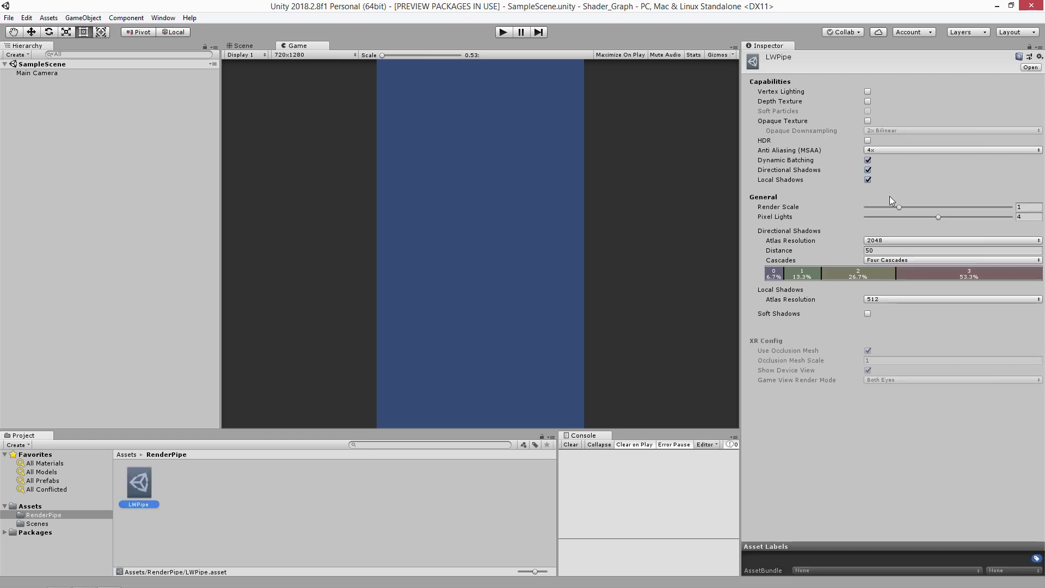
click(892, 148)
click(909, 160)
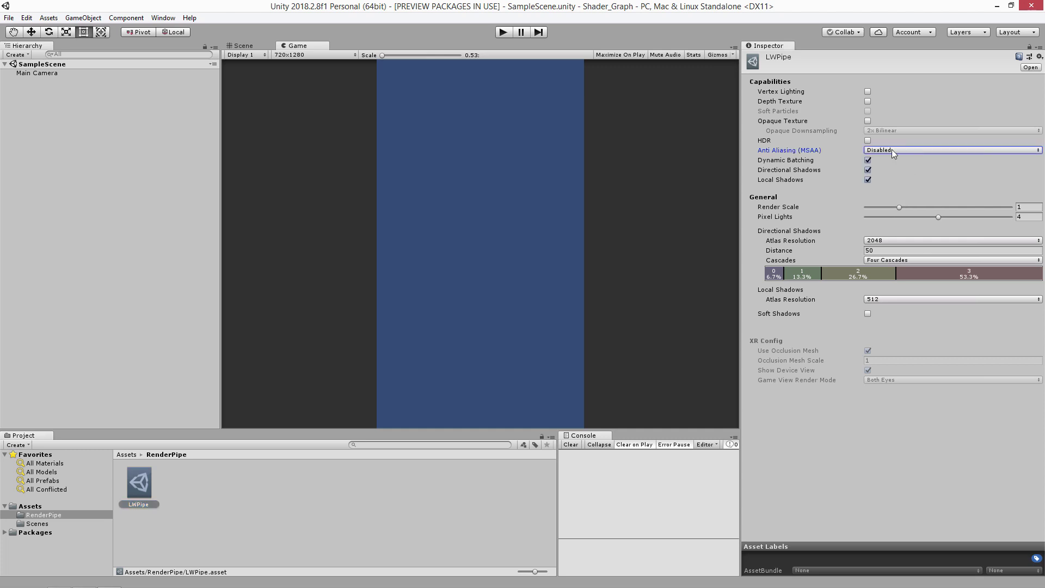
click(867, 170)
click(867, 180)
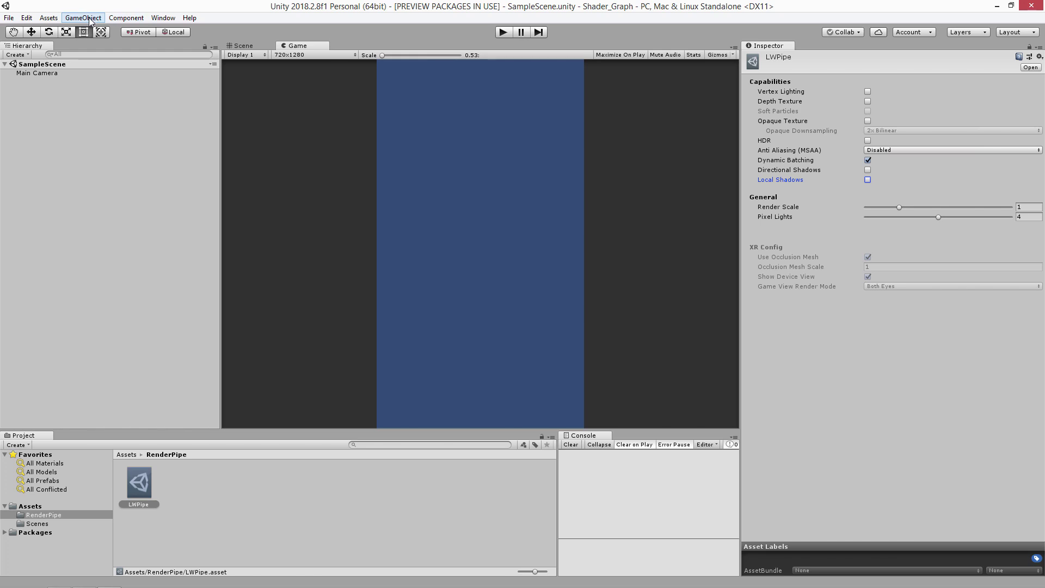
Assign LWPipe as the Scriptable Render Pipeline in the project's Graphics settings.
click(48, 18)
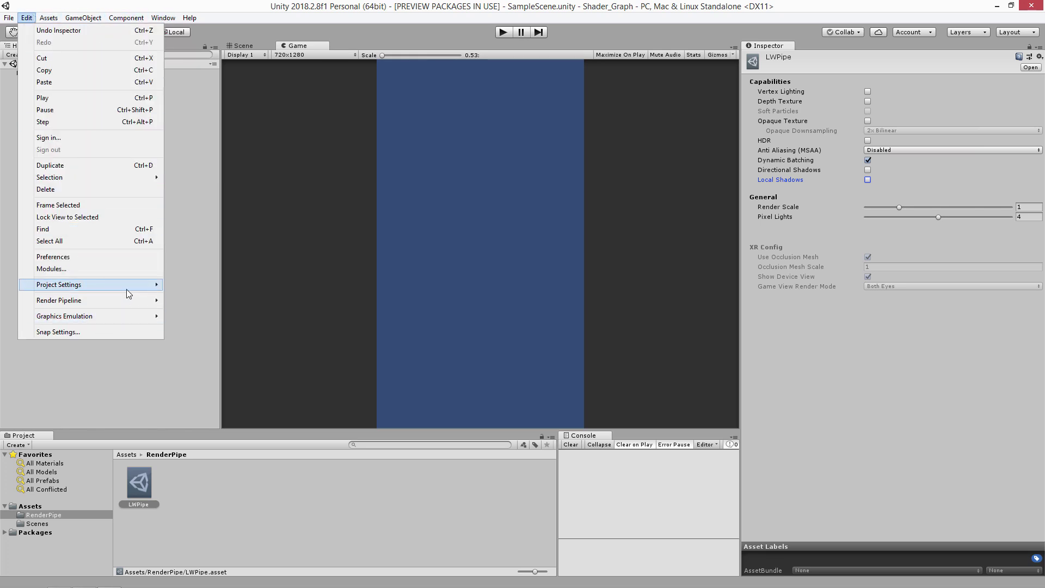
mouse_move(126, 286)
click(223, 381)
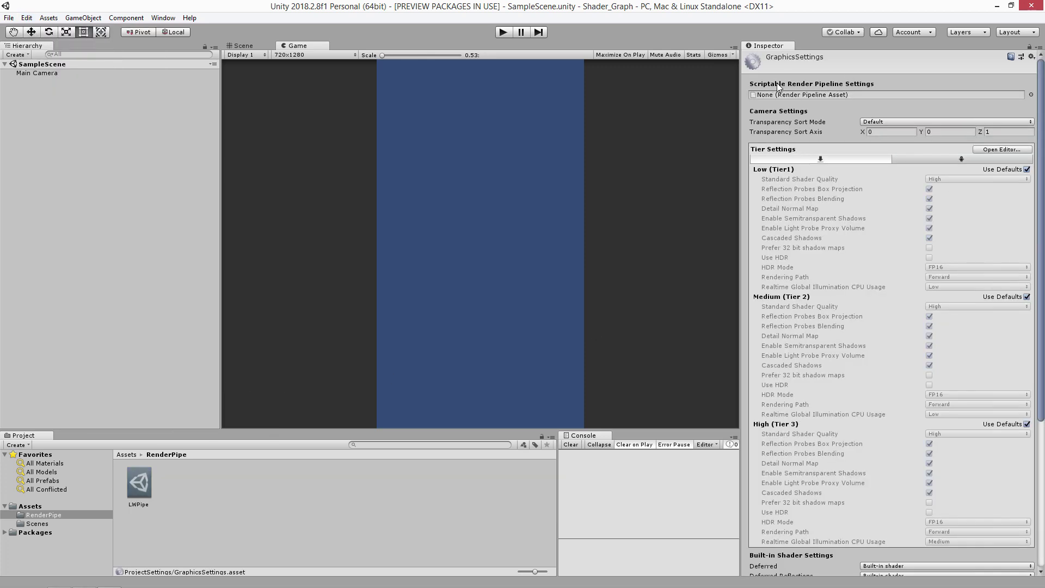
drag(145, 484, 808, 101)
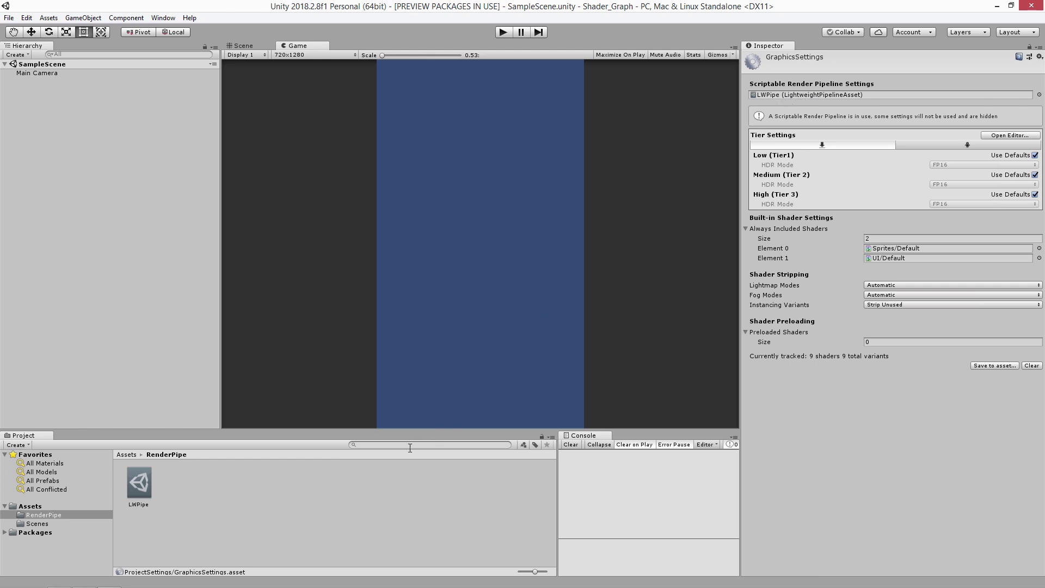
drag(740, 423, 751, 400)
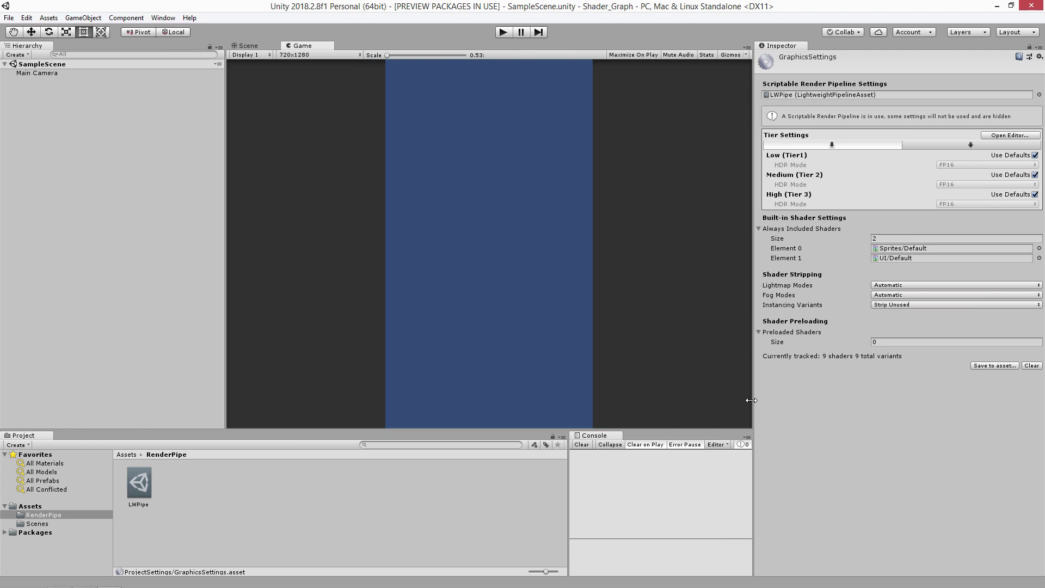
Open the top-level Assets folder of the project.
click(122, 454)
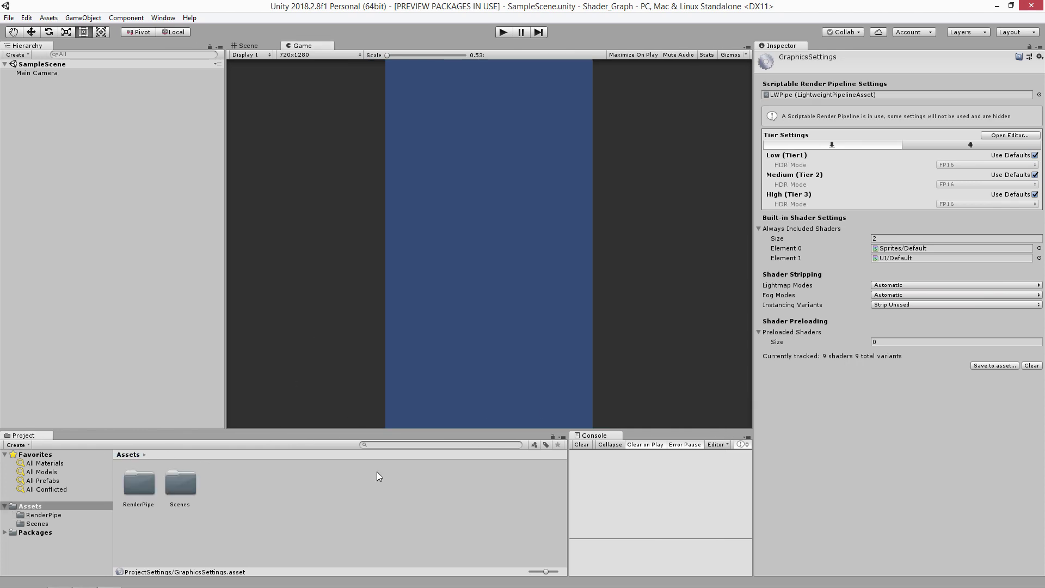
right_click(263, 492)
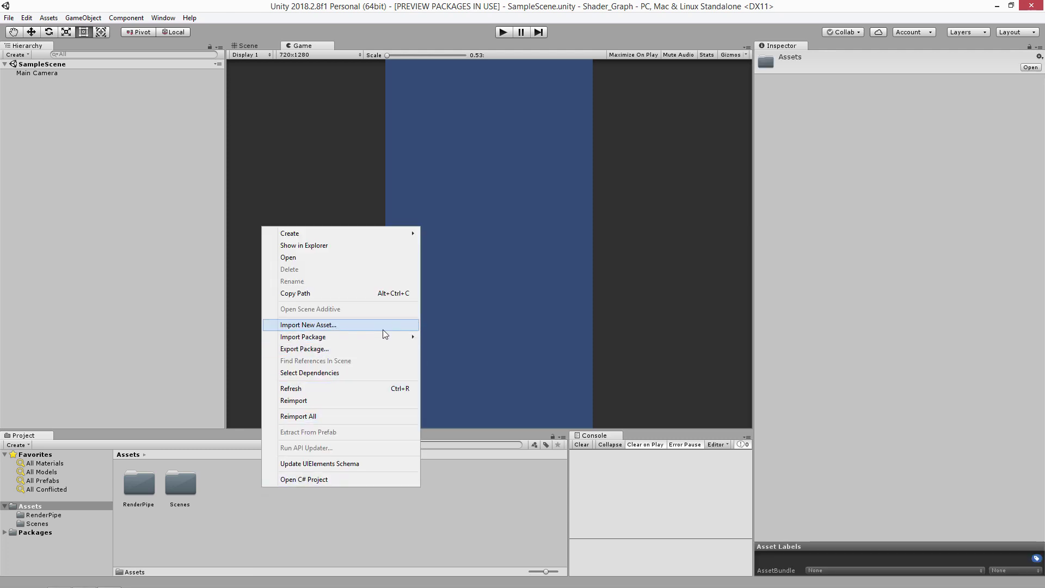
click(349, 324)
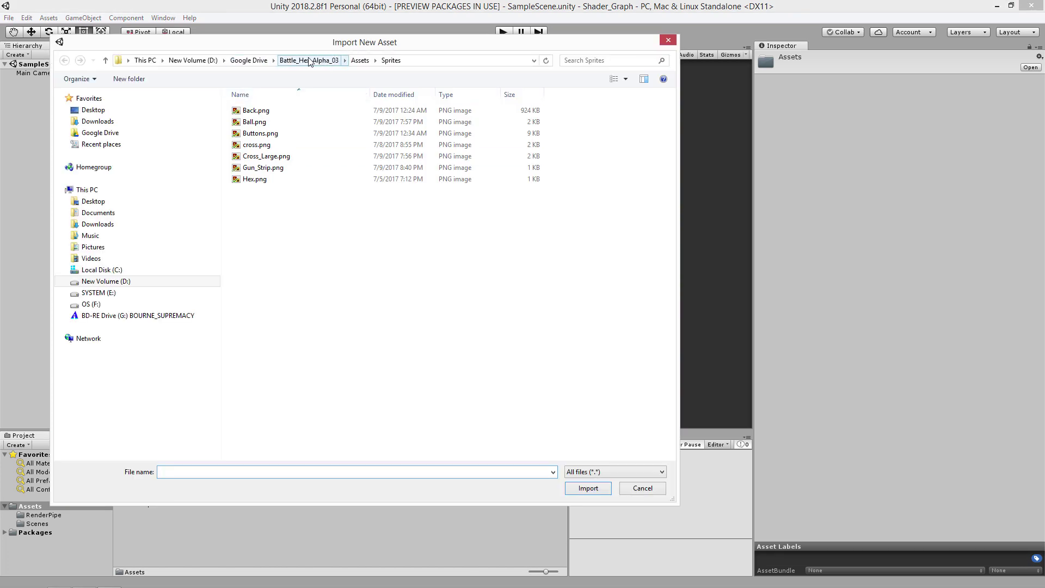
click(193, 59)
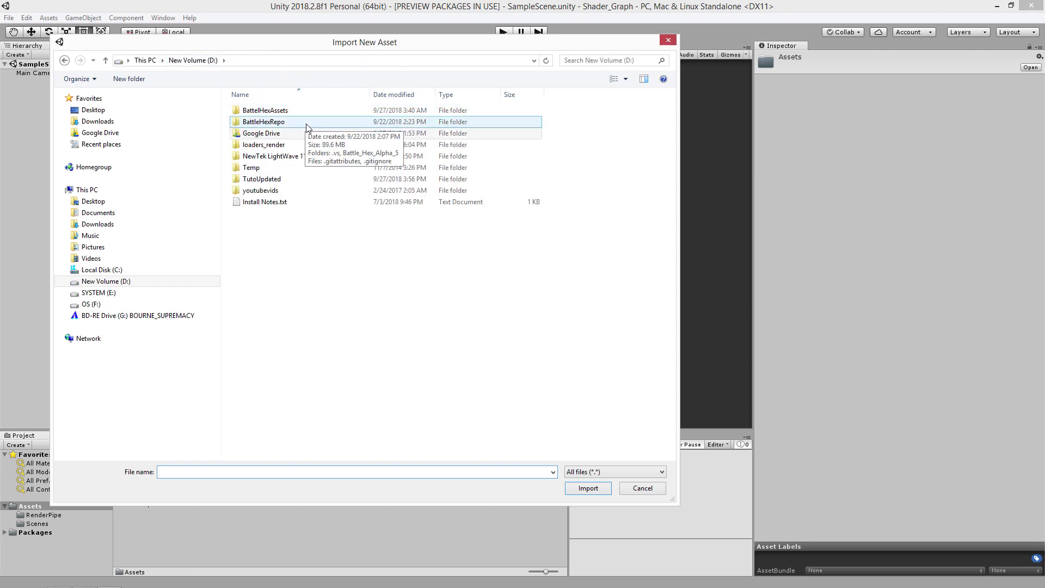
double_click(280, 119)
double_click(293, 121)
click(267, 125)
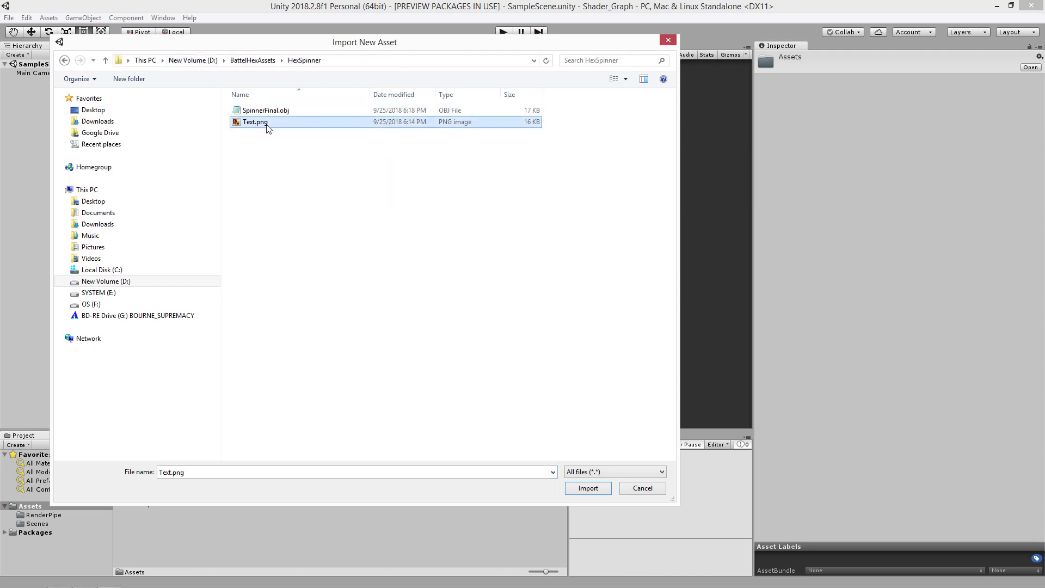
click(266, 61)
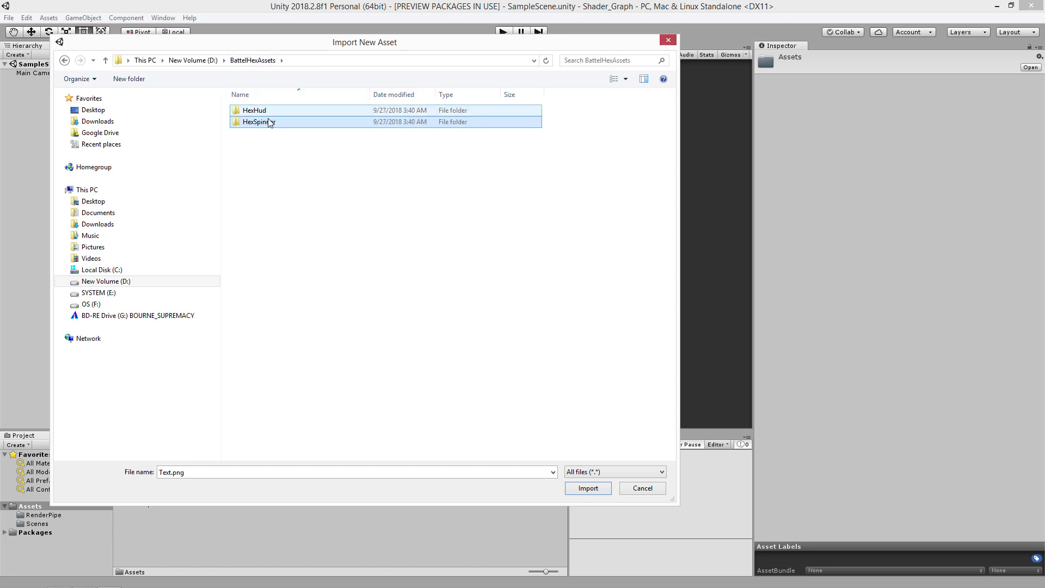
click(590, 489)
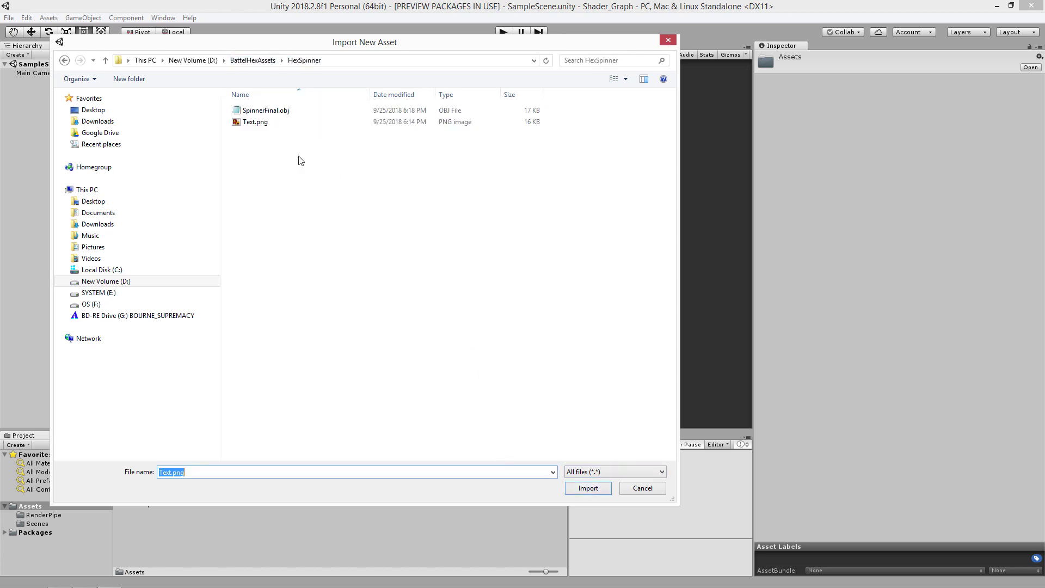
click(270, 114)
ctrl+click(271, 122)
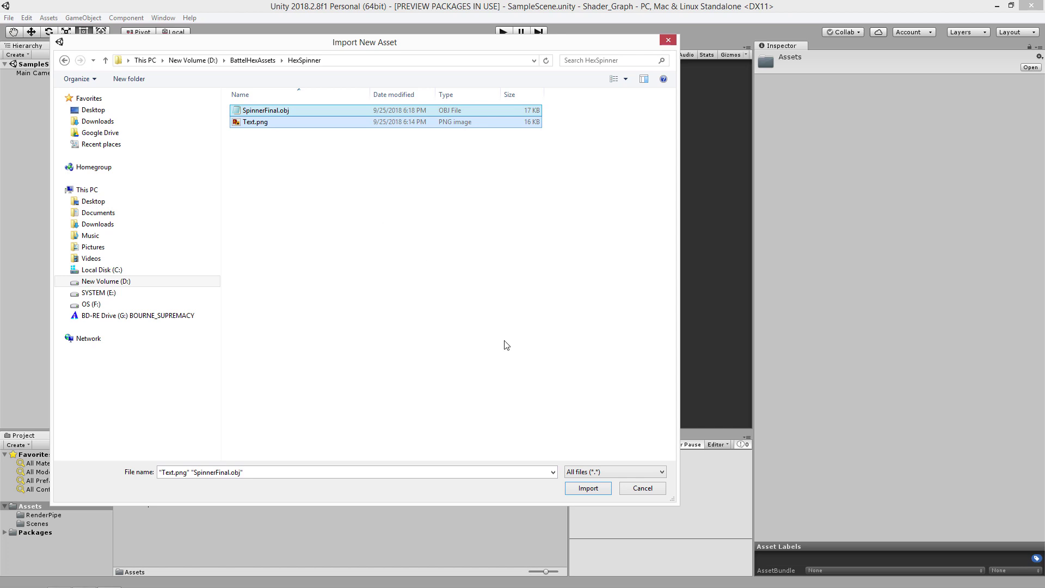
click(656, 488)
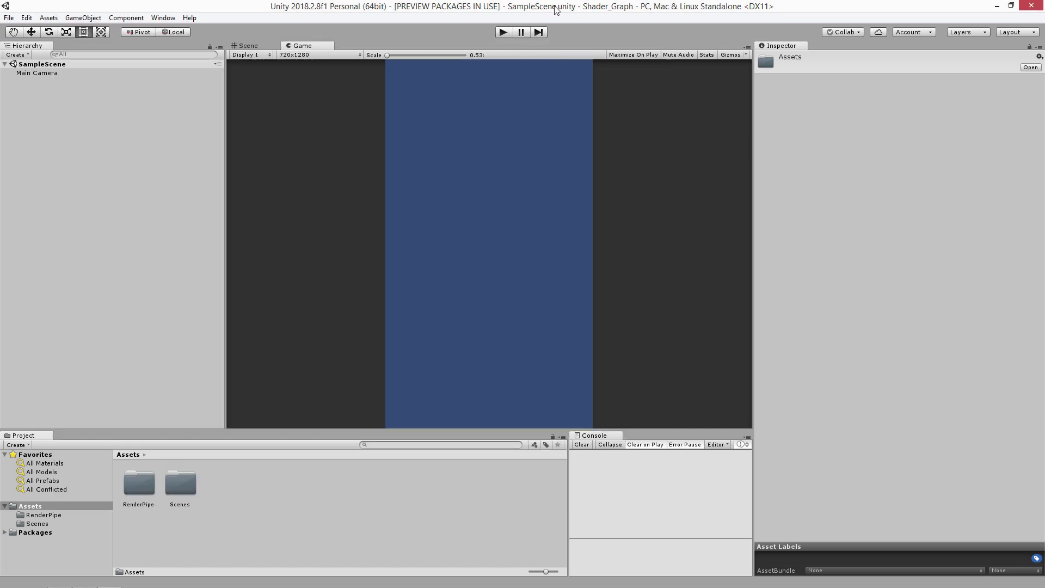
Shrink the Unity window to reach the desktop and open the BattelHexAssets folder on New Volume (D:).
click(1010, 5)
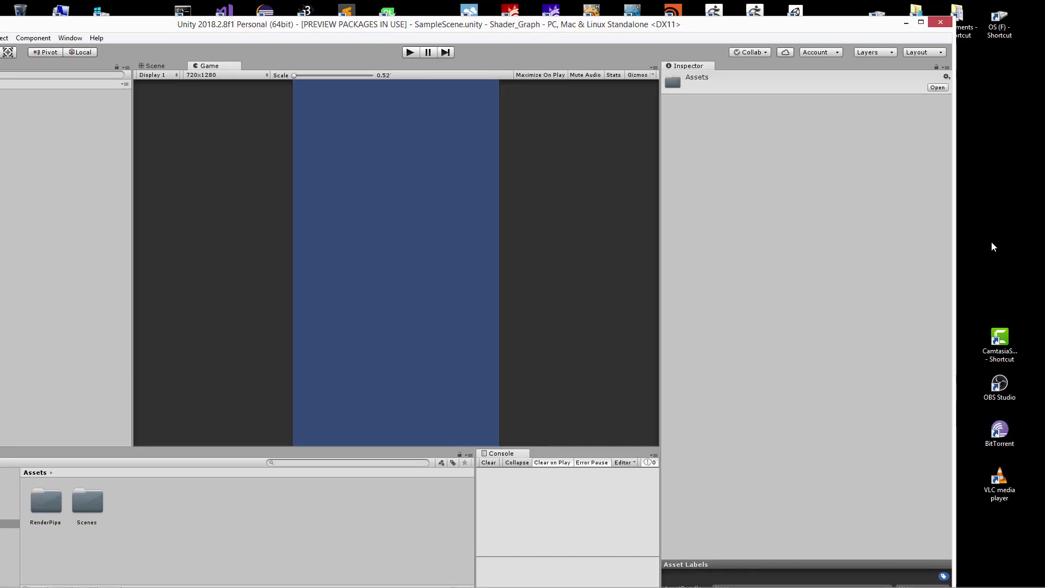
drag(876, 20, 876, 68)
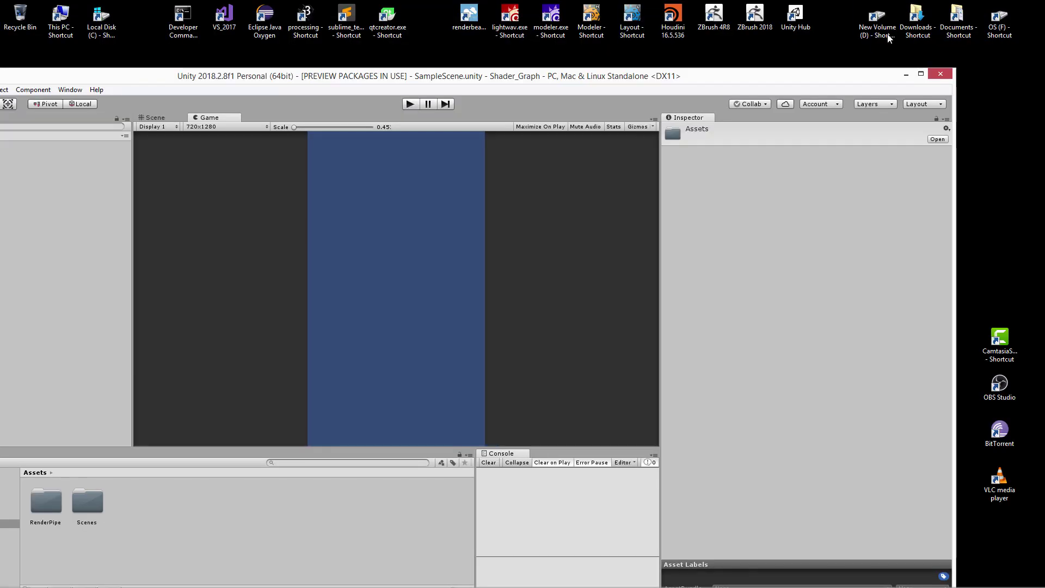
double_click(876, 16)
drag(351, 166, 534, 124)
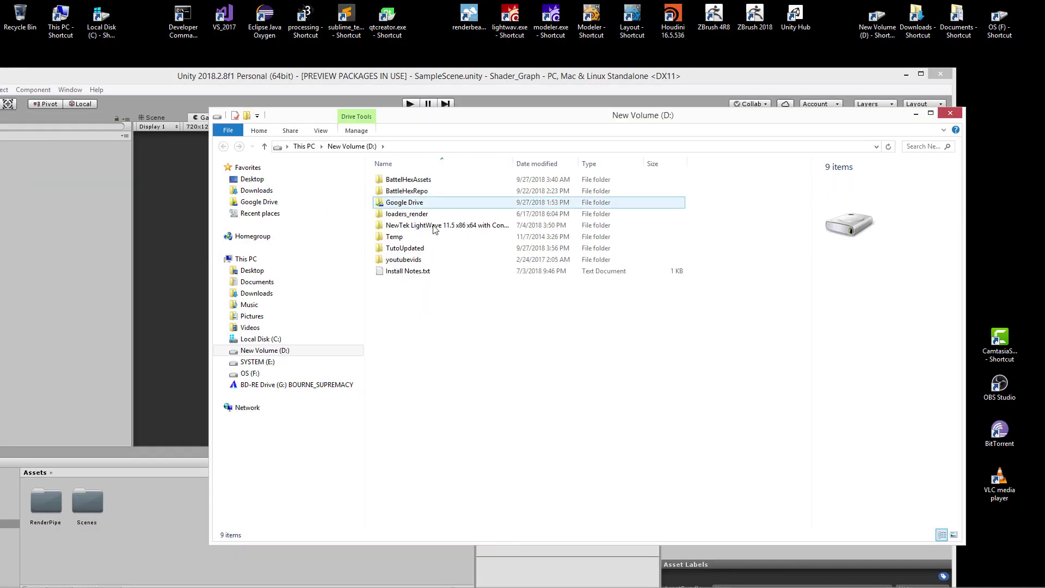
double_click(425, 180)
click(420, 190)
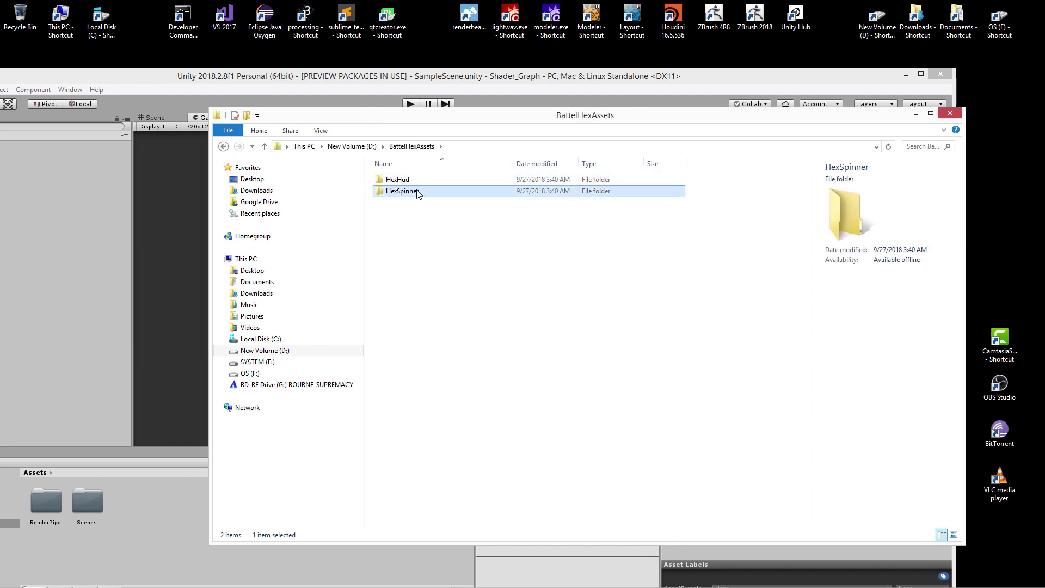
Copy the HexSpinner folder from File Explorer into the project's Assets folder and return to the maximized Unity window.
drag(427, 120, 579, 142)
drag(550, 212, 240, 523)
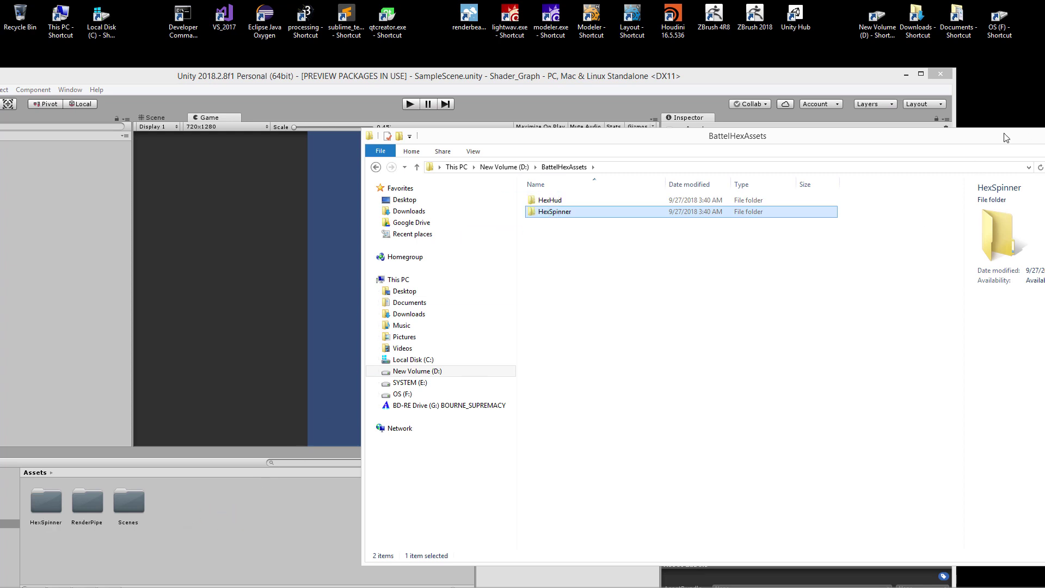
drag(1018, 136, 668, 214)
click(613, 86)
double_click(612, 86)
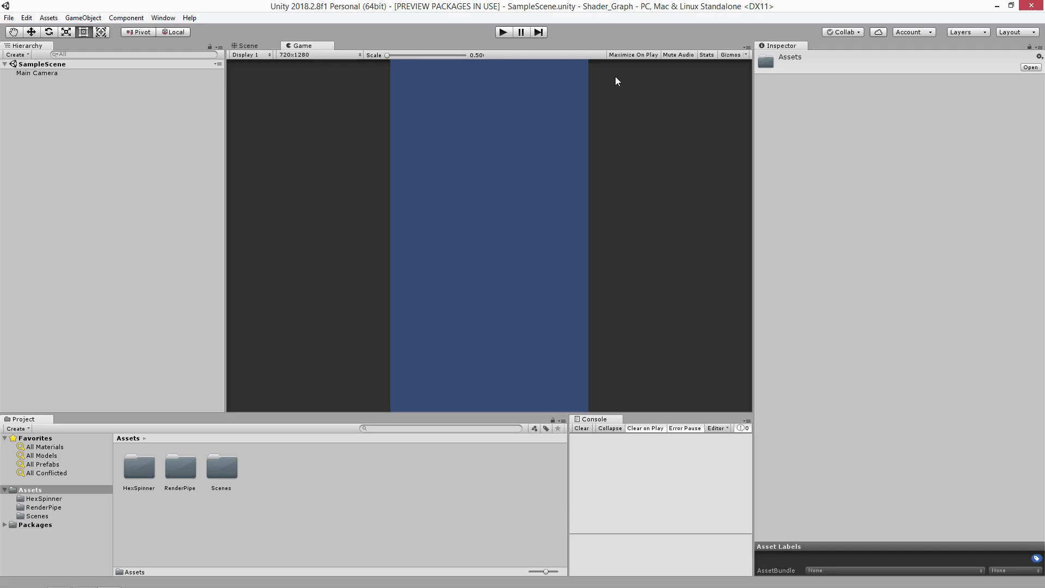
Open the HexSpinner folder, expand the SpinnerFinal model's contents and add the model to the SampleScene hierarchy.
double_click(230, 471)
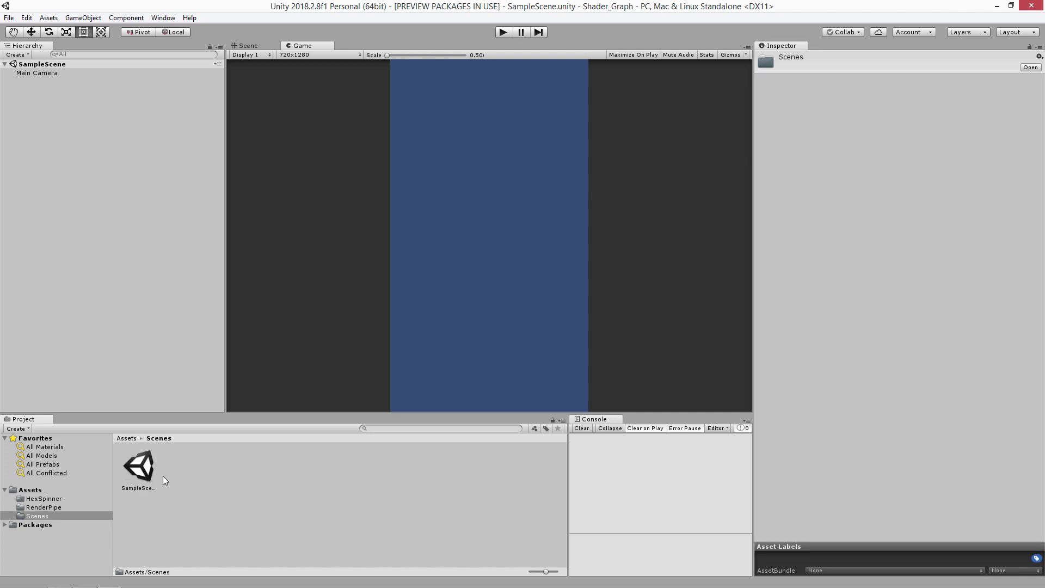
click(126, 438)
double_click(141, 466)
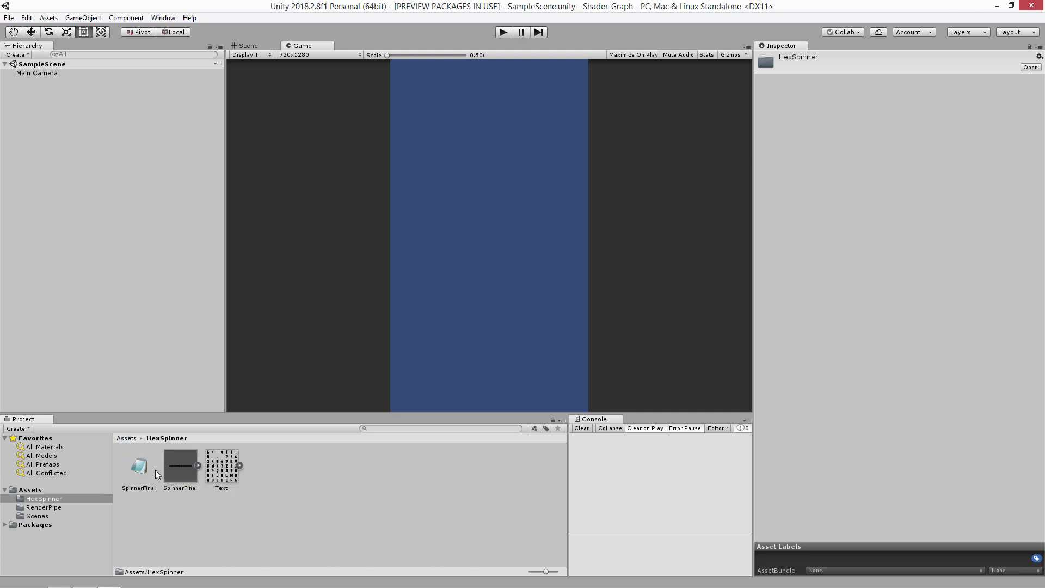
click(197, 466)
click(306, 466)
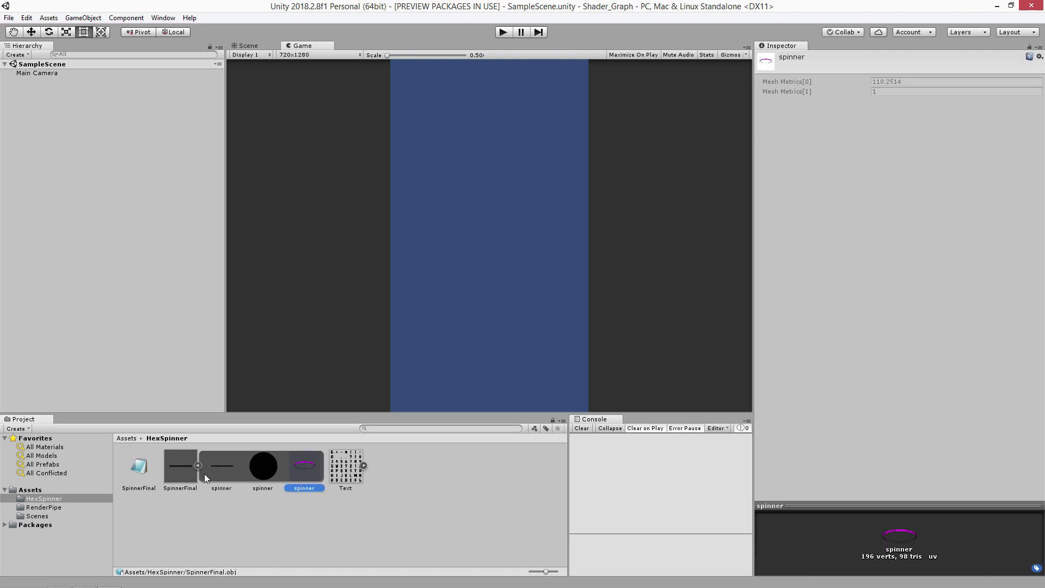
click(184, 471)
drag(182, 469, 60, 129)
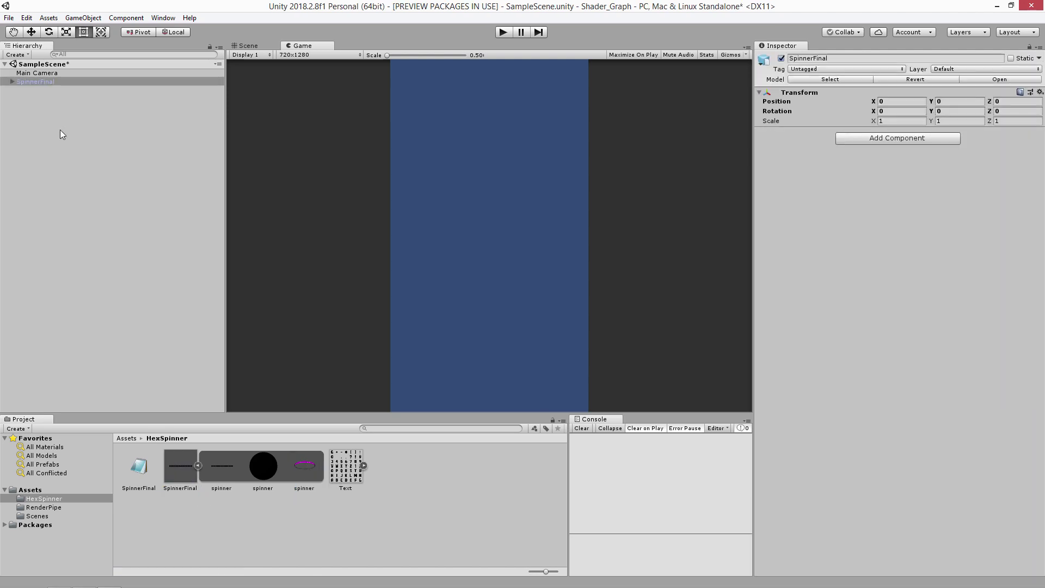
Select the spinner child of SpinnerFinal, dock the Game view beside the Scene view and turn off the Scene's 2D mode.
click(12, 82)
click(41, 91)
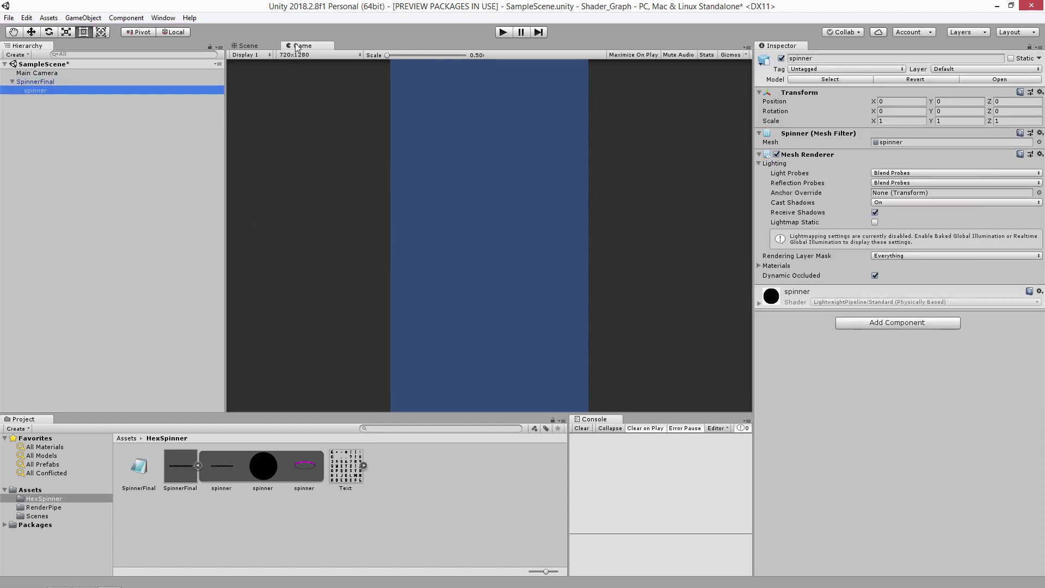
drag(305, 45, 615, 190)
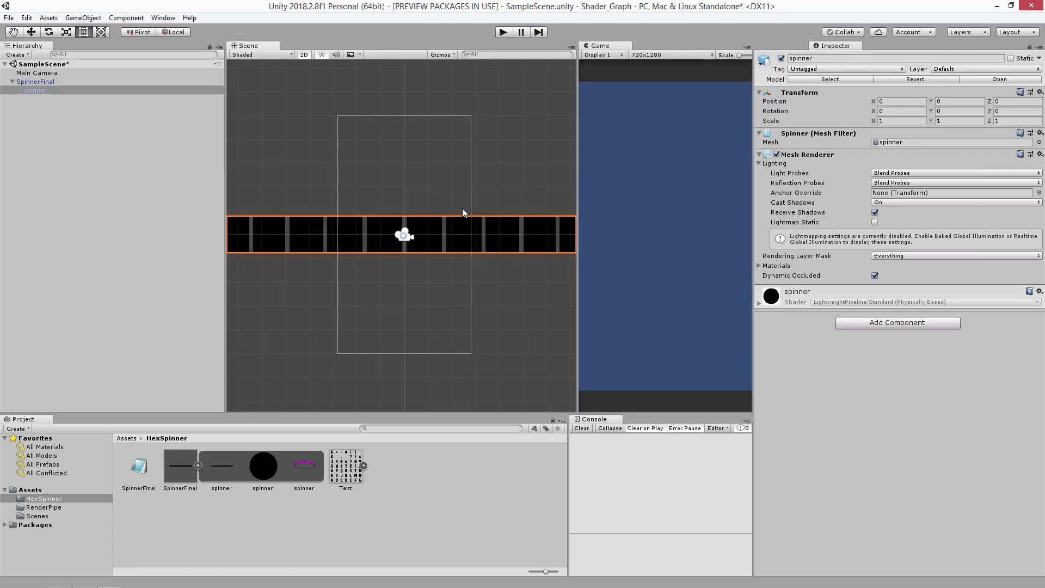
click(304, 55)
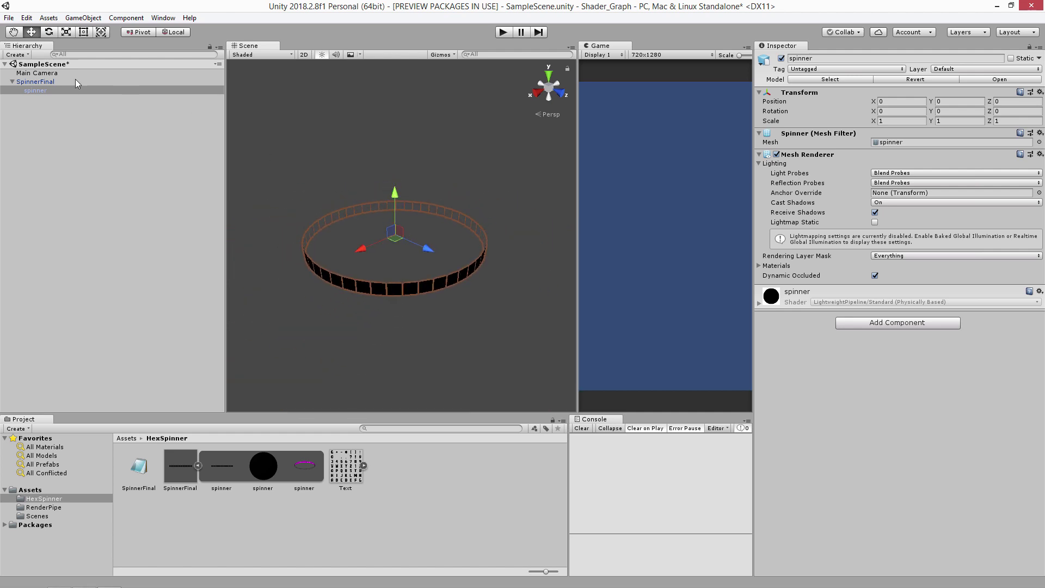
Set the spinner child's scale to 0.22 on all three axes and its Y rotation to 180.
click(62, 91)
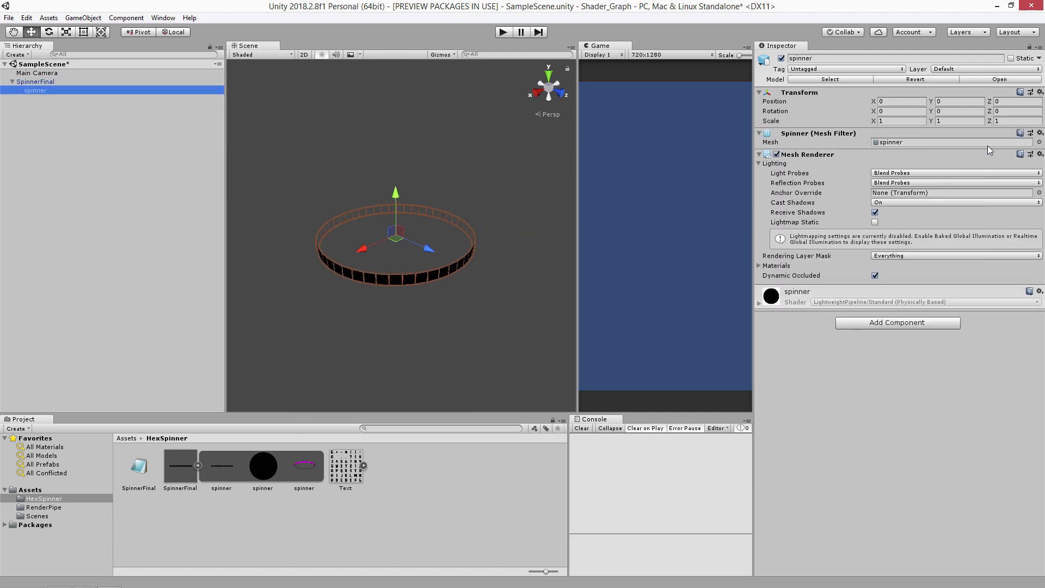
click(960, 120)
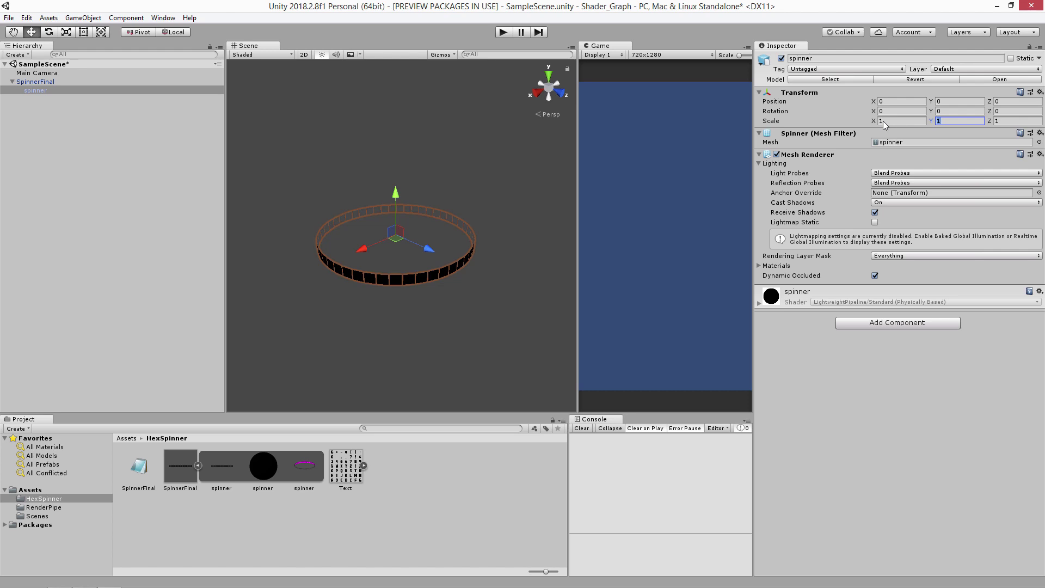
text(.22)
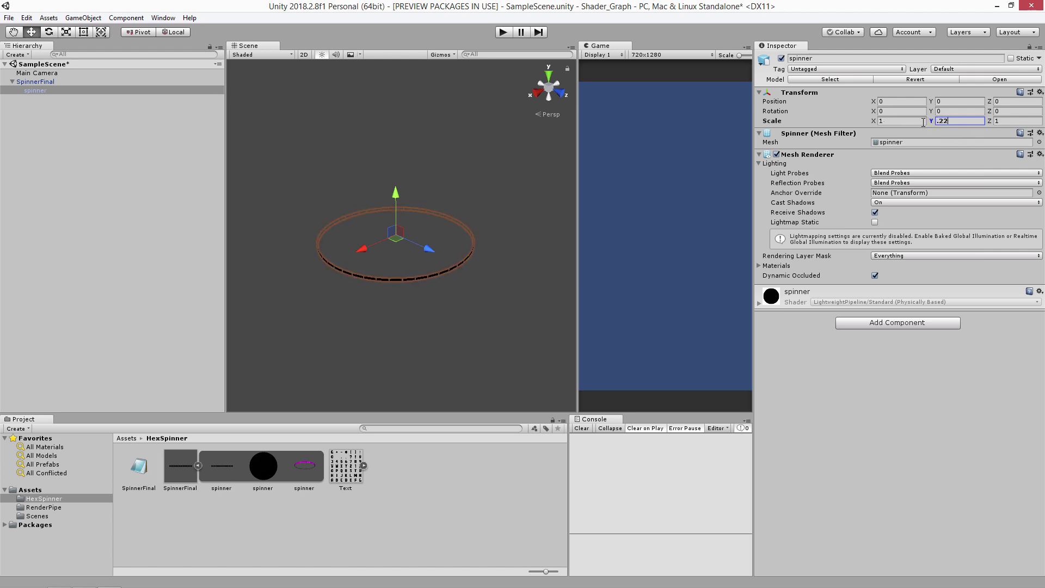
key(shift+Tab)
text(.22)
click(988, 121)
text(.22)
key(Return)
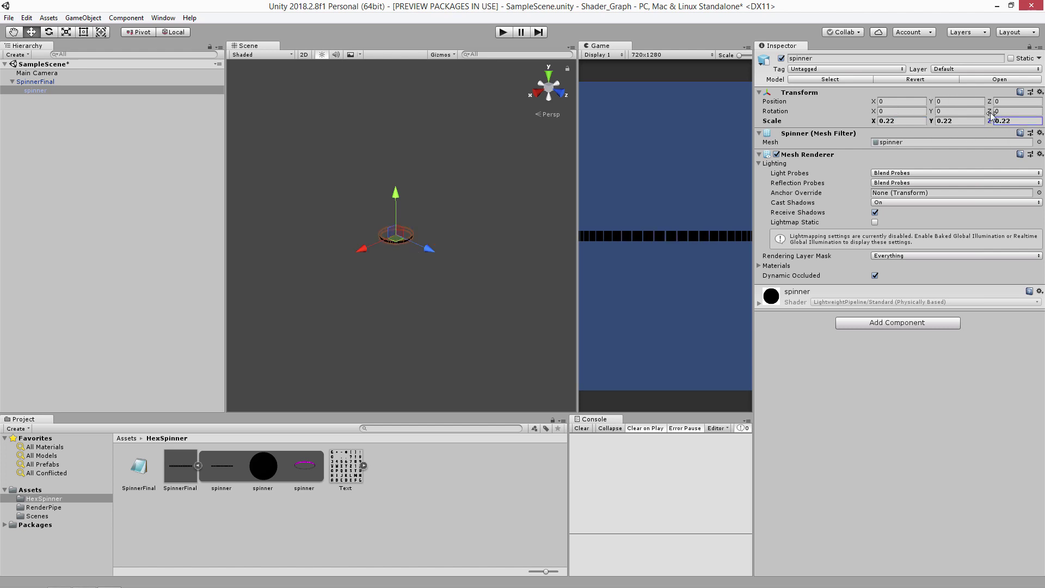
click(946, 110)
text(180)
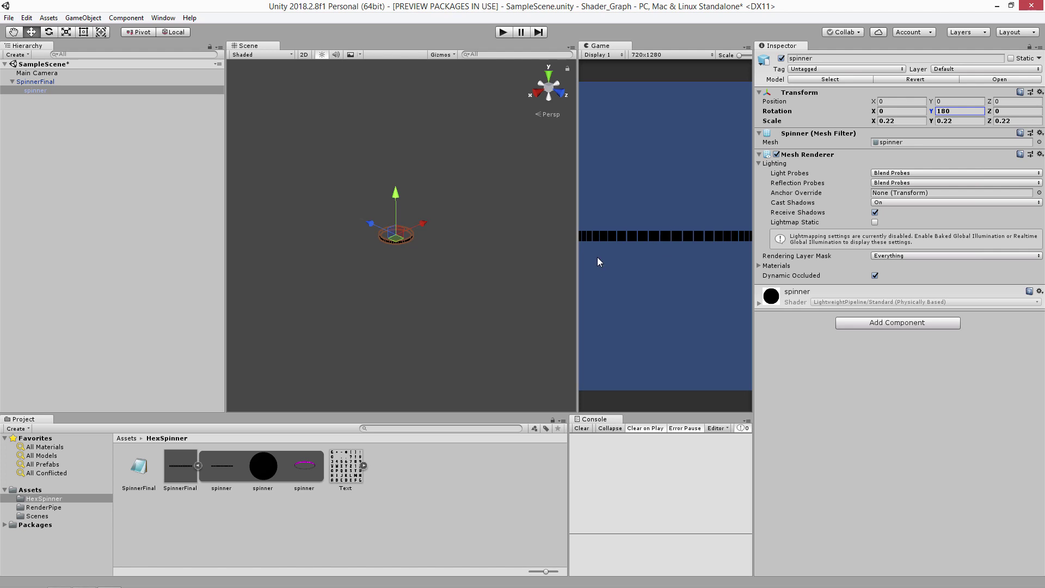
Widen the Game view and switch the Scene view to an isometric Right view that shows the spinner and Main Camera.
drag(574, 255, 493, 256)
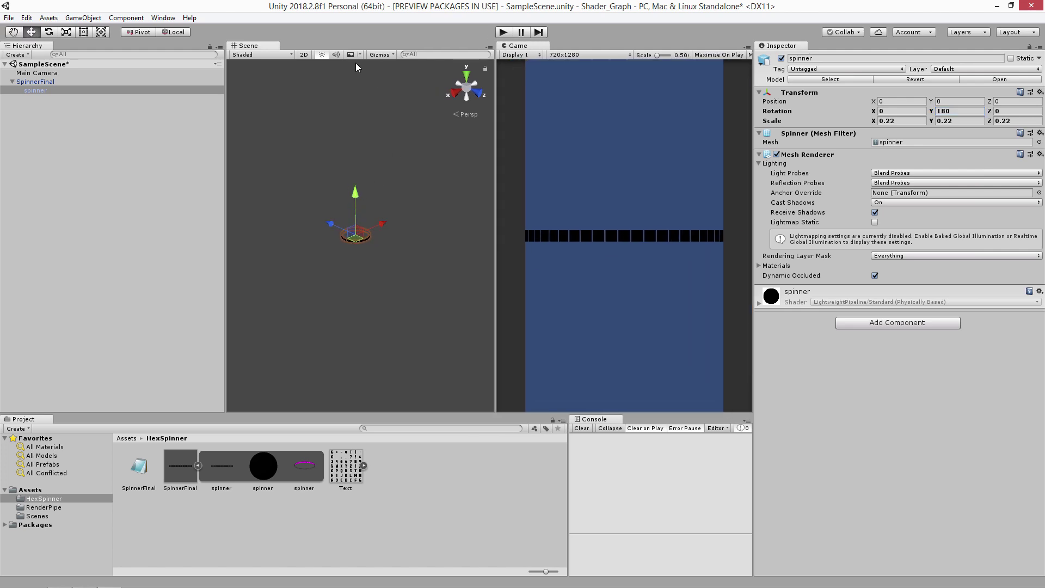
click(467, 88)
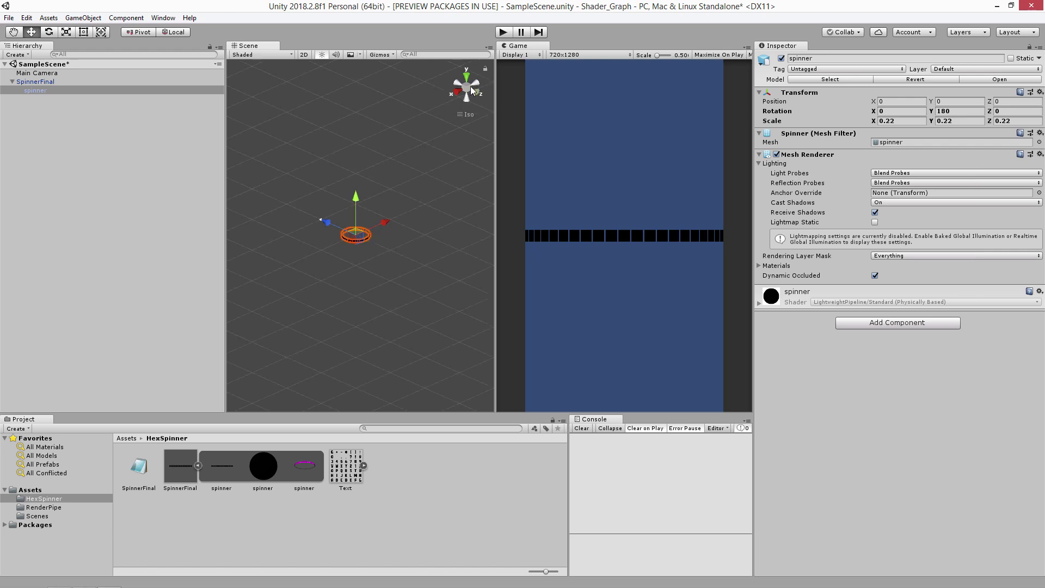
click(455, 92)
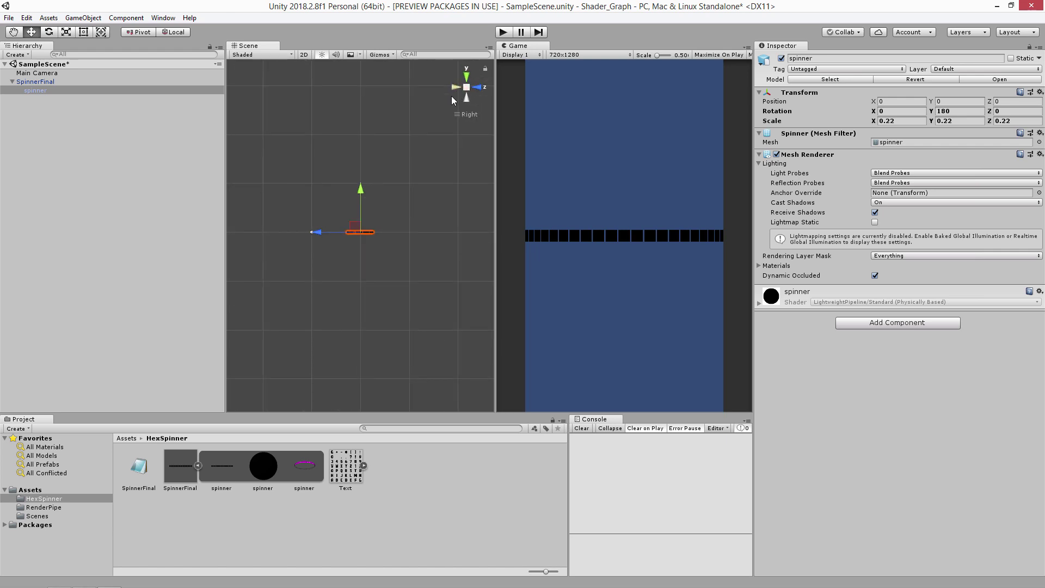
ctrl+click(60, 74)
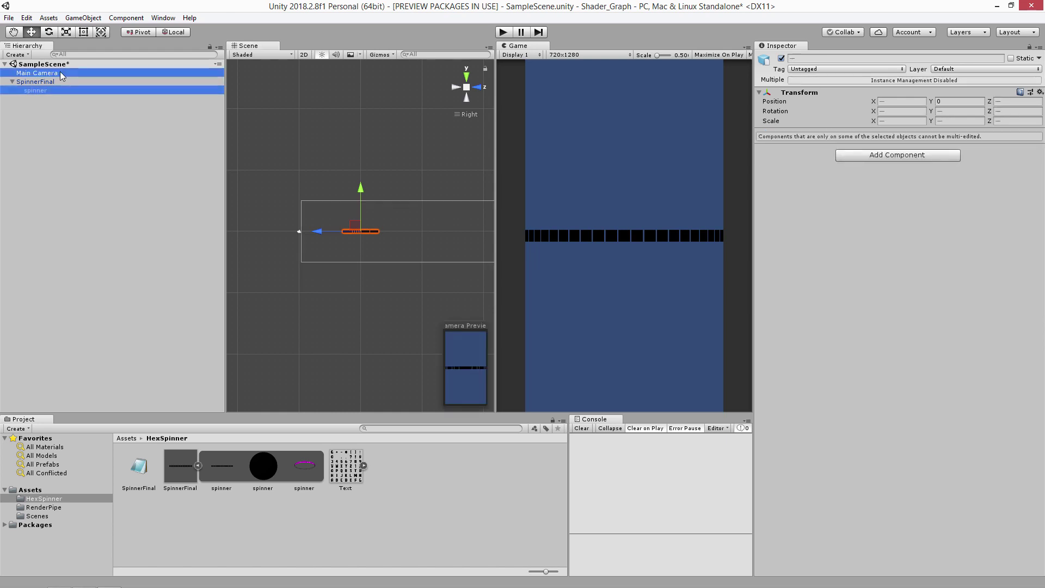
scroll(377, 186, down, 3)
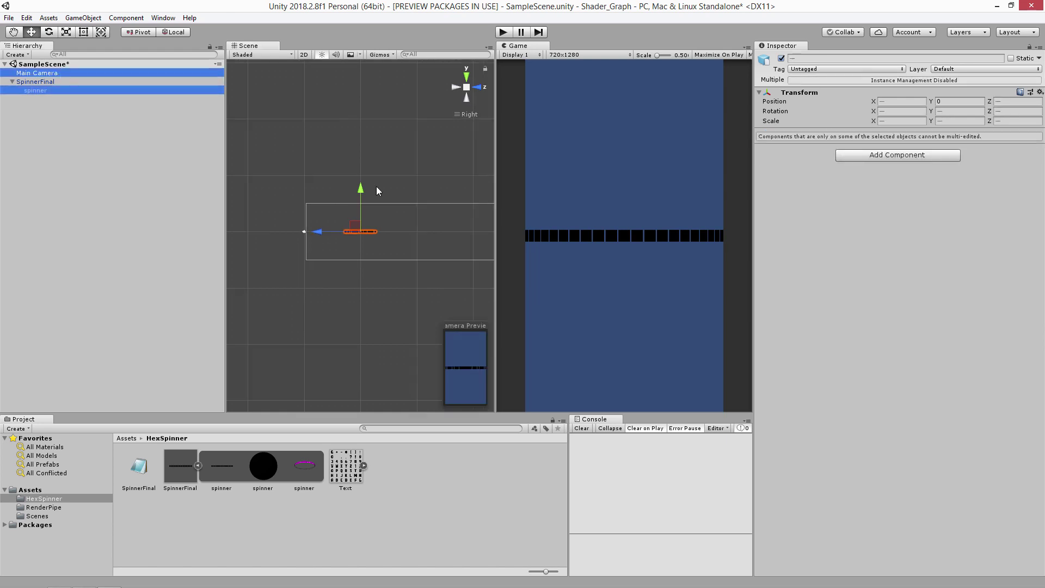
Set the Main Camera's clipping planes to Near 0 and Far 10.
click(67, 73)
click(898, 185)
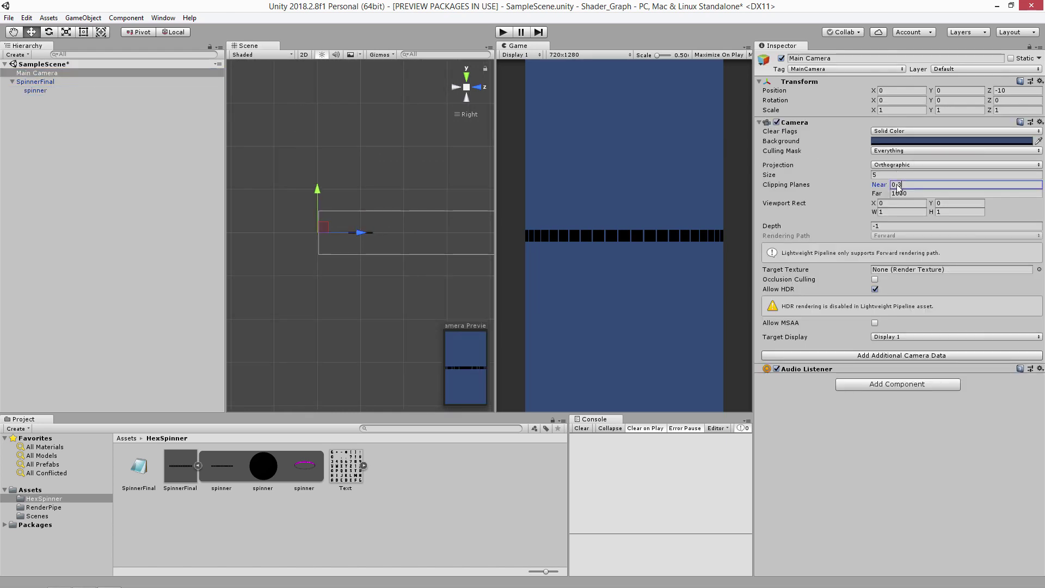
key(BackSpace)
key(BackSpace)
click(894, 194)
text(10)
scroll(377, 211, up, 5)
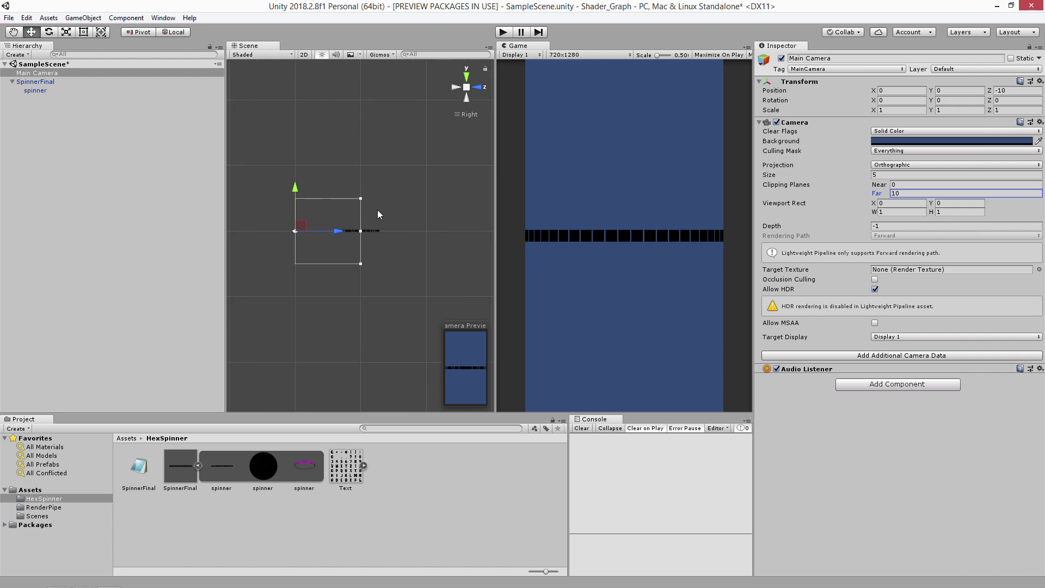
Apply the SpinnerMat material to the spinner in the scene.
click(55, 83)
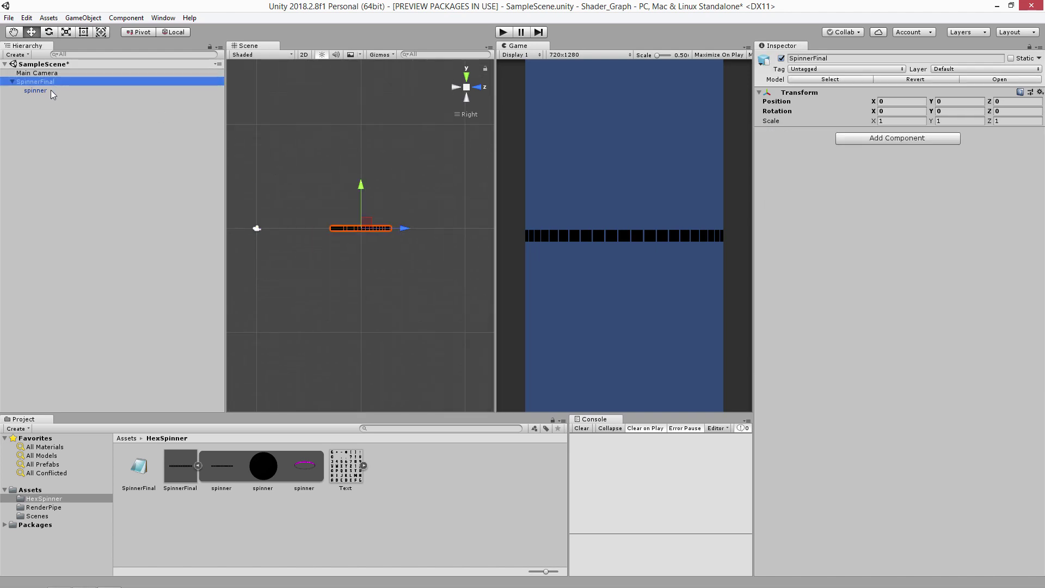
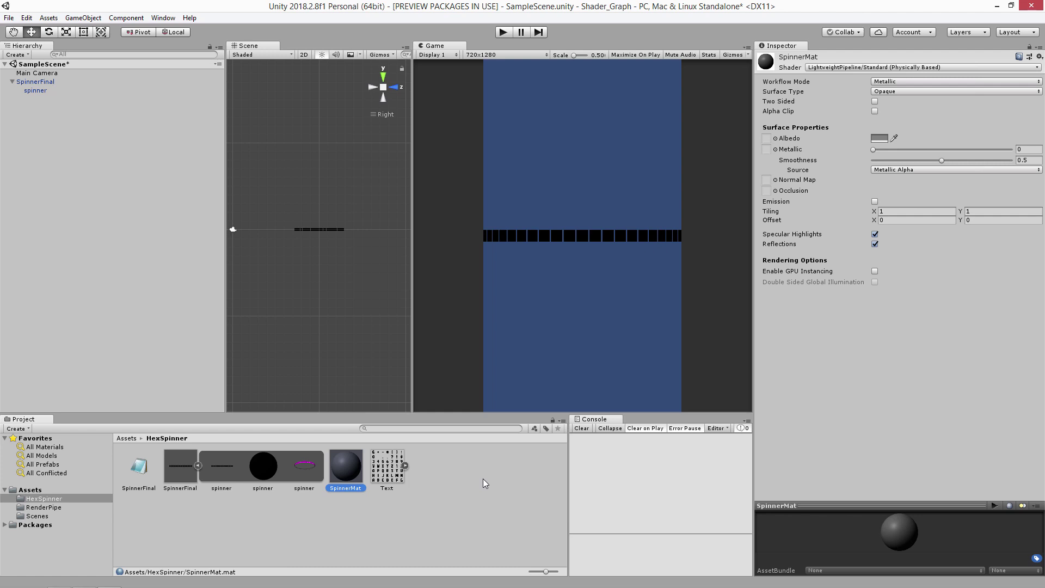
click(458, 462)
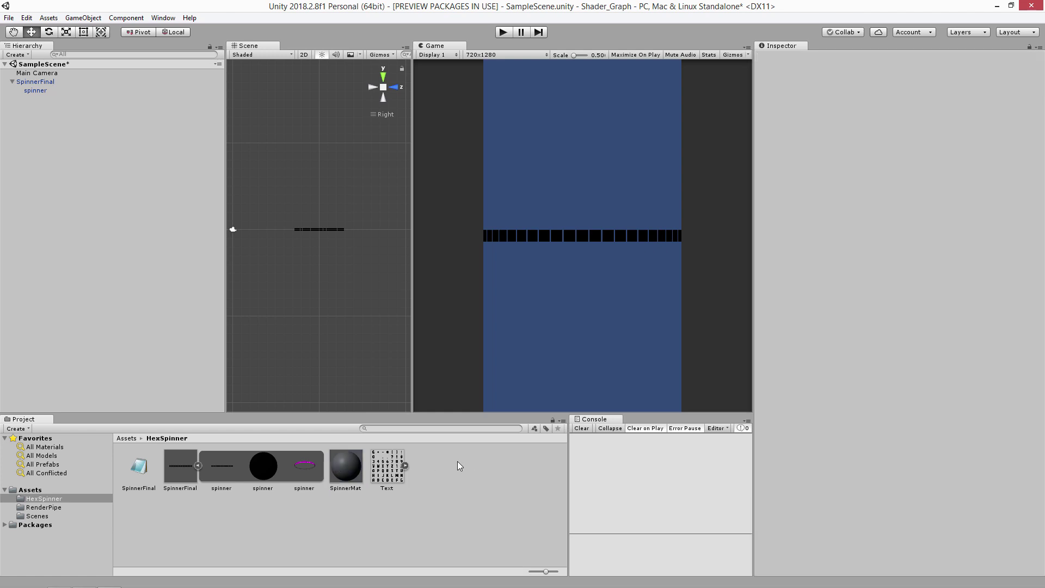
drag(344, 466, 359, 229)
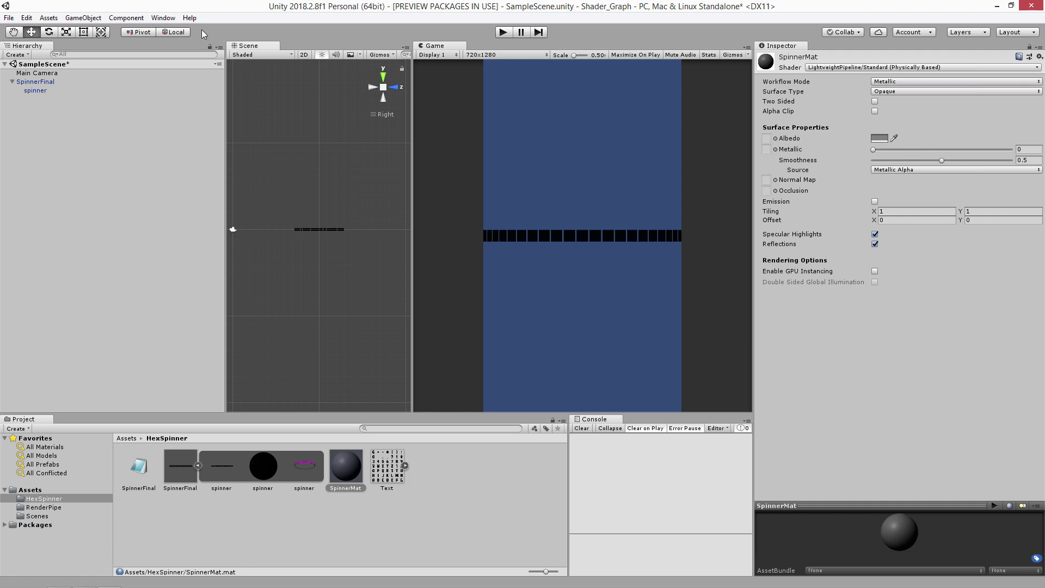
Create an Unlit Graph shader in the HexSpinner folder and name it UnlitSpinnerShaderG.
right_click(436, 469)
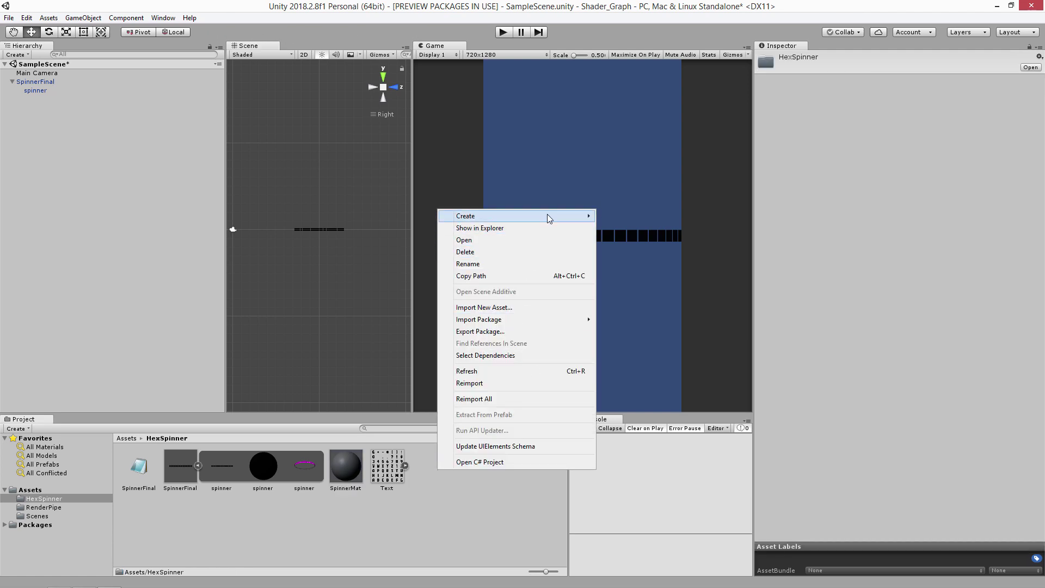
mouse_move(547, 215)
mouse_move(678, 206)
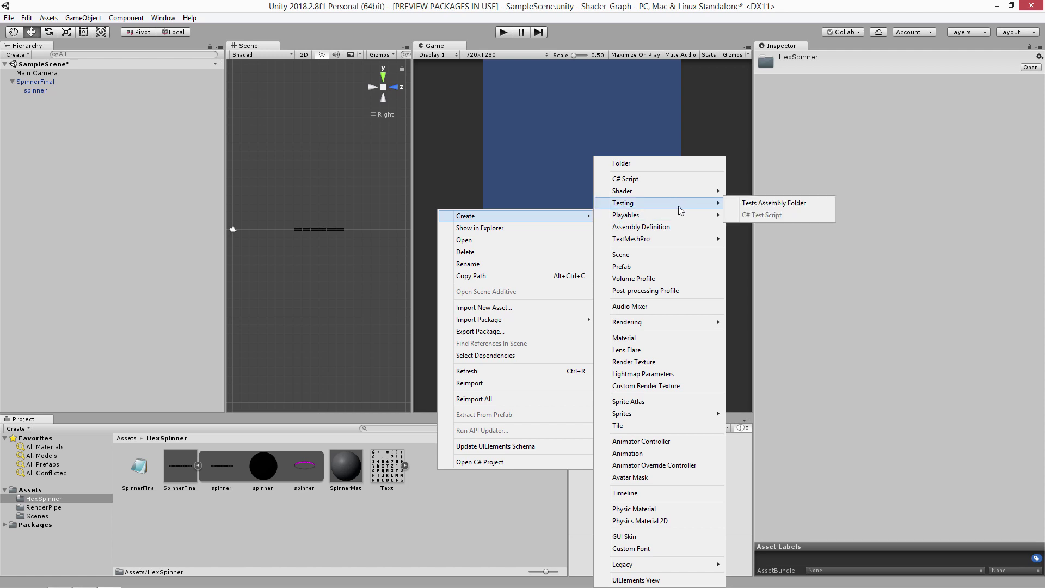
mouse_move(700, 191)
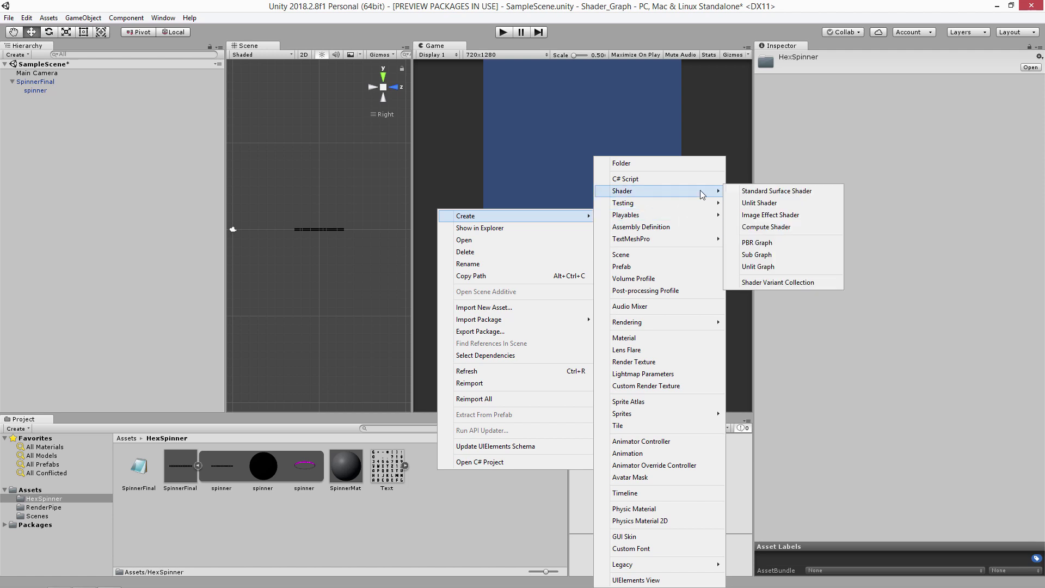
click(758, 267)
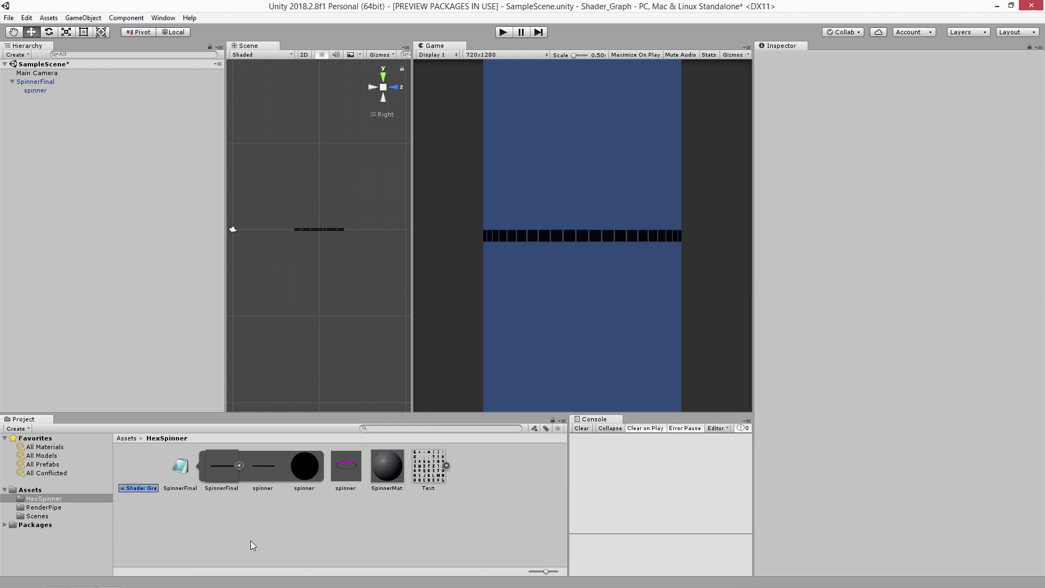
text(Unlit)
text(Spinner)
text(Shader)
text(G)
key(Return)
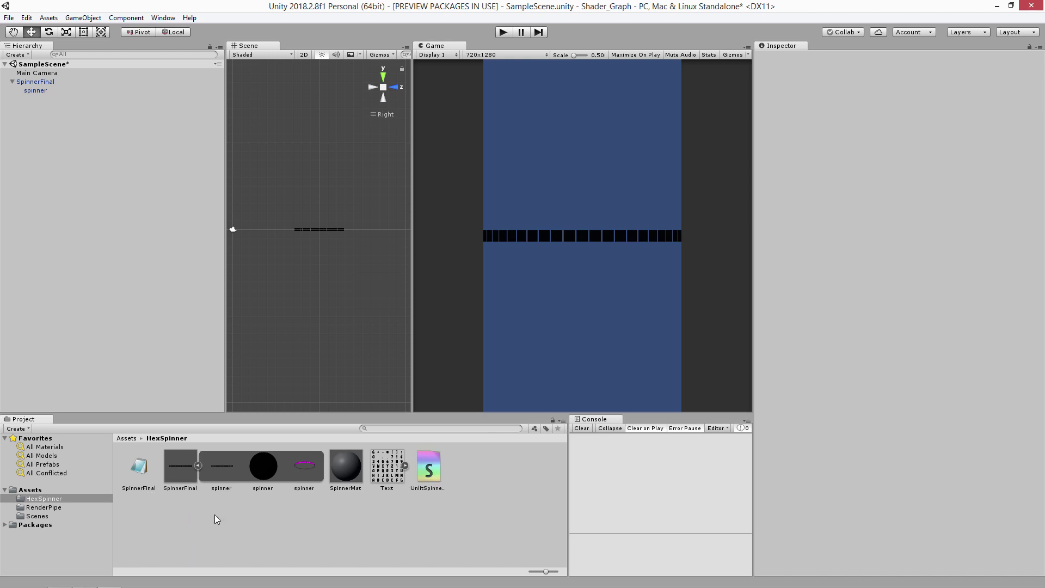
Enlarge the Scene and Game views slightly and assign the UnlitSpinnerShaderG shader to the SpinnerMat material.
drag(430, 412, 430, 428)
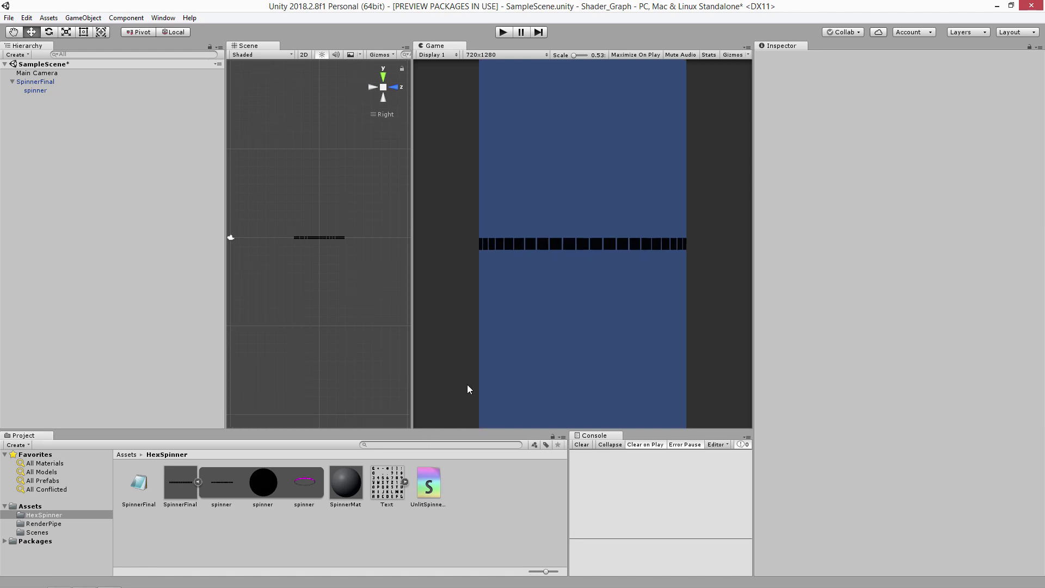
click(428, 478)
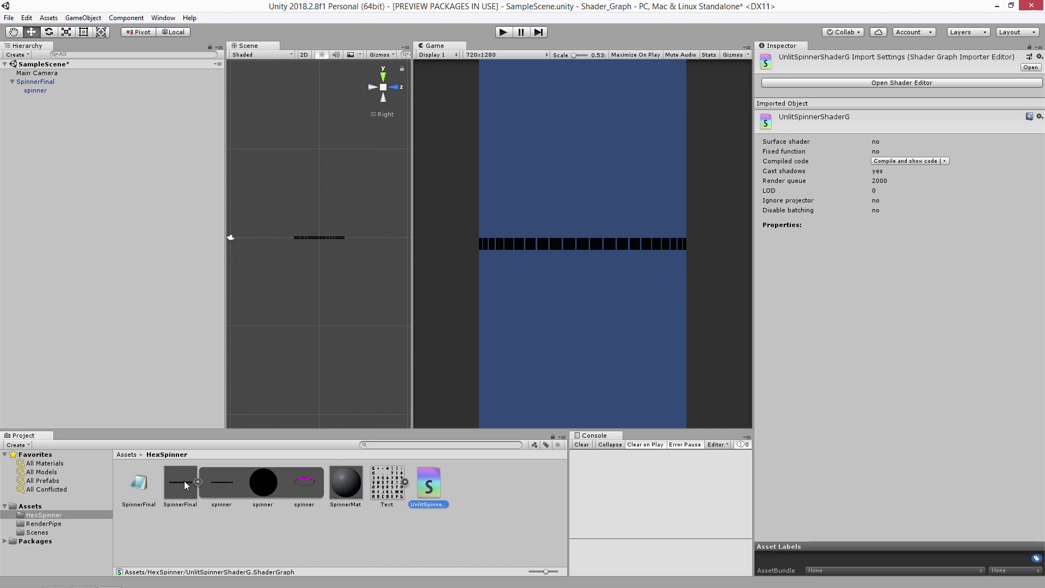
click(344, 477)
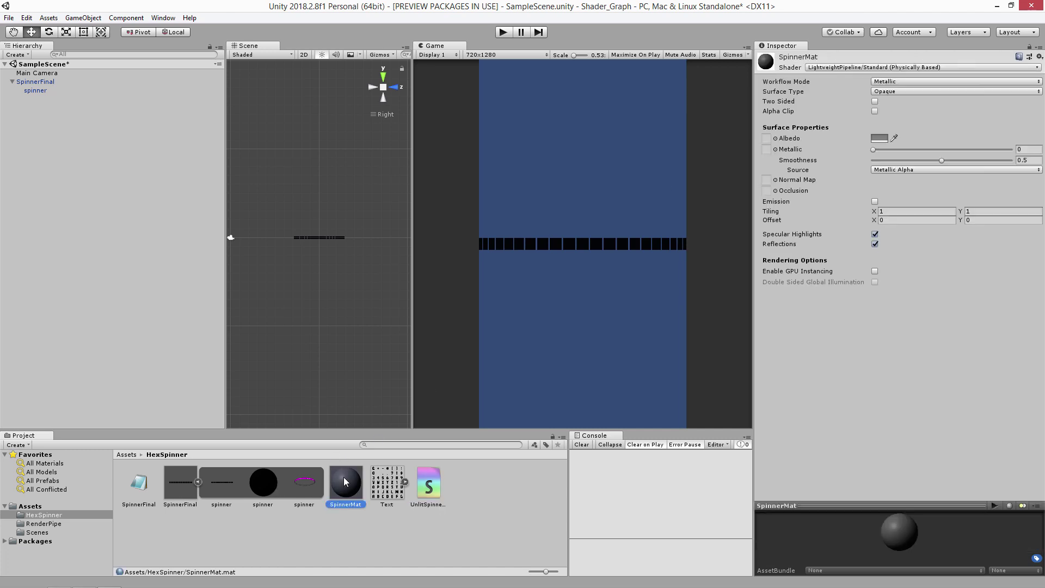
click(843, 67)
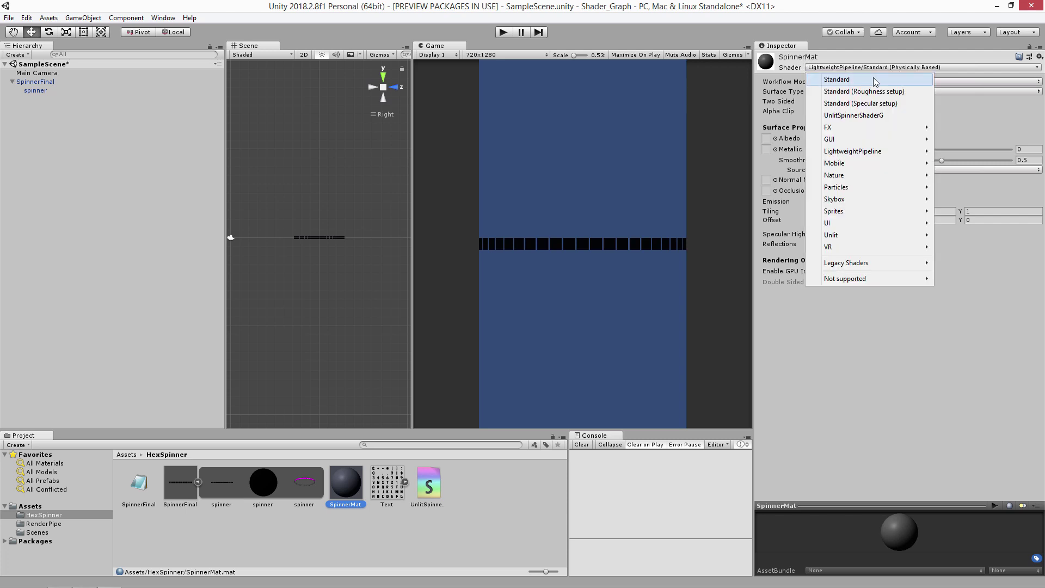
click(879, 116)
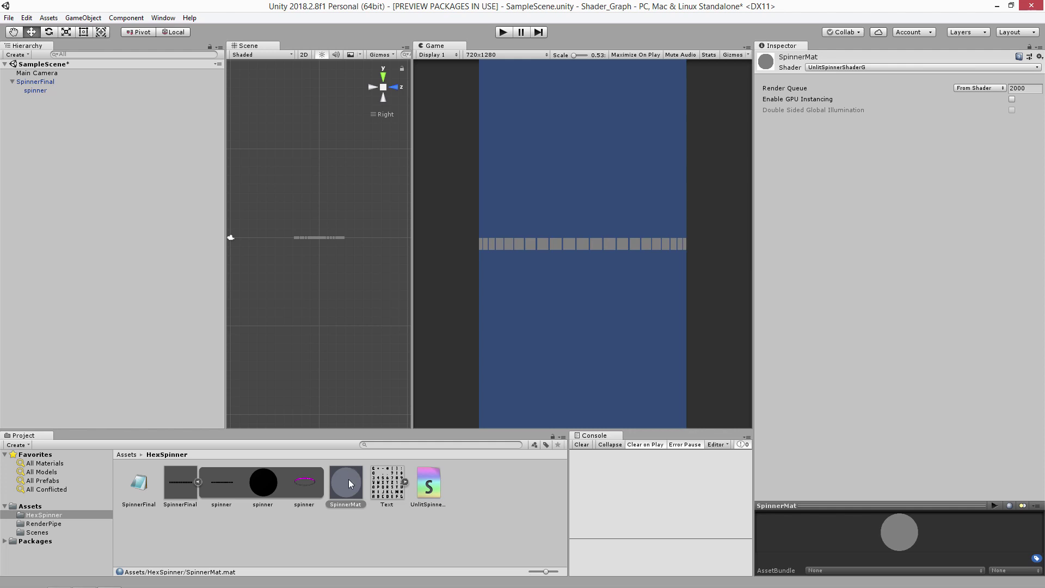
scroll(356, 228, up, 2)
scroll(382, 247, down, 1)
Open the UnlitSpinnerShaderG graph for editing, collapse its main preview and move the Unlit Master node further right.
double_click(429, 486)
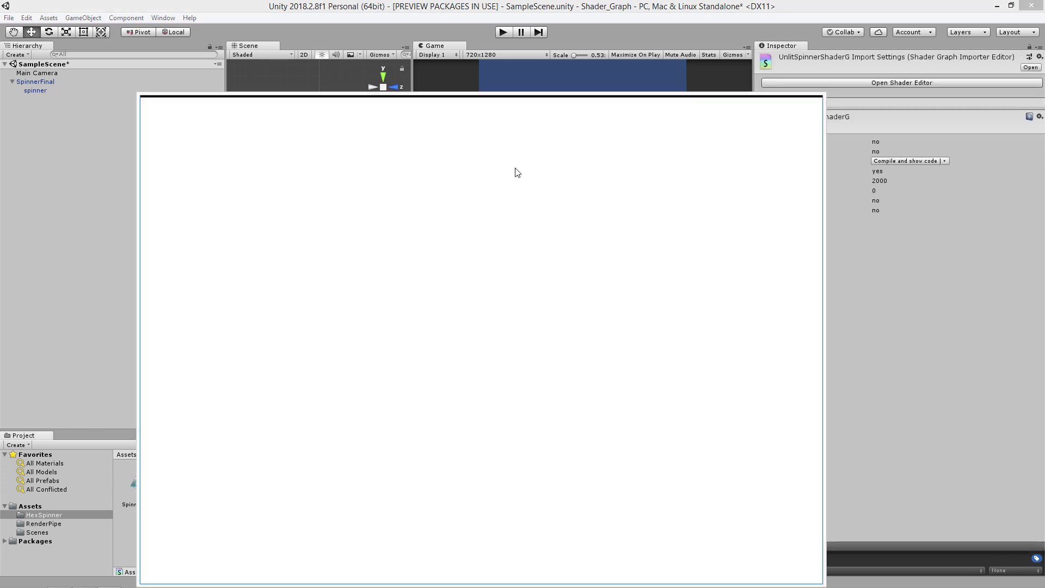
scroll(406, 298, down, 3)
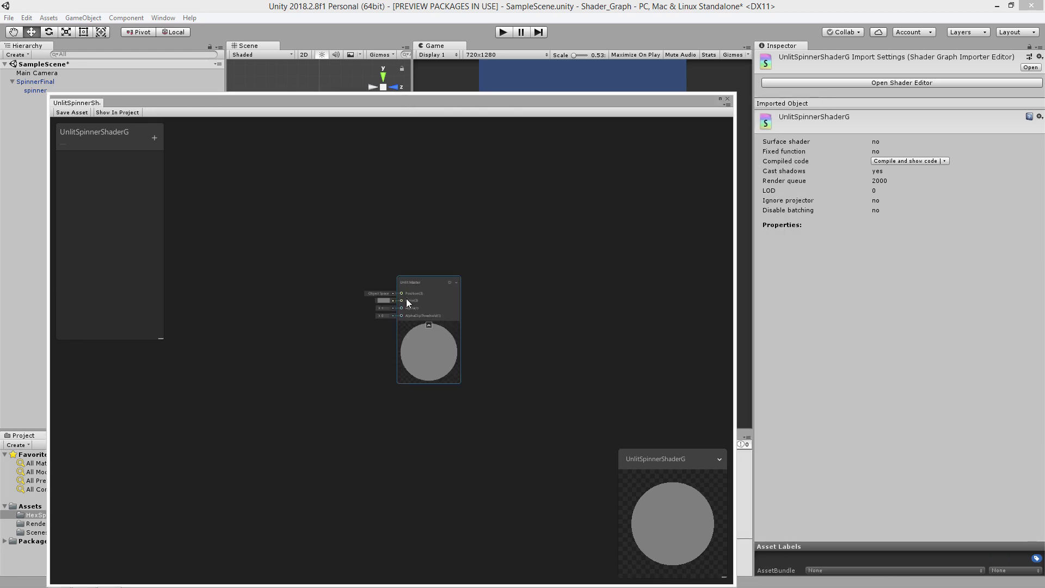
click(155, 137)
click(452, 149)
click(719, 460)
drag(413, 278, 553, 296)
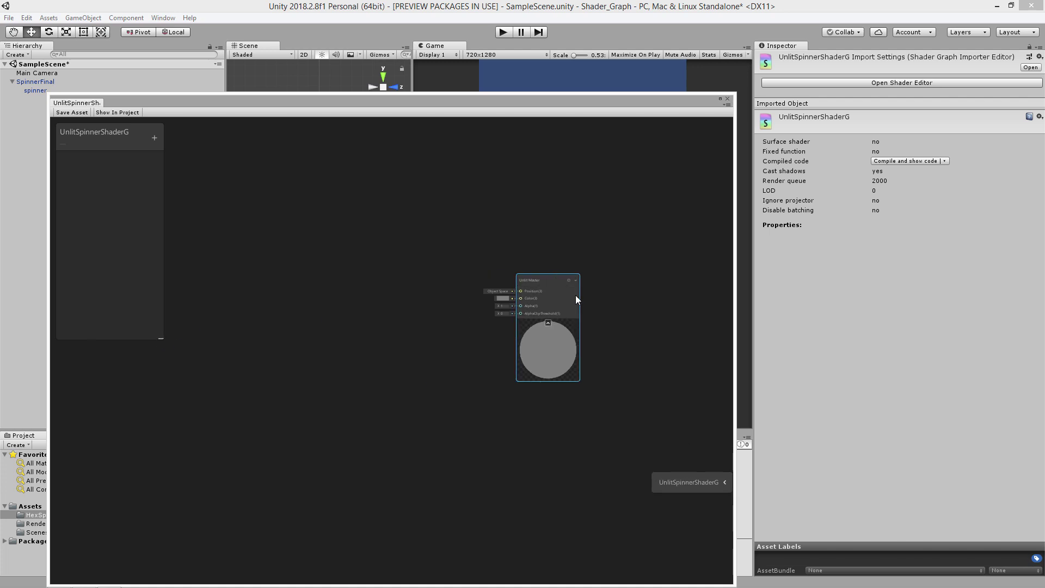
scroll(576, 279, up, 2)
Move and shrink the graph window and narrow the Inspector so the Game view and the project assets stay visible.
drag(384, 103, 304, 77)
drag(679, 203, 511, 204)
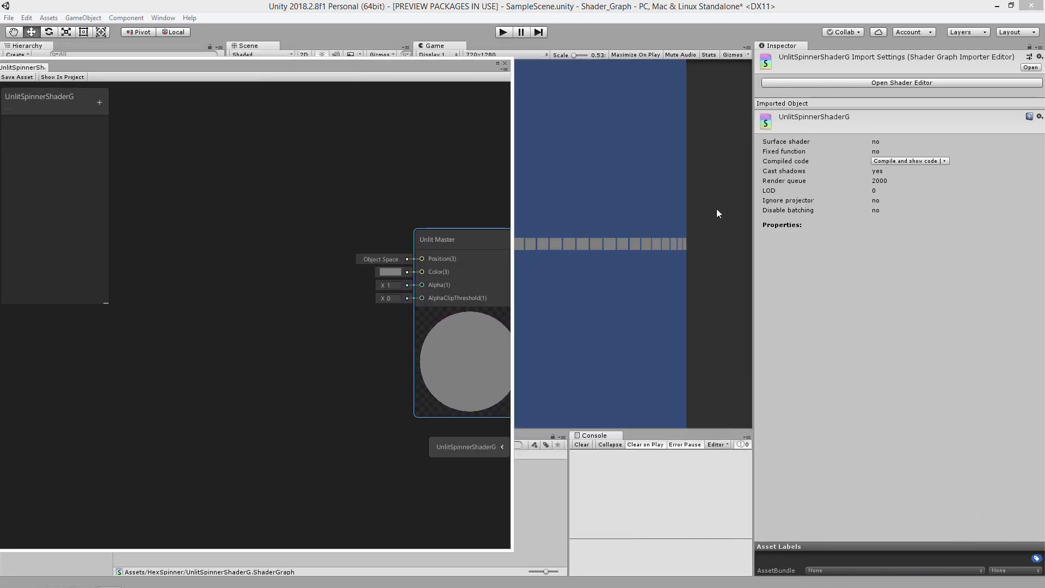
click(757, 211)
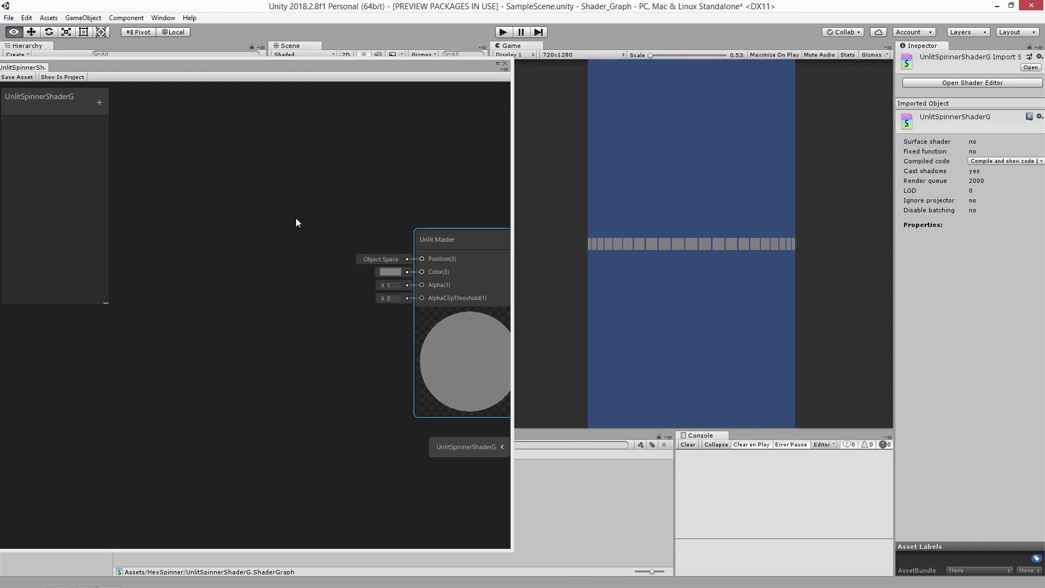
middle_drag(296, 222, 237, 261)
middle_drag(397, 247, 291, 181)
drag(259, 64, 256, 25)
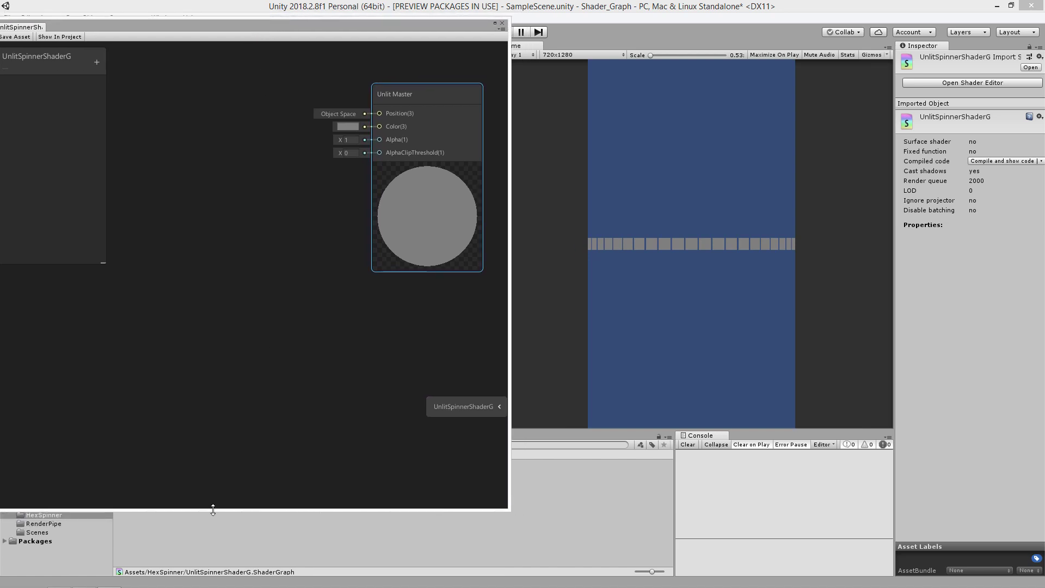
drag(213, 510, 220, 445)
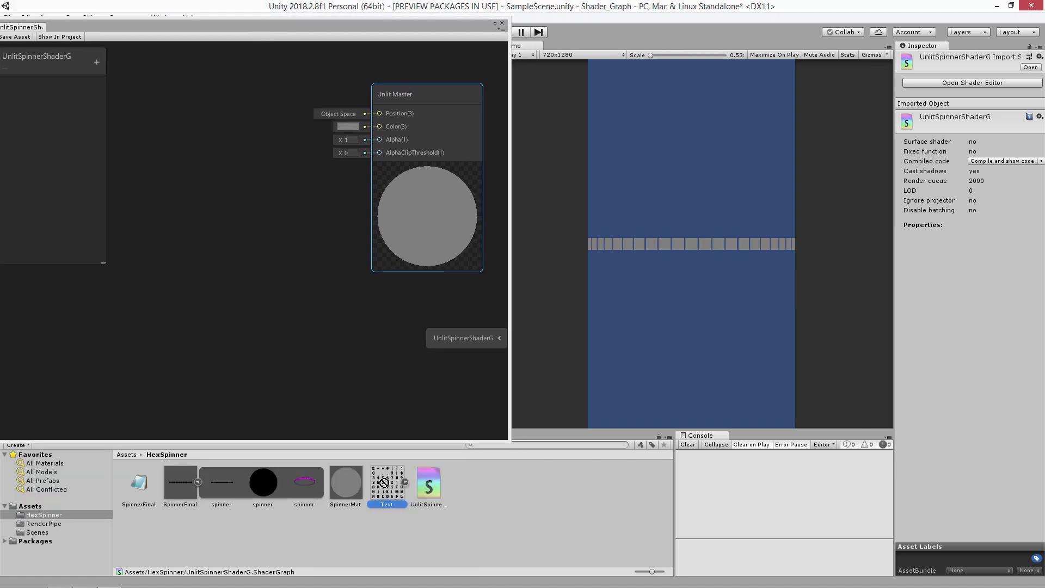
Set the Text image's texture type to Default, turn off Generate Mip Maps and apply the import settings.
click(387, 505)
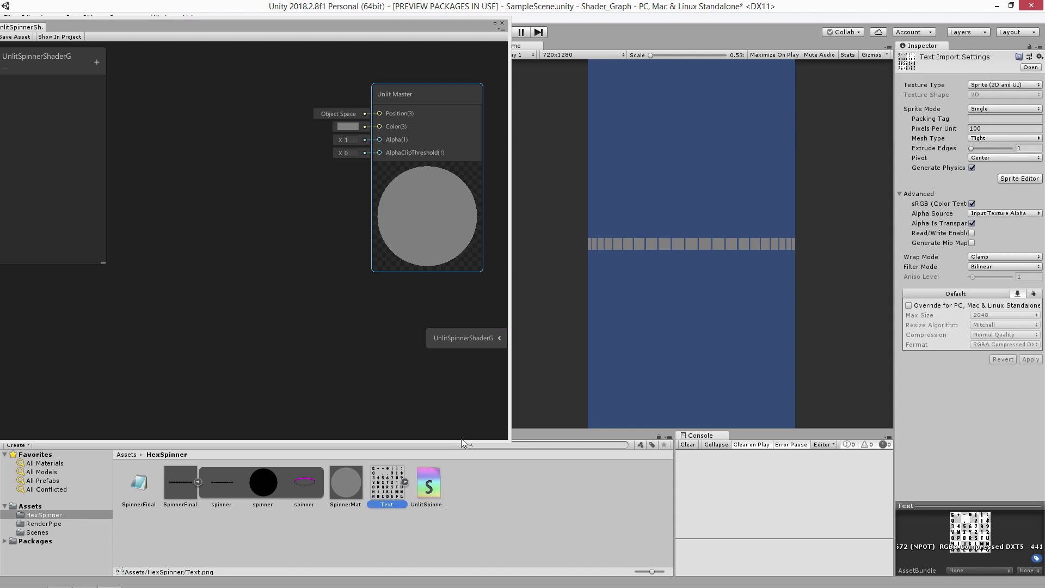
click(997, 85)
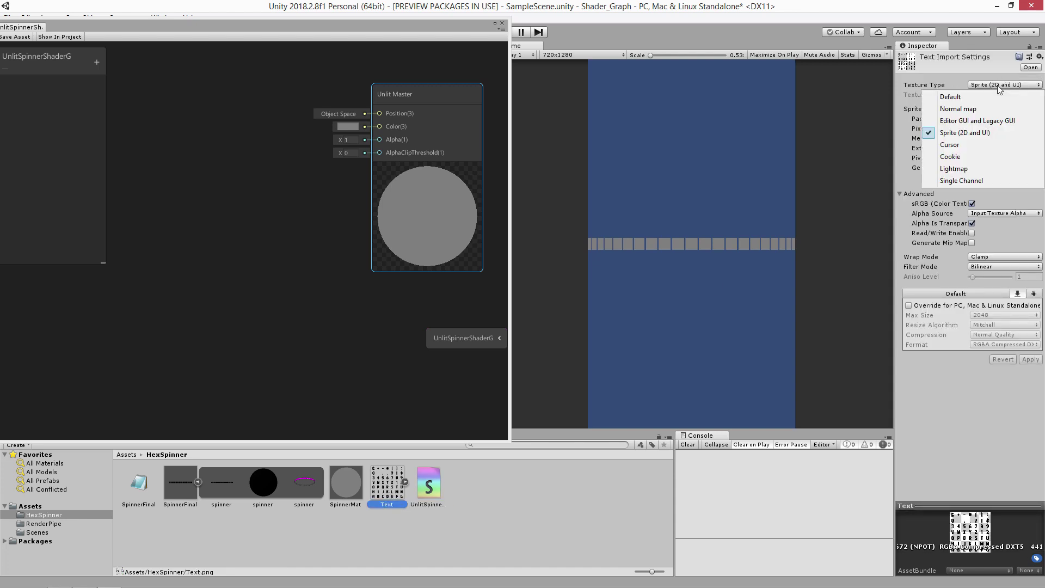
click(987, 94)
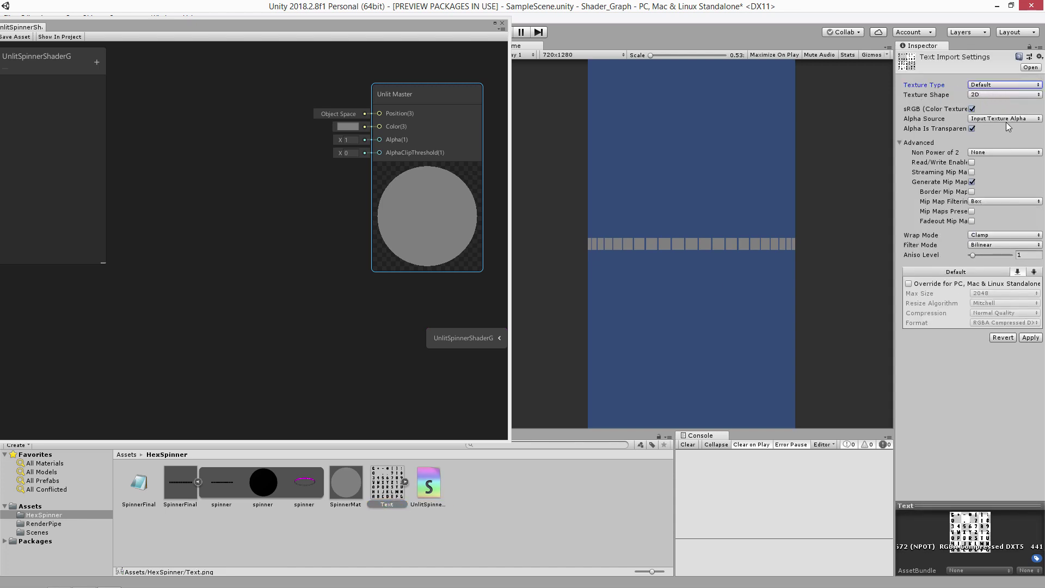
click(972, 181)
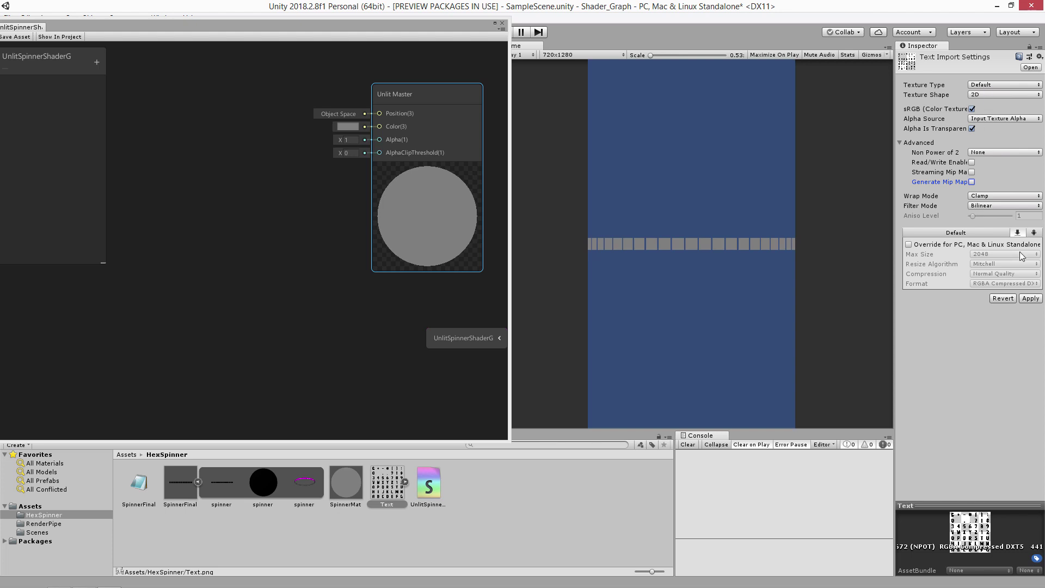
click(1030, 298)
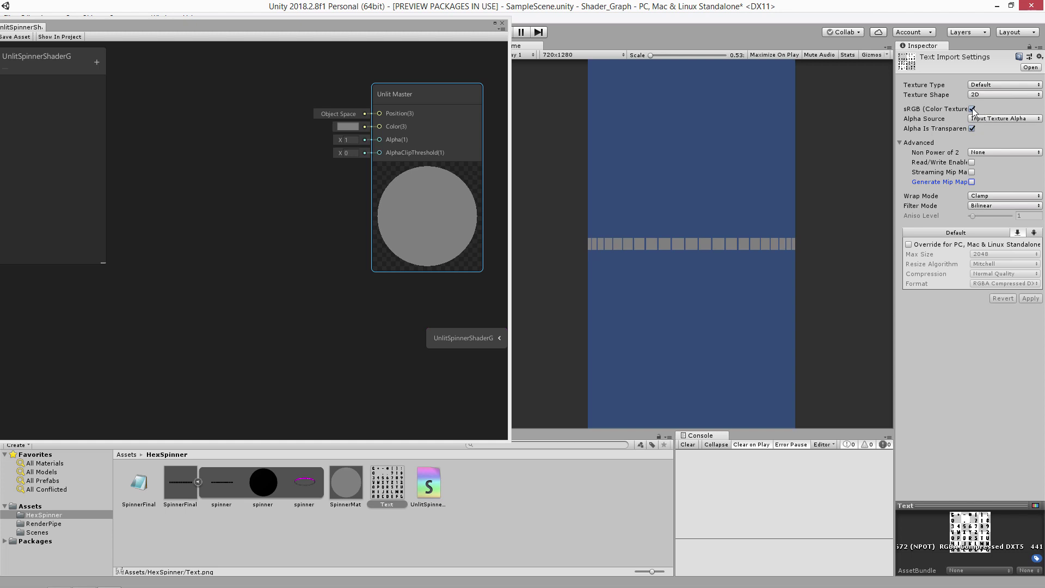
Add the Text texture to the graph as a Sample Texture 2D node and reposition the Unlit Master node and collapsed preview.
middle_drag(234, 226, 280, 275)
drag(386, 484, 201, 219)
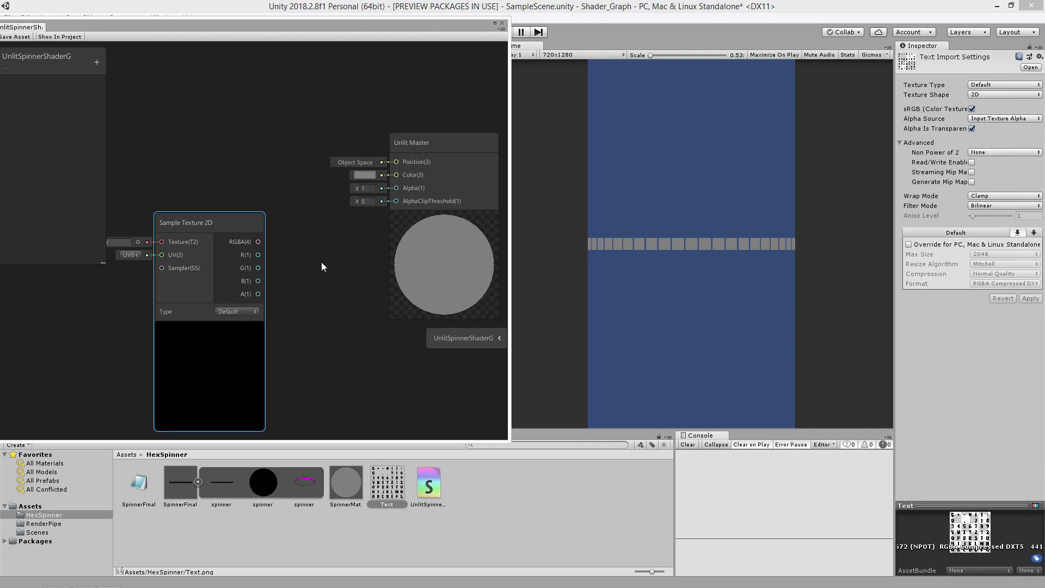
middle_drag(284, 263, 264, 264)
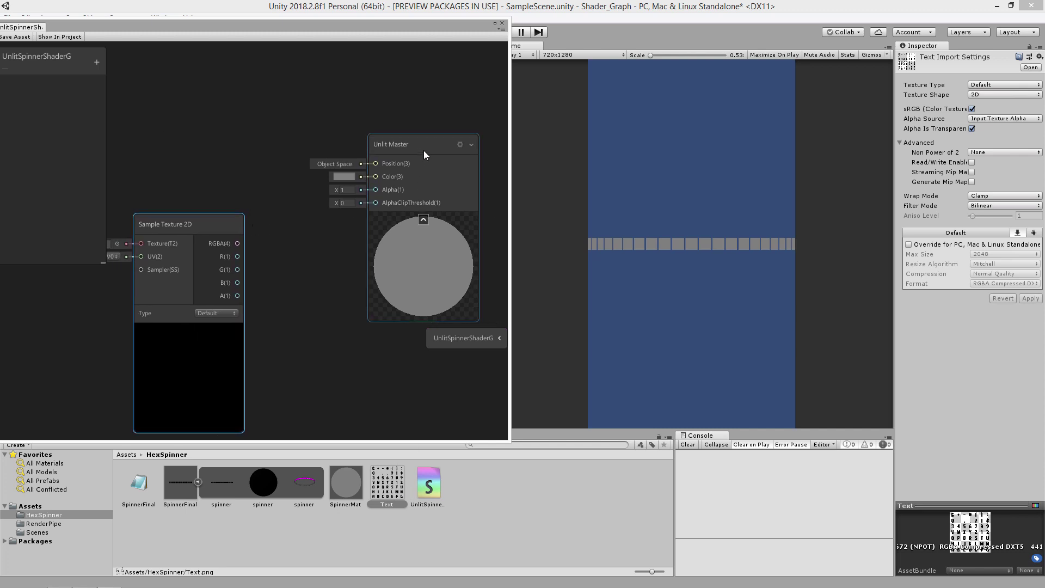
drag(423, 152, 405, 157)
drag(463, 344, 479, 421)
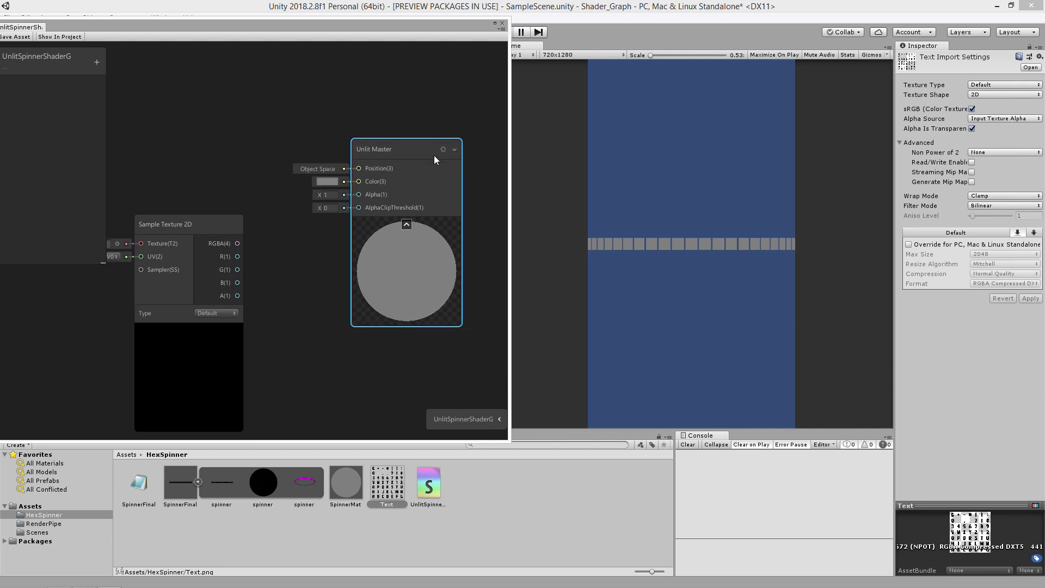
Set the Unlit Master node's surface to Transparent and shift the node slightly down.
click(443, 150)
click(485, 181)
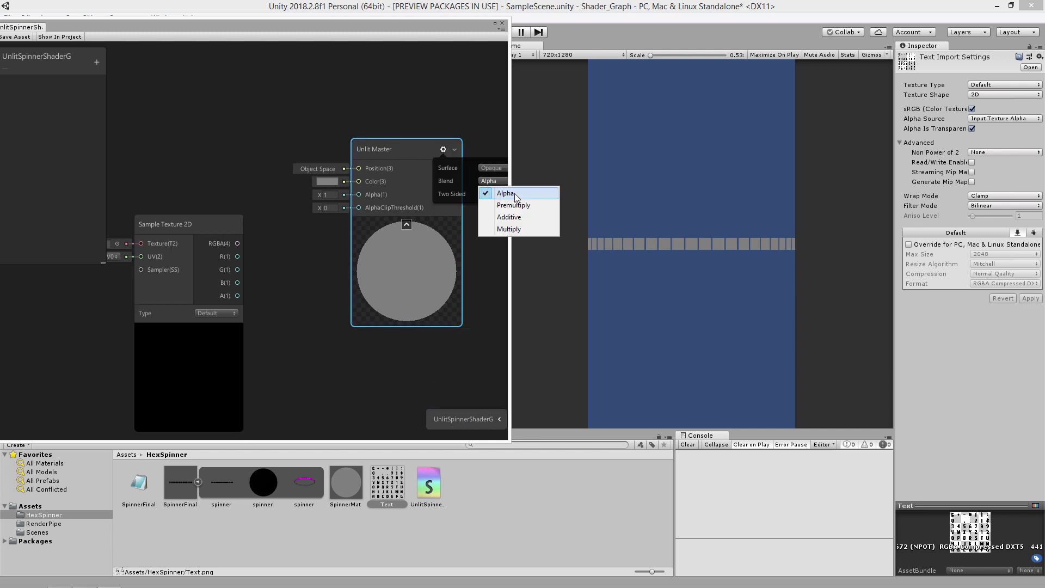
click(492, 168)
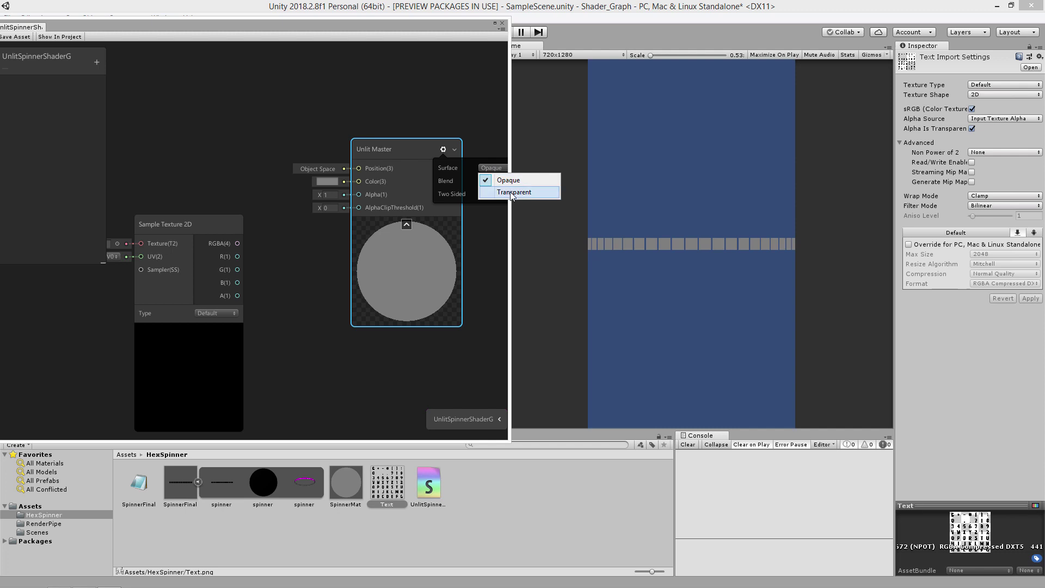
click(506, 188)
drag(401, 150, 399, 162)
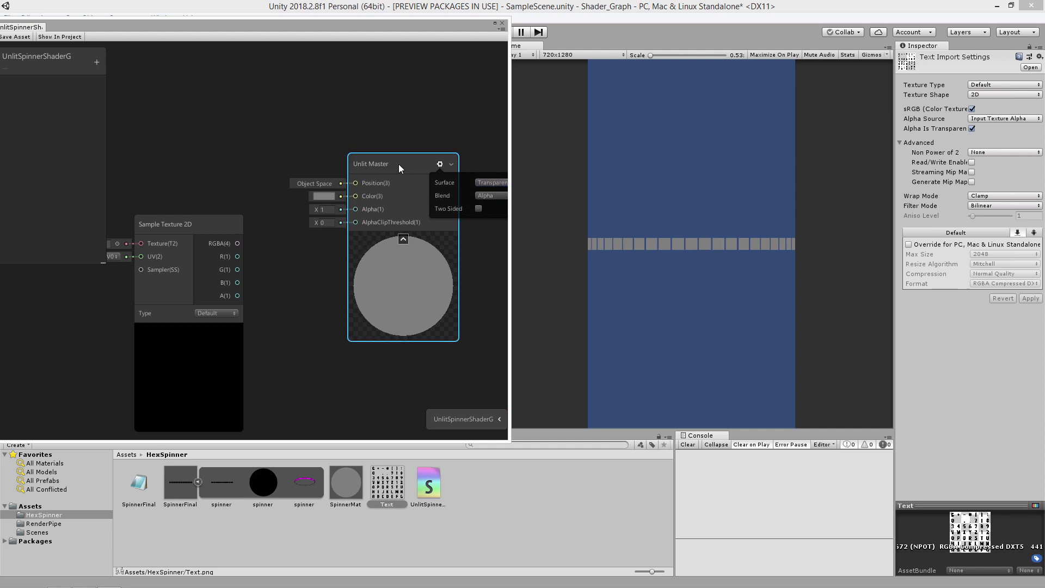
Connect the Sample Texture 2D node's A output to the Unlit Master's Alpha input and save the graph asset.
drag(237, 295, 357, 208)
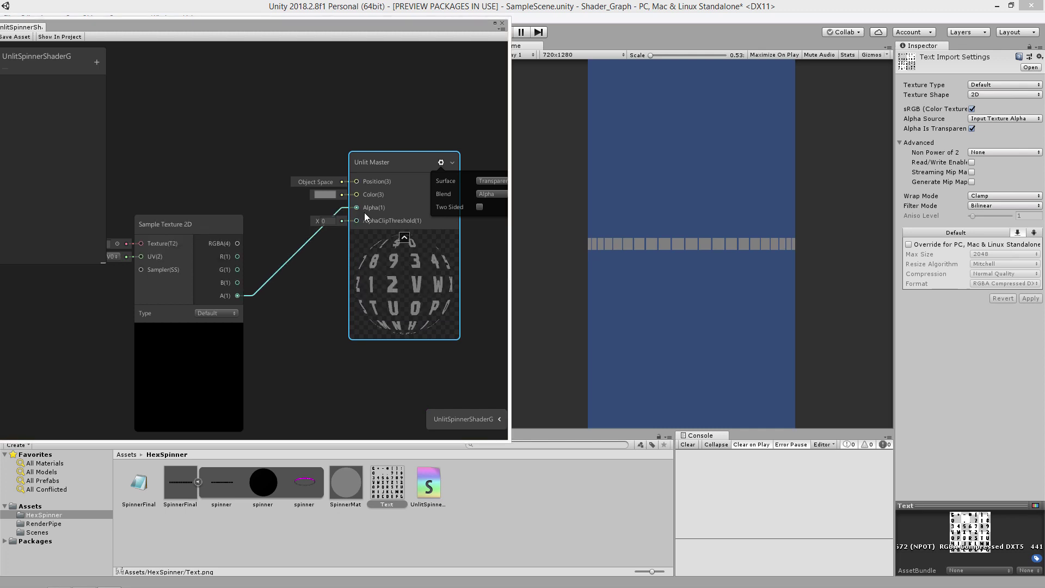
click(18, 37)
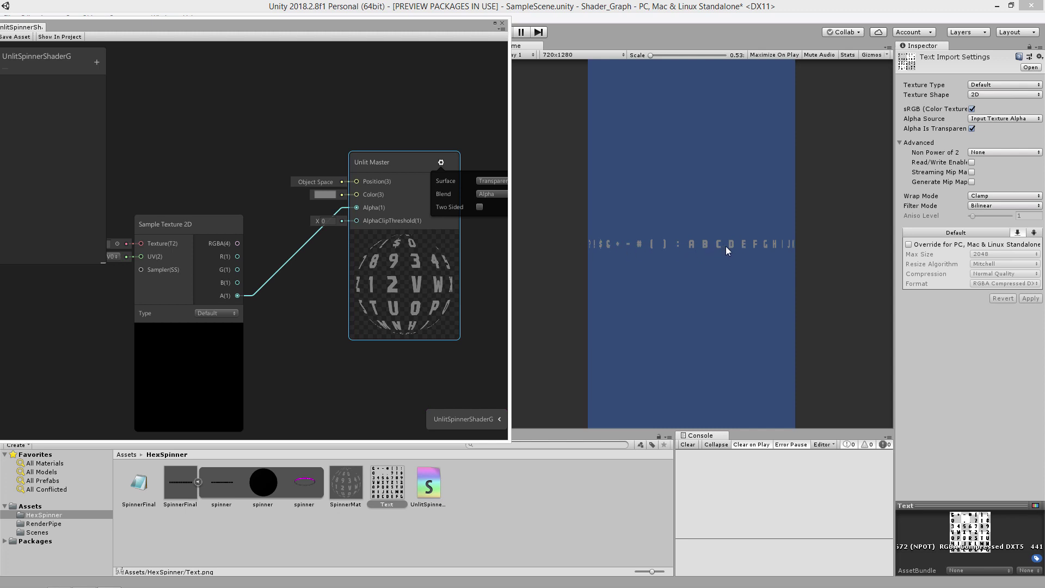
drag(193, 227, 228, 211)
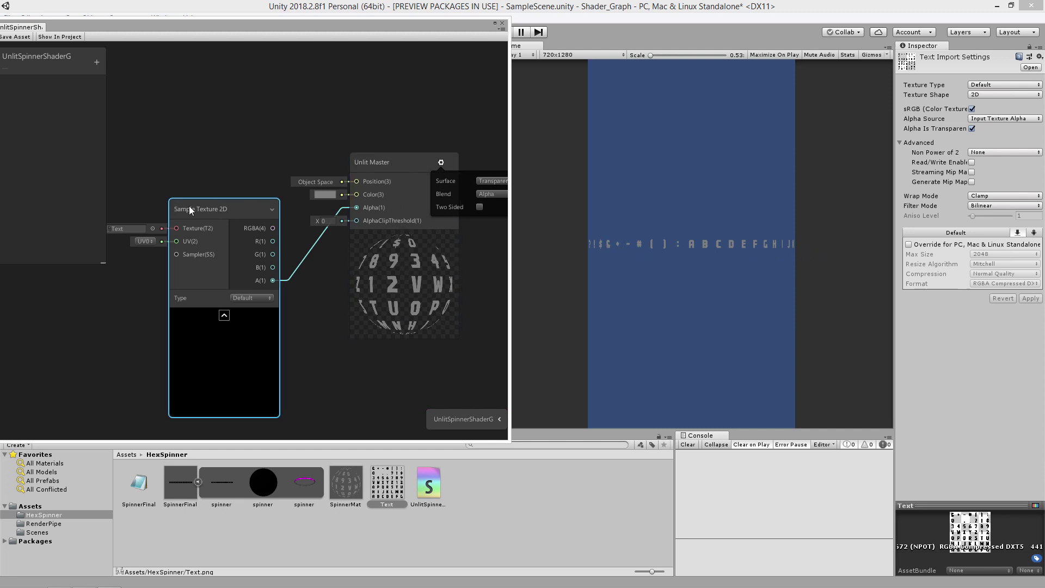
Reposition the Sample Texture 2D node to the left of the Unlit Master node and slightly above it.
drag(235, 211, 210, 186)
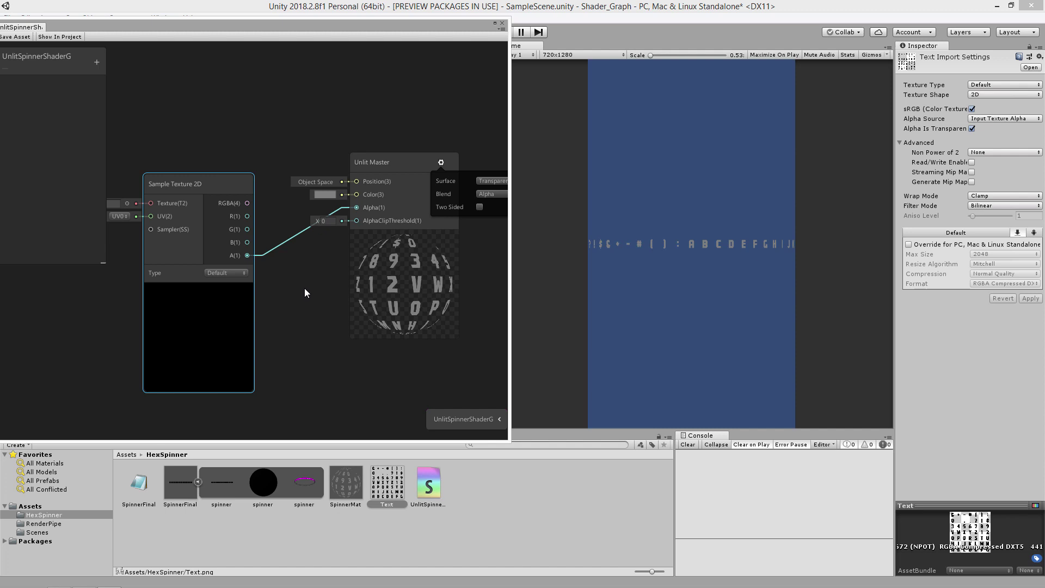
middle_drag(306, 281, 304, 352)
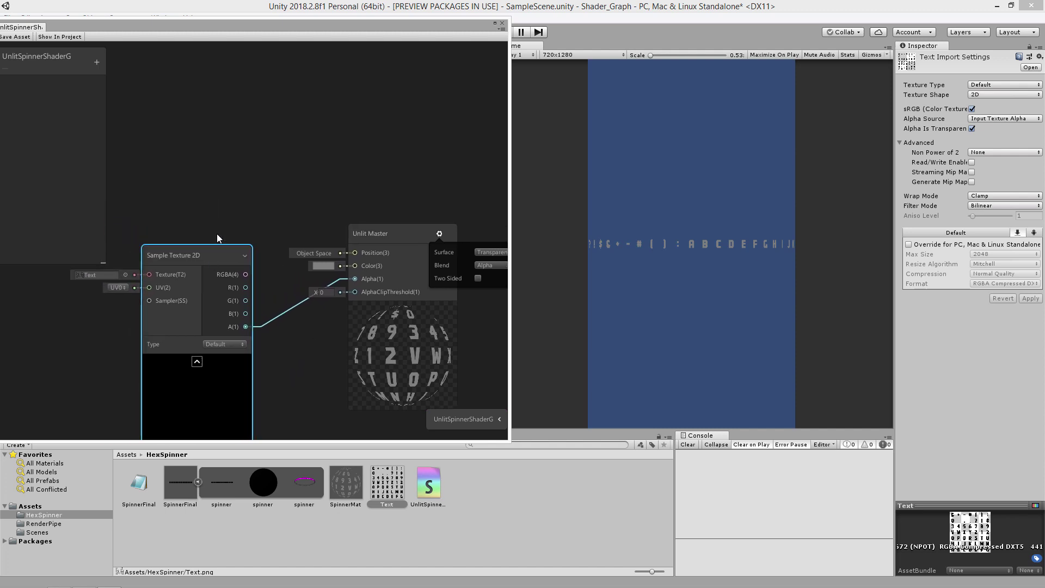
drag(210, 261, 225, 118)
middle_drag(300, 372, 306, 310)
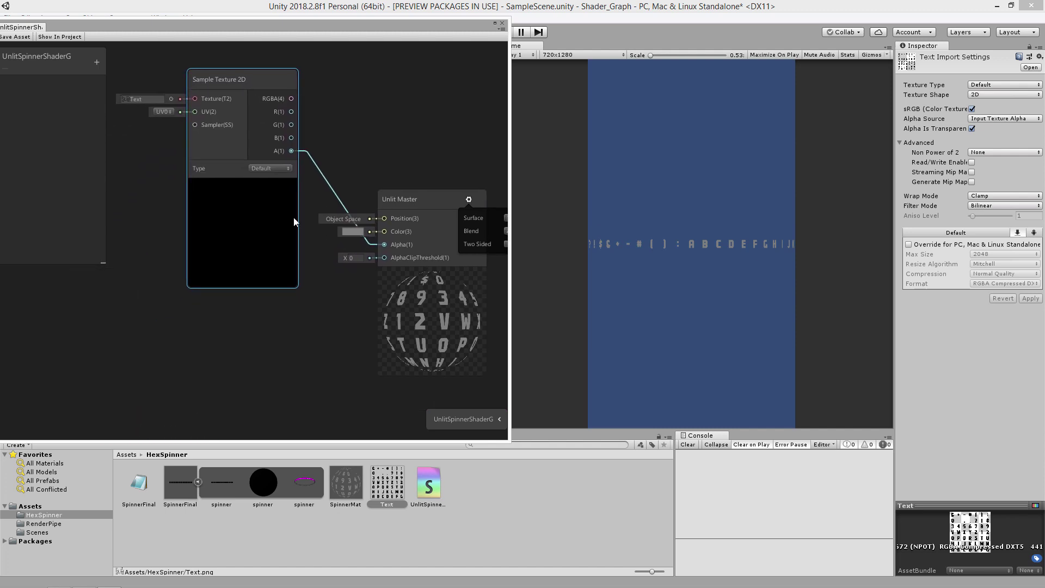
drag(241, 80, 219, 199)
middle_drag(317, 313, 293, 316)
drag(202, 203, 194, 178)
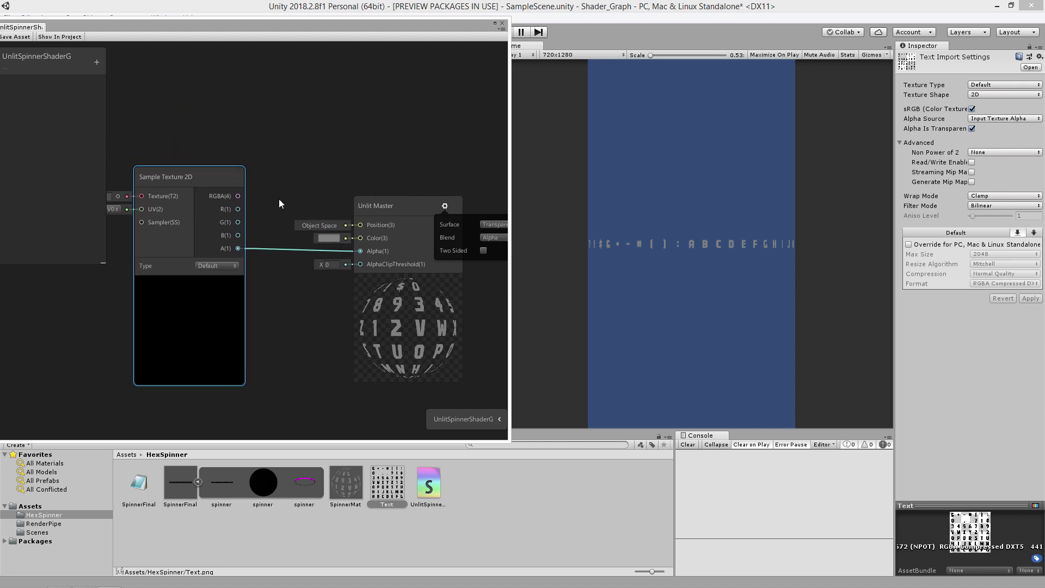
Widen the Shader Graph window and lower the Sample Texture 2D node to roughly the Unlit Master's height.
drag(509, 188, 550, 188)
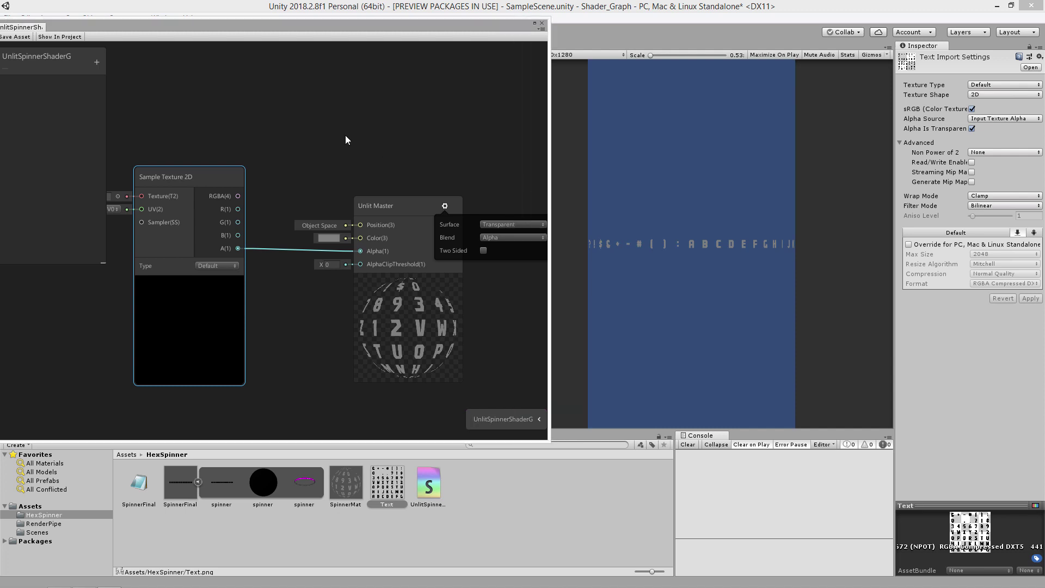
middle_drag(345, 135, 375, 144)
drag(231, 194, 220, 233)
middle_drag(293, 133, 315, 174)
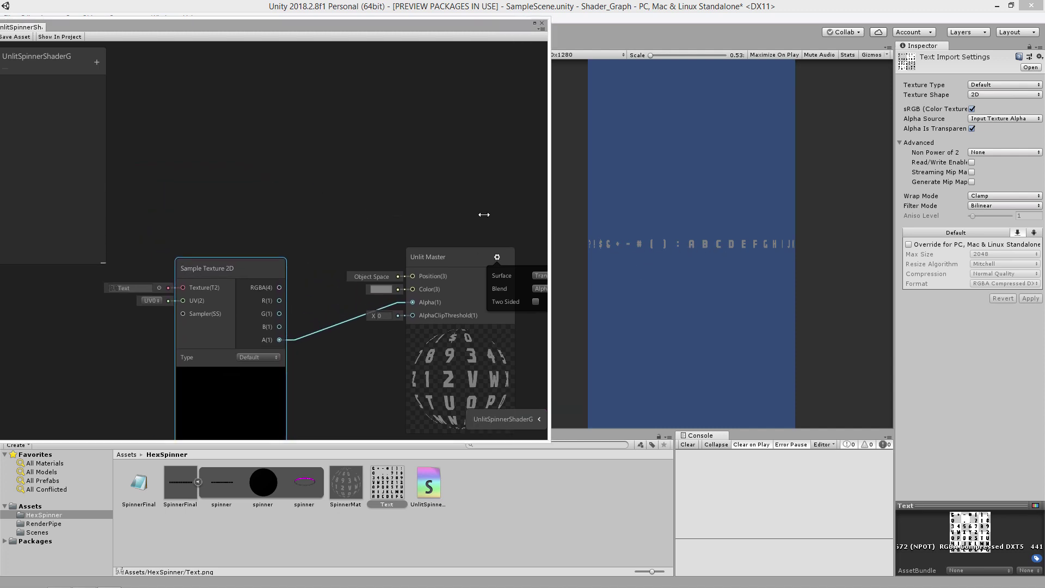
Add a Normal Vector node to the graph and place it above and left of the Sample Texture 2D node.
right_click(218, 143)
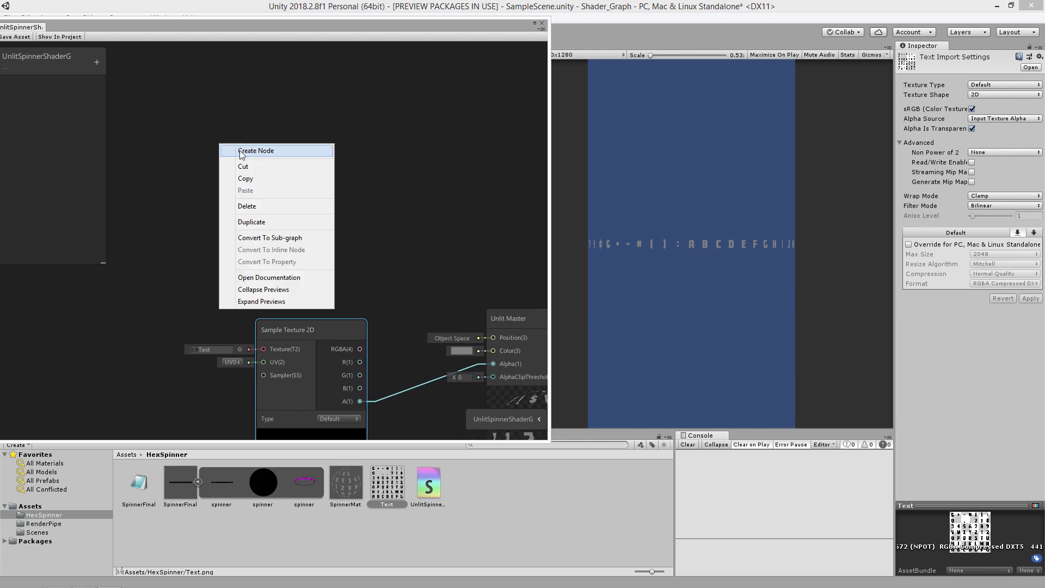
click(240, 150)
text(no)
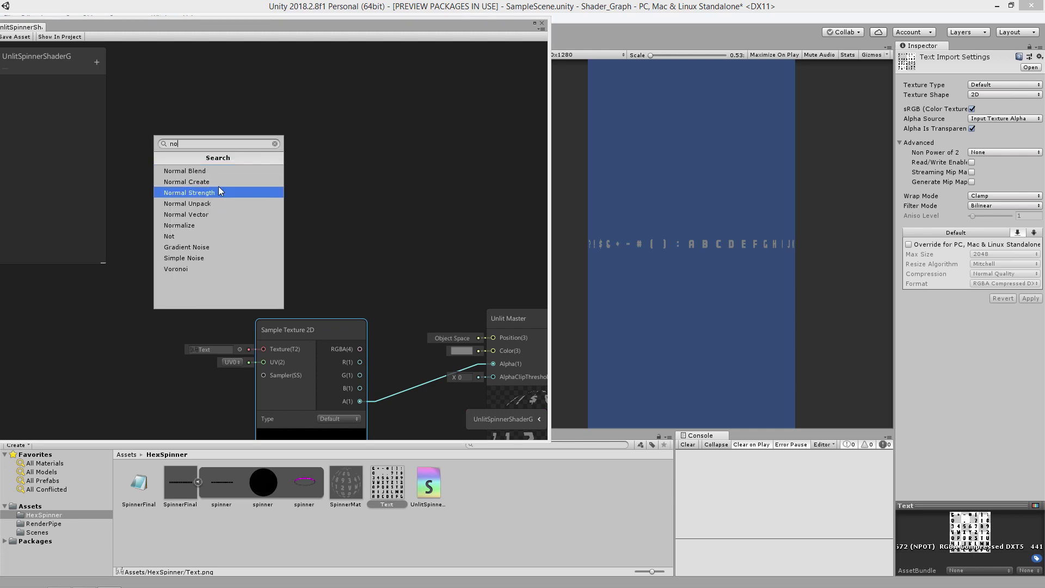
click(215, 214)
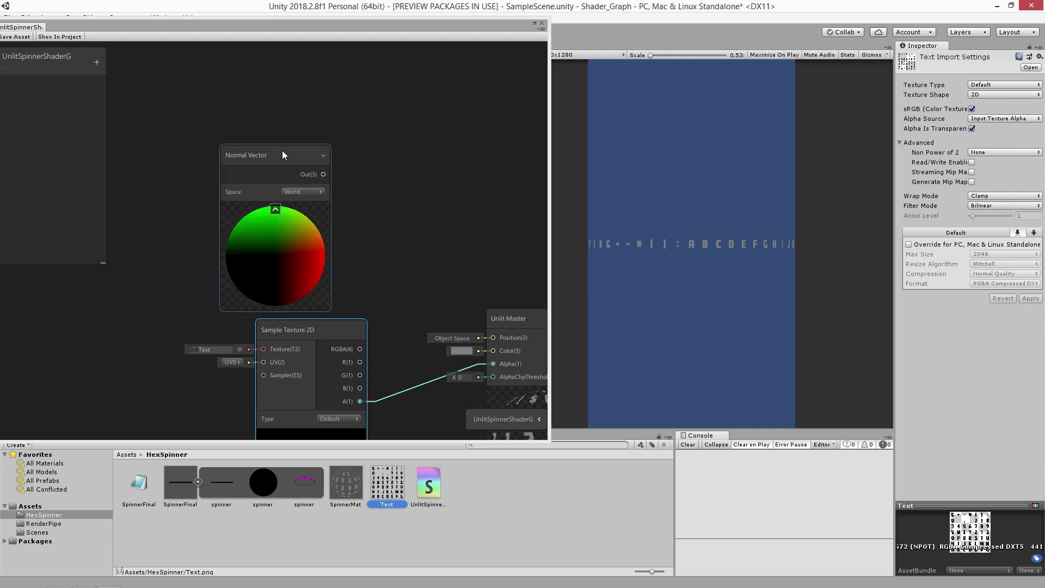
drag(282, 151, 217, 118)
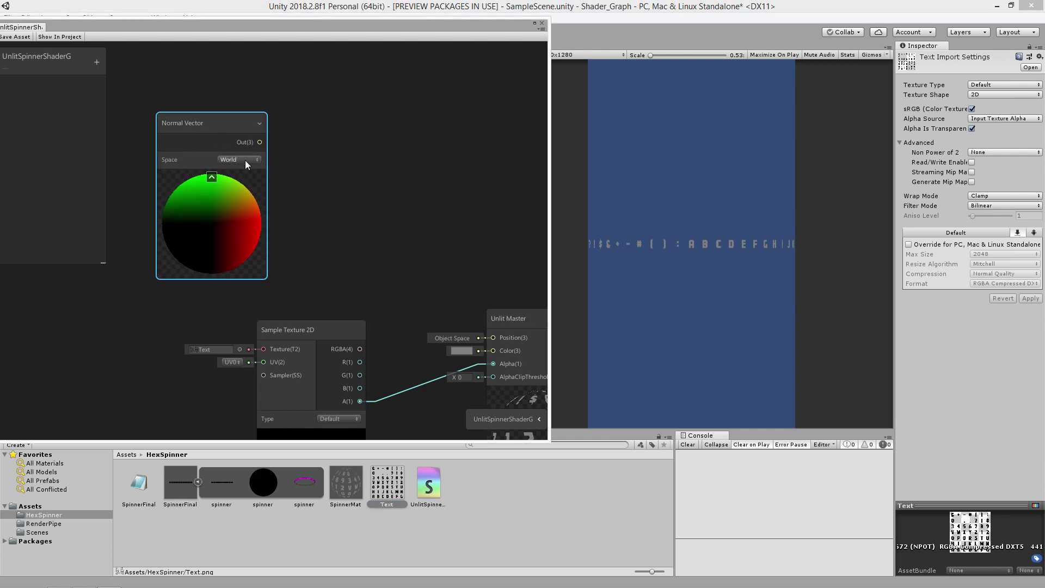
drag(222, 125, 189, 101)
Shift the Sample Texture 2D node closer to the Unlit Master and move the Normal Vector node up and left to free space.
drag(309, 328, 338, 314)
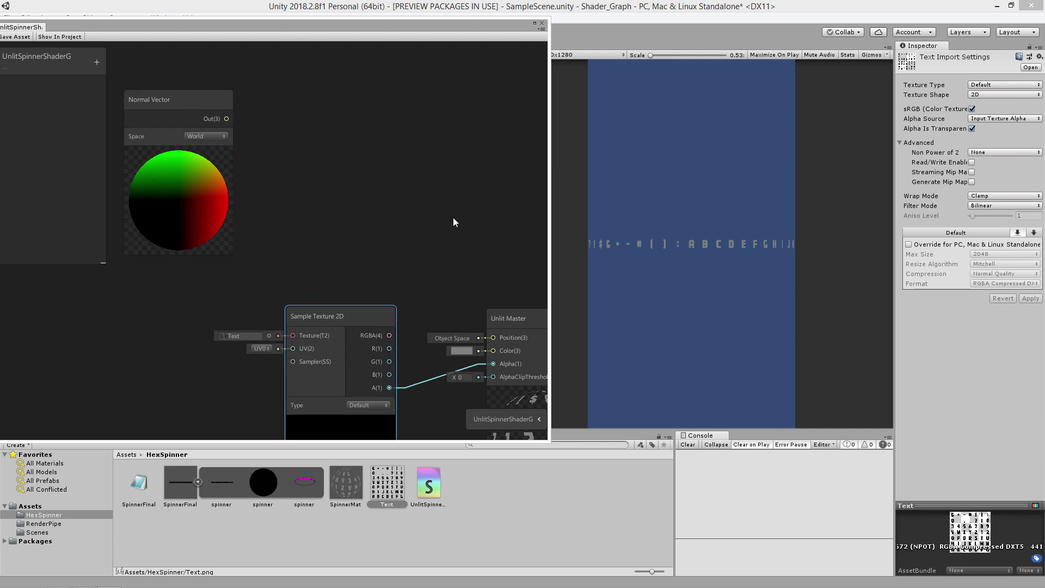
scroll(417, 201, up, 3)
scroll(404, 173, down, 3)
middle_drag(377, 202, 372, 248)
drag(200, 148, 177, 121)
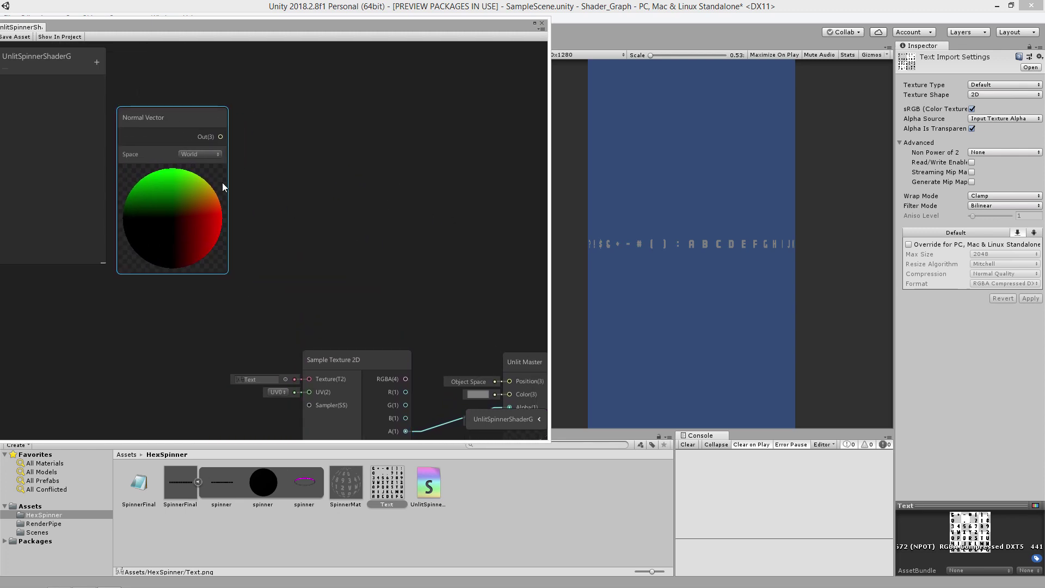
Add a Dot Product node beside the Normal Vector node and connect the Normal Vector's output to its A input.
right_click(310, 148)
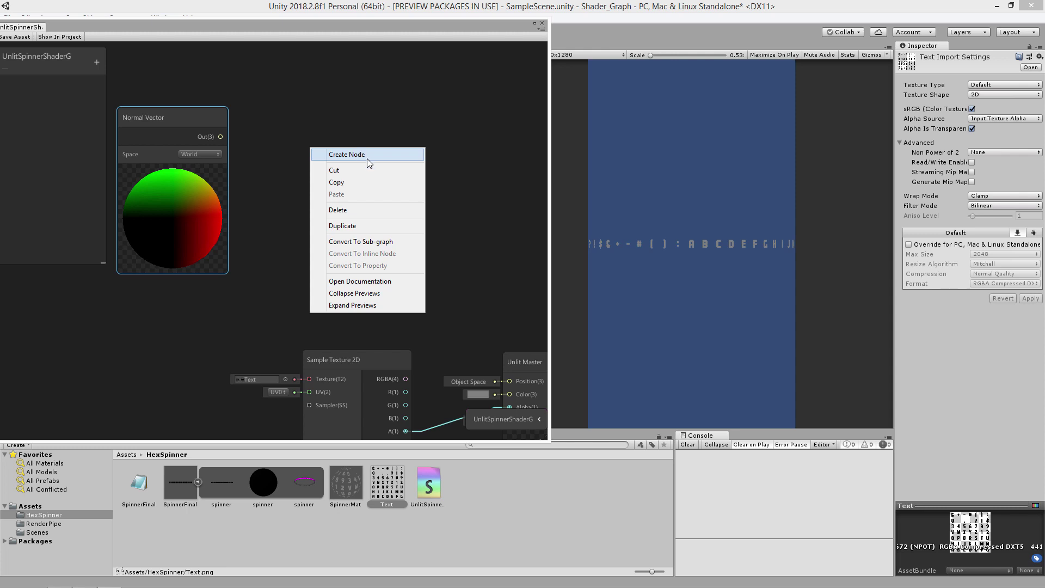
click(408, 144)
middle_drag(326, 166, 315, 171)
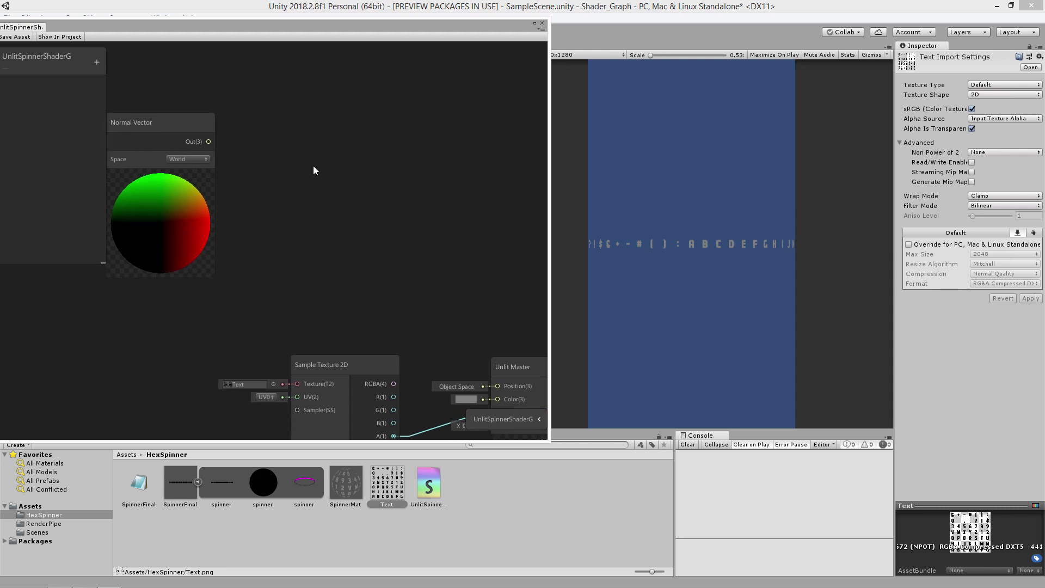
right_click(315, 152)
click(352, 157)
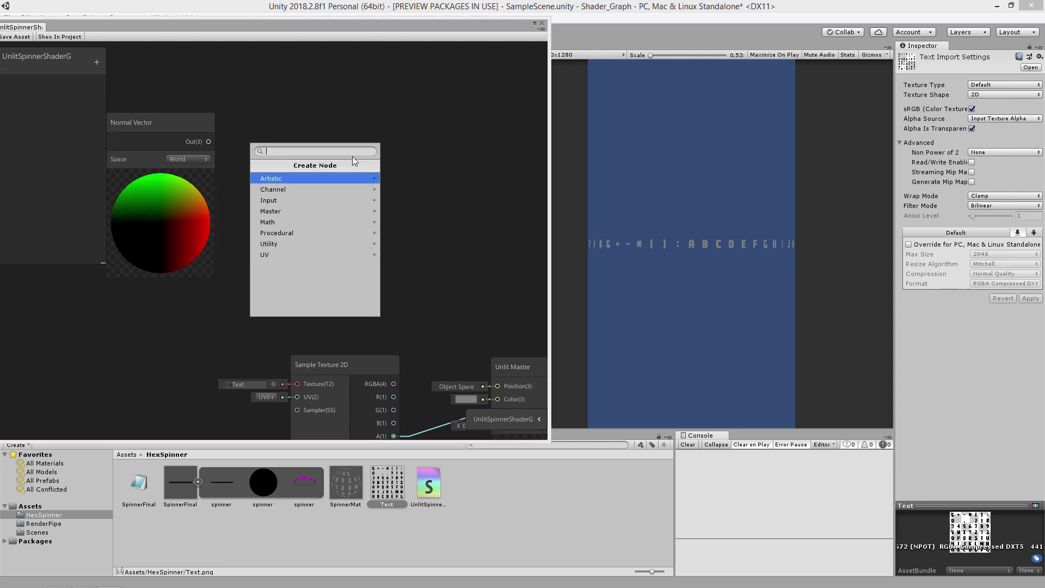
text(do)
click(336, 173)
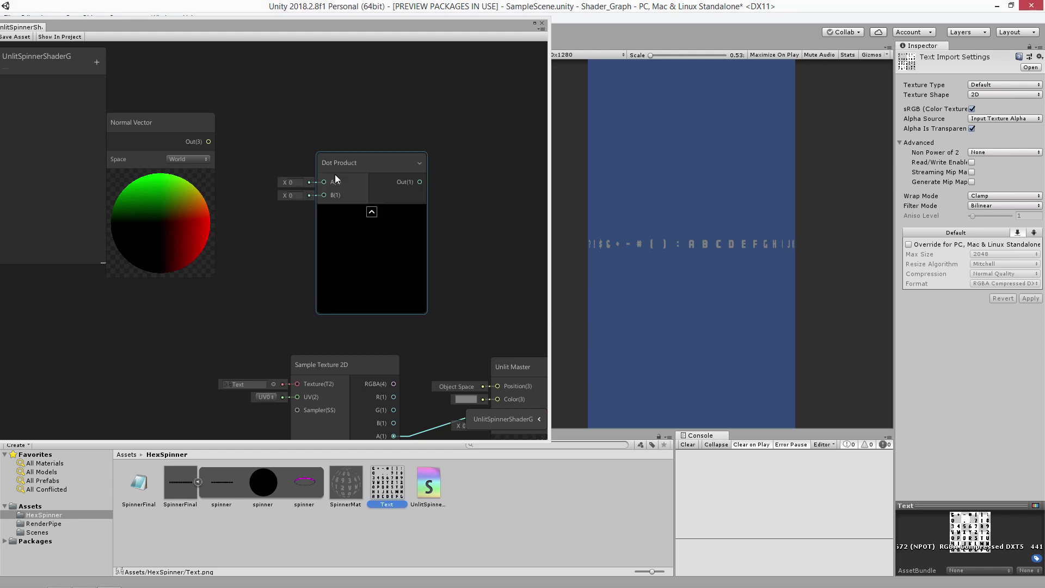
drag(208, 141, 343, 165)
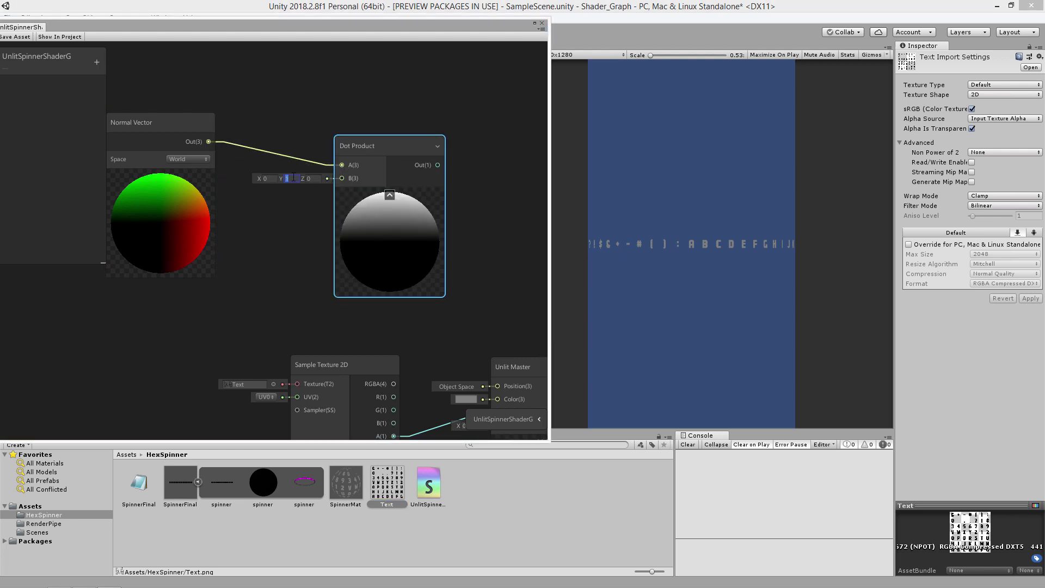
Set the Dot Product node's B vector to Y 0 and Z -1.
text(0)
click(315, 178)
text(-)
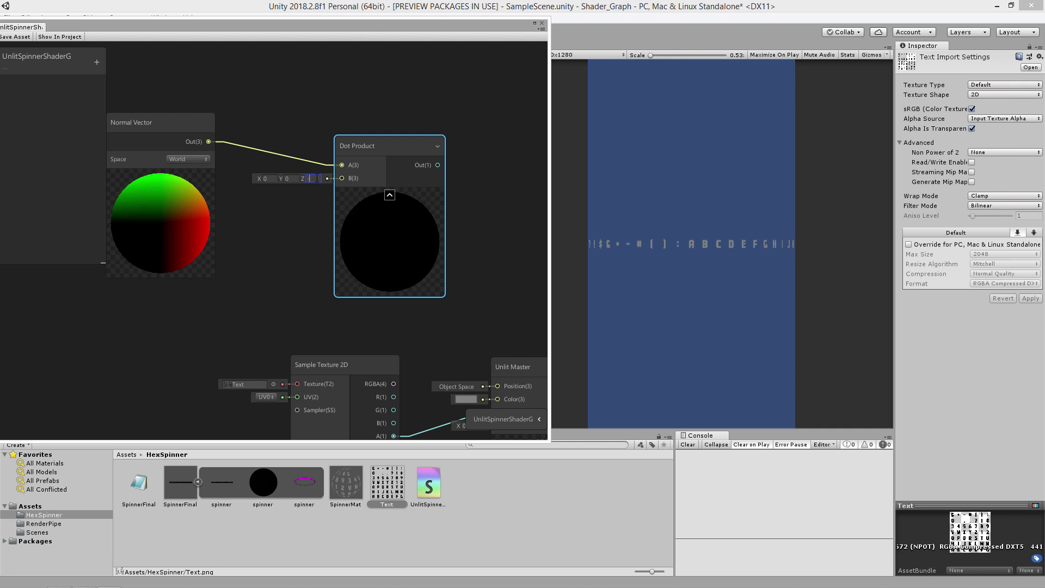
text(1)
Close the Unlit Master node's surface settings popup.
middle_drag(310, 257, 215, 266)
middle_drag(409, 201, 373, 156)
click(383, 284)
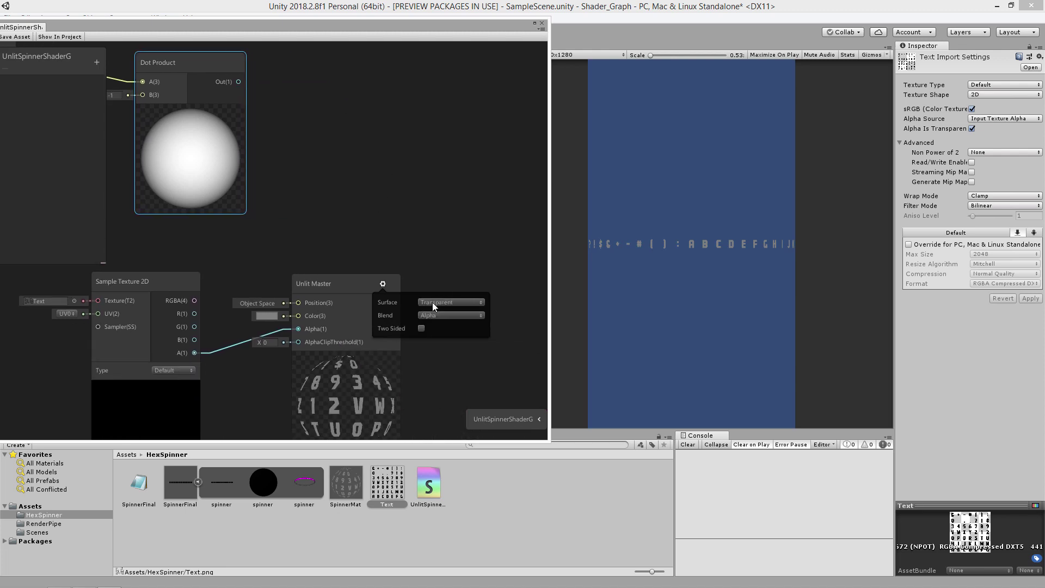
click(383, 283)
middle_drag(364, 226, 245, 244)
scroll(233, 297, down, 3)
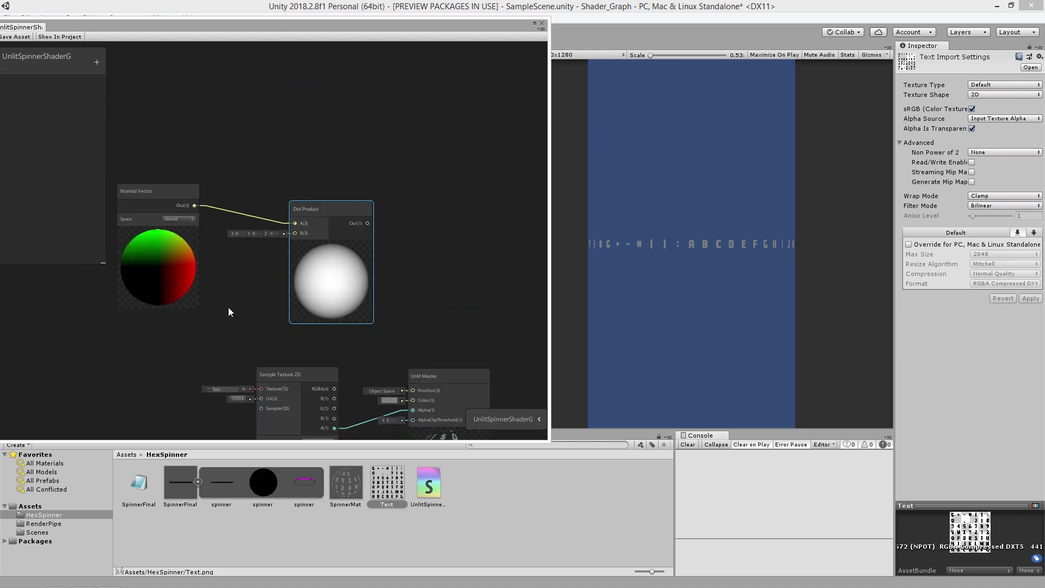
Select the Normal Vector and Dot Product nodes and move them together away from the Sample Texture 2D node.
middle_drag(231, 300, 257, 300)
middle_drag(217, 220, 105, 79)
middle_drag(361, 273, 294, 264)
middle_drag(318, 162, 358, 212)
Add a Sample Gradient node and place it to the right of the Dot Product node.
right_click(359, 204)
click(384, 211)
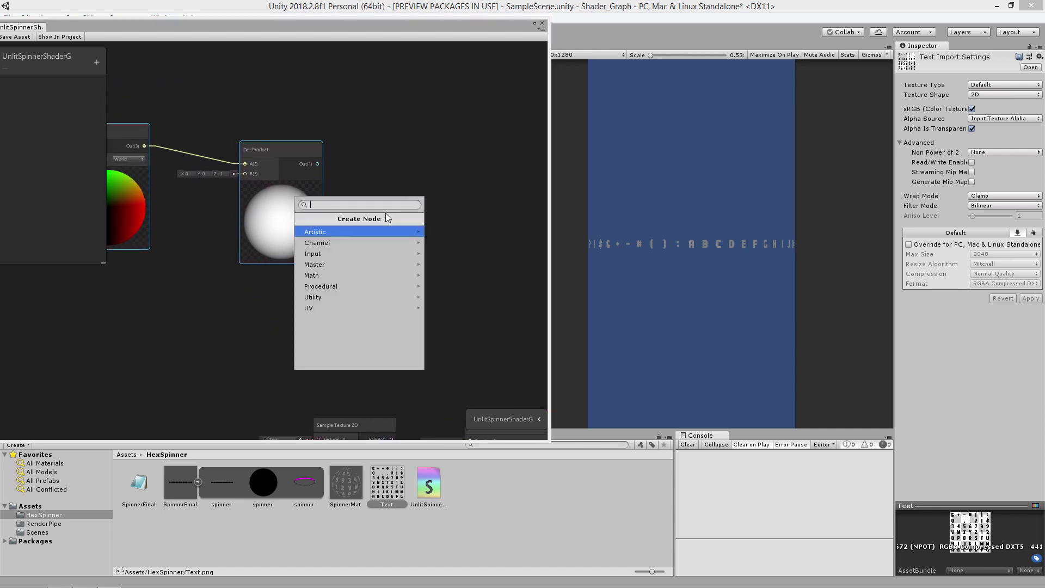
text(gradient)
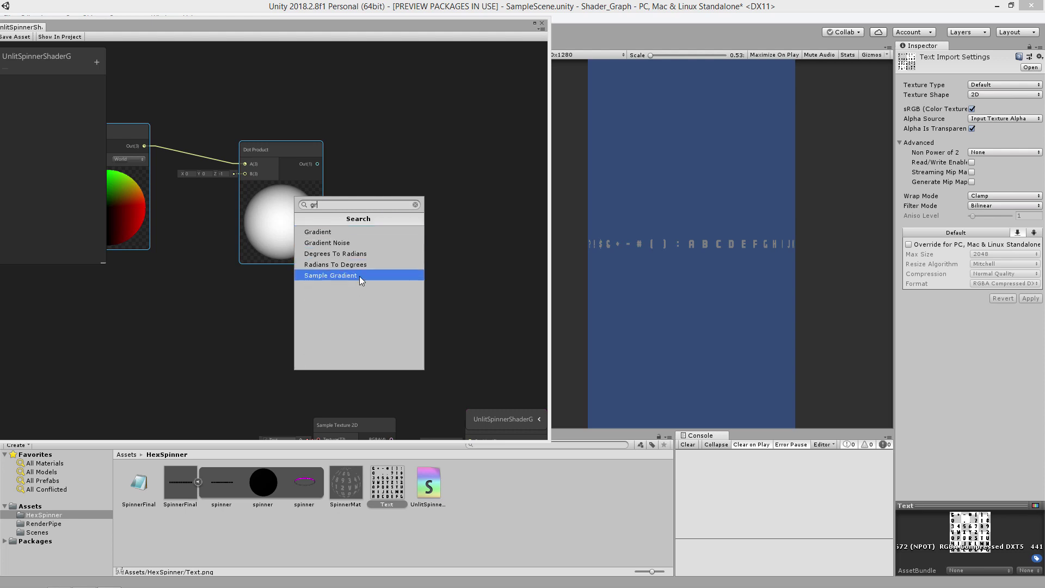
click(359, 276)
drag(388, 211, 422, 175)
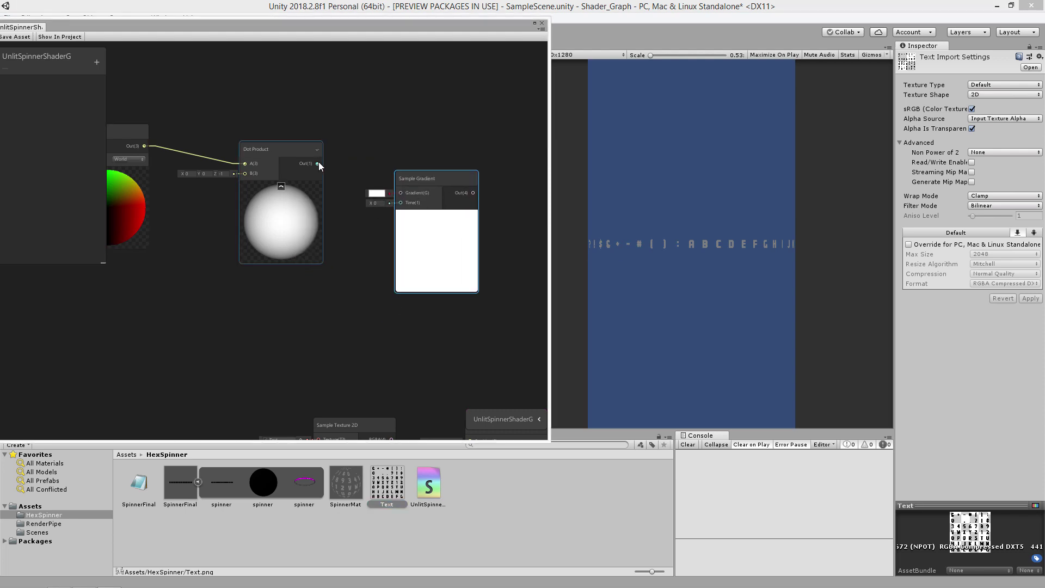
Connect the Dot Product output to the Sample Gradient's Time input and spread the two nodes apart.
drag(318, 164, 402, 203)
drag(439, 172, 455, 145)
middle_drag(438, 305, 401, 353)
drag(260, 201, 252, 221)
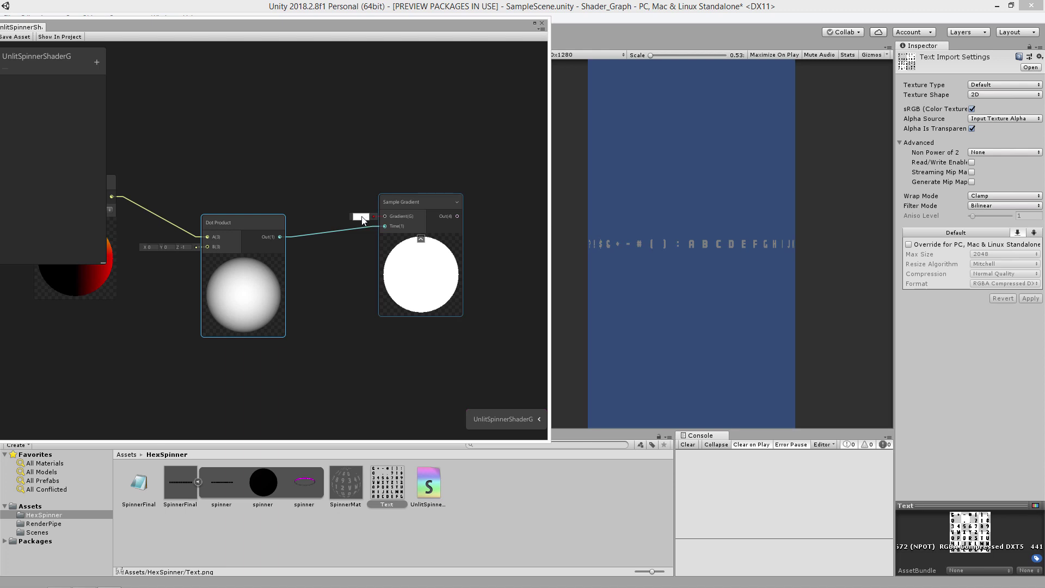
middle_drag(417, 330, 362, 296)
Open the Sample Gradient node's gradient for editing and set its mode to Fixed.
click(305, 182)
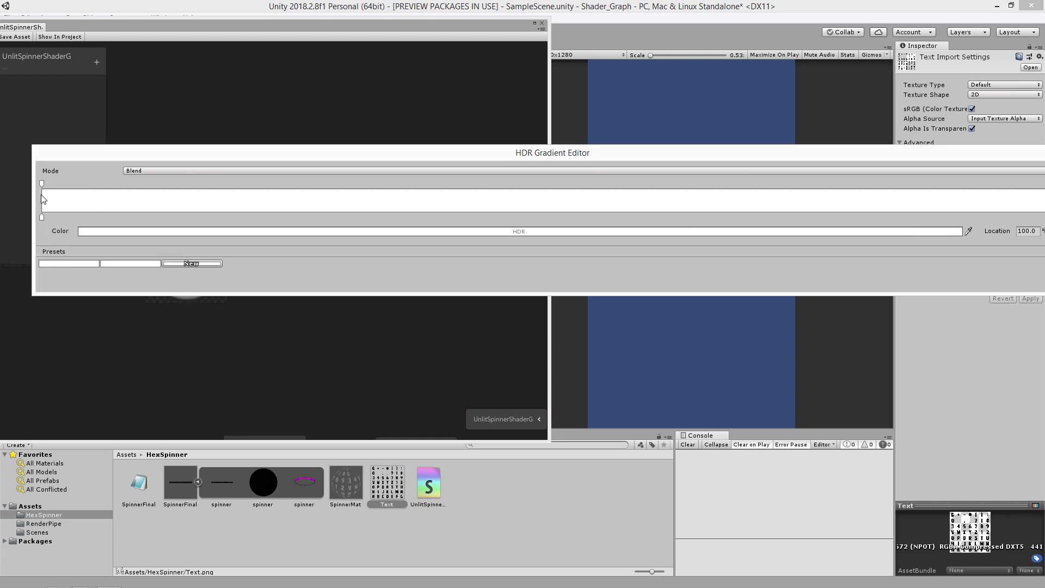
drag(435, 162, 248, 104)
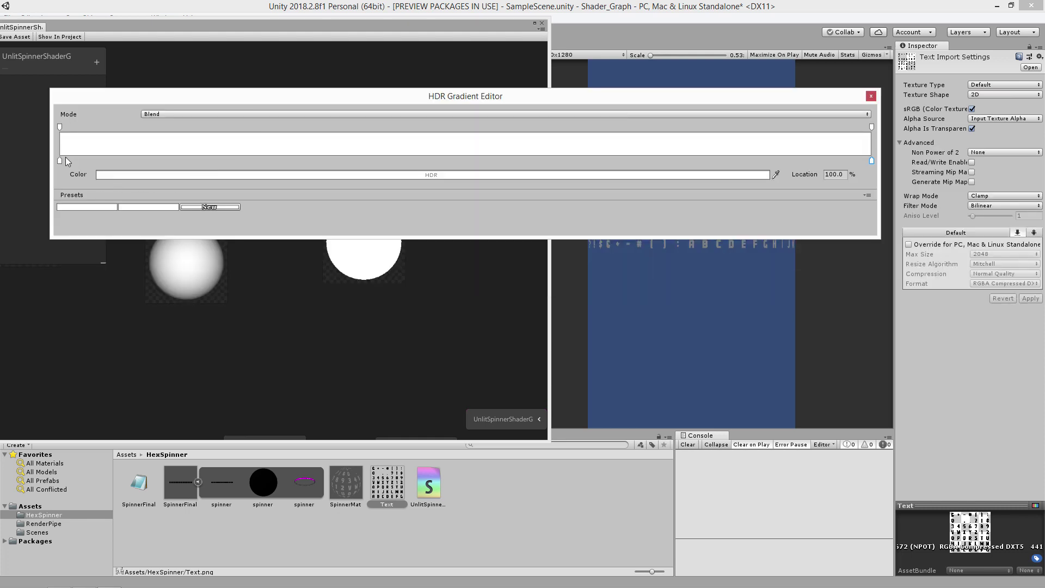
click(423, 114)
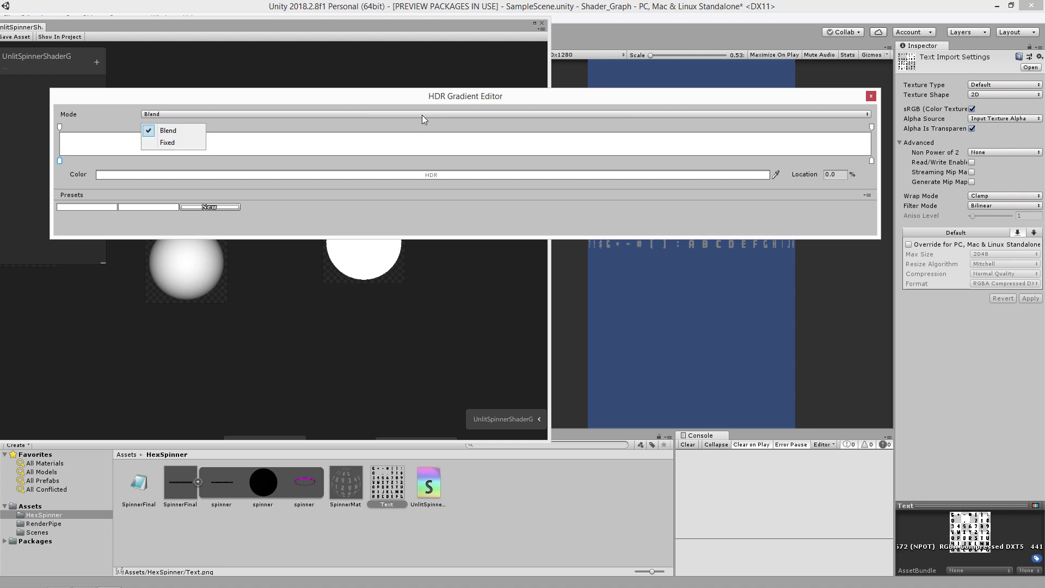
click(167, 142)
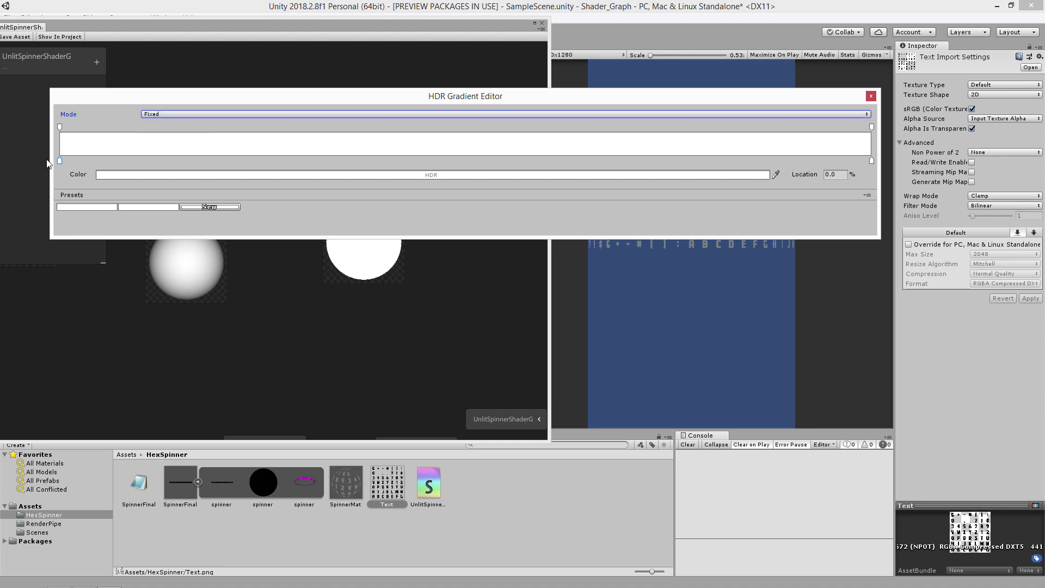
Set the gradient's colour key at location 0% to dark red, hexadecimal 8E0B0C.
click(217, 175)
drag(122, 104, 92, 99)
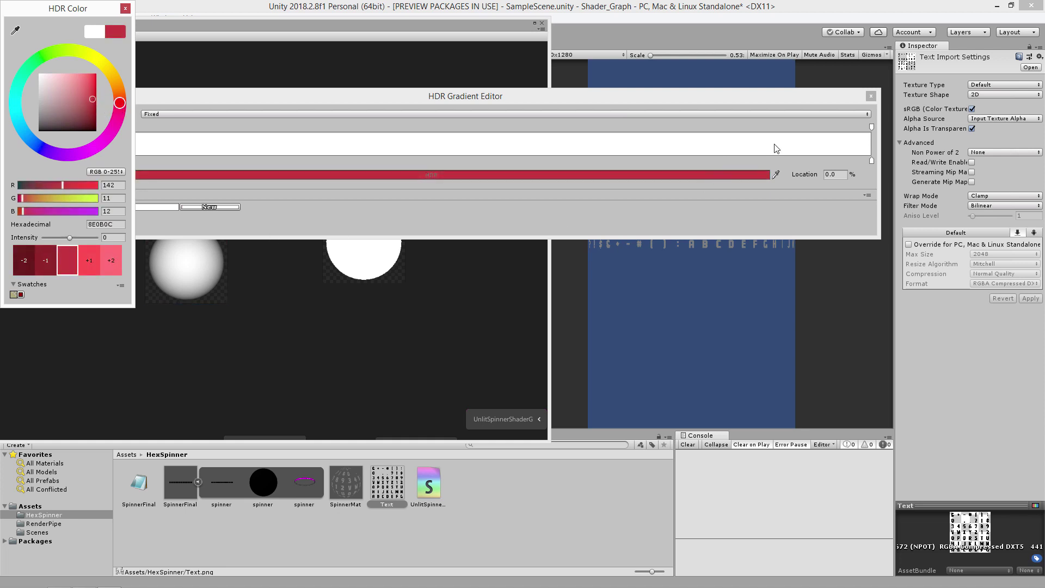
click(555, 133)
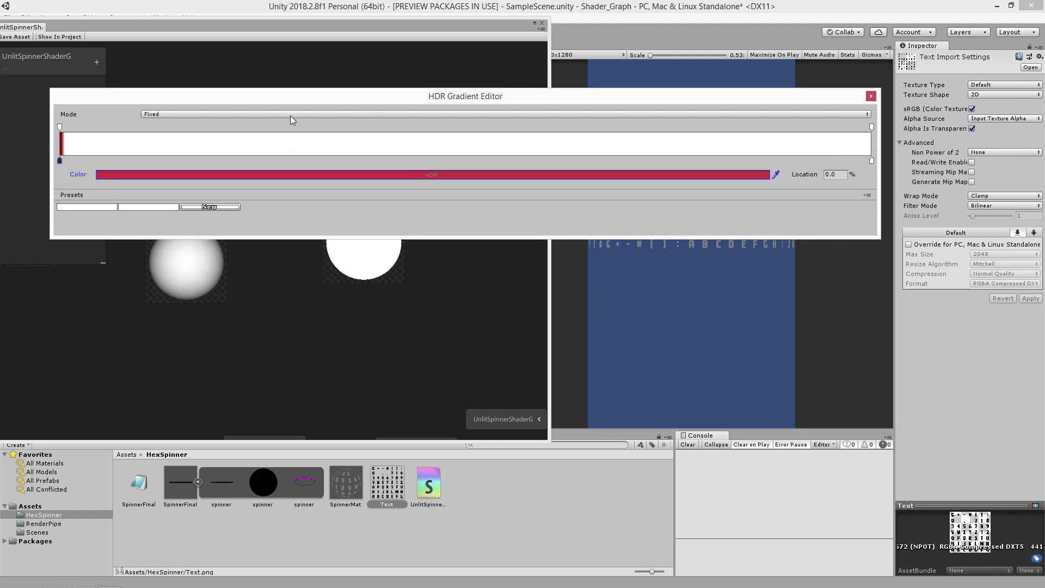
Move the gradient's red colour key to 100% and its white colour key to 99.5%.
click(871, 161)
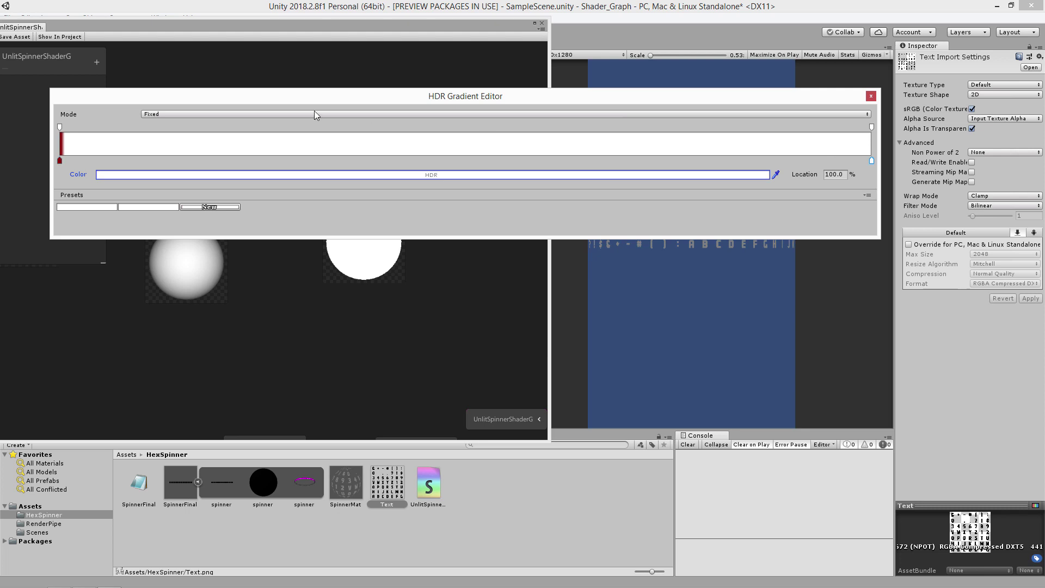
click(59, 161)
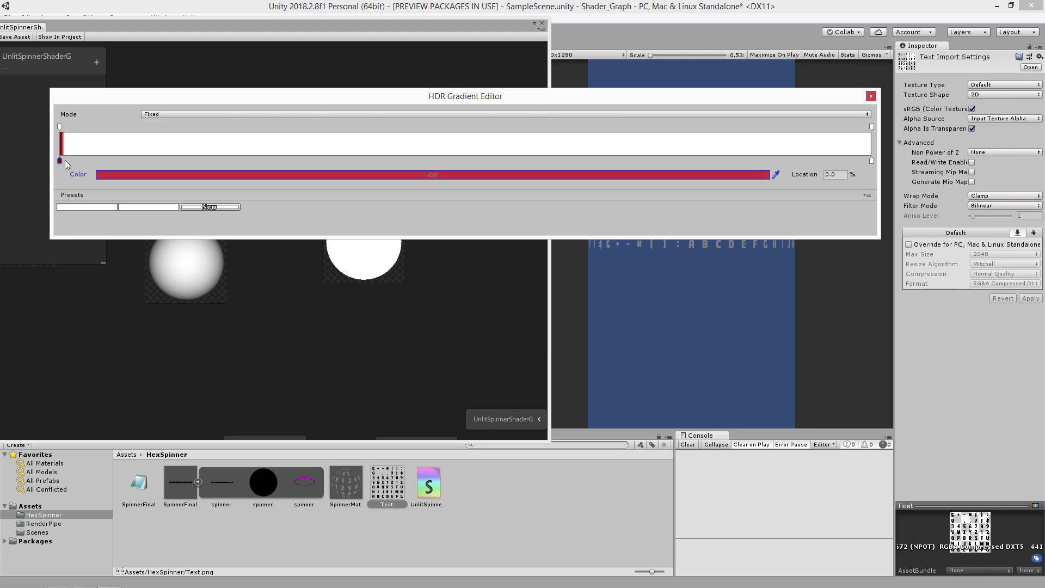
drag(60, 162, 198, 170)
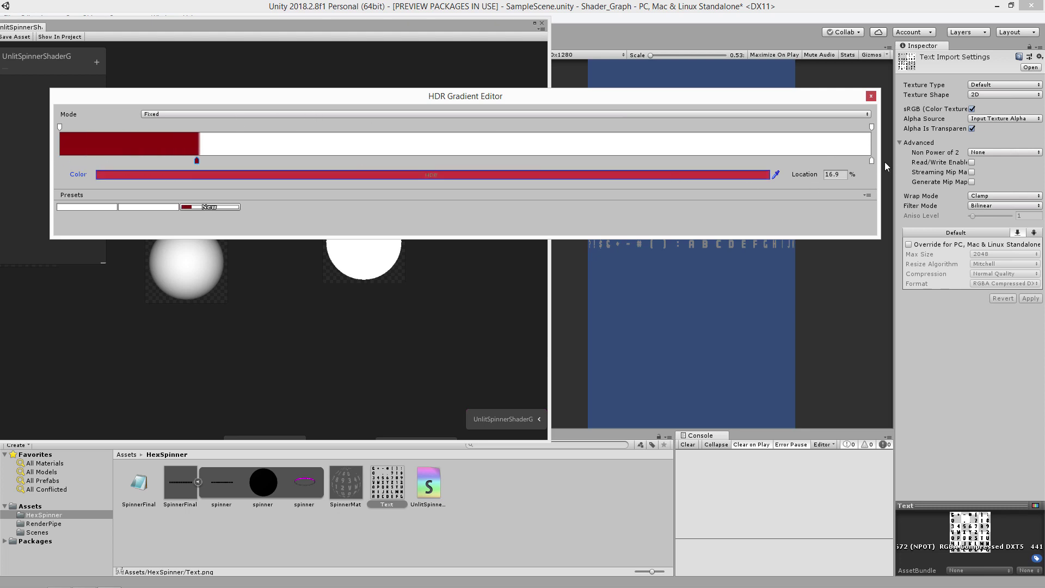
mouse_move(872, 161)
mouse_down()
mouse_move(230, 146)
mouse_move(175, 161)
mouse_move(878, 163)
mouse_up()
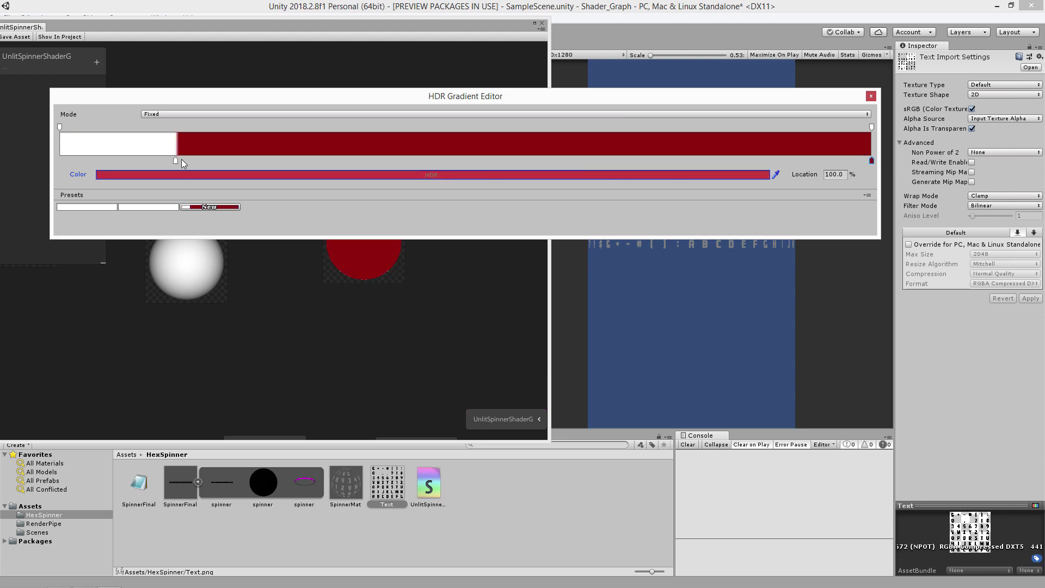
drag(175, 161, 868, 165)
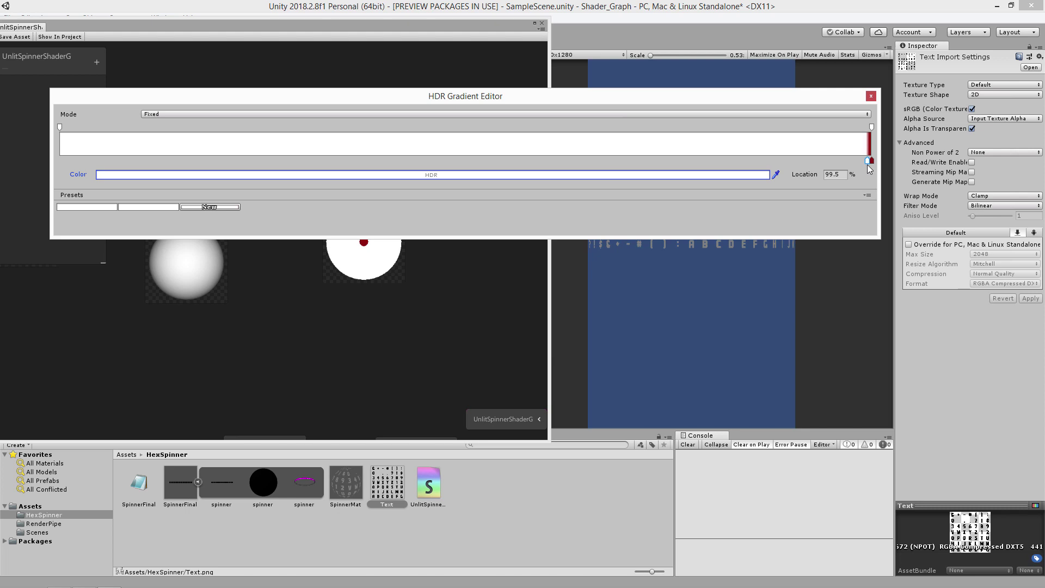
Close the gradient editor and select the Normal Vector node in the graph.
drag(811, 99, 741, 198)
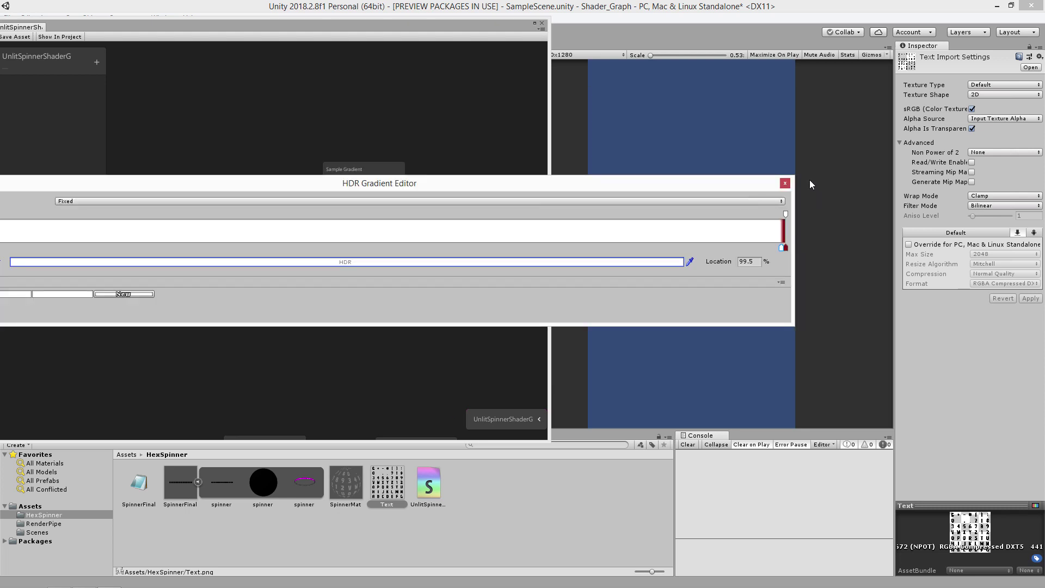
click(785, 183)
middle_drag(468, 294, 308, 250)
click(464, 250)
click(181, 170)
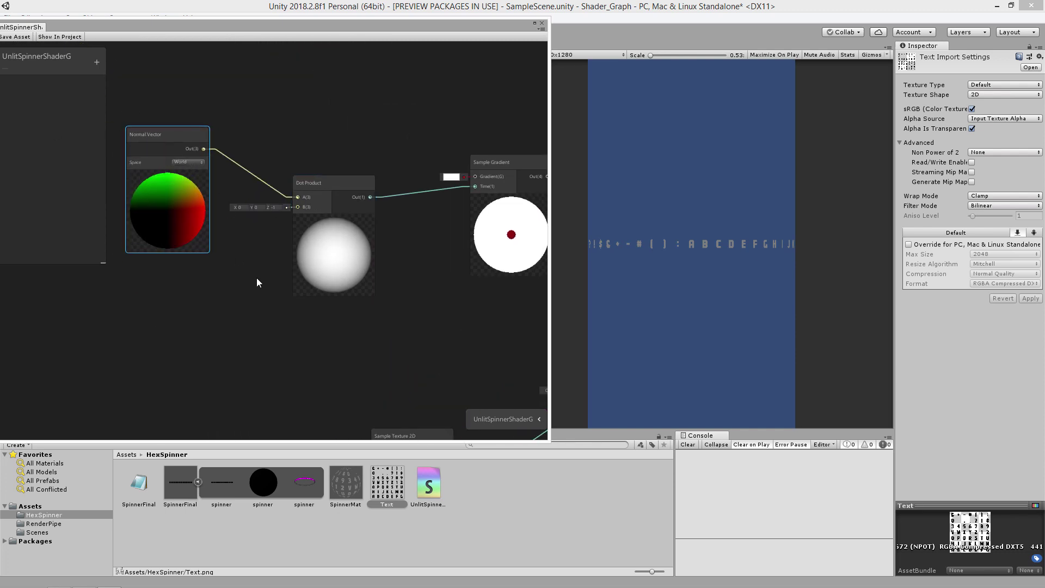
Connect the Sample Gradient output to the Unlit Master's Color input and save the shader asset.
middle_drag(263, 260, 185, 240)
drag(450, 163, 445, 231)
middle_drag(236, 72, 377, 154)
drag(364, 148, 416, 301)
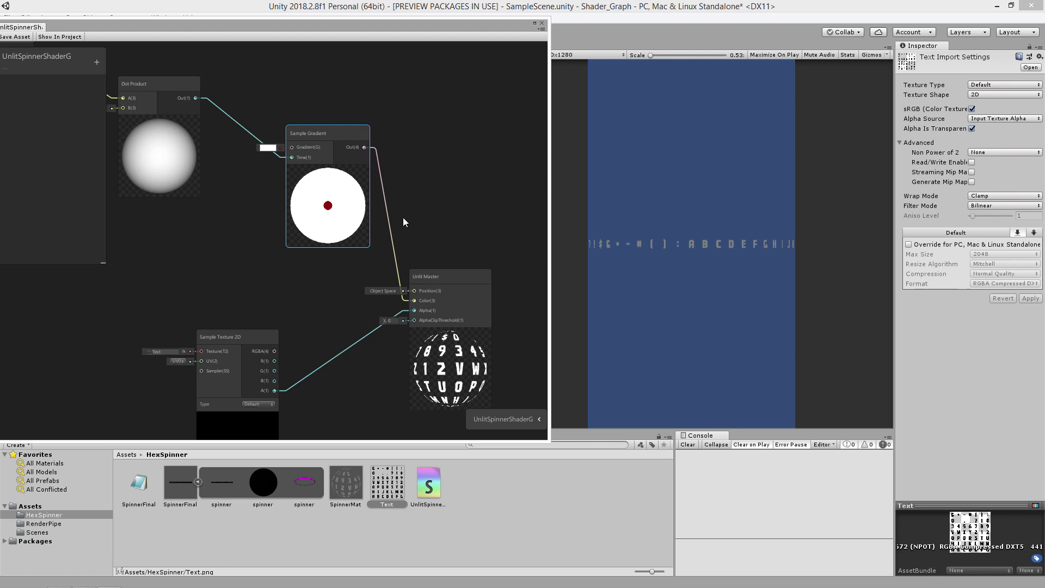
middle_drag(412, 231, 456, 248)
click(24, 36)
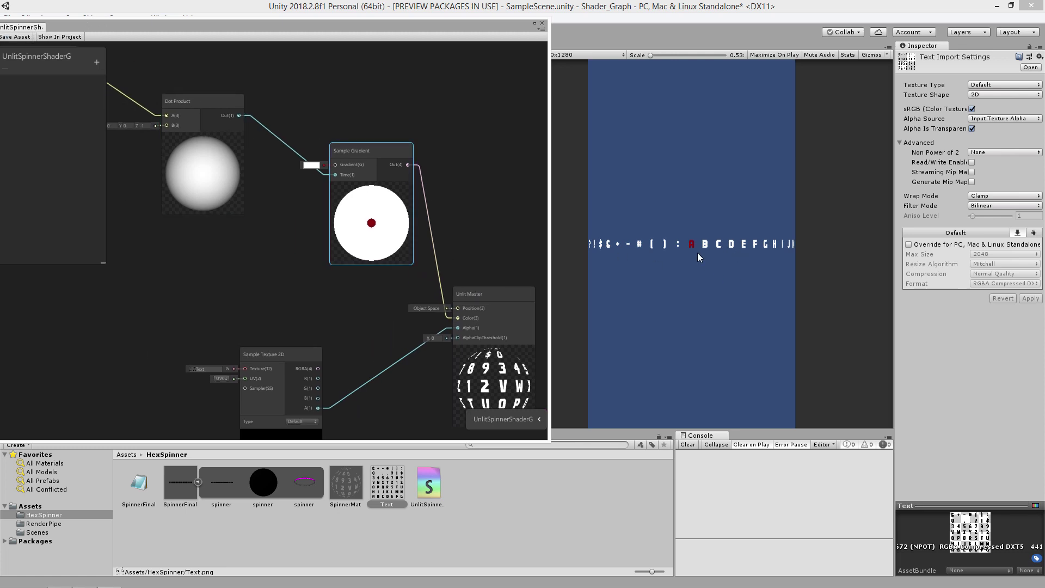
middle_drag(478, 250, 487, 275)
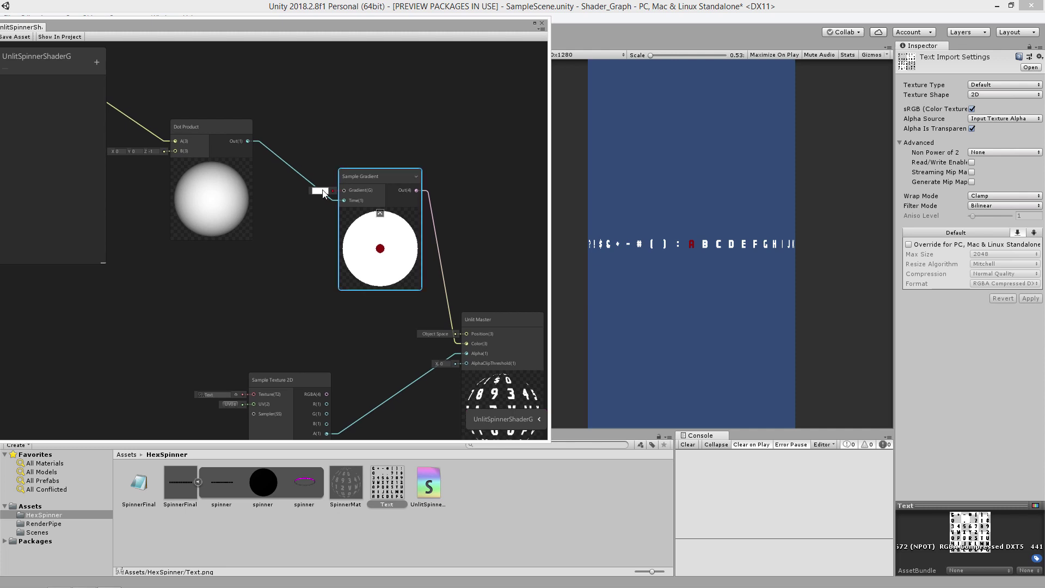
Move the shader graph window clear of the Hierarchy and Scene view and select the child spinner object.
drag(362, 24, 471, 350)
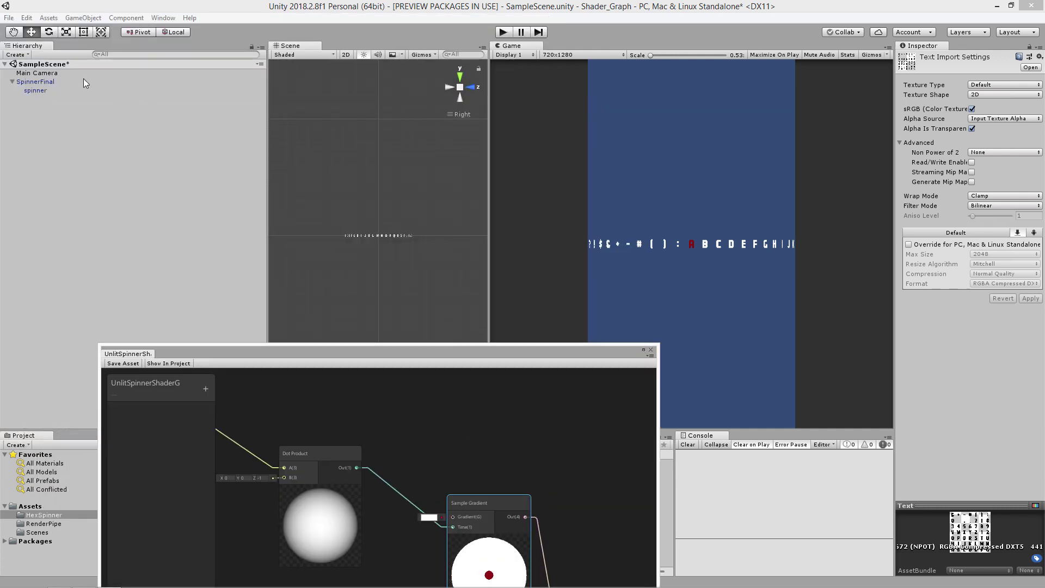
click(45, 83)
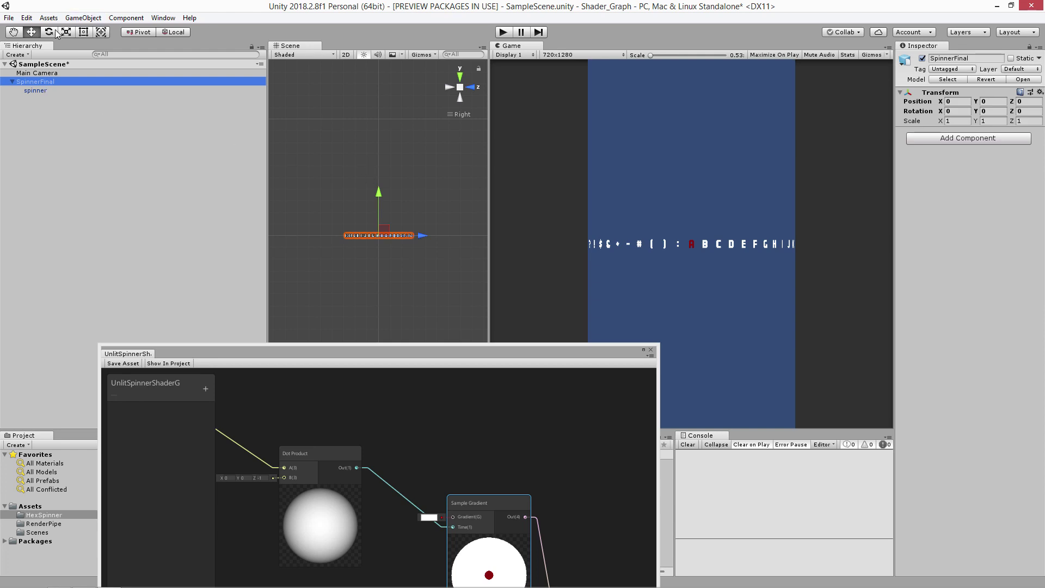
click(46, 91)
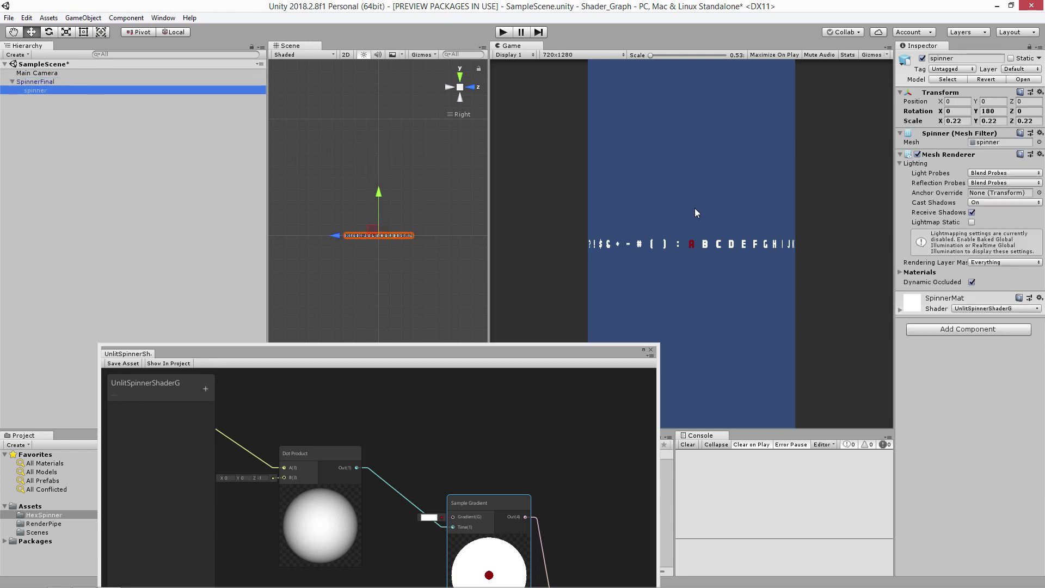
scroll(423, 208, down, 2)
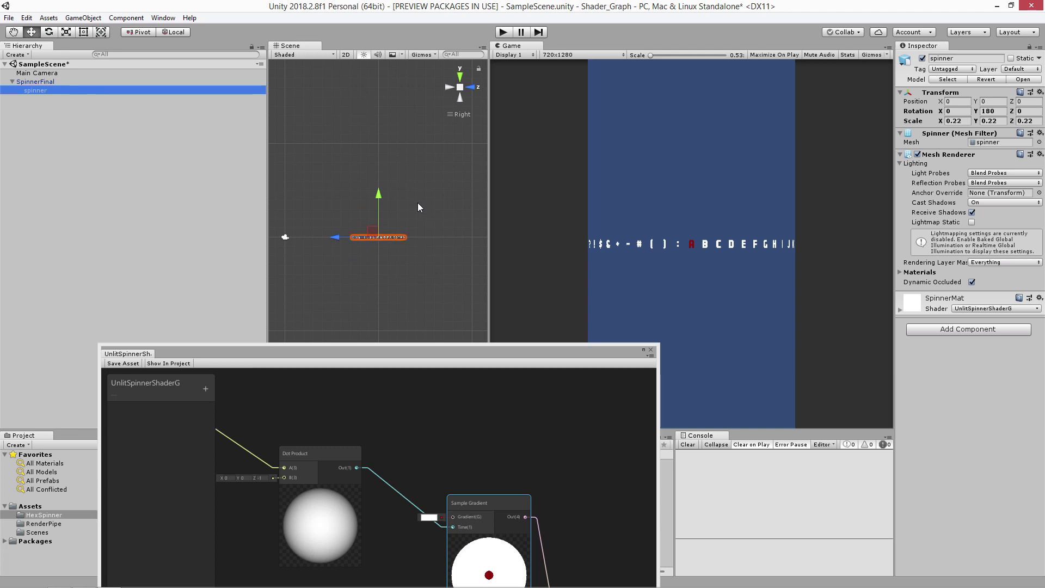
click(342, 54)
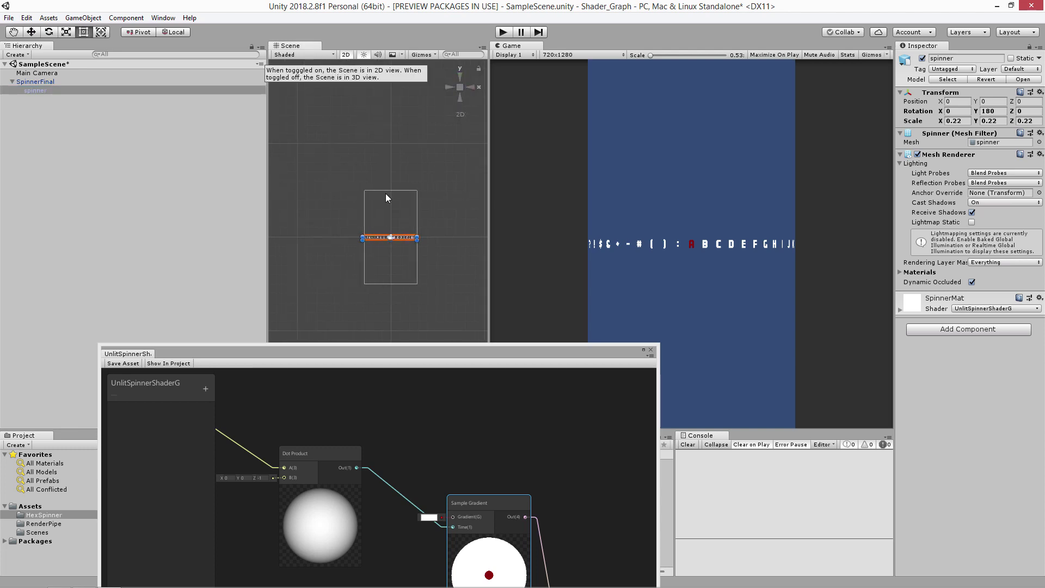
click(348, 55)
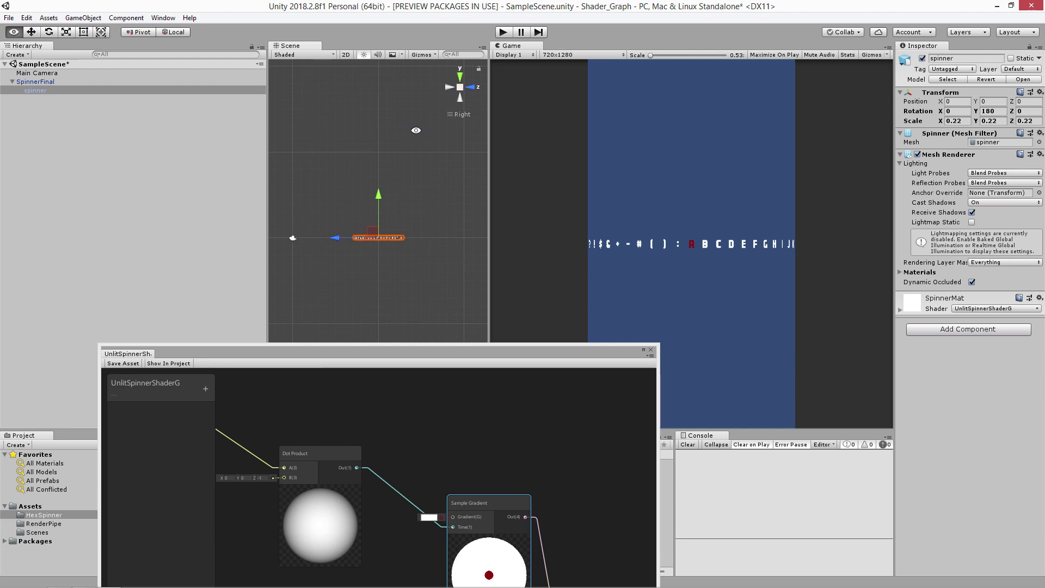
Switch the Scene view to a perspective angle and rotate the spinner about its Y axis to about 181 degrees.
drag(416, 130, 384, 251)
click(460, 87)
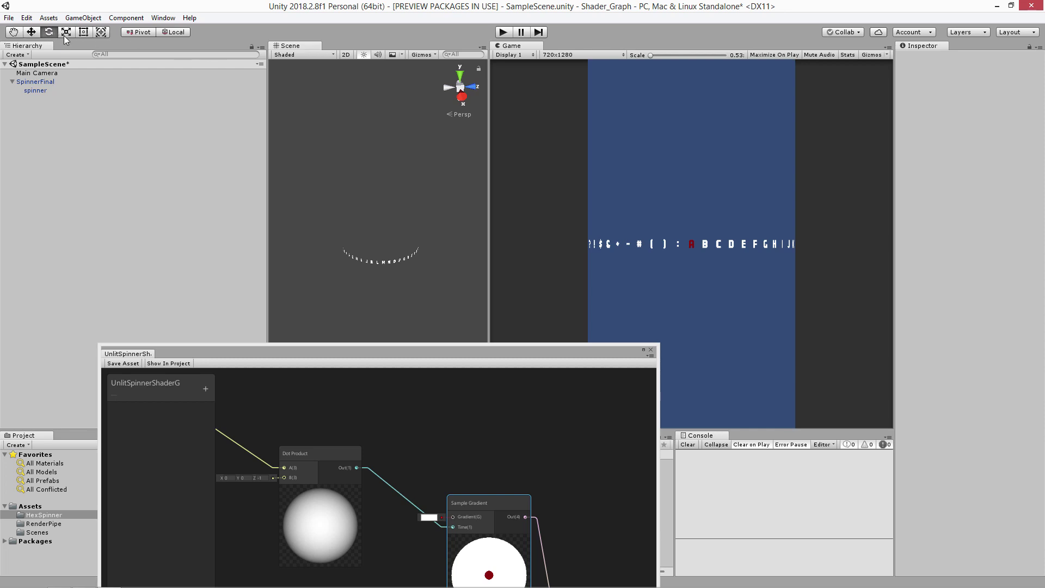
click(36, 82)
click(36, 90)
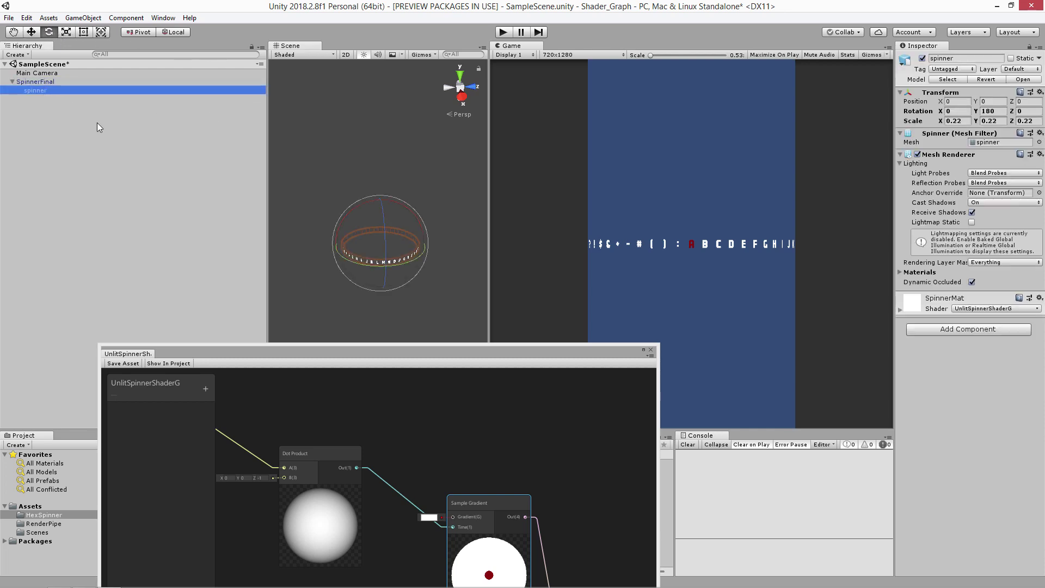
mouse_move(416, 263)
mouse_down()
mouse_move(352, 276)
mouse_move(449, 268)
mouse_move(305, 272)
mouse_move(459, 269)
mouse_move(419, 273)
mouse_up()
Set the white colour key of the Sample Gradient to location 99.9% and save the shader asset.
drag(353, 350, 289, 171)
click(325, 290)
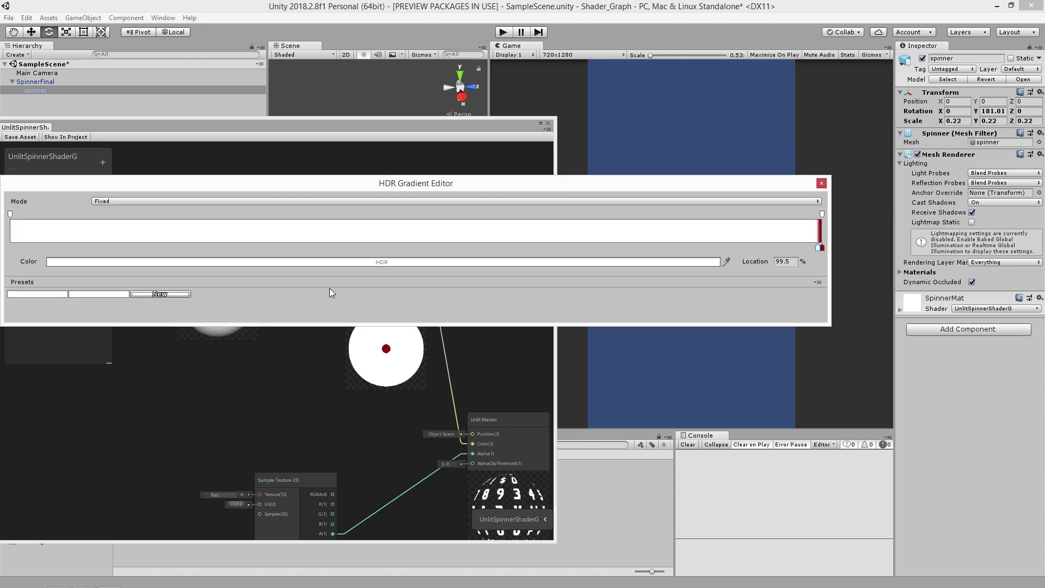
click(790, 262)
key(BackSpace)
text(9)
click(821, 184)
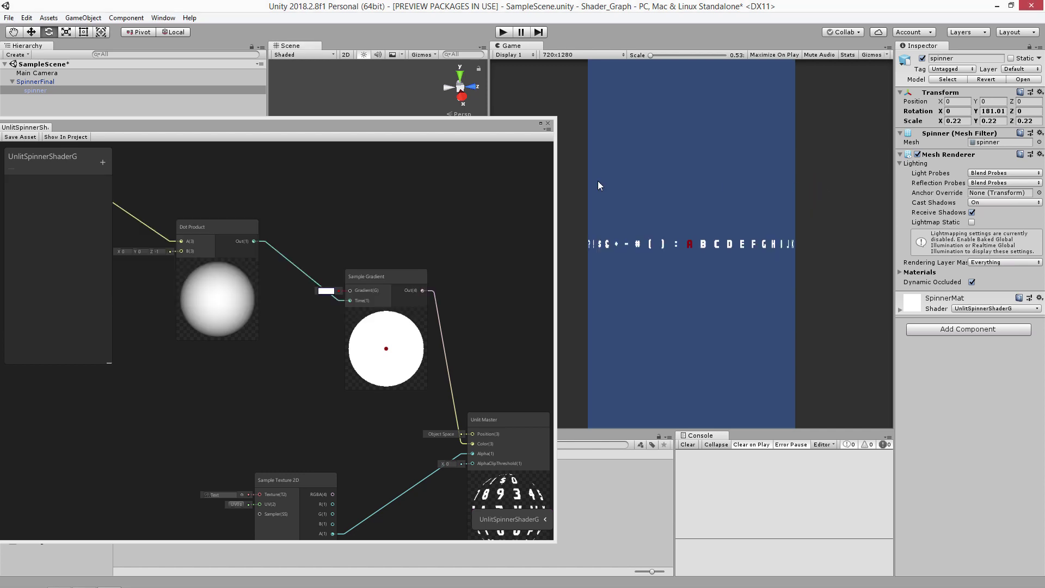
click(20, 137)
Uncover the Scene view and rotate the spinner about its Y axis to about 211 degrees.
drag(432, 140, 463, 325)
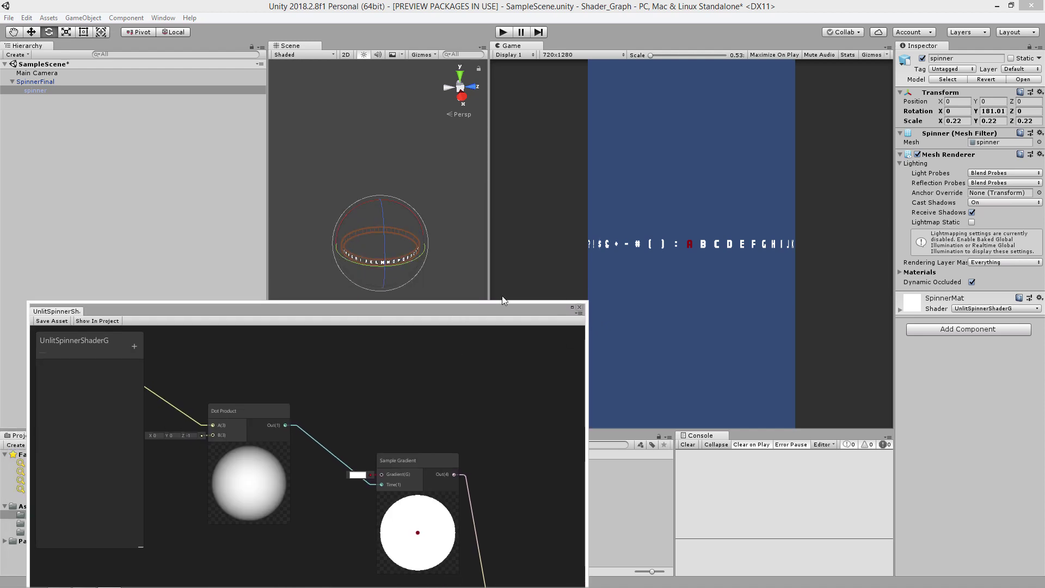
drag(414, 259, 371, 277)
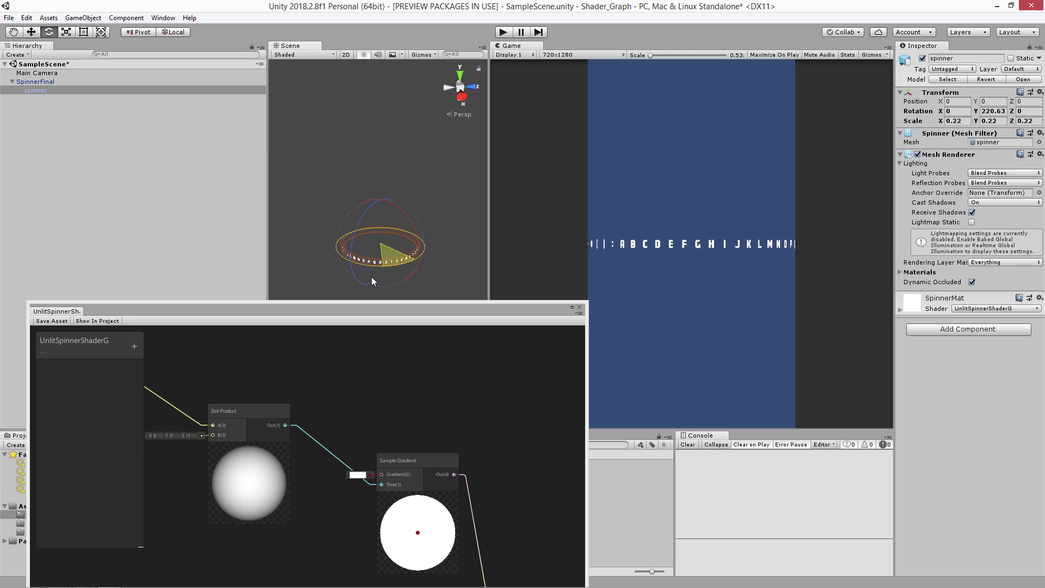
drag(371, 276, 384, 274)
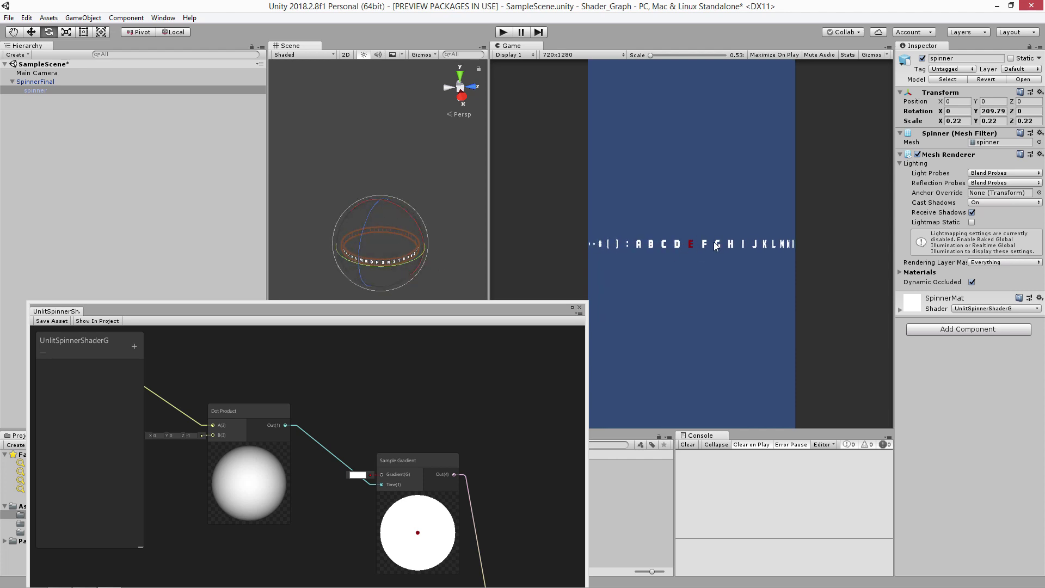
drag(409, 259, 409, 265)
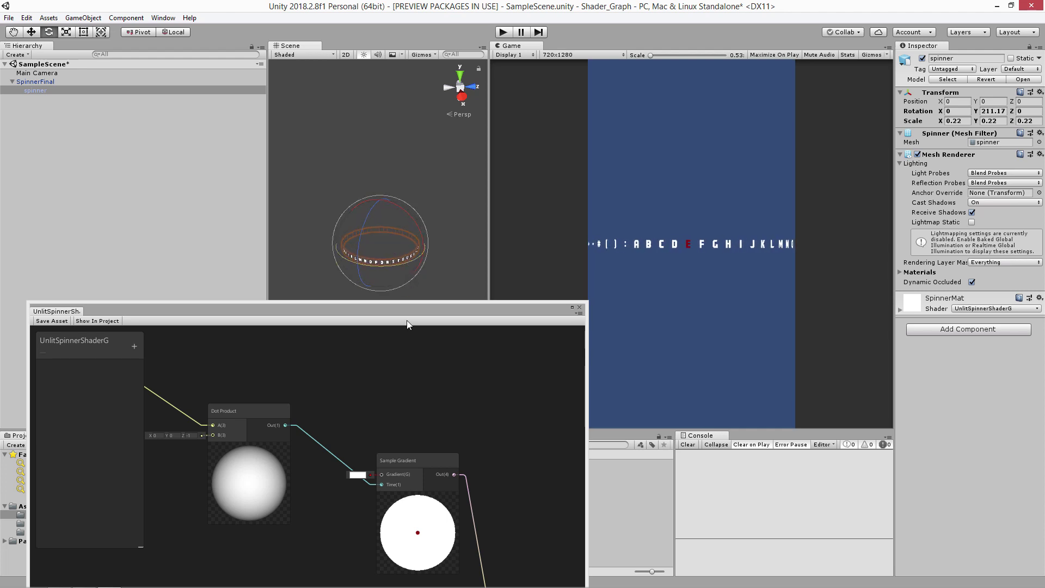
Bring the shader graph window back up and check the Sample Gradient's colour keys.
drag(407, 325, 394, 175)
middle_drag(491, 294, 400, 274)
scroll(313, 273, up, 2)
scroll(277, 224, down, 2)
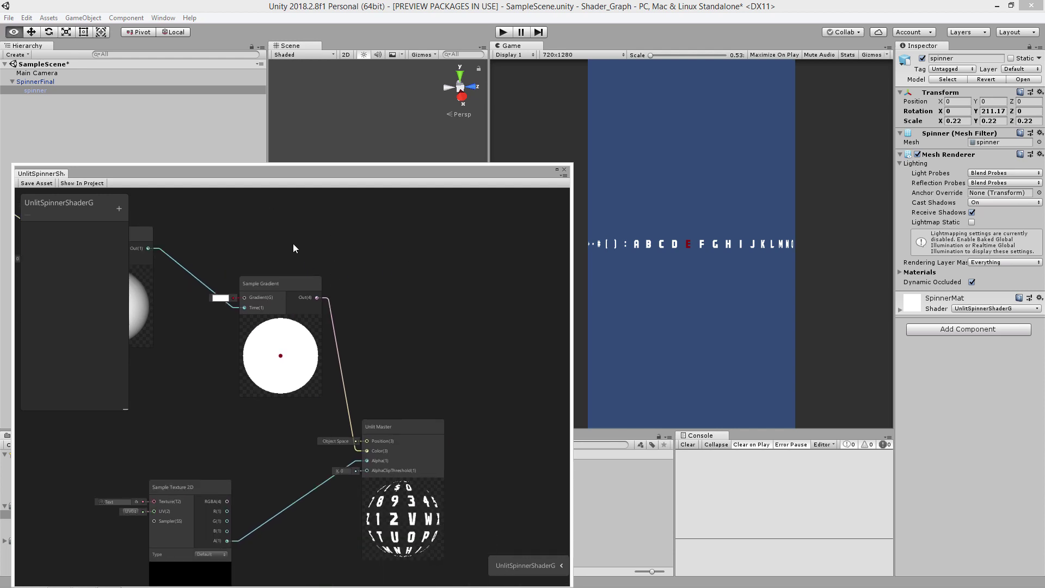
click(220, 298)
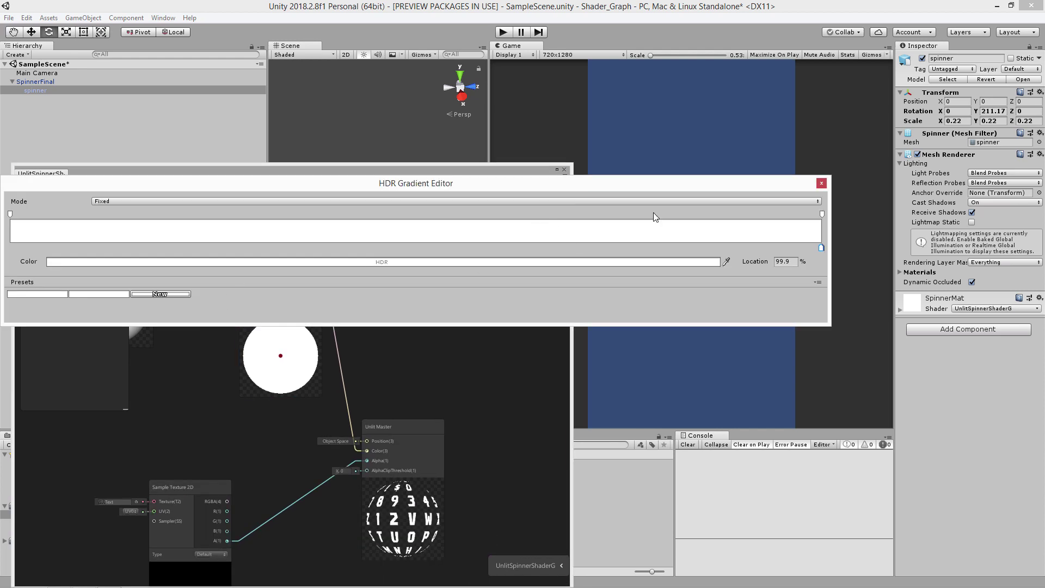
click(821, 184)
Set the Main Camera's background colour to grey, hexadecimal 636466.
click(37, 72)
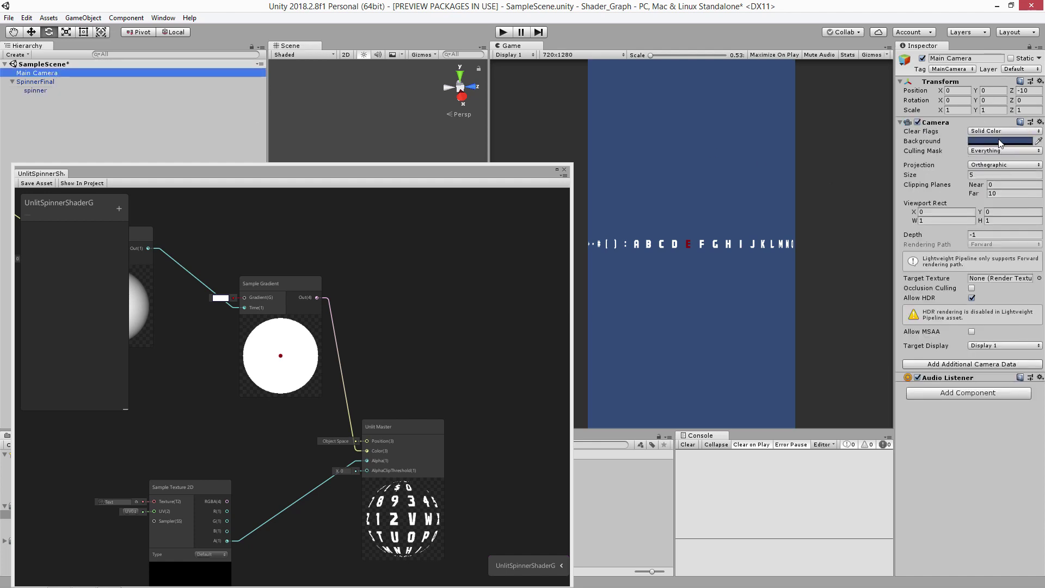
click(1000, 143)
drag(45, 97, 41, 109)
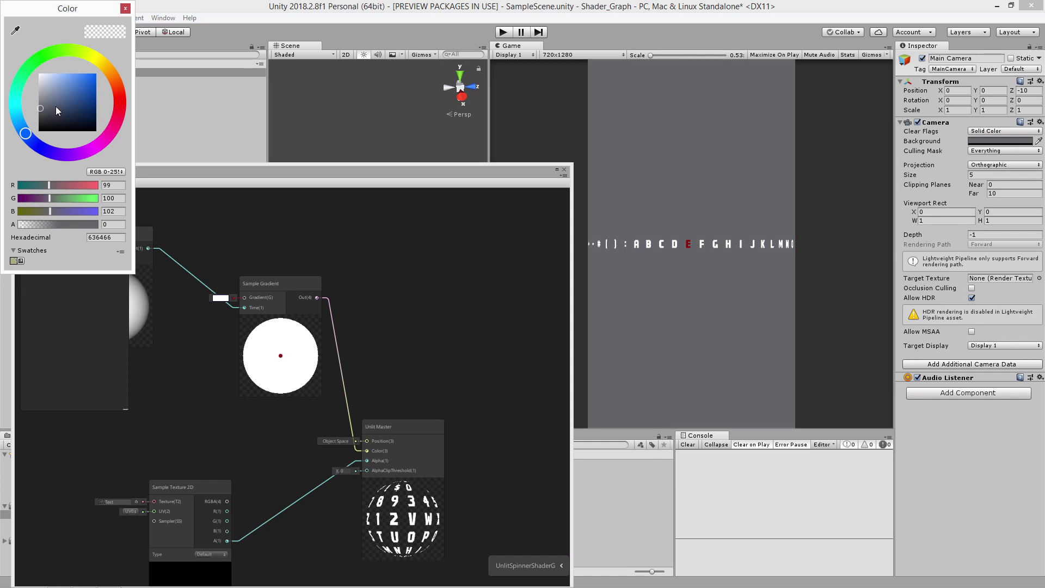
click(126, 8)
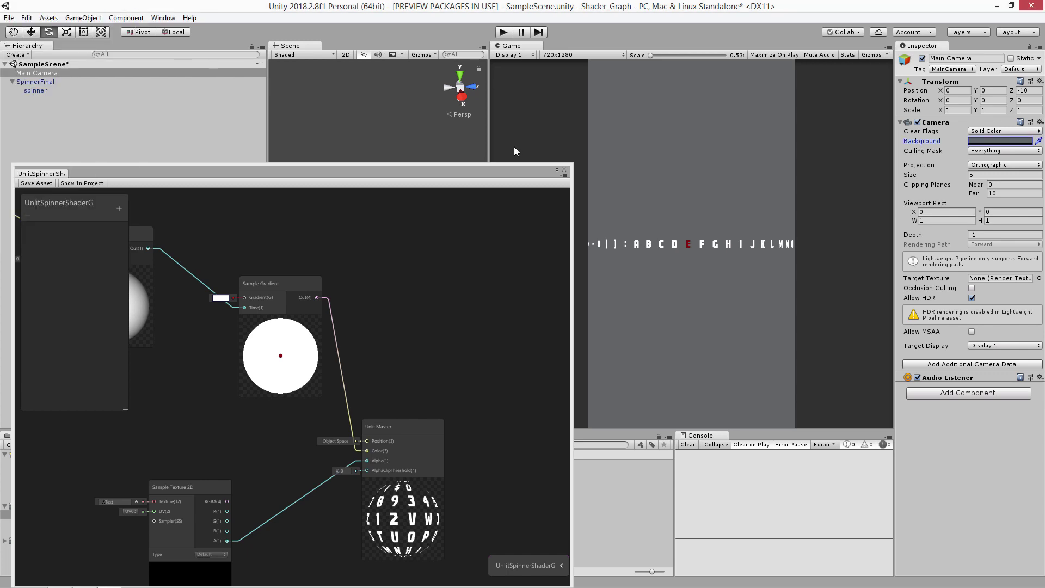
Change the gradient's white colour key to light grey, hexadecimal D4D4D4, and save the shader asset.
click(224, 298)
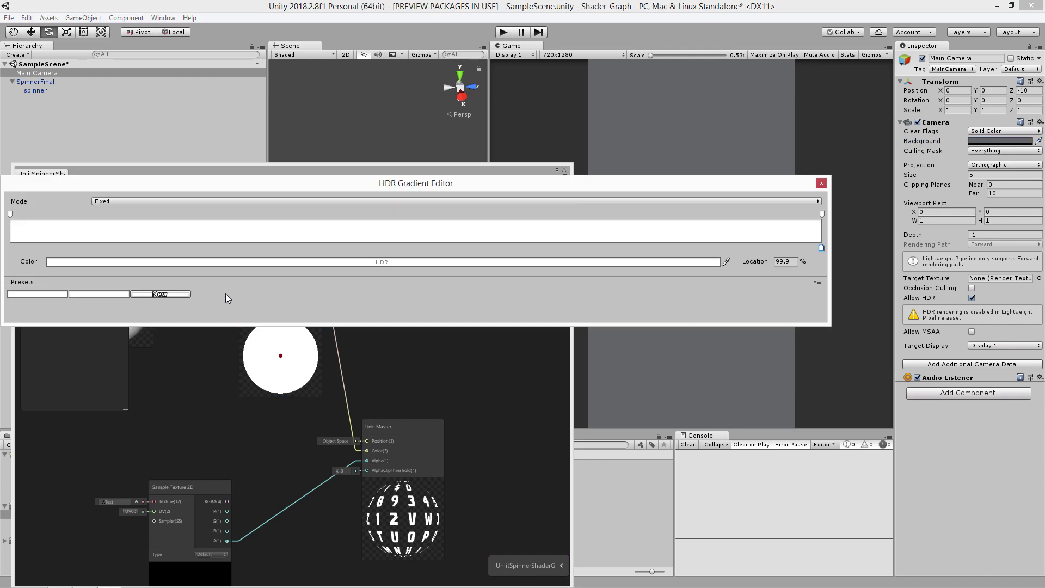
click(321, 262)
drag(33, 73, 33, 83)
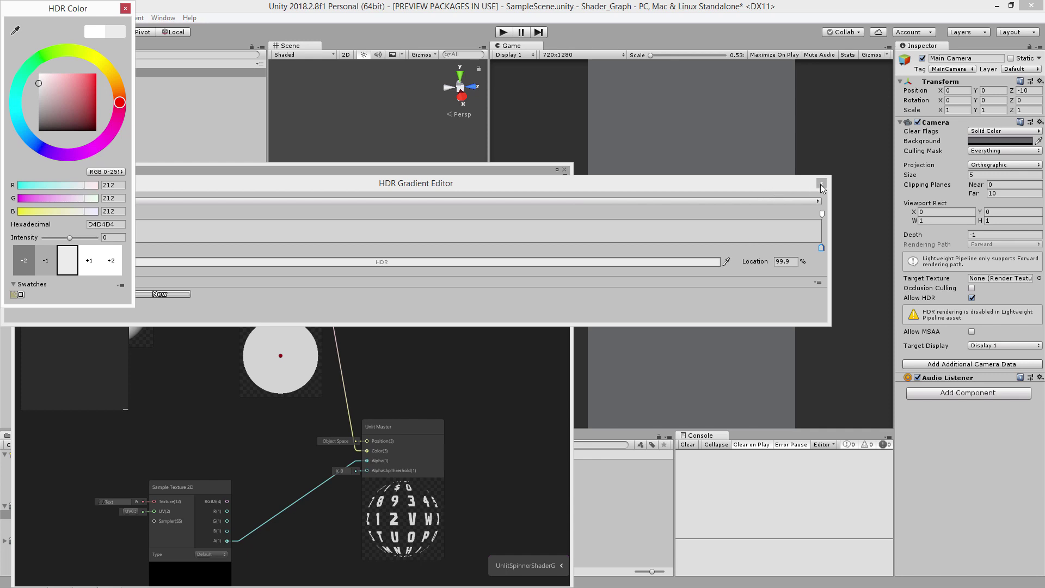
click(124, 9)
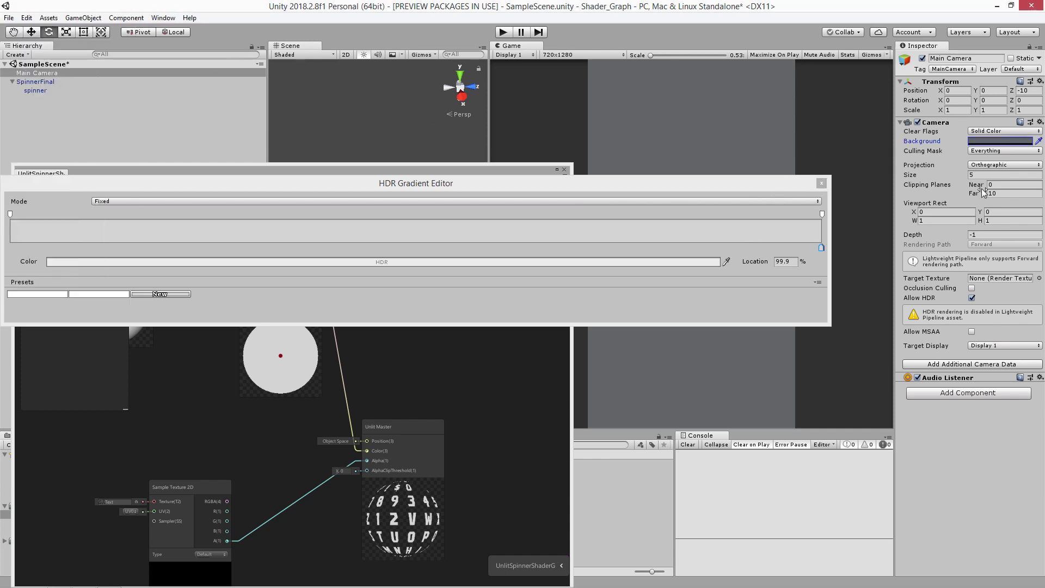
click(821, 183)
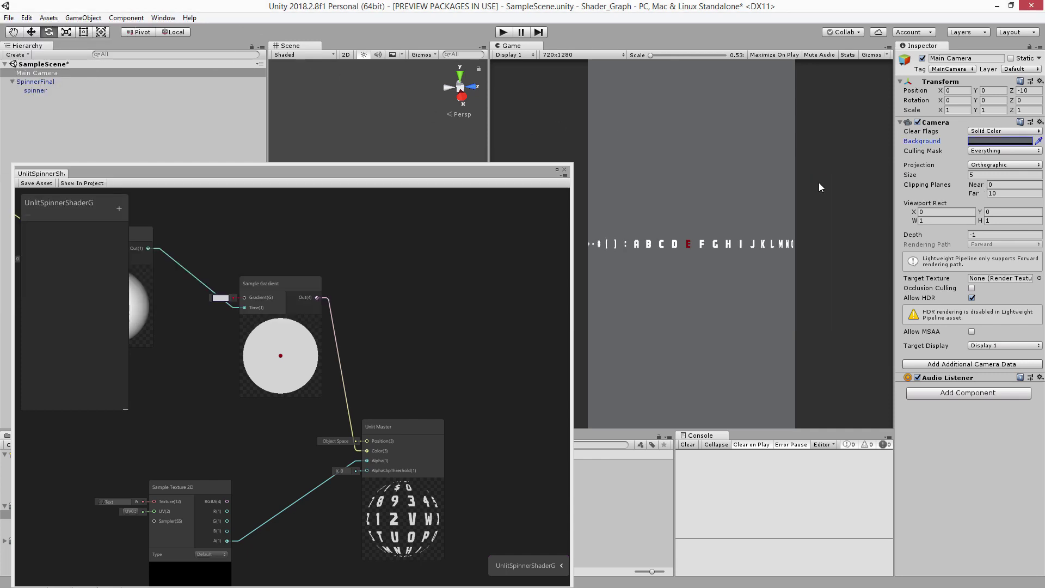
click(50, 184)
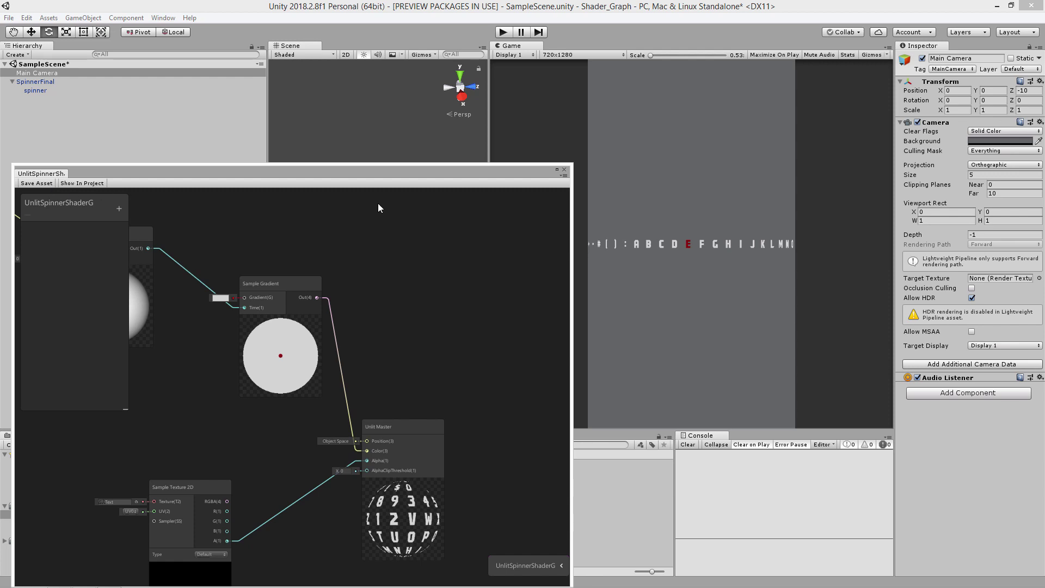
Widen the gradient editor, separate the overlapping colour keys, and set the red key at 100% to hexadecimal AB2526.
click(221, 297)
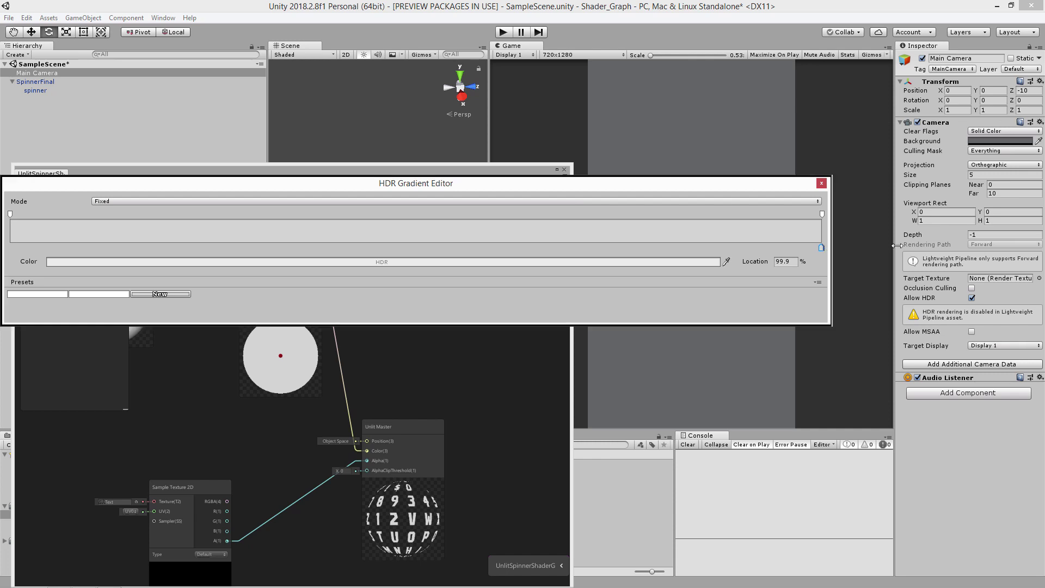
drag(831, 250, 985, 245)
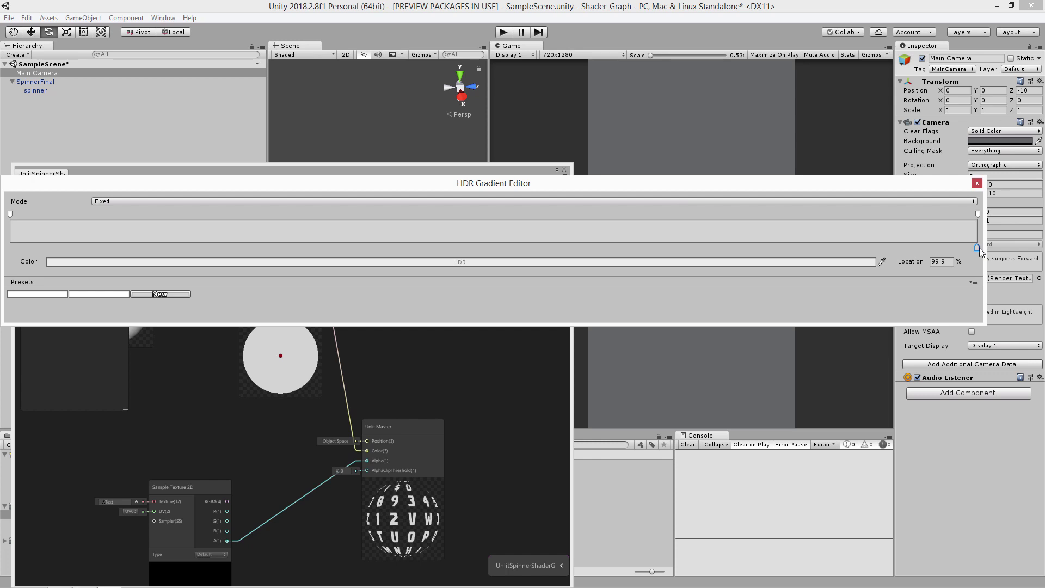
click(977, 248)
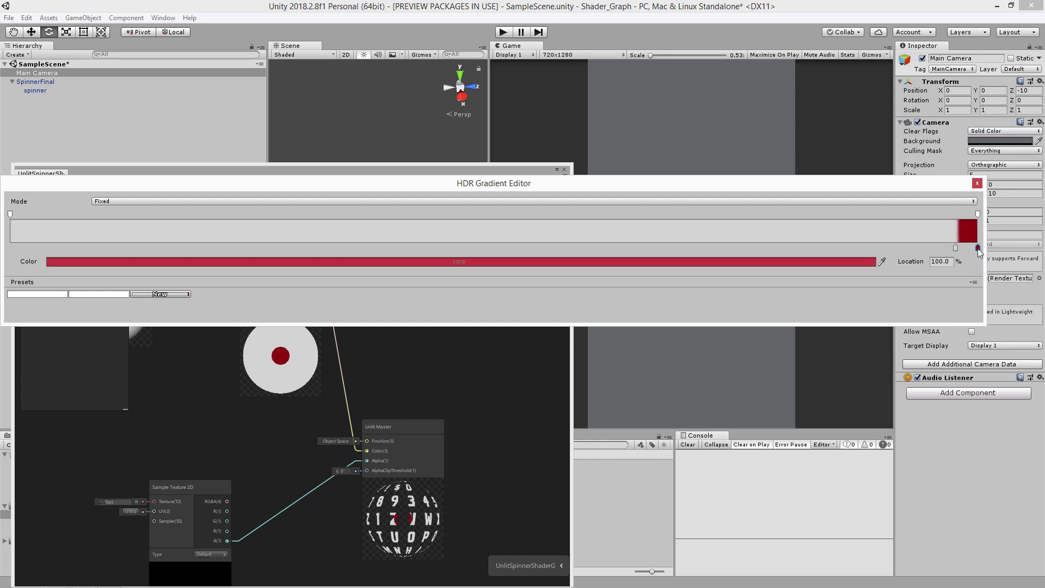
click(759, 259)
drag(80, 89, 84, 92)
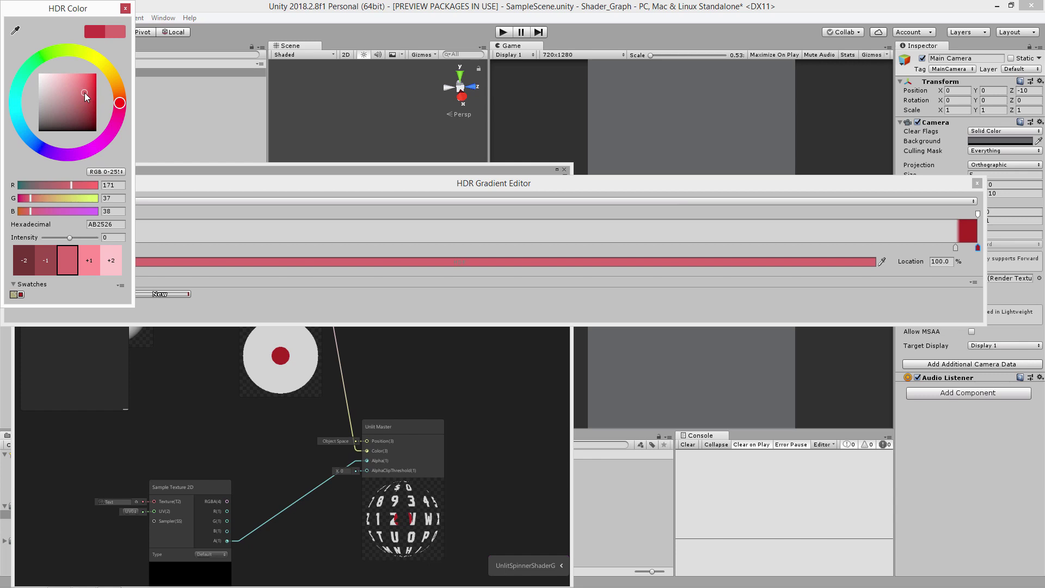
click(125, 9)
Set the location of the gradient's light grey colour key to 99%.
click(955, 247)
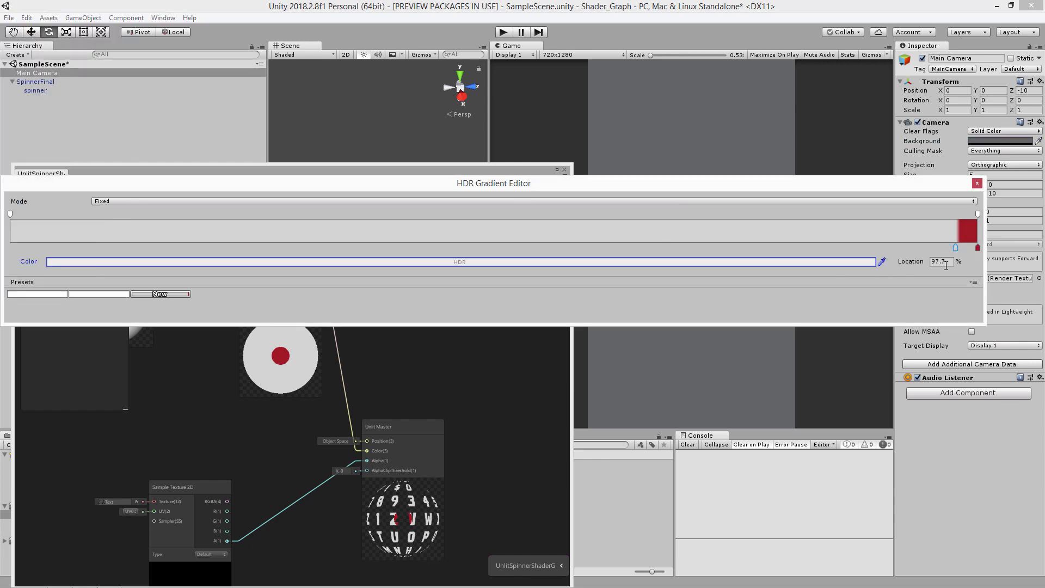
click(936, 261)
text(99)
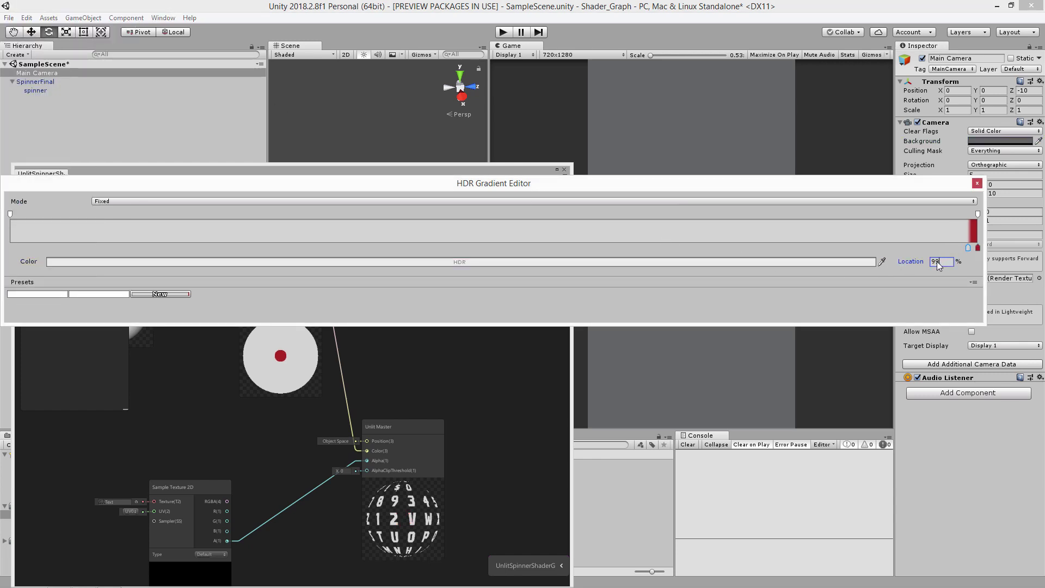
Close the gradient editor, save the shader asset, and reposition the graph window.
click(977, 182)
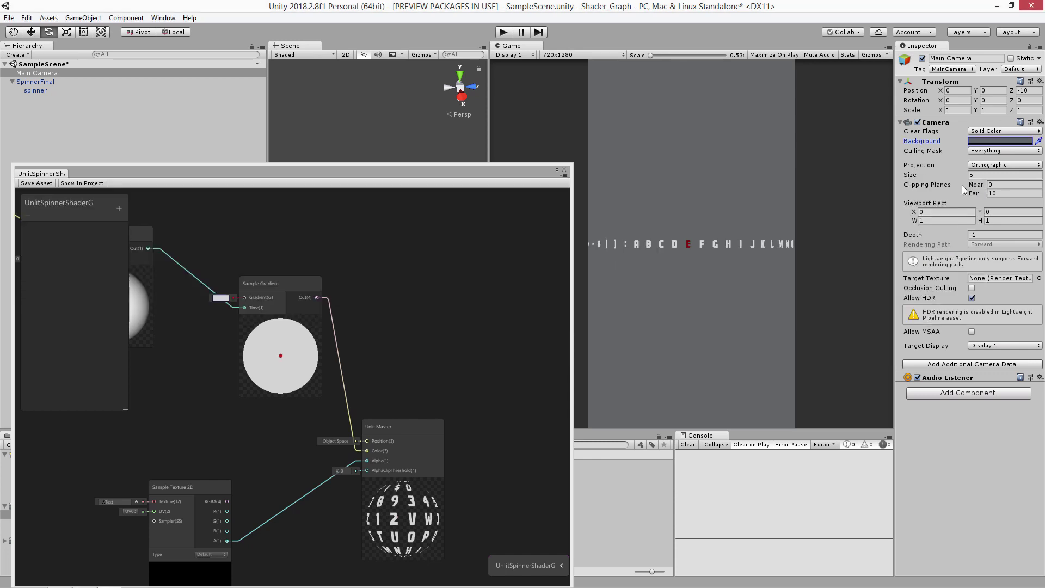
click(27, 182)
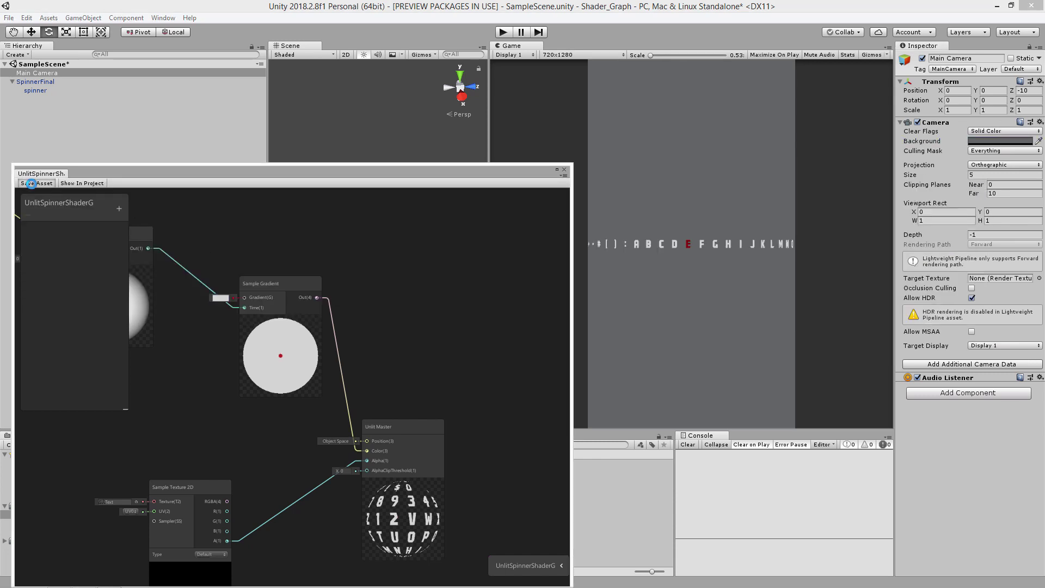
drag(407, 173, 386, 118)
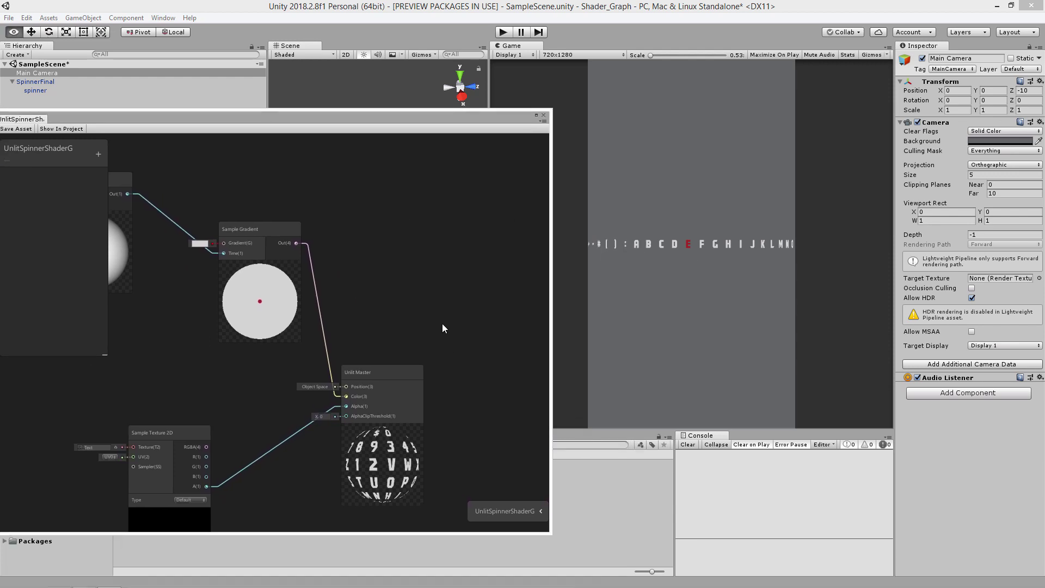
Spread out the Unlit Master and Sample Texture 2D nodes to make room in the graph.
middle_drag(441, 332, 447, 225)
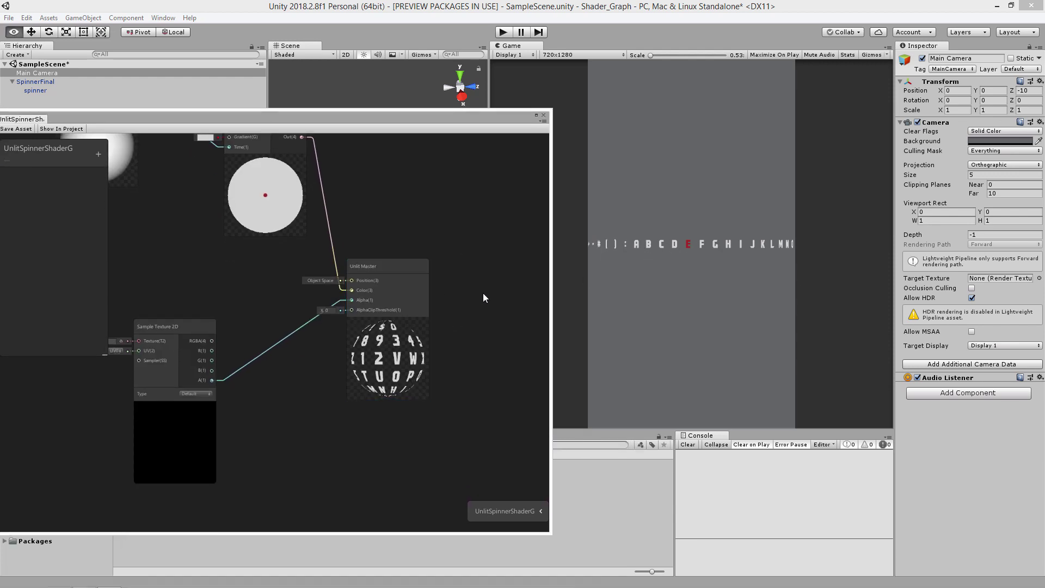
middle_drag(431, 277, 465, 322)
drag(435, 316, 501, 347)
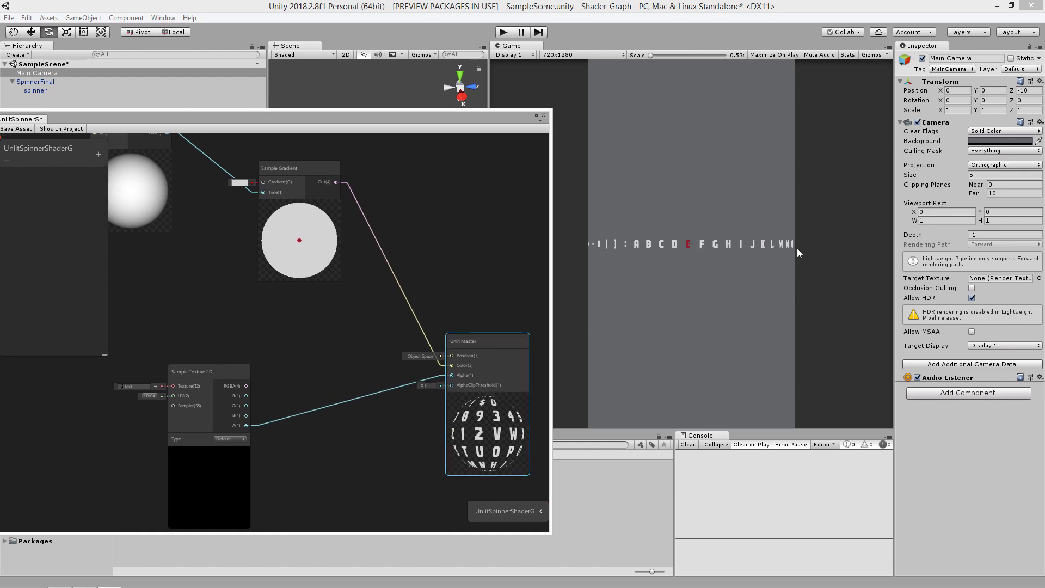
alt+drag(313, 380, 491, 413)
drag(326, 315, 344, 347)
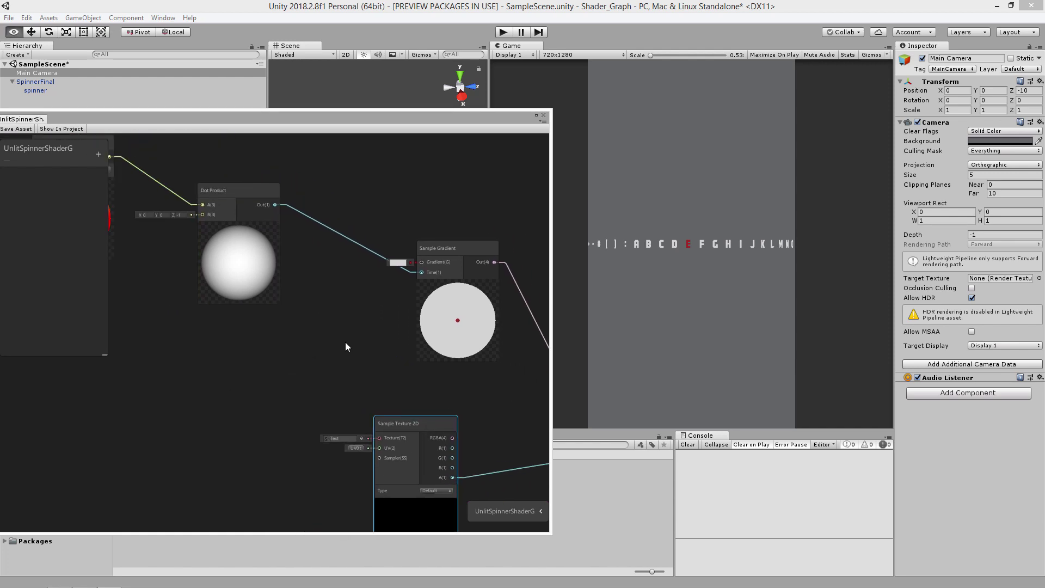
alt+drag(256, 341, 327, 373)
right_click(237, 383)
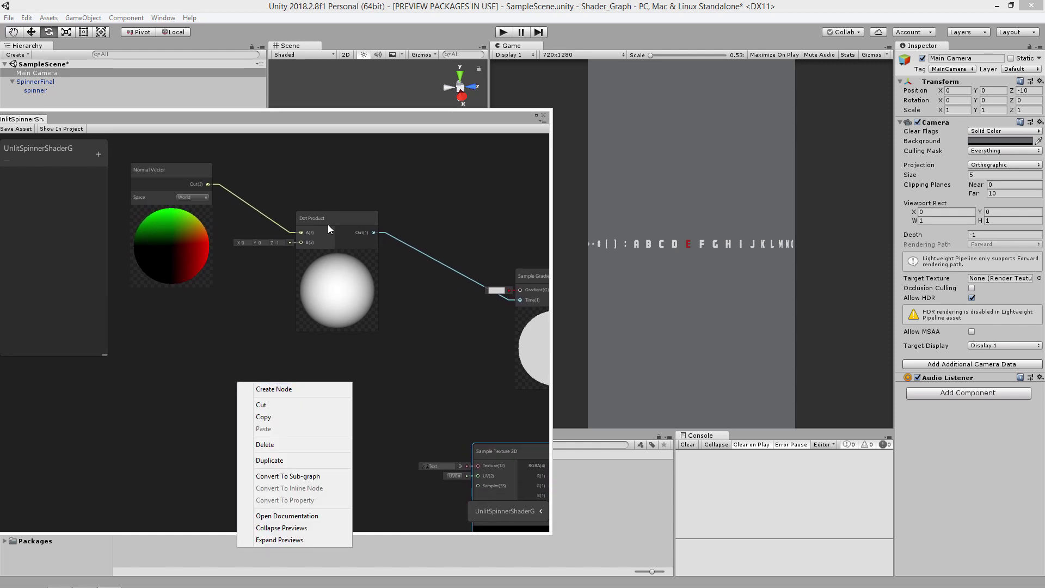
drag(318, 230, 330, 221)
Duplicate the Sample Gradient node, place the copy below Dot Product, and connect Dot Product's output to its Time input.
alt+drag(340, 389, 233, 350)
click(441, 242)
key(ctrl+d)
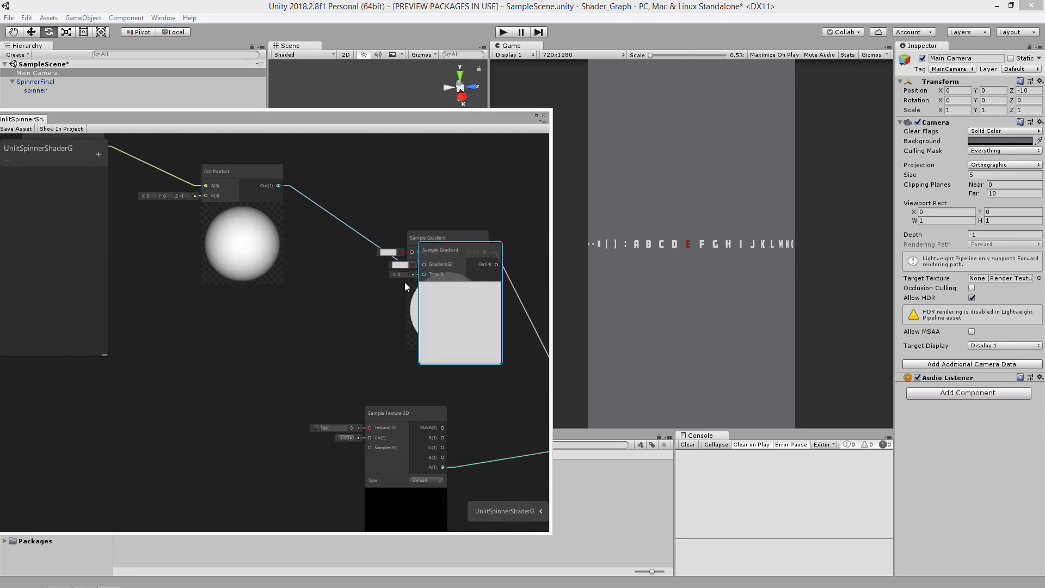
drag(474, 245, 395, 315)
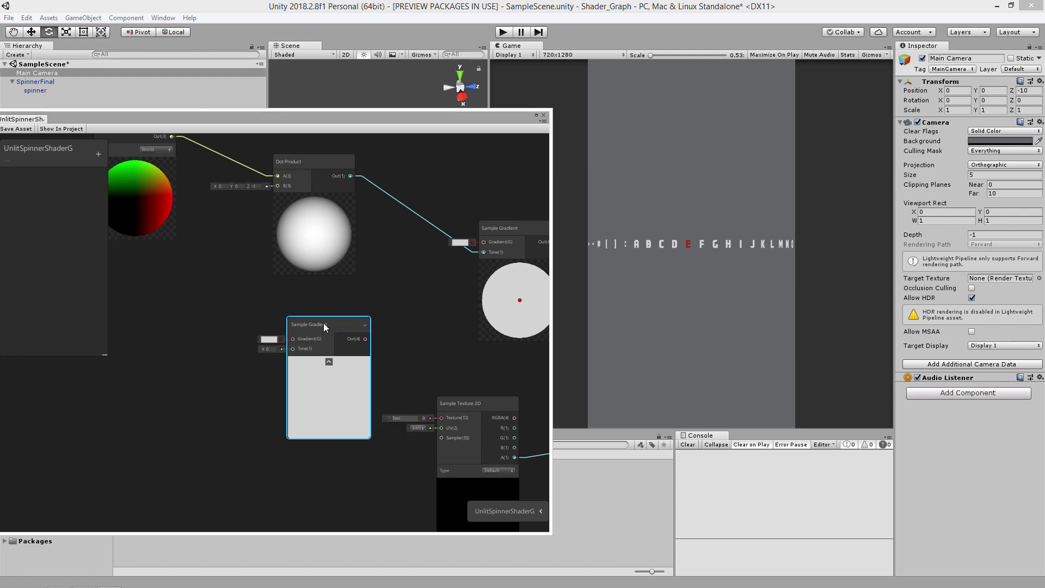
drag(352, 182, 279, 301)
Switch the duplicated node's gradient to Blend mode and apply the plain white preset.
click(279, 304)
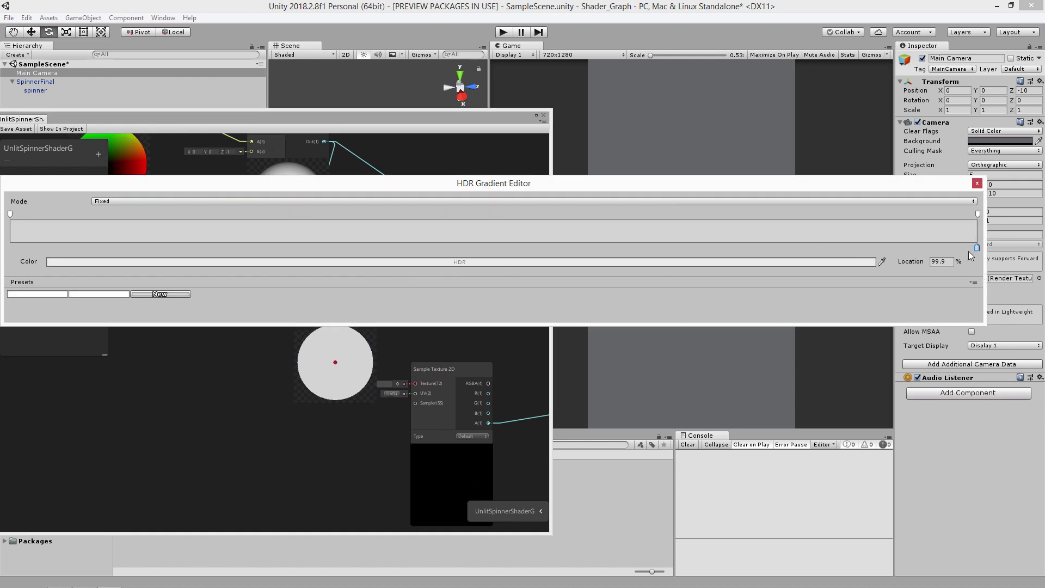
drag(976, 247, 82, 248)
click(170, 206)
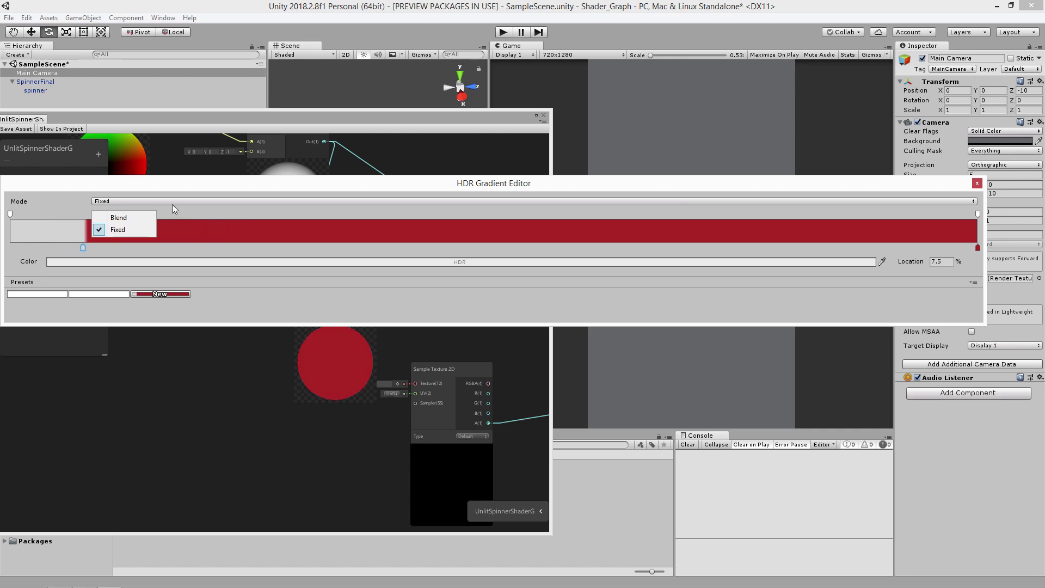
click(119, 217)
click(977, 247)
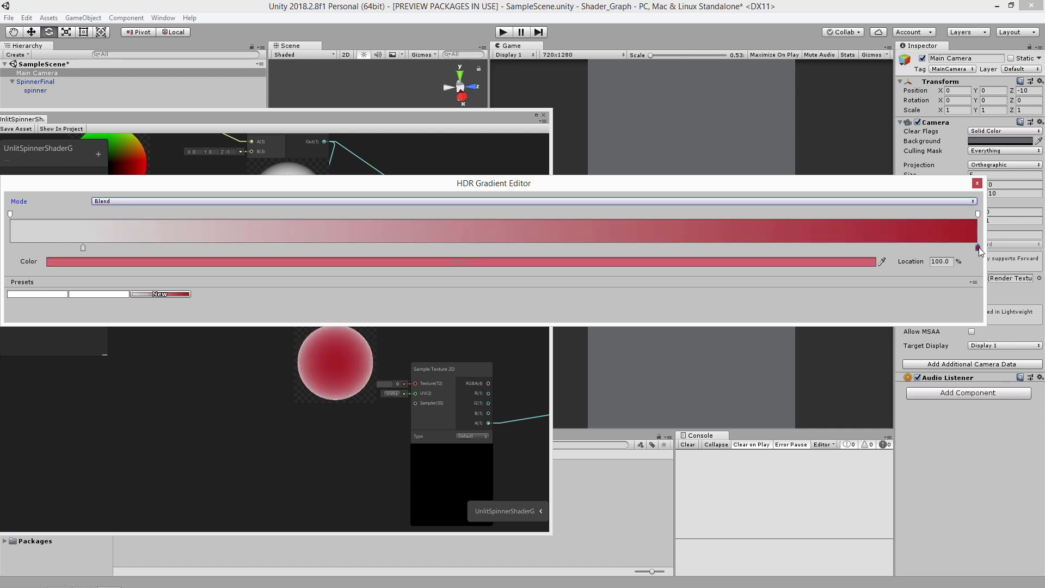
drag(83, 248, 10, 248)
click(110, 294)
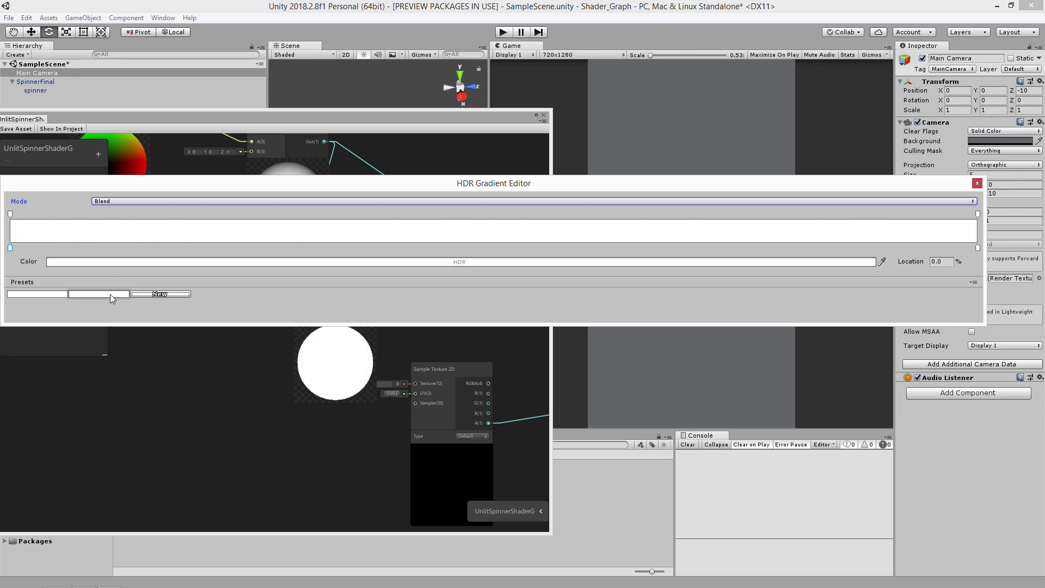
Set the gradient's colour key at 0% to black, hexadecimal 000000, keep the 100% key white, and close the editor.
click(208, 261)
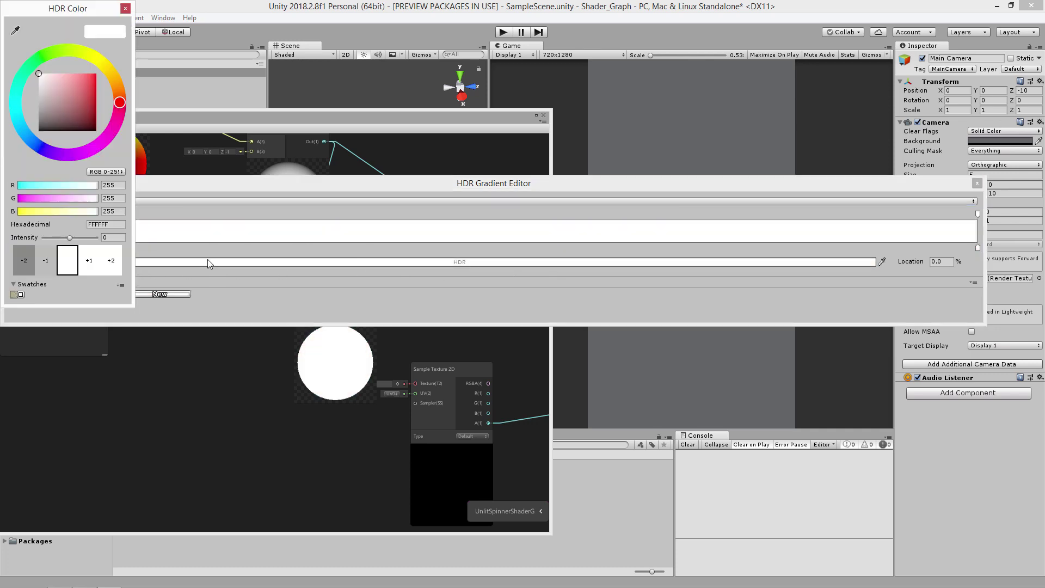
drag(41, 104, 1, 162)
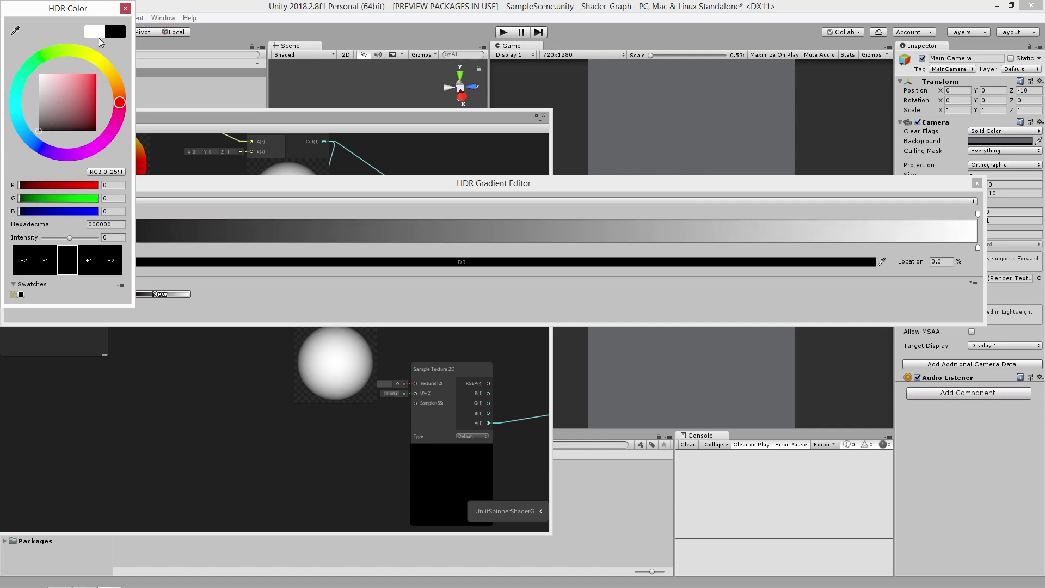
click(124, 8)
click(977, 248)
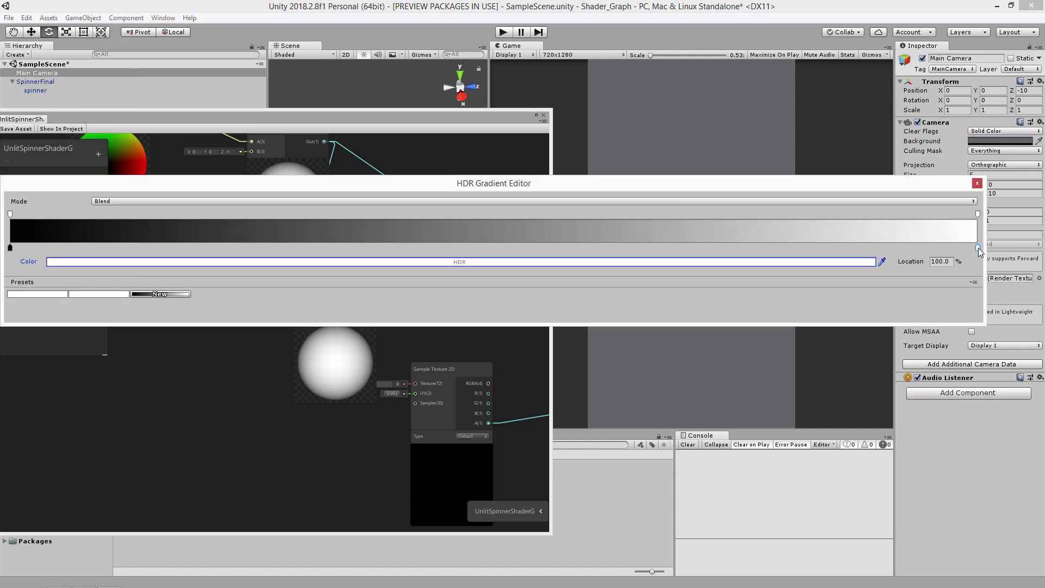
click(285, 265)
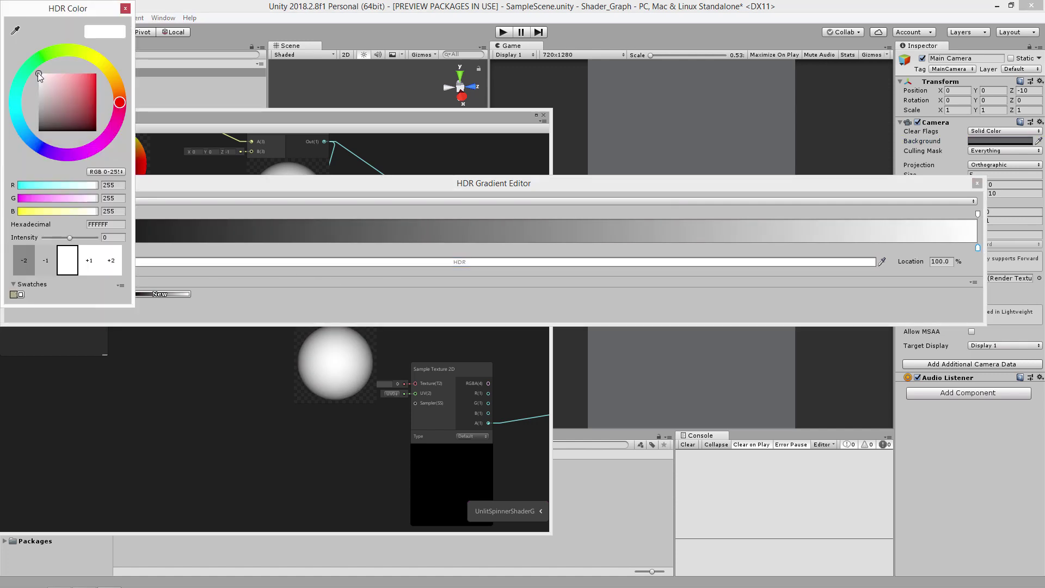
click(125, 9)
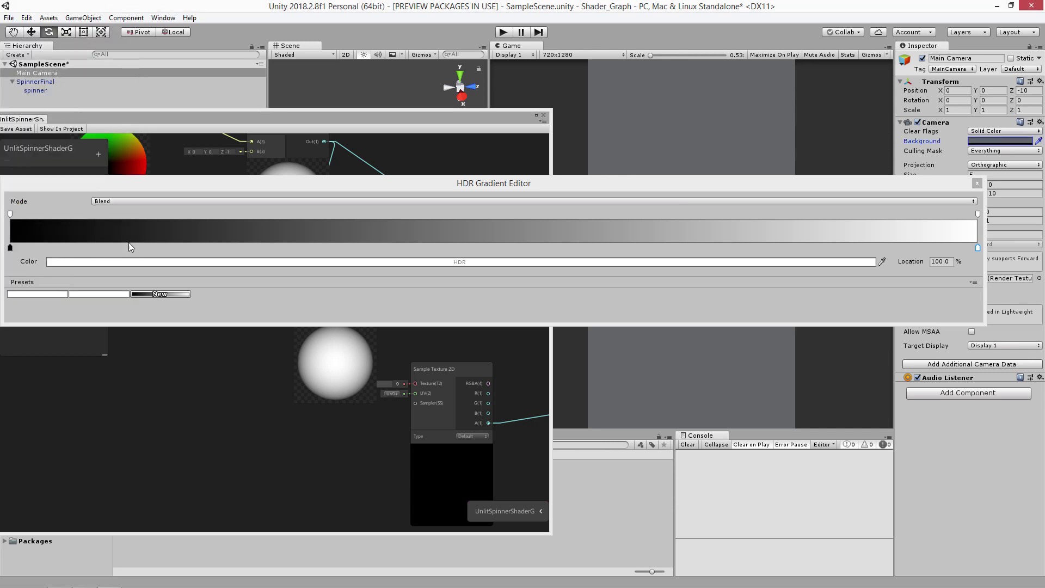
click(977, 183)
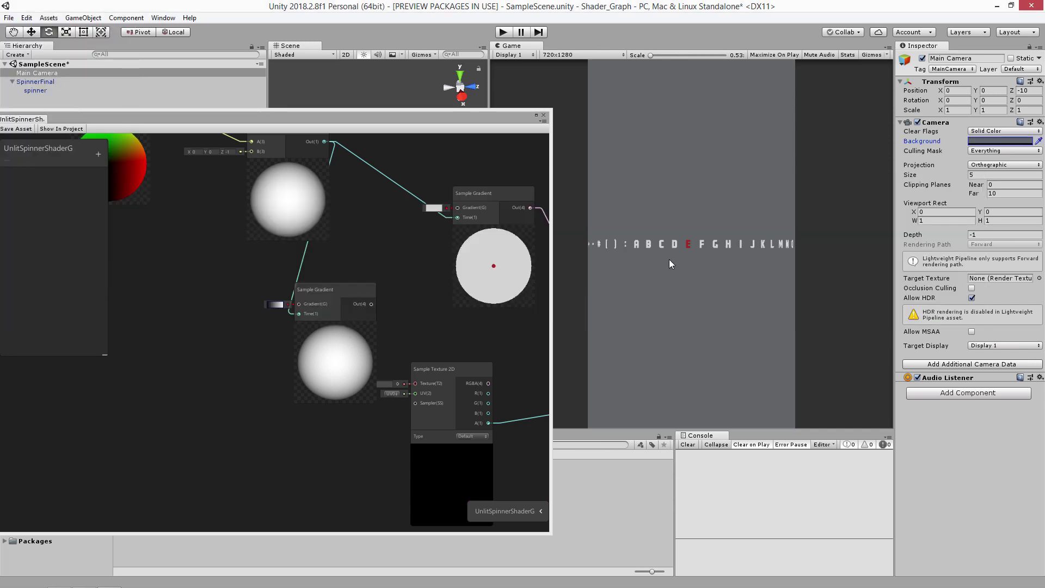
Move the Sample Texture 2D node below the duplicated Sample Gradient node.
middle_drag(391, 285, 347, 326)
drag(335, 364, 276, 417)
middle_drag(409, 342, 407, 323)
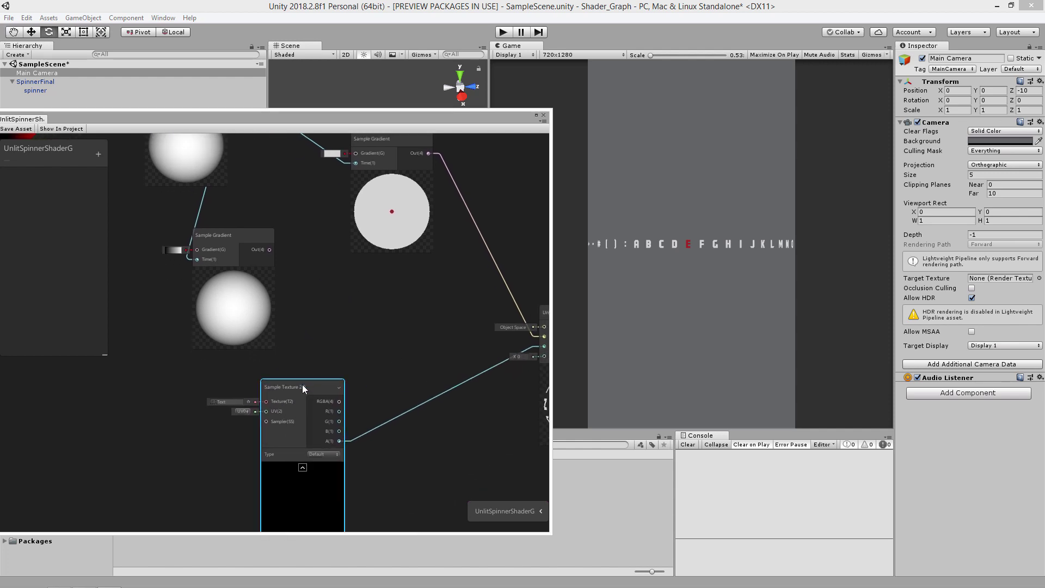
drag(302, 384, 215, 391)
Add a Blend node between the Sample Texture 2D and Unlit Master nodes.
right_click(360, 316)
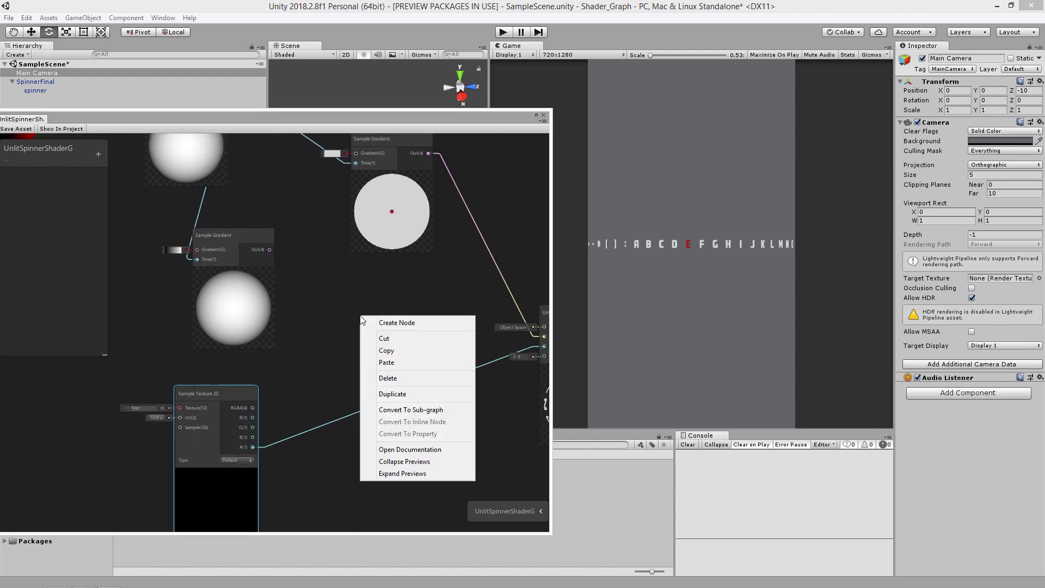
click(432, 322)
text(blend)
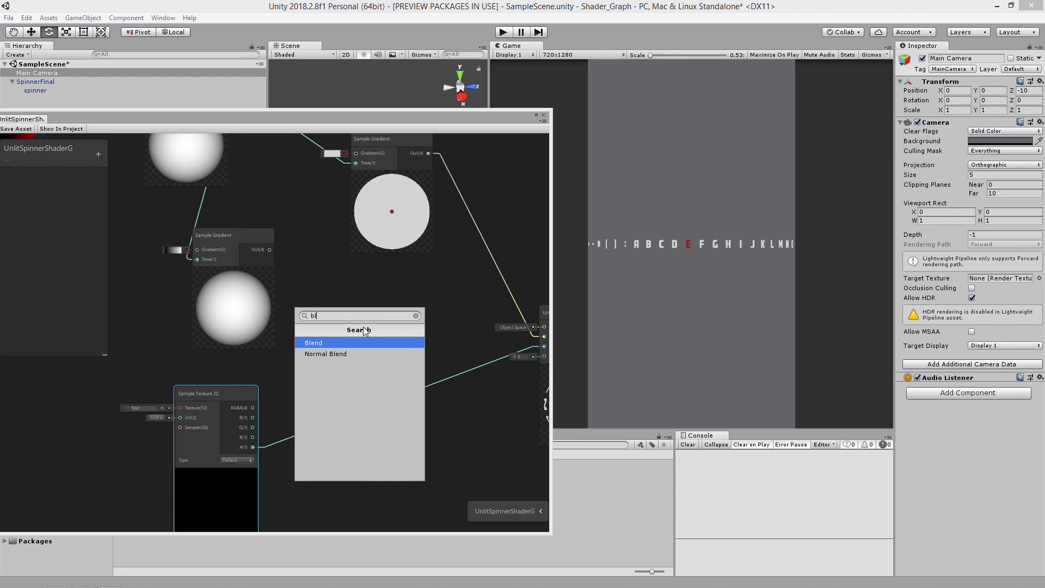
click(348, 343)
drag(397, 325, 403, 328)
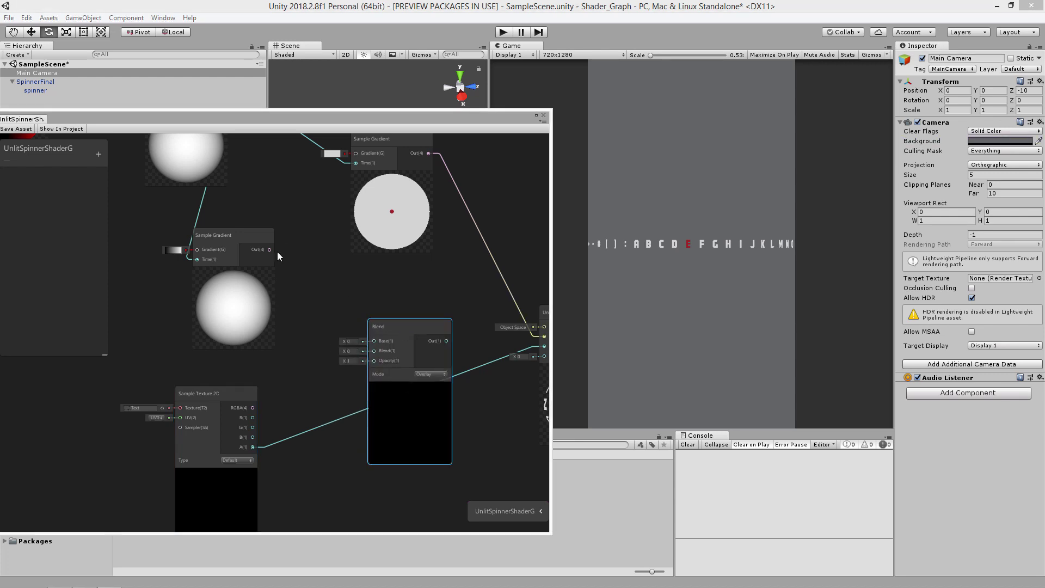
Connect the duplicated gradient's output to Blend's Base, the texture's A output to its Blend input, and Blend's output to Unlit Master's Alpha.
drag(271, 249, 378, 341)
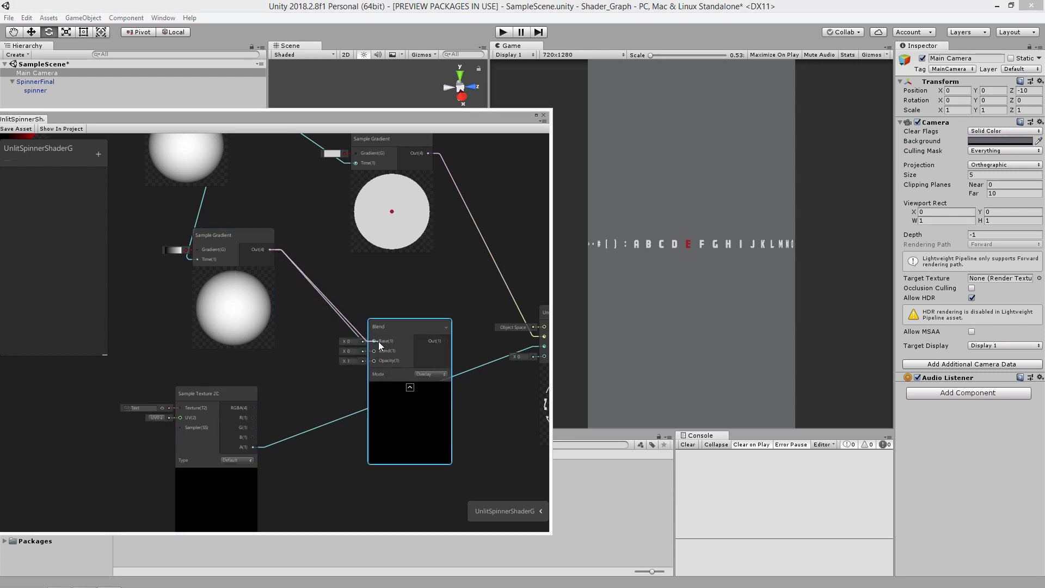
drag(251, 447, 377, 351)
middle_drag(497, 419, 404, 384)
drag(313, 295, 453, 311)
Set the Blend node's mode to Multiply.
drag(347, 361, 343, 335)
click(355, 386)
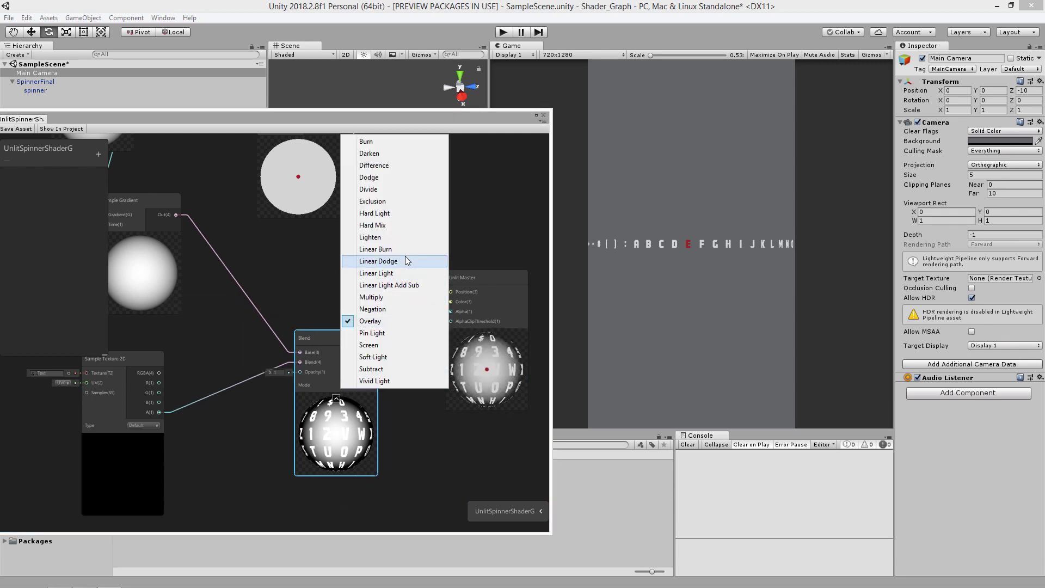
click(384, 298)
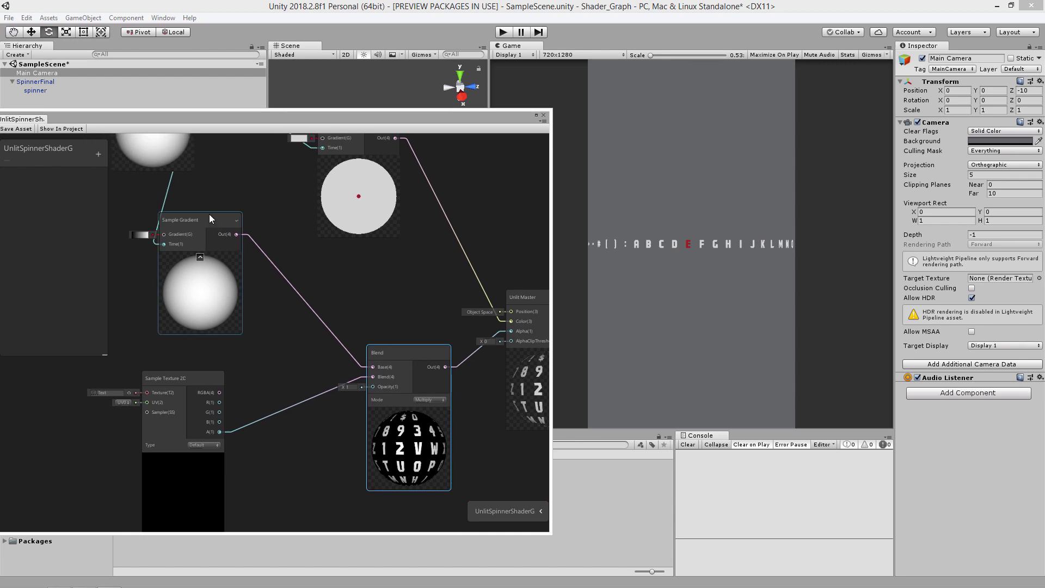
Move the black colour key of the duplicated gradient to about 47% and save the shader asset.
click(137, 235)
drag(10, 249, 466, 248)
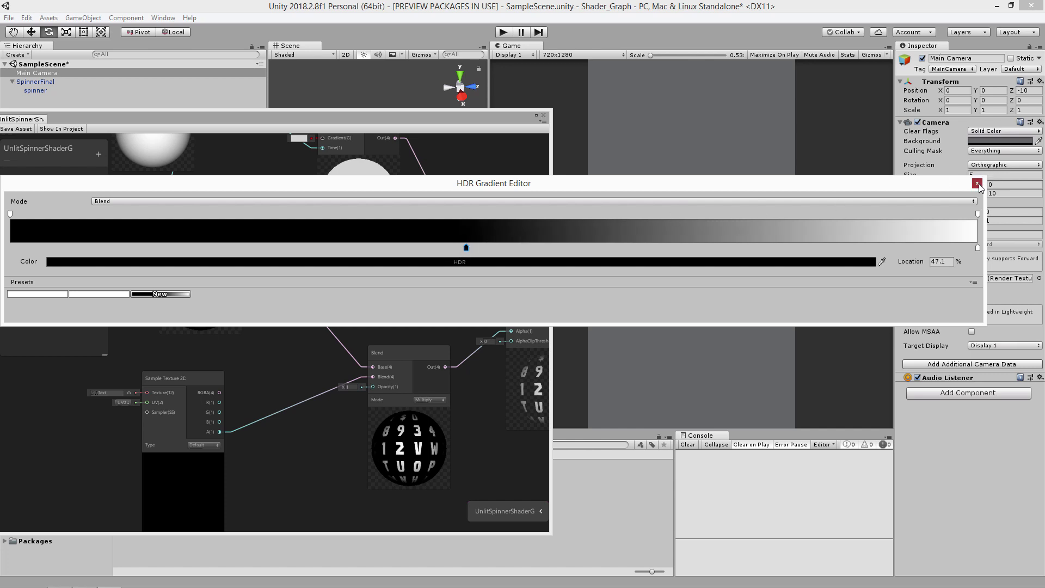
click(976, 184)
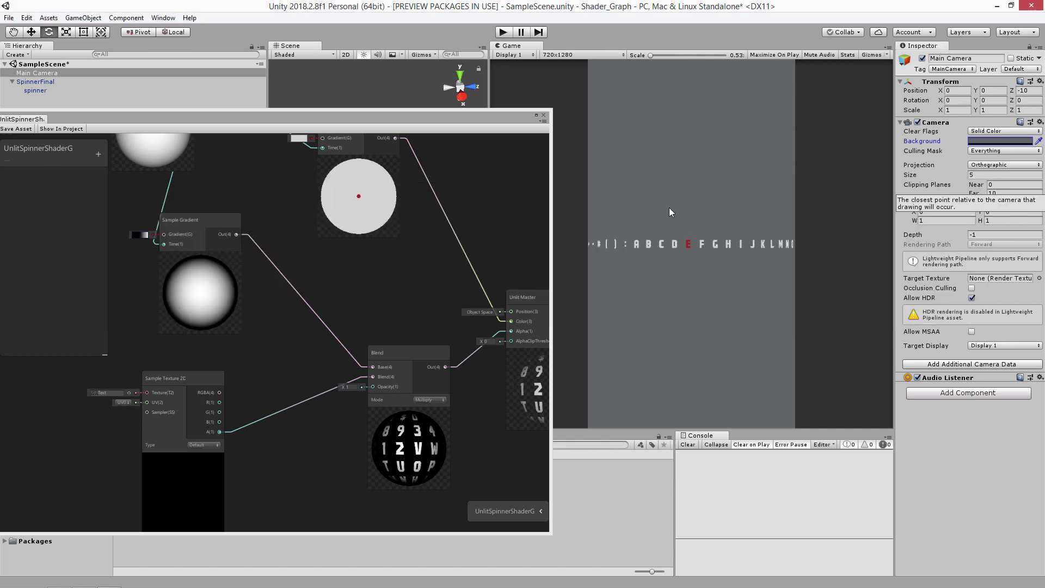
click(24, 129)
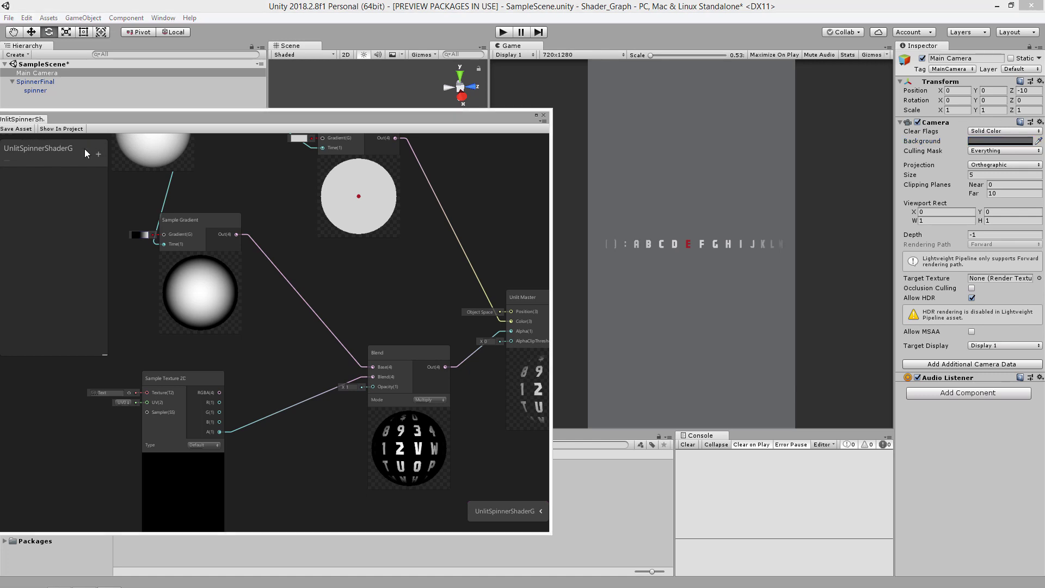
Move the duplicated gradient's black colour key to about 55% and save the shader asset.
click(137, 235)
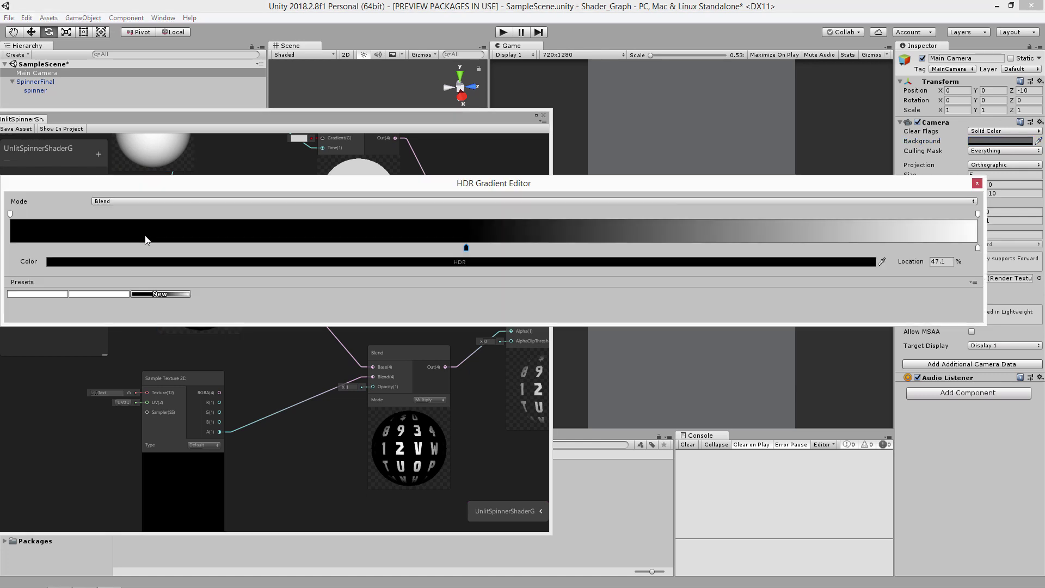
drag(465, 247, 542, 247)
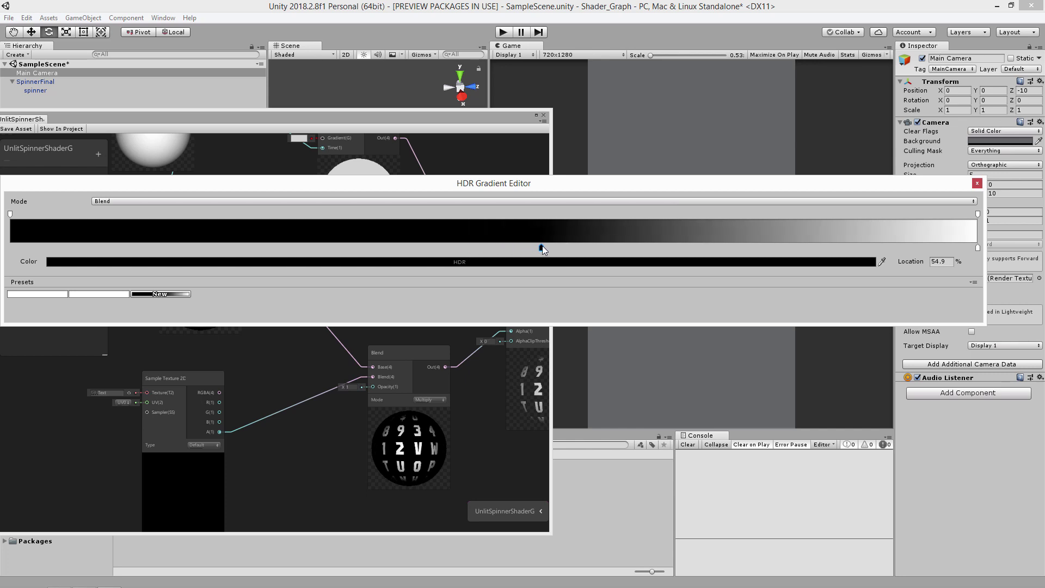
click(977, 183)
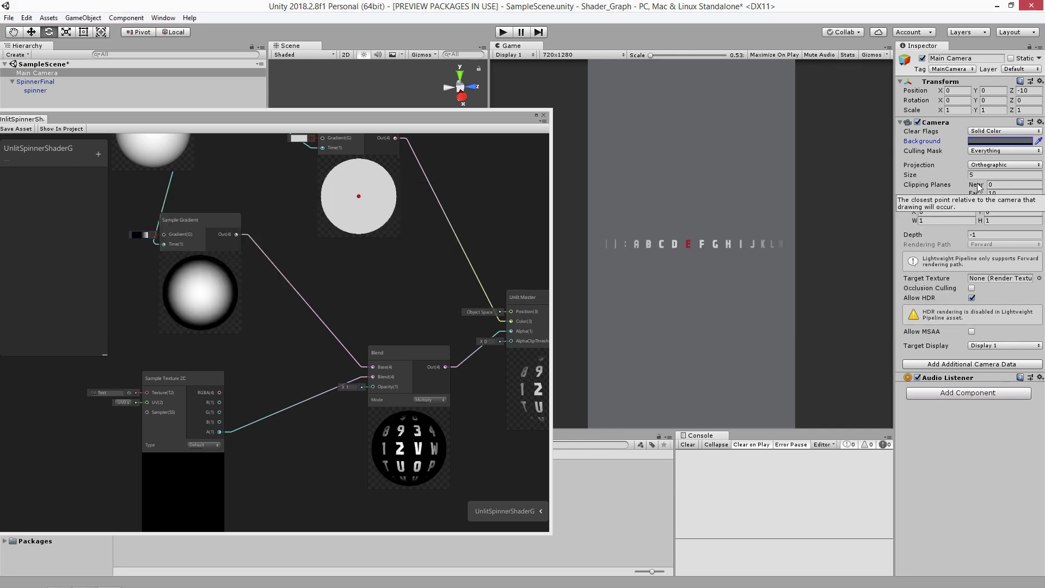
click(16, 129)
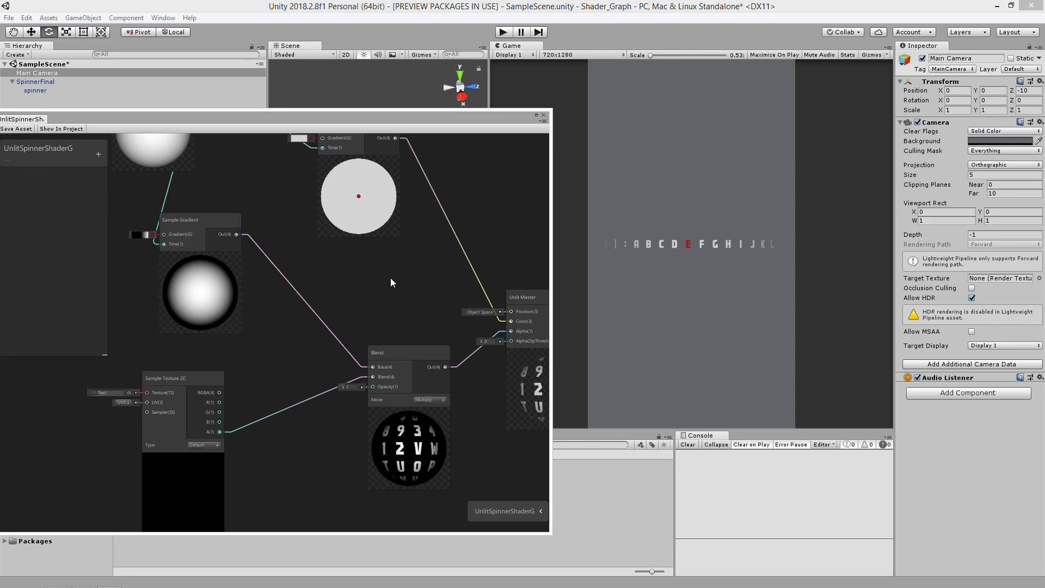
Widen the graph window and rearrange the Normal Vector and Dot Product nodes beside the two Sample Gradient nodes.
drag(313, 119, 376, 113)
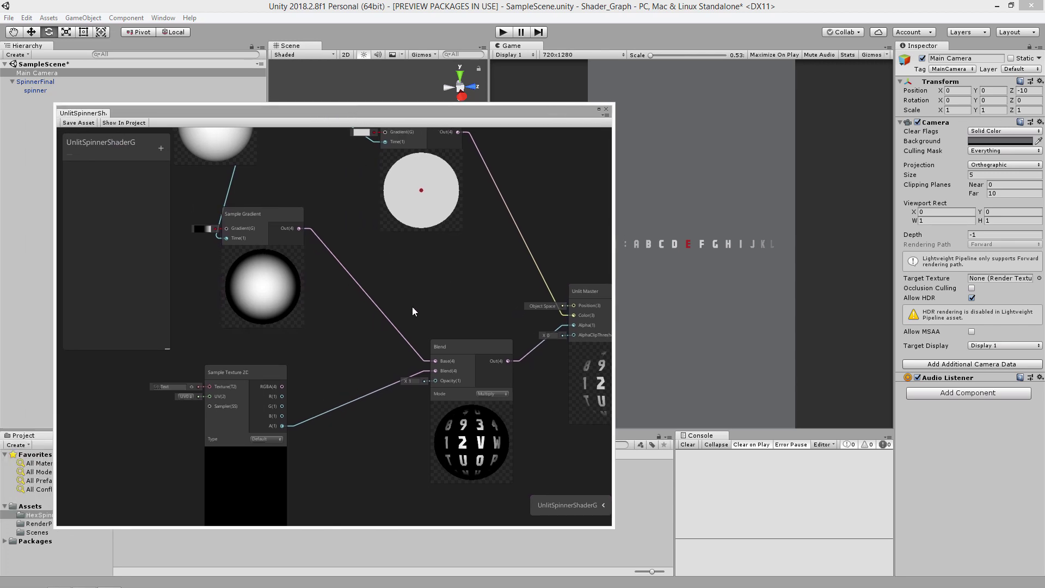
alt+drag(478, 249, 428, 265)
drag(615, 277, 884, 275)
alt+drag(477, 176, 625, 268)
alt+drag(174, 273, 342, 343)
drag(288, 191, 242, 329)
alt+drag(464, 243, 362, 249)
alt+drag(333, 217, 380, 229)
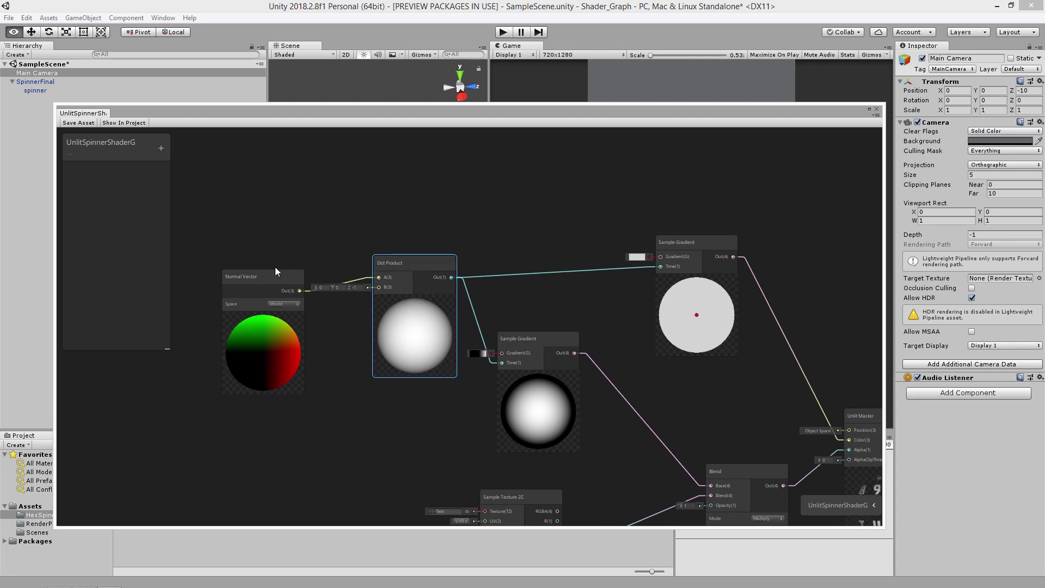
Move the Normal Vector node up and away from Dot Product, and shift the upper Sample Gradient node slightly lower.
drag(253, 278, 240, 200)
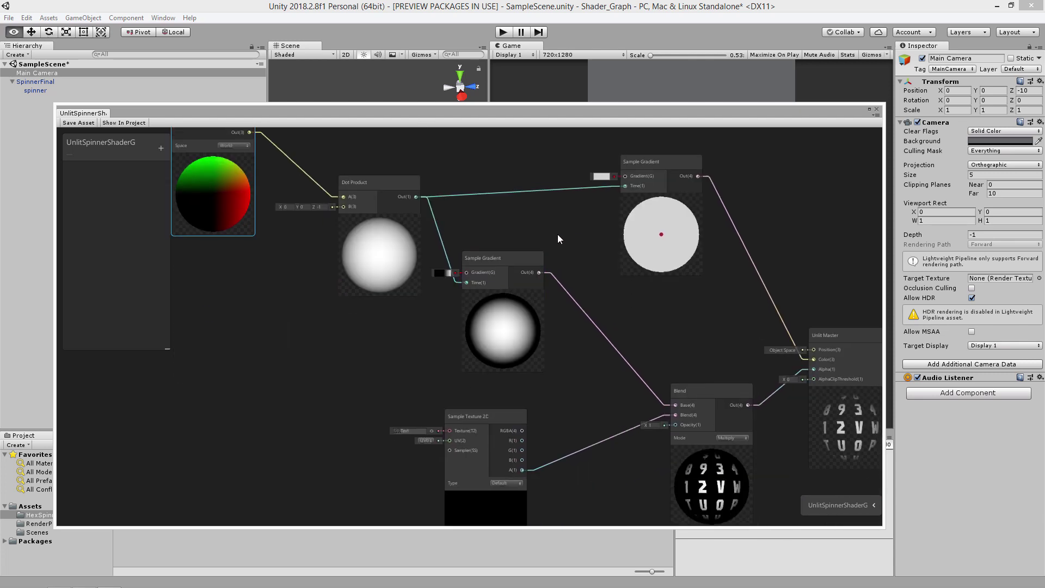
drag(650, 185, 648, 207)
alt+drag(510, 232, 445, 212)
drag(496, 112, 444, 142)
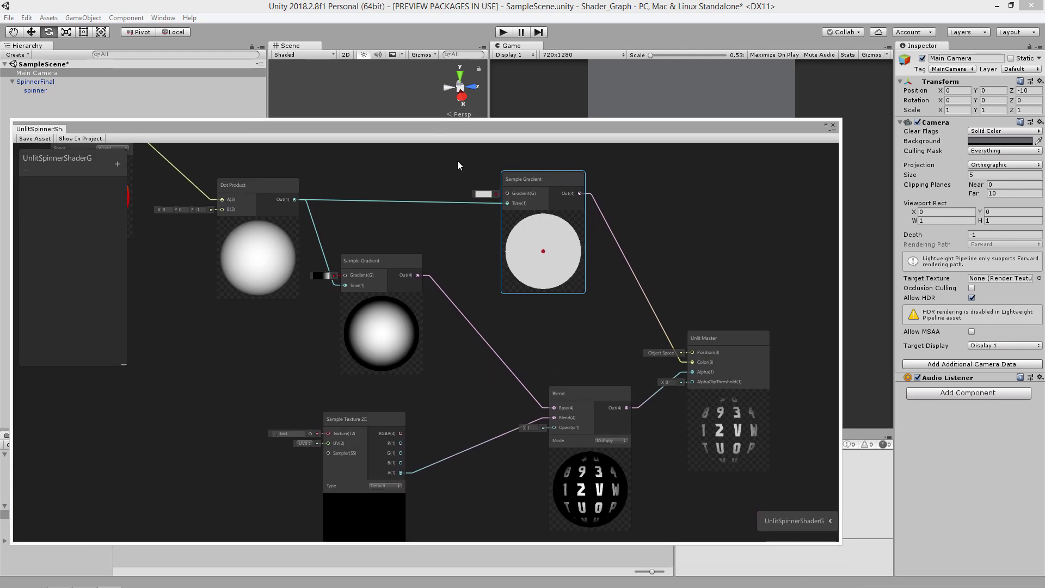
Review the node connections from Dot Product through both Sample Gradients and Blend to the Unlit Master, comparing them with the game view.
middle_drag(553, 326, 512, 262)
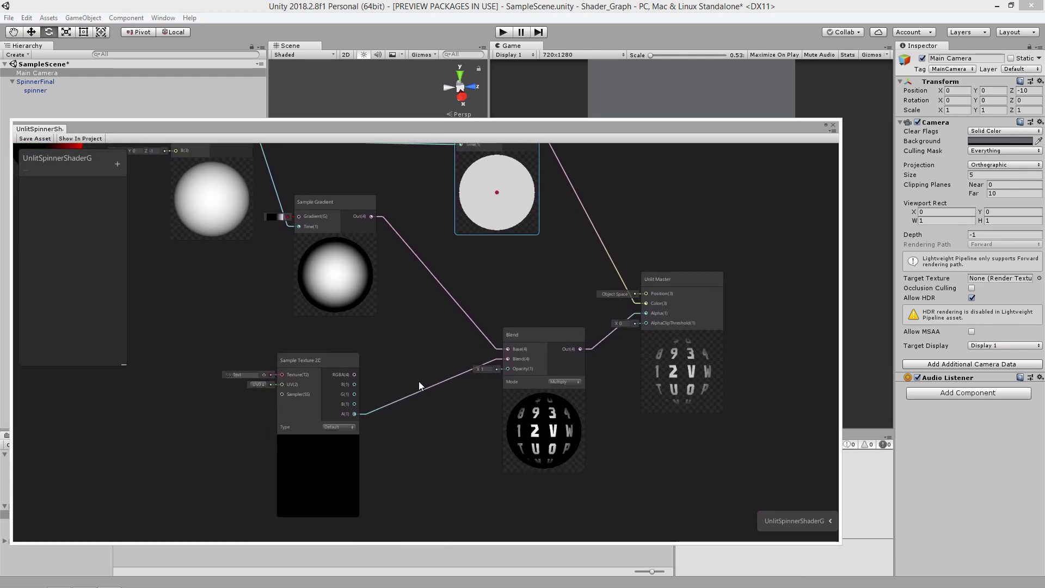
middle_drag(493, 190, 504, 243)
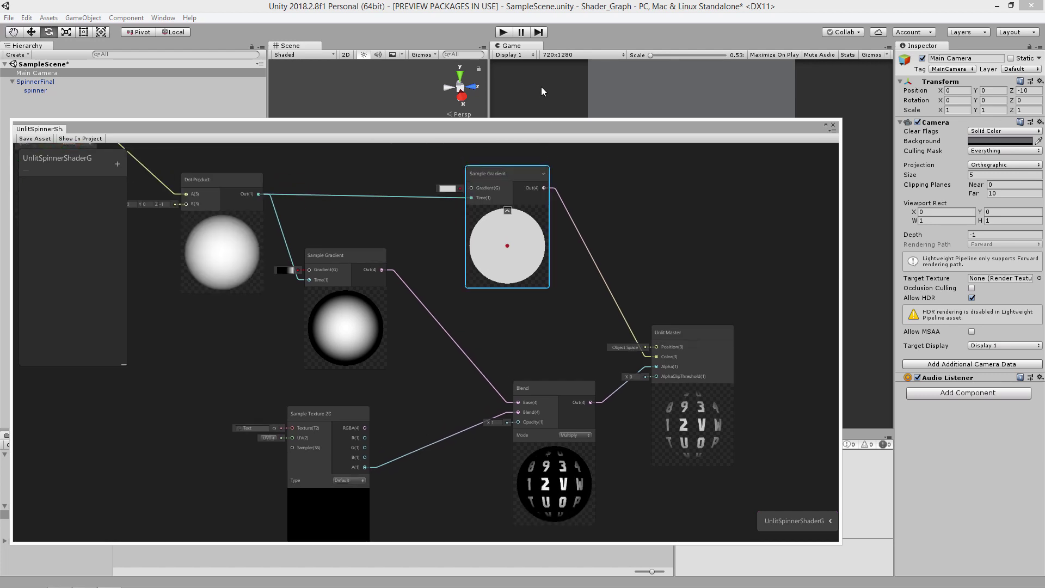
drag(542, 126, 537, 313)
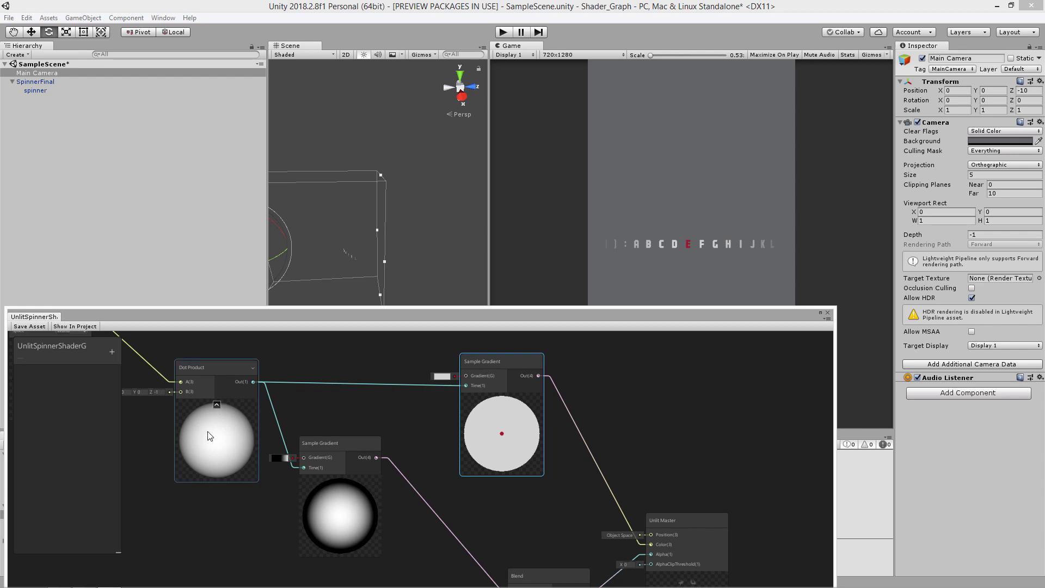
drag(472, 315, 431, 101)
alt+drag(408, 289, 550, 281)
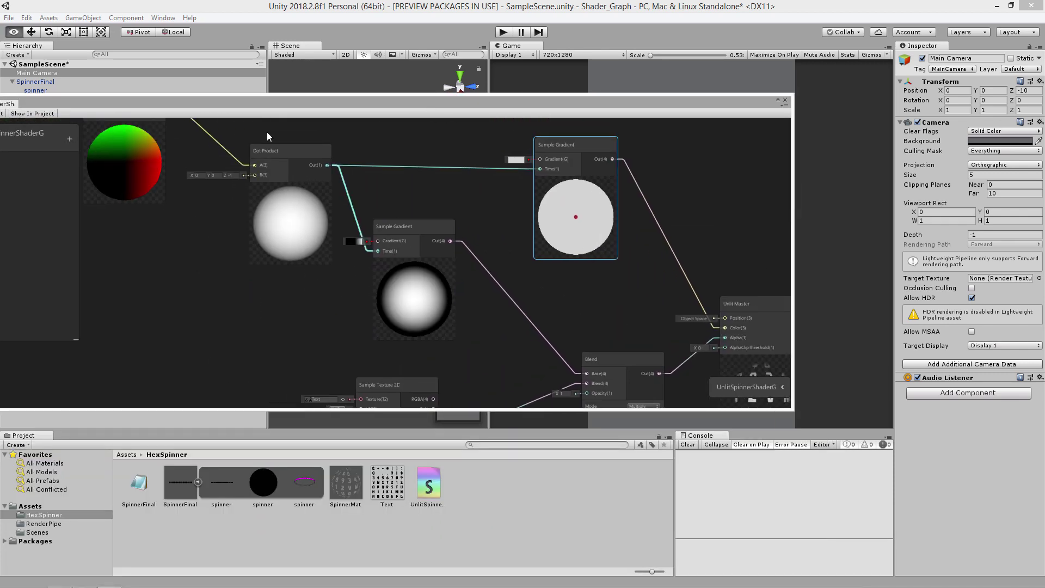
alt+drag(462, 338, 423, 293)
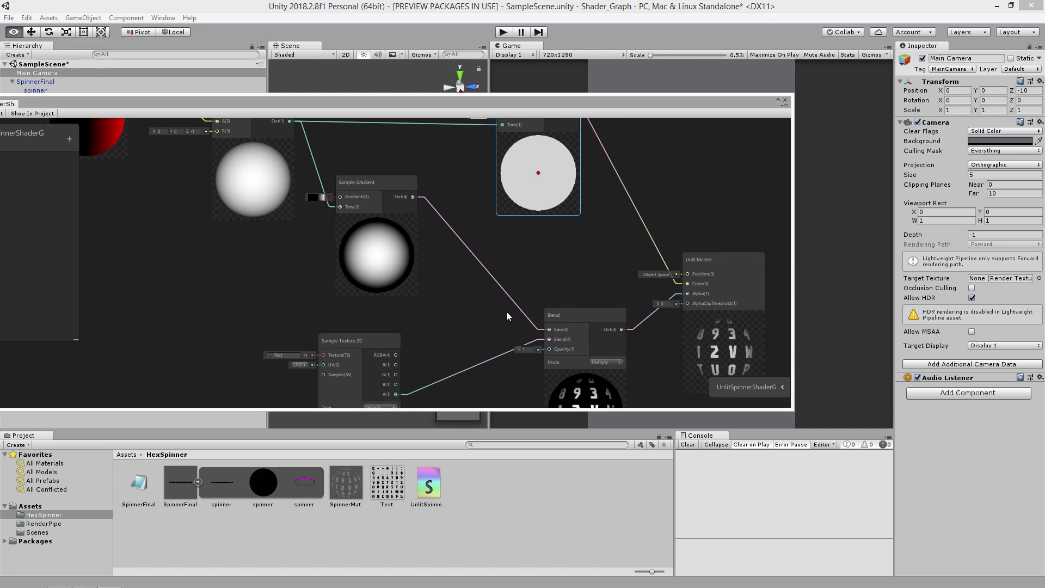
alt+drag(511, 315, 443, 233)
click(520, 328)
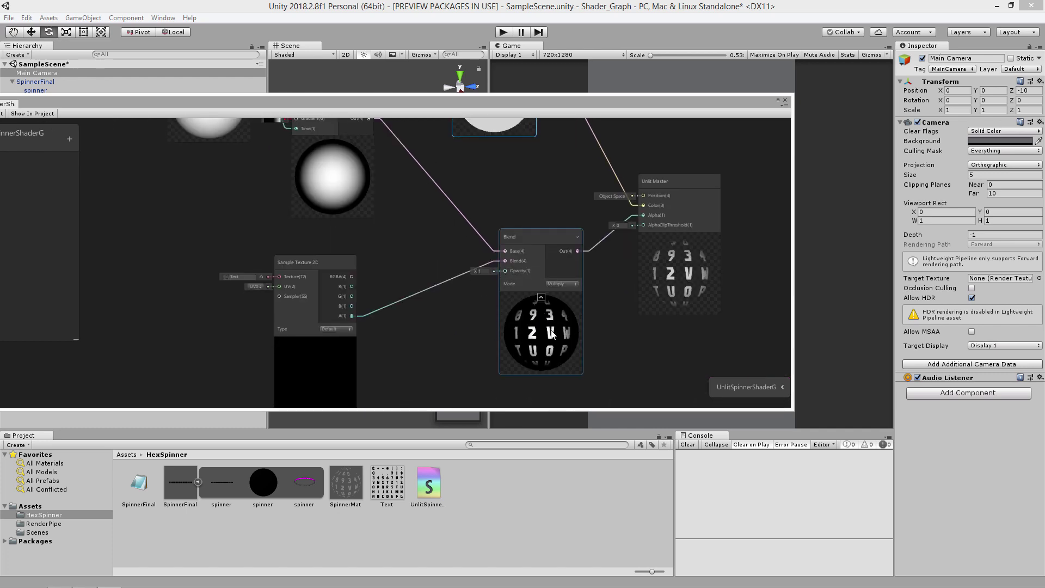
drag(675, 112, 654, 238)
alt+drag(546, 323, 343, 331)
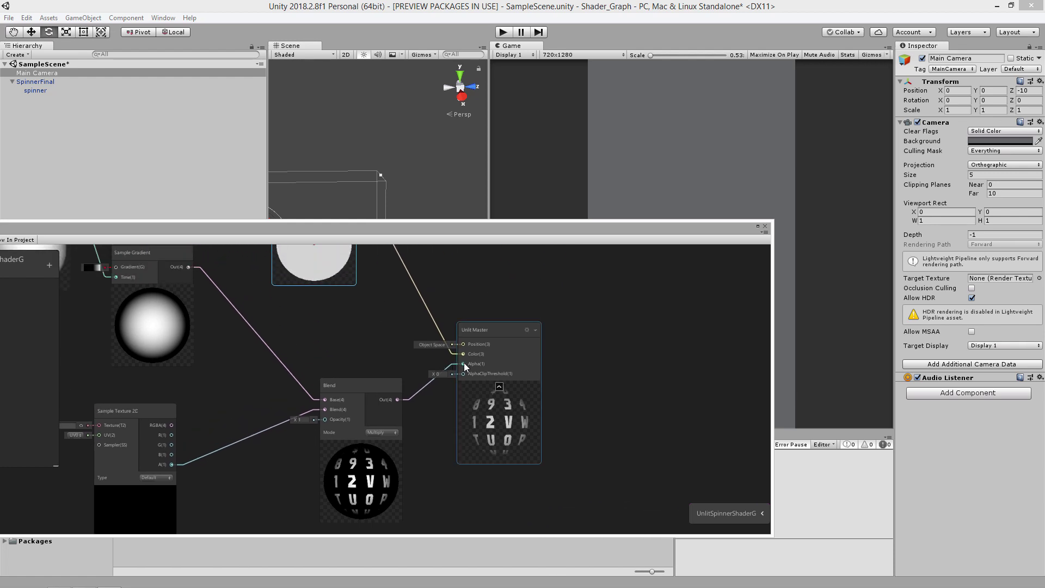
alt+drag(561, 369, 716, 342)
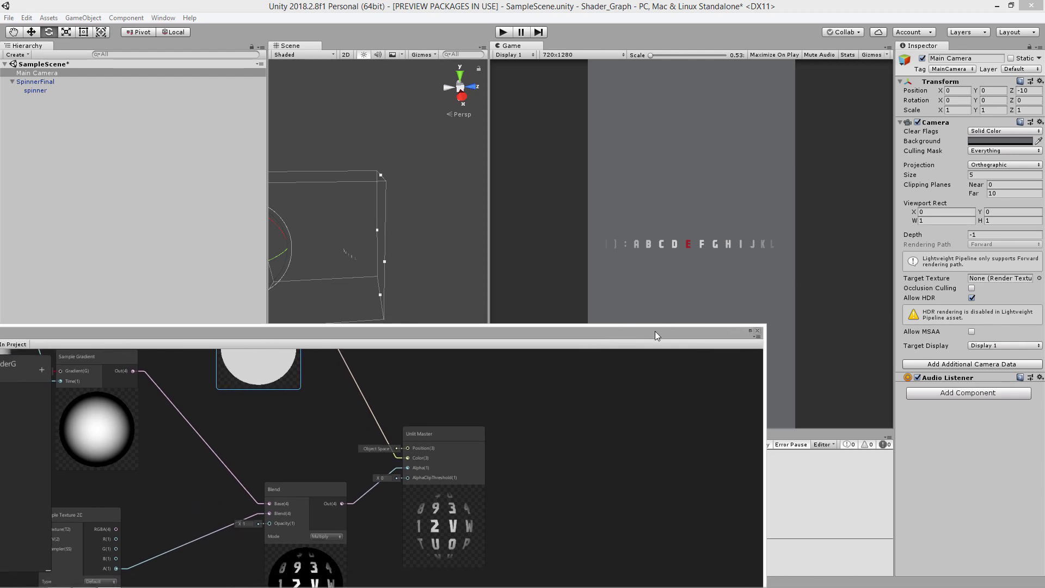
Close the shader graph window and create a C# script named SpinnerCont in the Assets folder.
drag(654, 331, 686, 310)
click(789, 311)
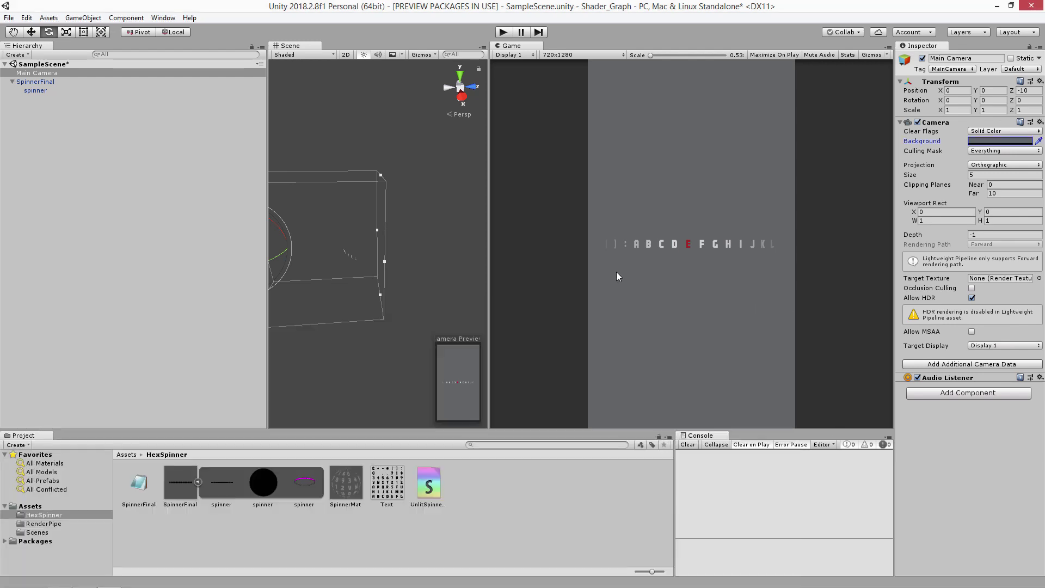
click(127, 454)
right_click(268, 488)
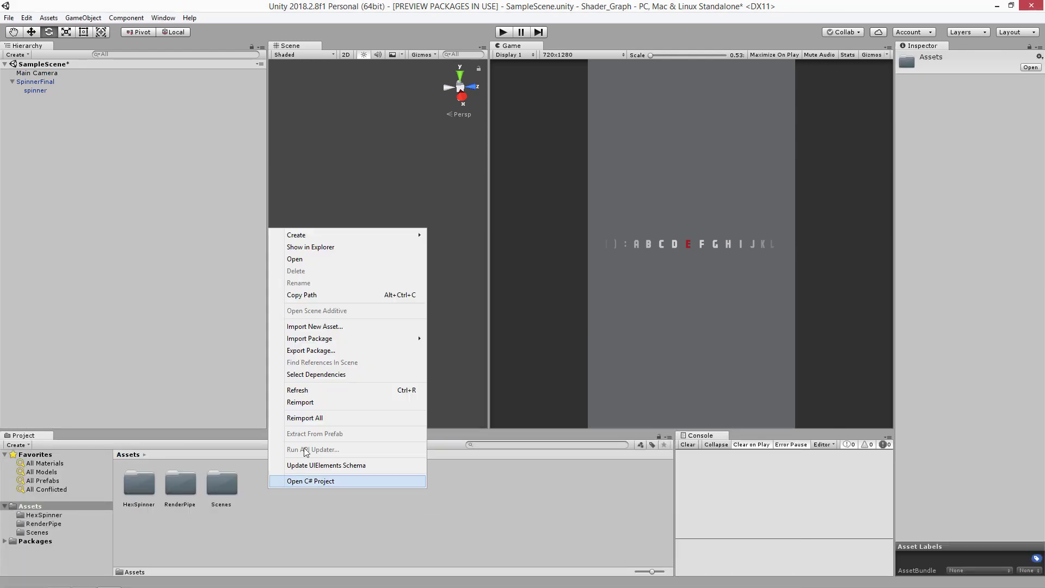
mouse_move(360, 234)
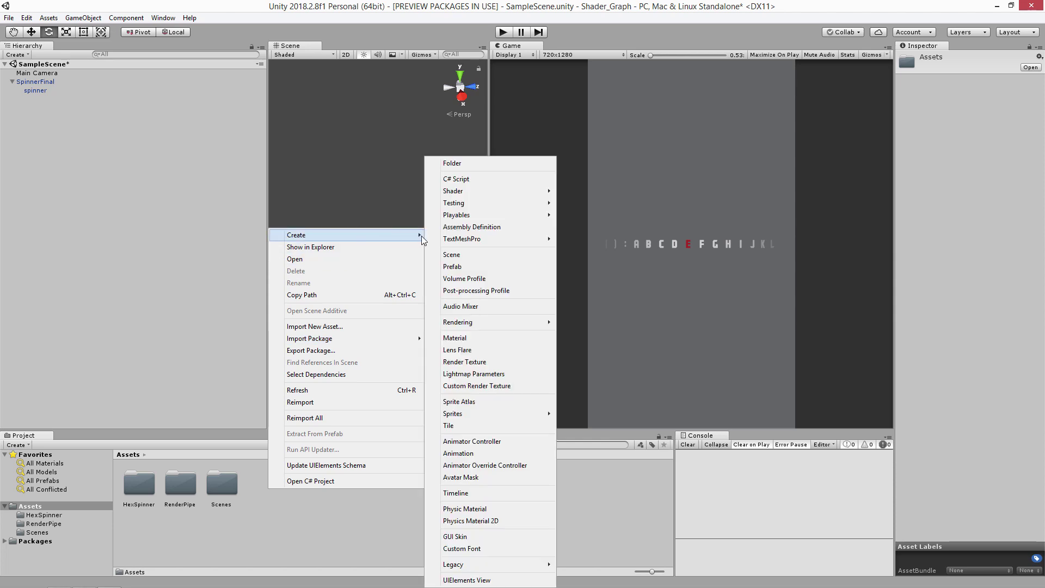
click(497, 180)
text(Spinner)
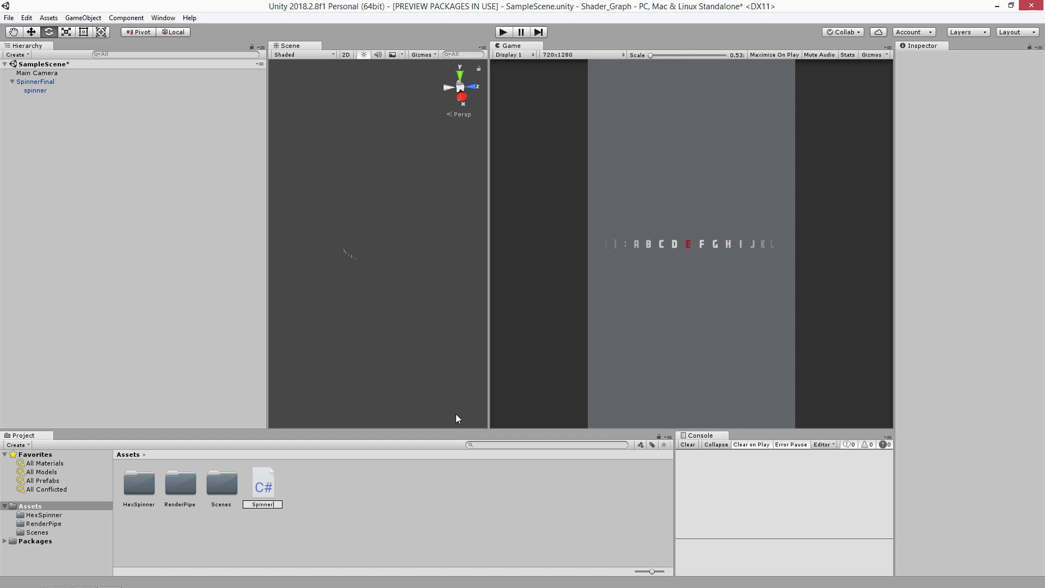
text(Cont)
key(Return)
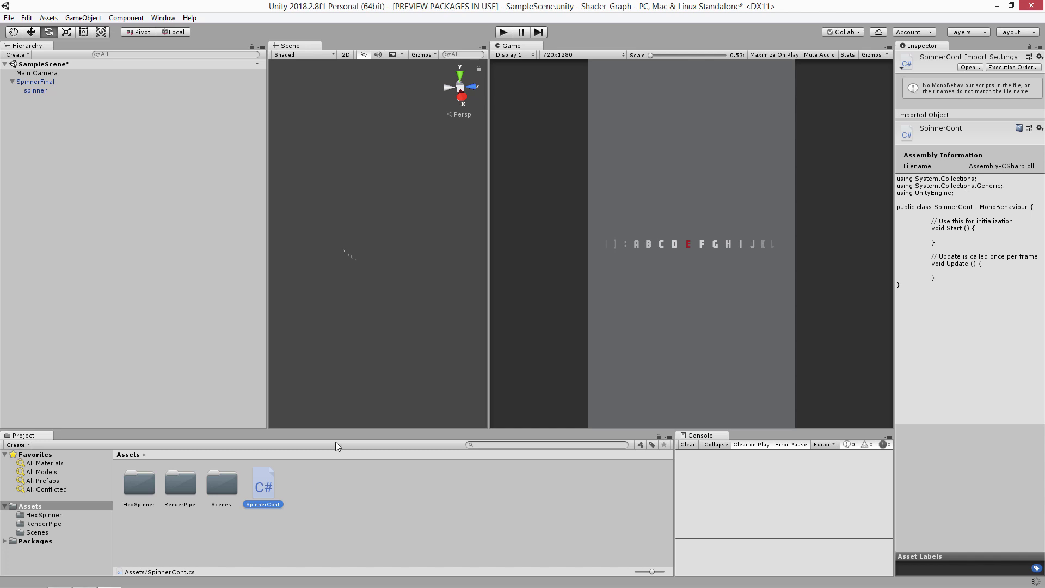
Create a folder named Scripts in Assets and move the SpinnerCont script into it.
right_click(323, 484)
mouse_move(390, 227)
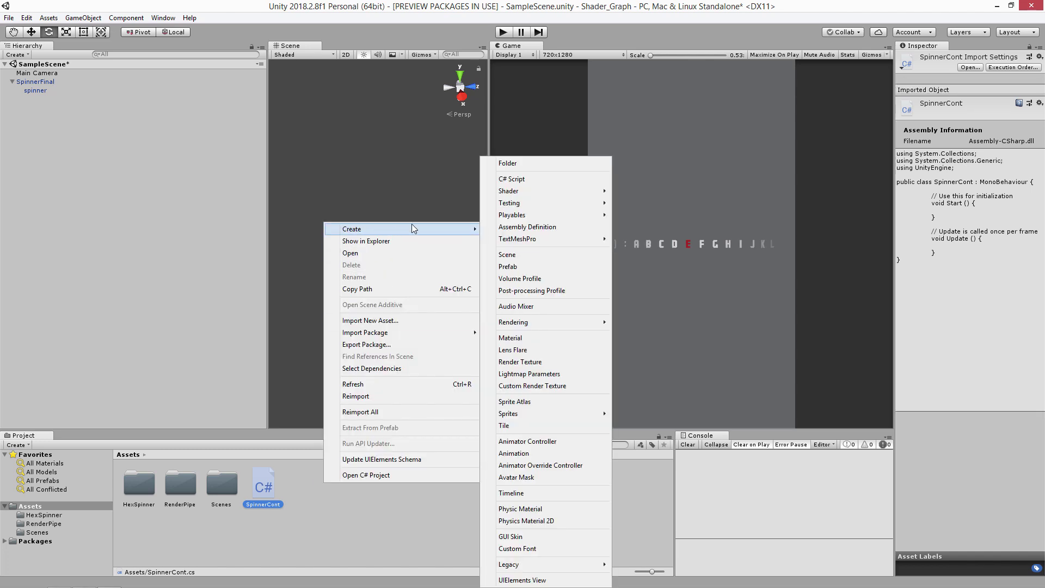
click(515, 164)
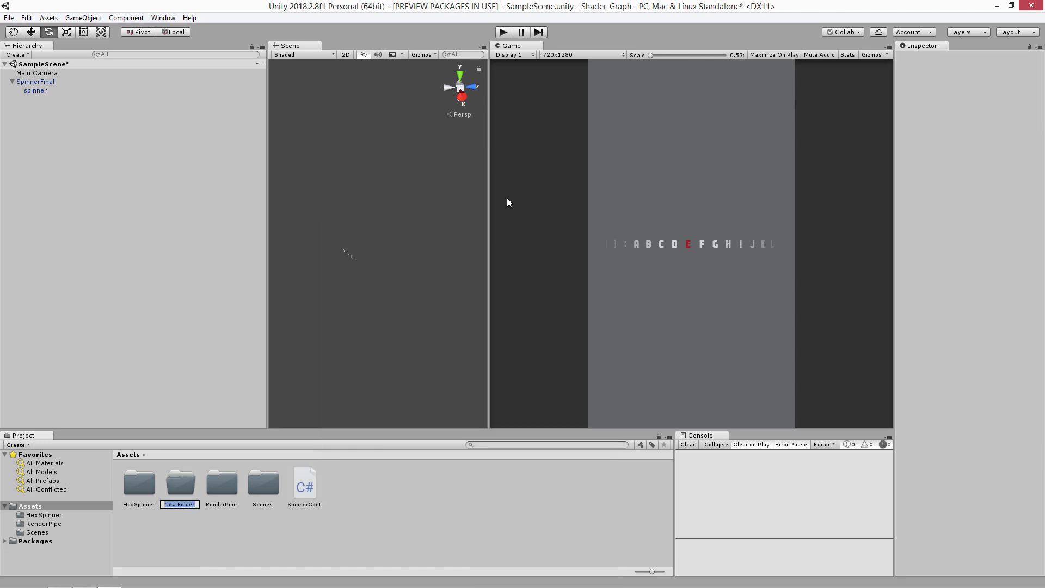
text(Scripts)
key(Return)
drag(303, 477, 270, 482)
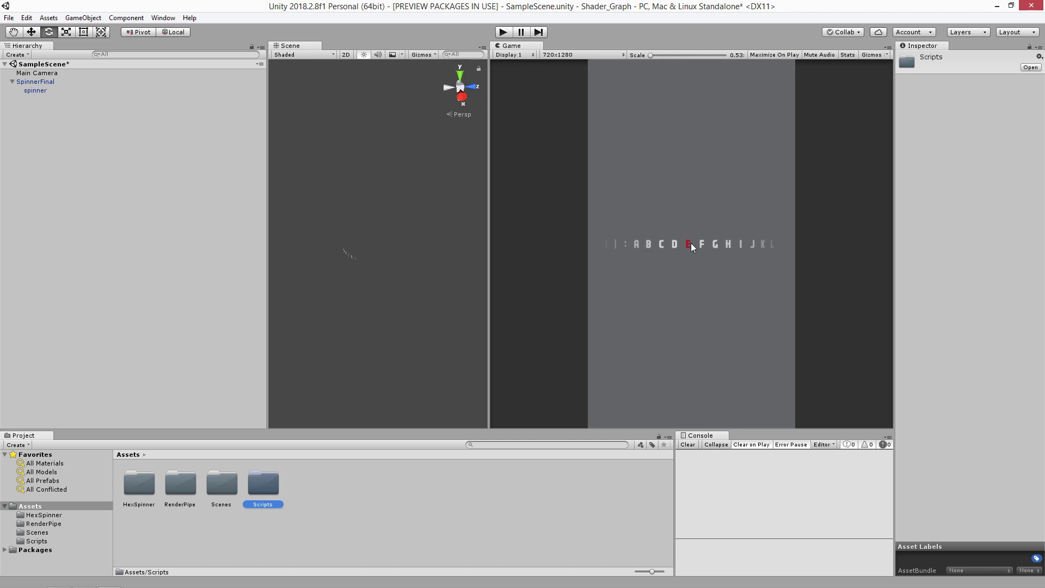
Try rotating the SpinnerFinal parent object in the scene, and undo the rotation.
click(57, 73)
click(53, 81)
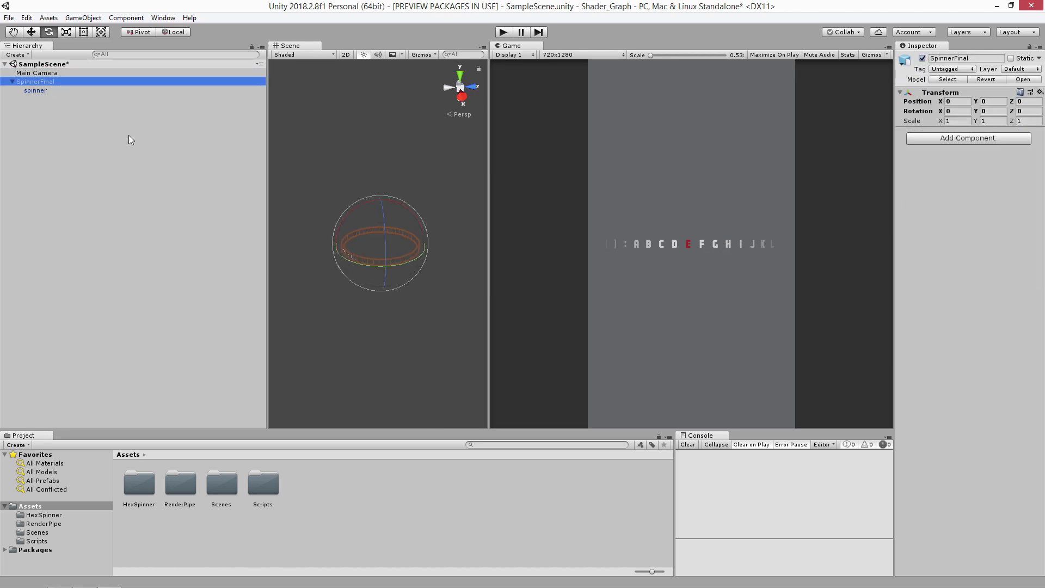
mouse_move(416, 263)
mouse_down()
mouse_move(391, 264)
mouse_move(457, 264)
mouse_move(400, 273)
mouse_move(424, 274)
mouse_up()
key(ctrl+z)
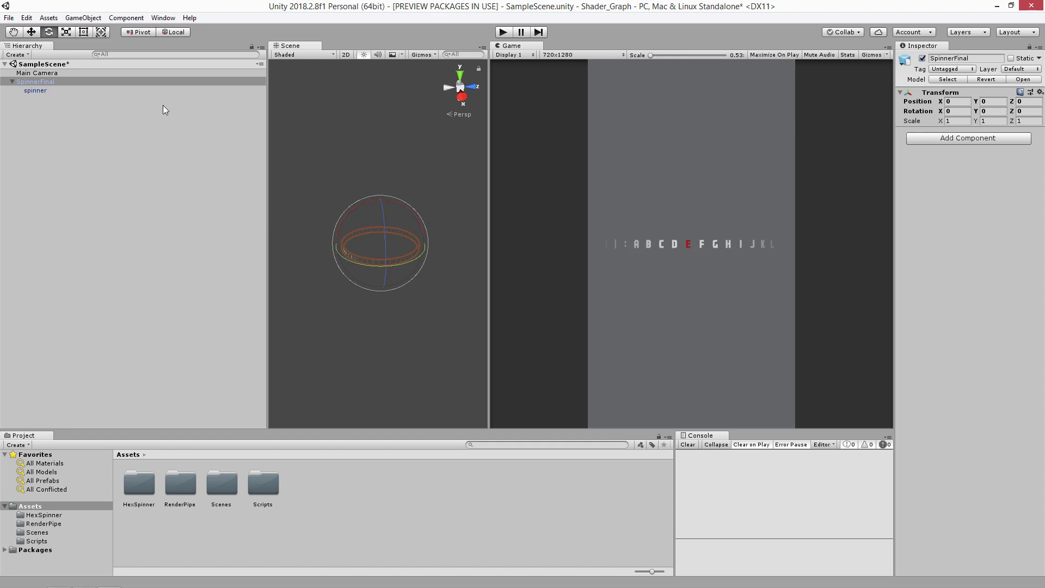
Set the Y rotation of the spinner child object to 0.
click(87, 89)
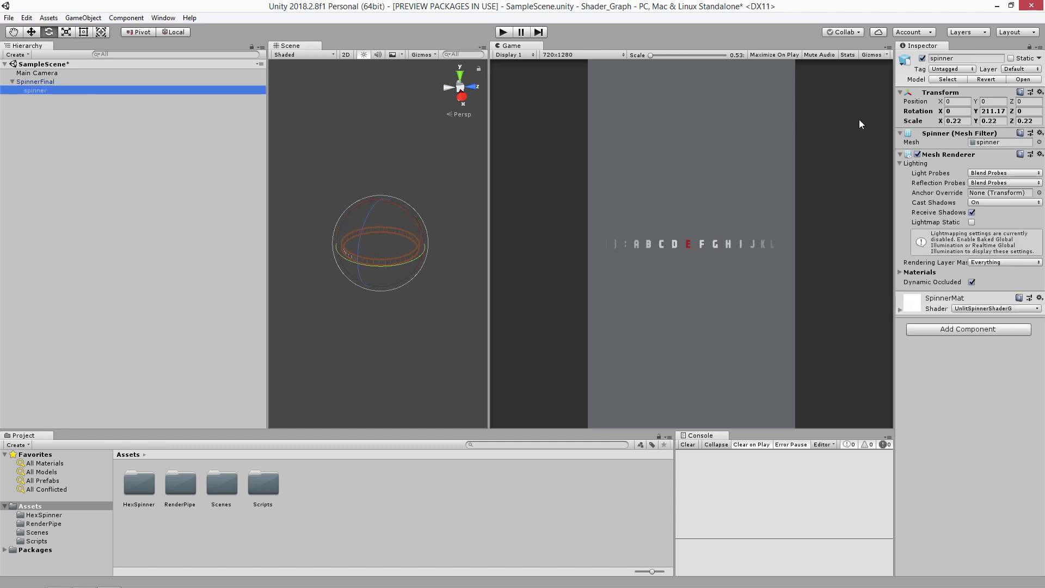
click(1004, 112)
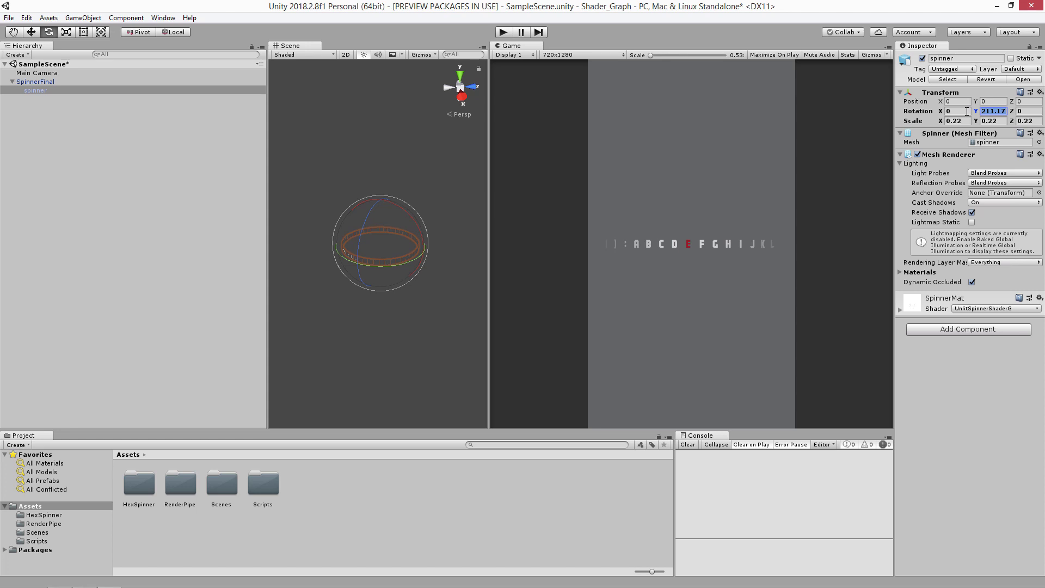
text(08)
key(BackSpace)
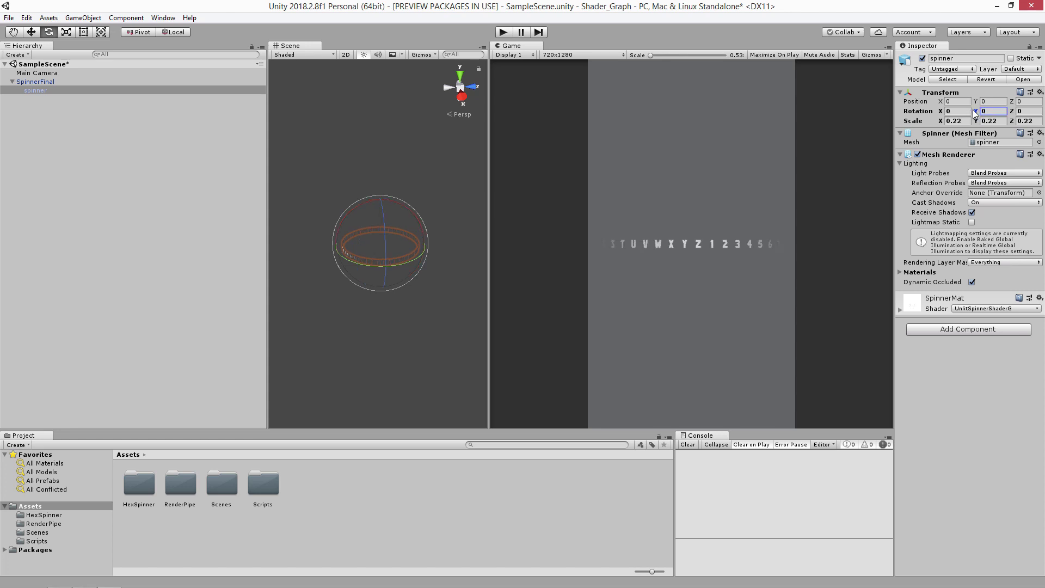
Turn the scene view to the spinner's front and set the spinner child object's Y rotation to 180.
click(74, 79)
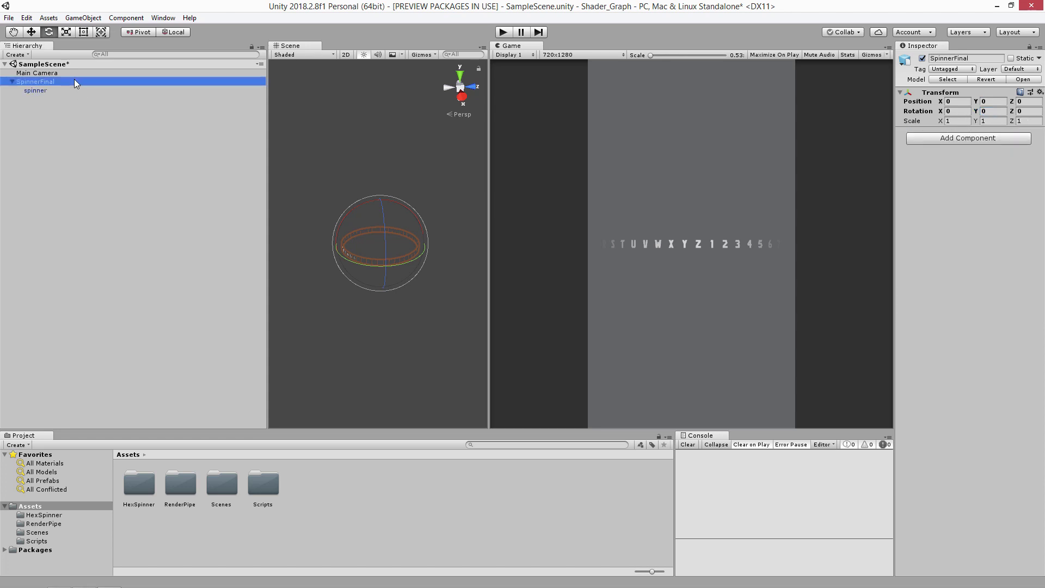
drag(204, 263, 205, 262)
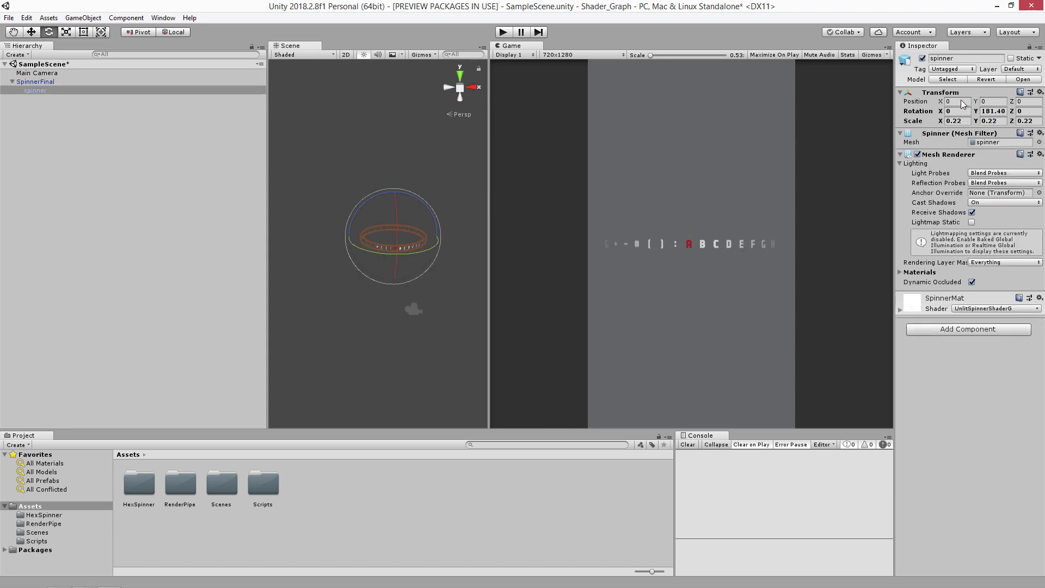
click(983, 111)
text(180)
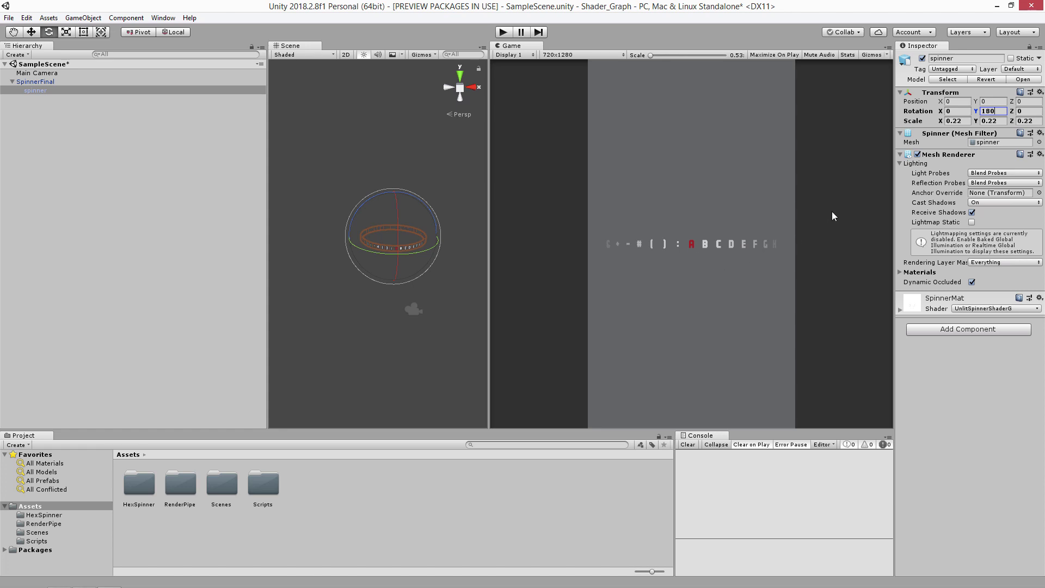
Attach the SpinnerCont script from the Scripts folder to SpinnerFinal and open it in Visual Studio.
click(44, 83)
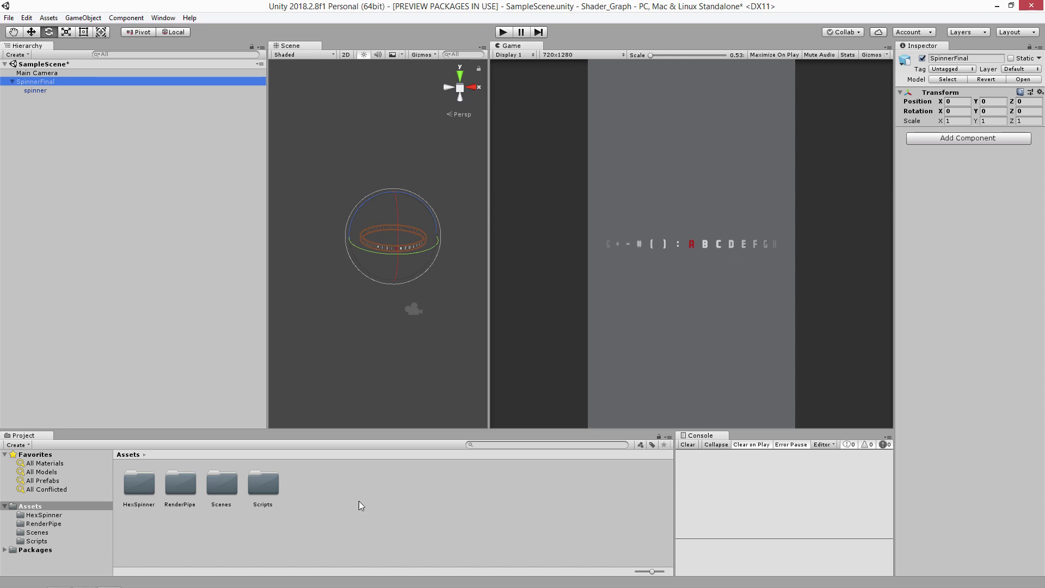
double_click(263, 487)
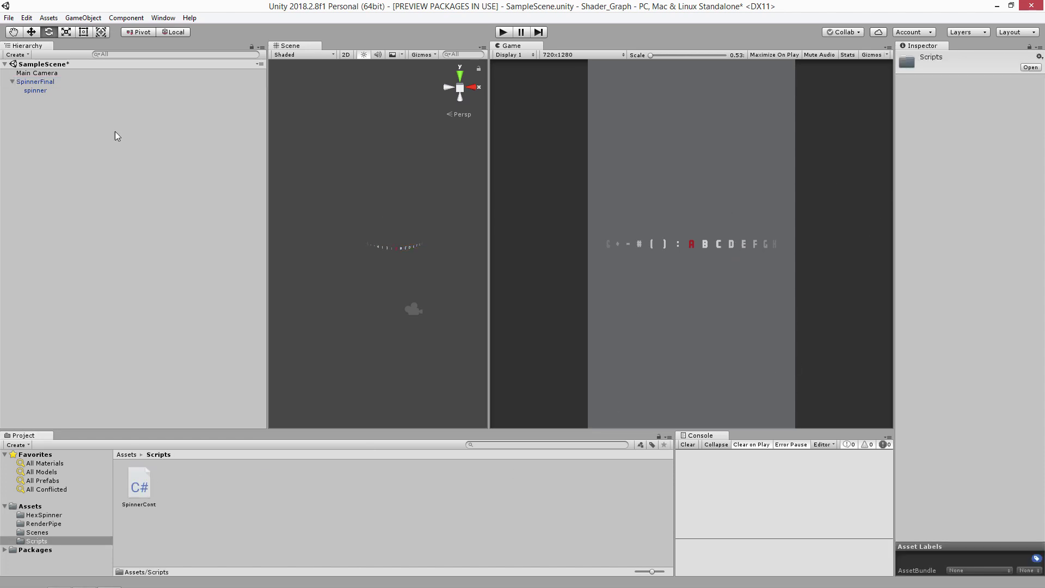
click(44, 80)
drag(144, 484, 973, 214)
double_click(998, 142)
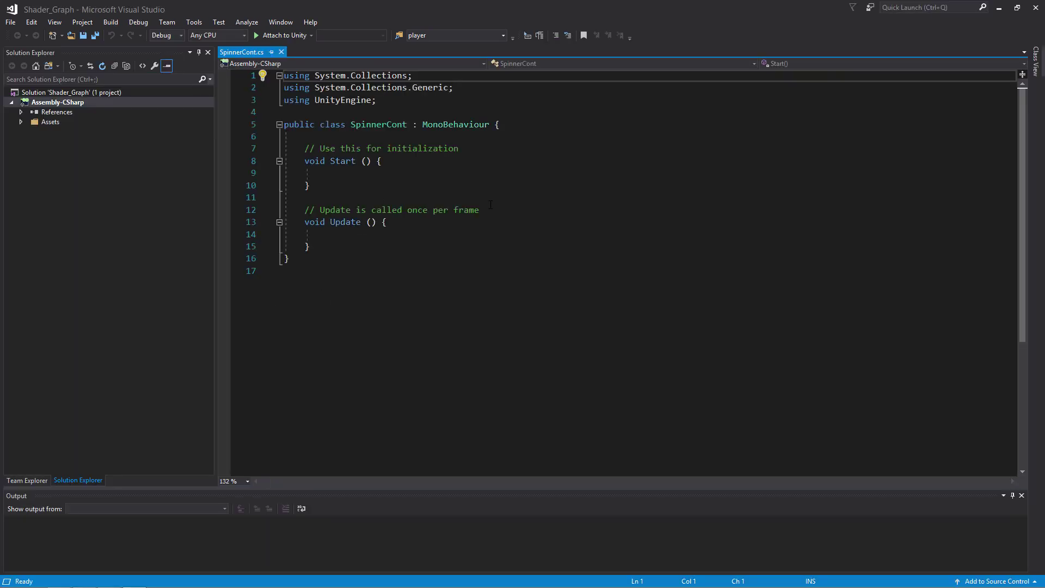
Delete the Start method and the template comments from SpinnerCont, leaving several blank lines above Update.
drag(481, 210, 304, 148)
key(BackSpace)
key(Return)
key(Return)
key(Return)
key(Return)
key(Return)
key(Return)
key(Return)
click(332, 150)
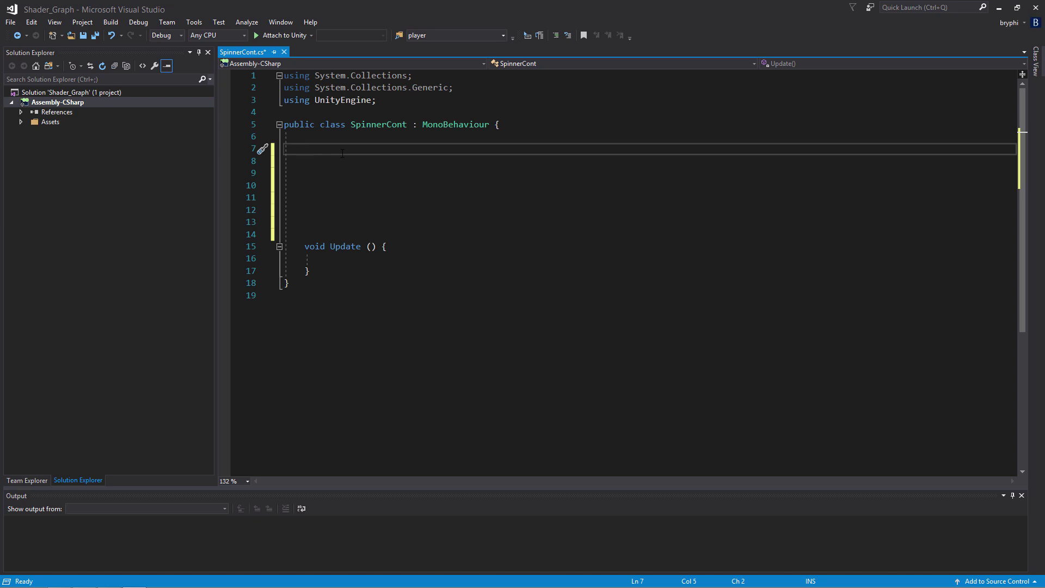
Declare the integer fields p1, p2, p3 and currentRotStep at the beginning of the SpinnerCont class.
text(int p1, p1, p3, current)
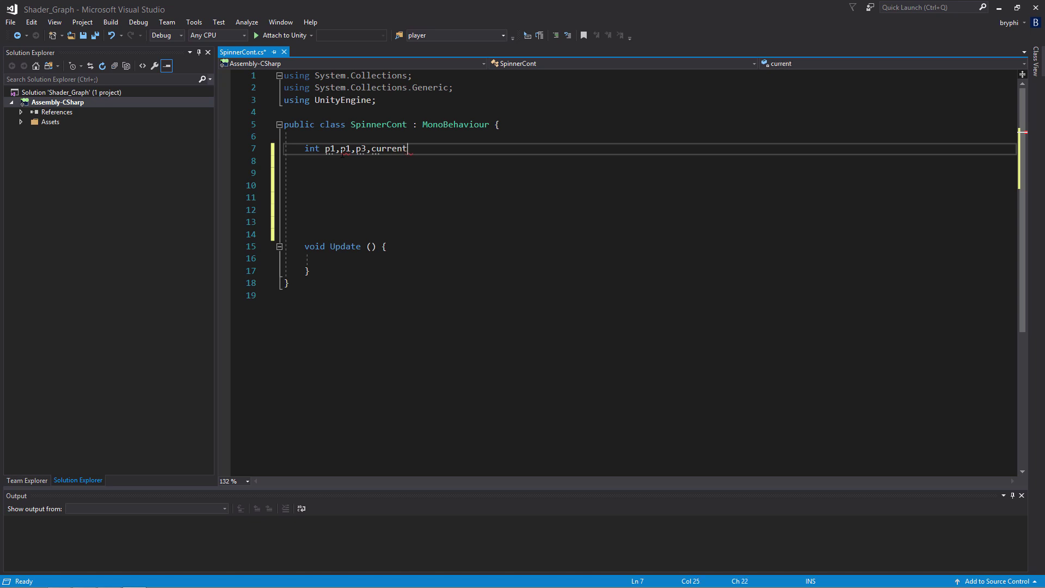
text(RotStep)
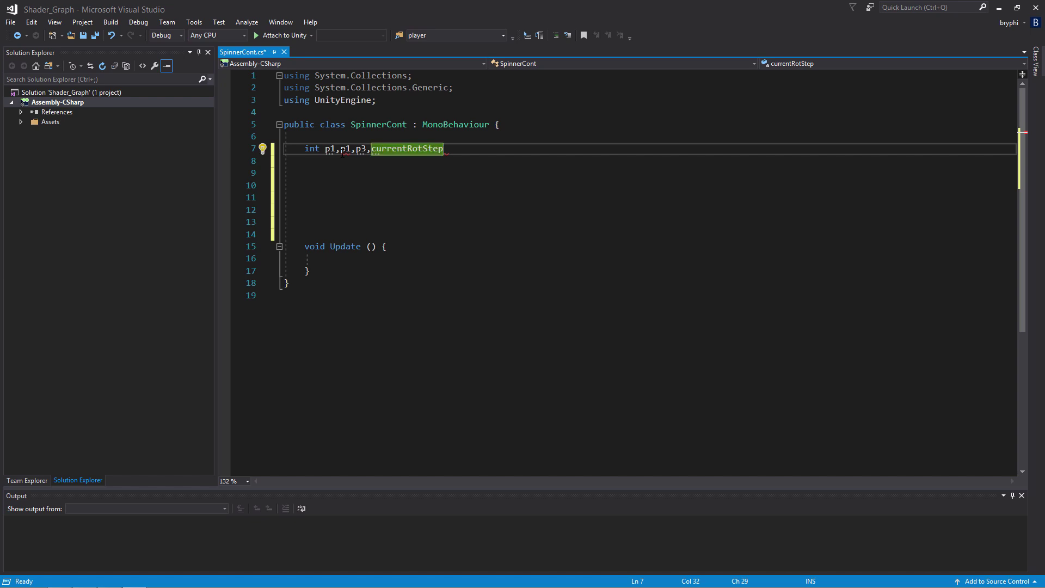
text(;)
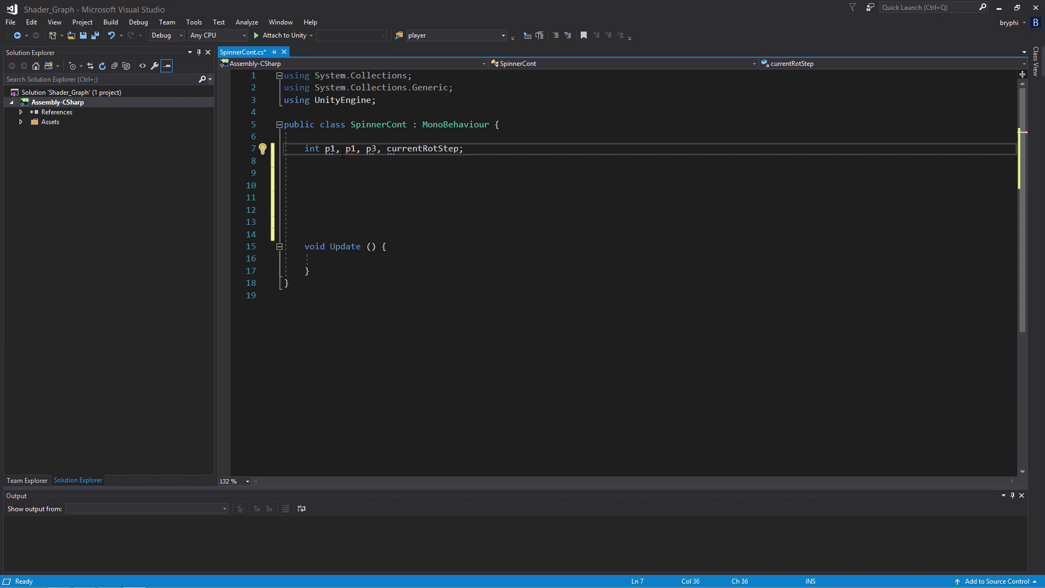
double_click(350, 149)
text(p2)
click(467, 149)
Declare a boolean field named spinning below the integer fields.
key(Return)
text(bool)
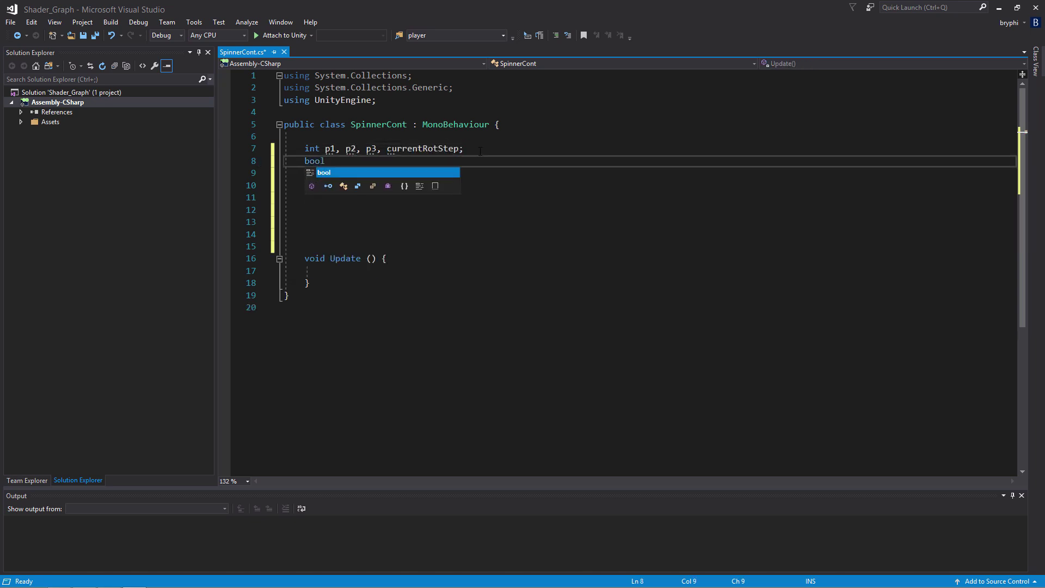
text( spin)
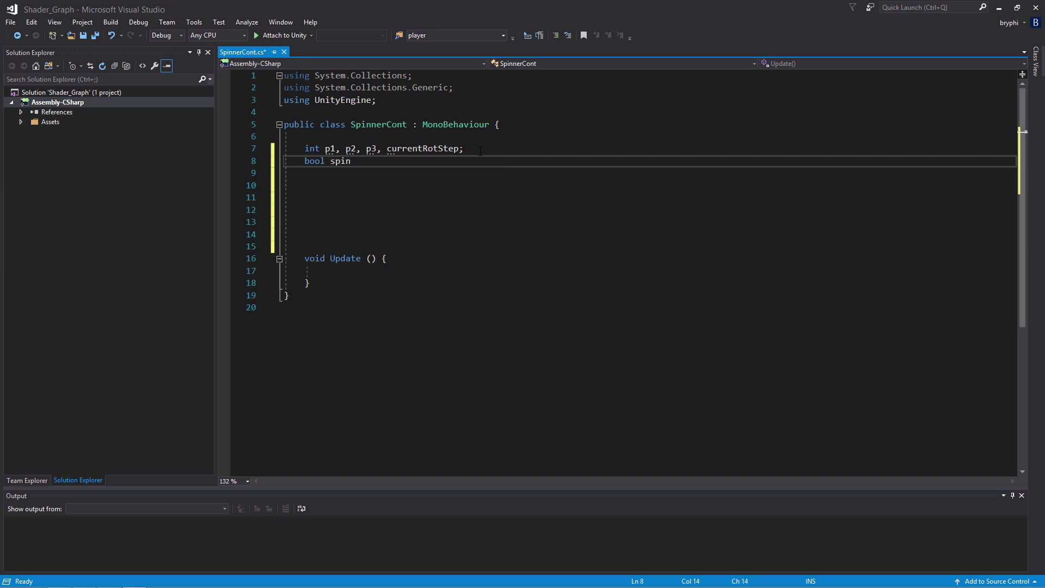
text(ning;)
key(Return)
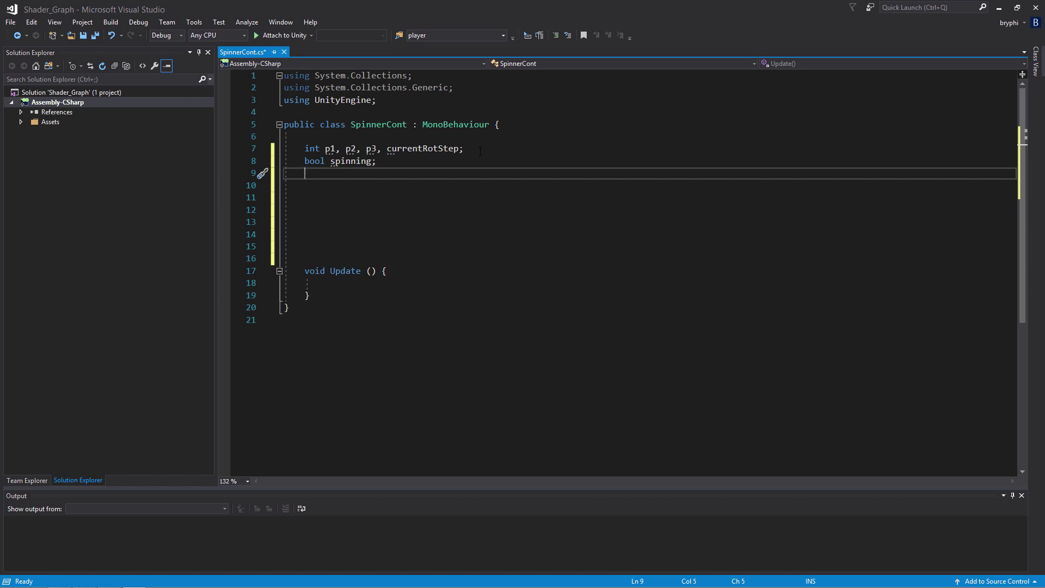
Declare a constant integer count with the value 49 below the spinning field.
text(const int)
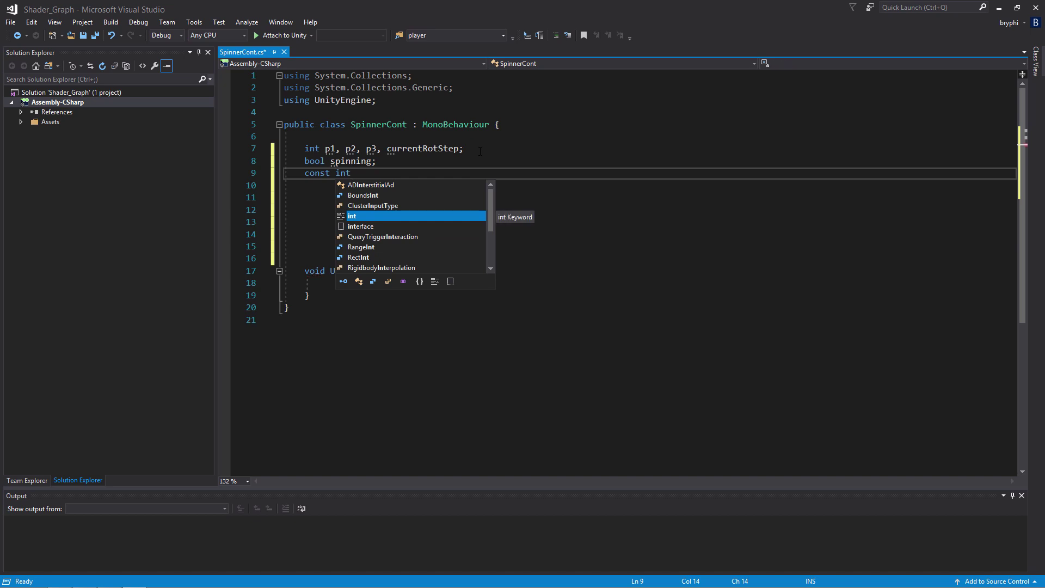
text(co)
text(unt)
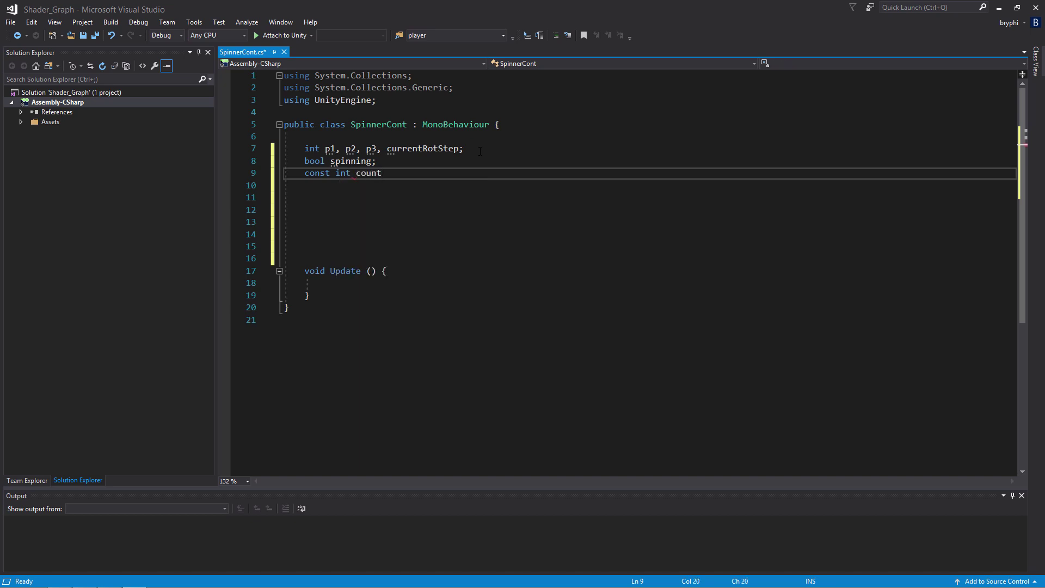
text( 49;)
text( =)
click(420, 172)
key(Return)
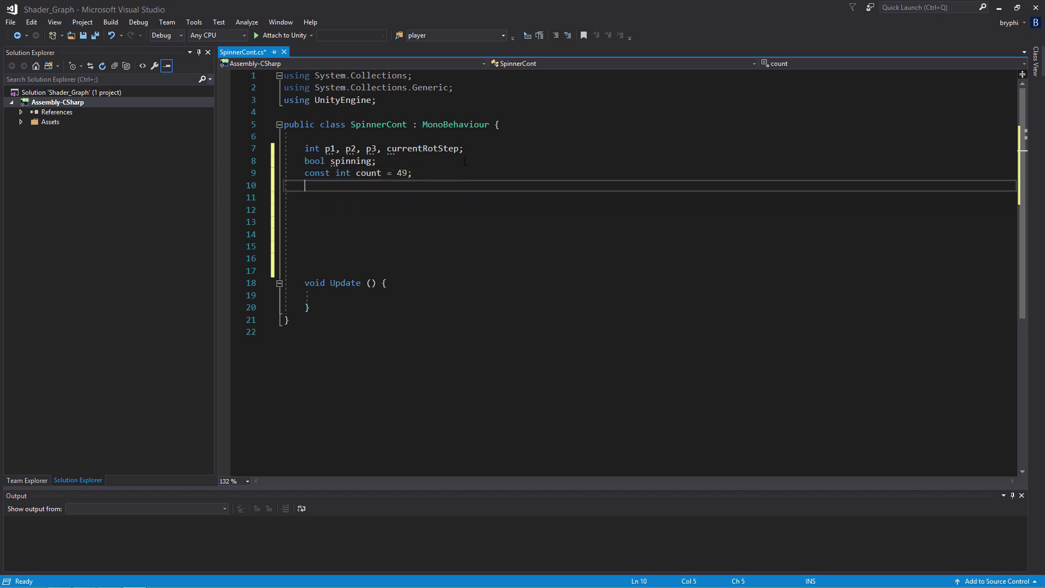
Declare a constant float stepAngle equal to 360f / count below the count constant.
text(const float stepAngle)
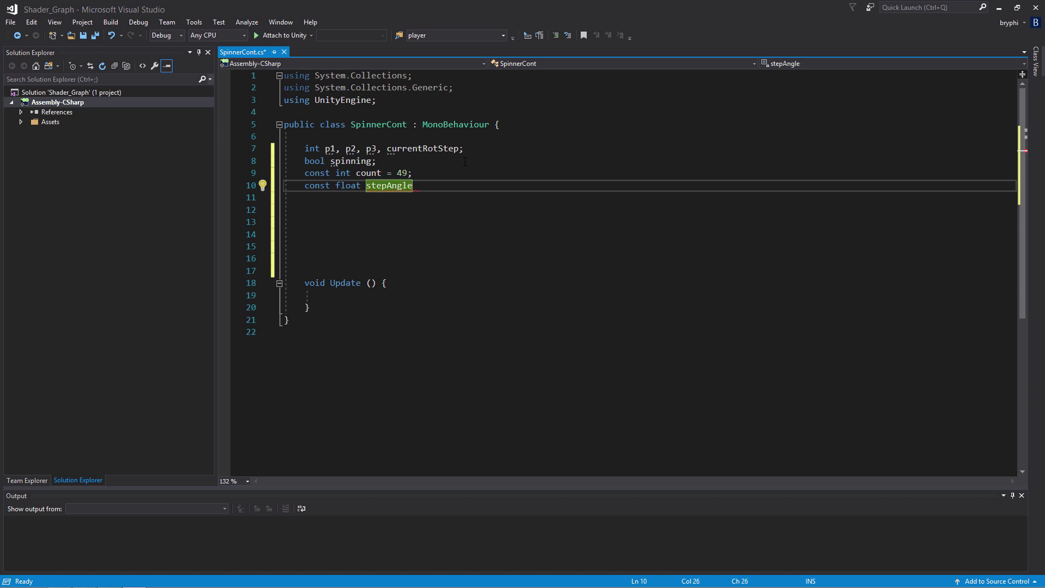
text( =)
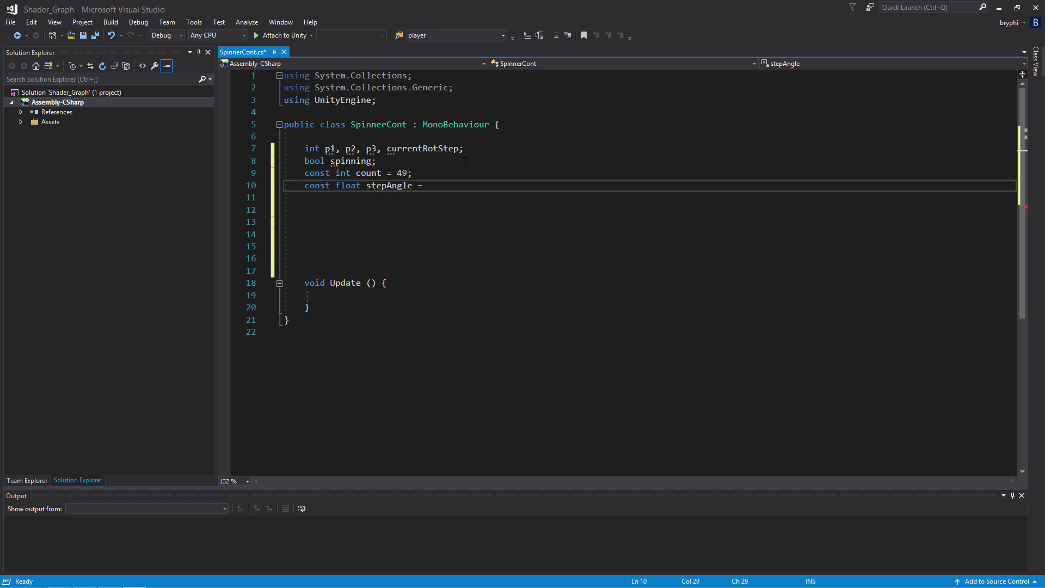
text( 360f / co)
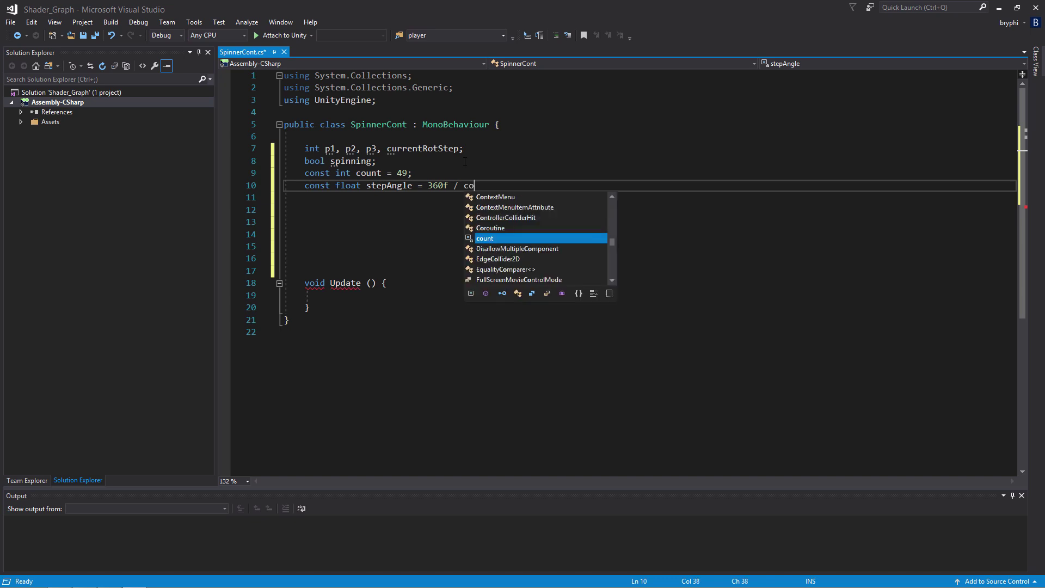
text(unt;)
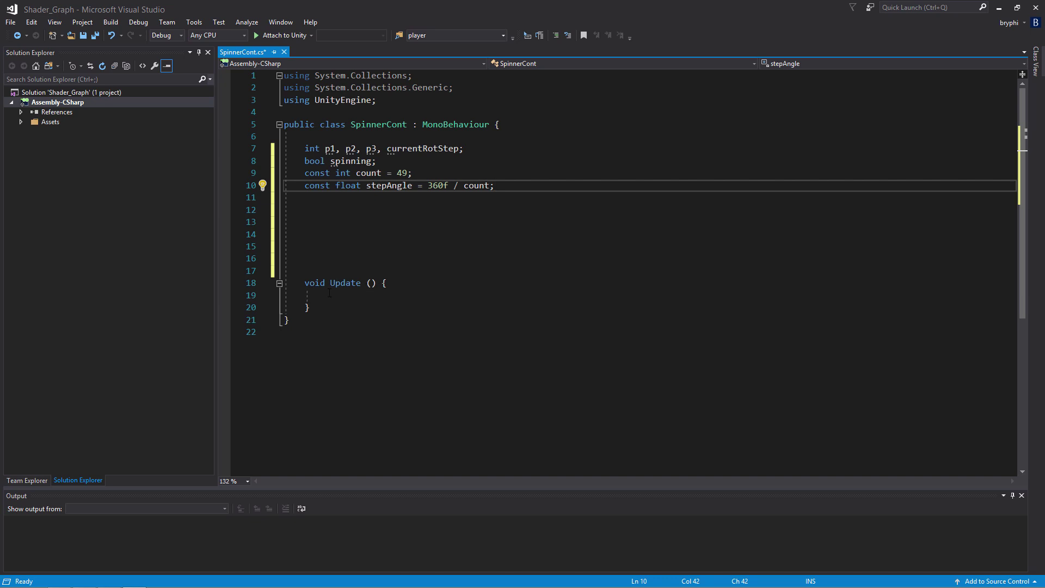
Call HandleInput() inside the Update method's body.
click(376, 294)
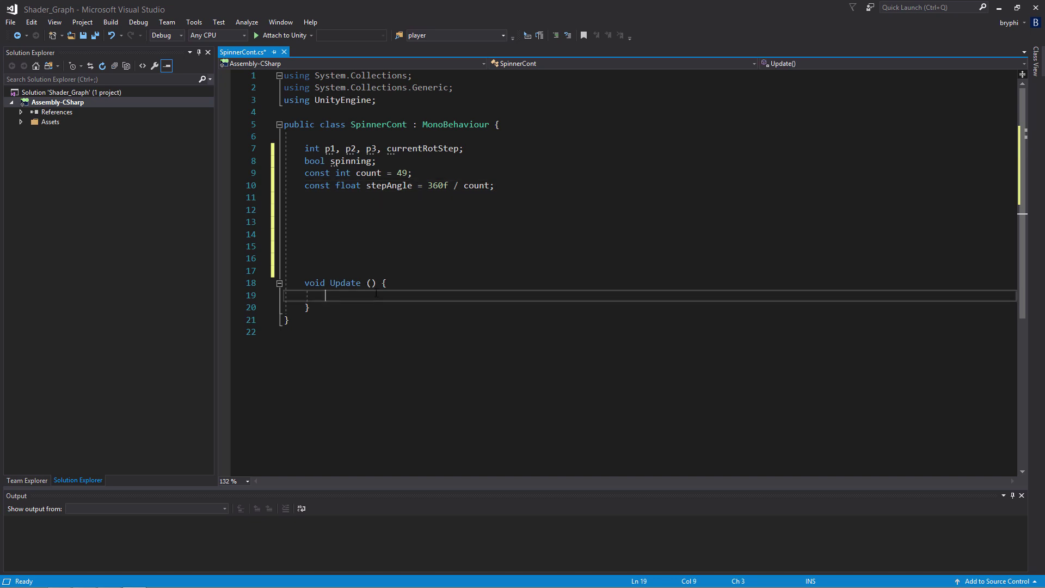
key(ctrl+space)
text(Hna)
key(BackSpace)
key(BackSpace)
text(an)
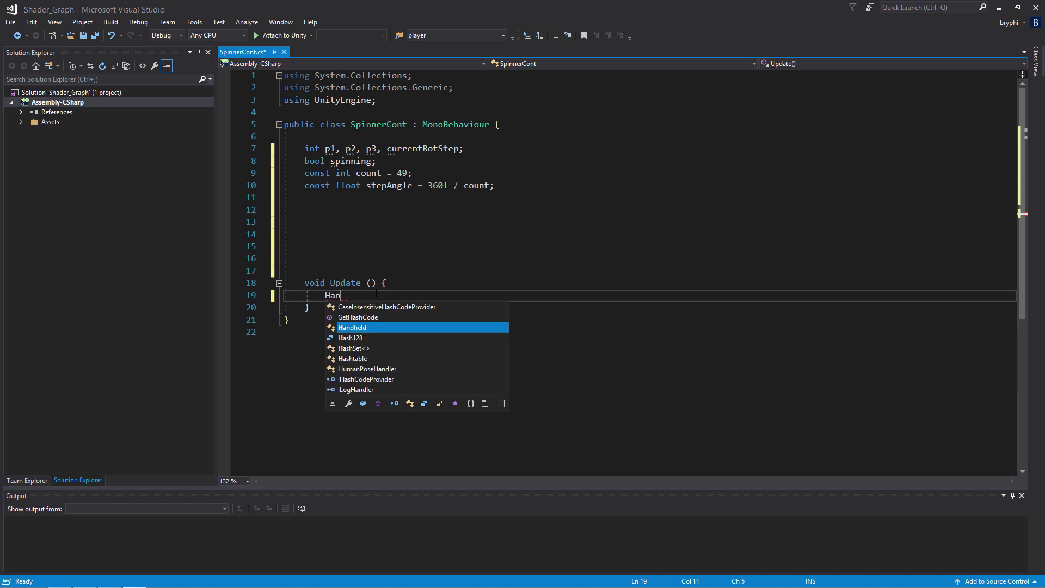
text(dleI)
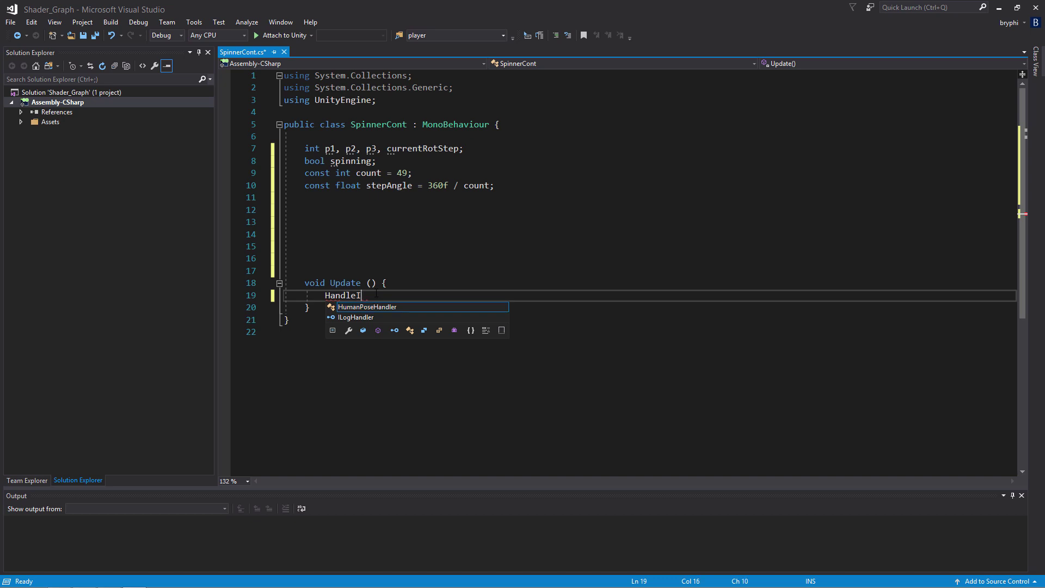
text(nput())
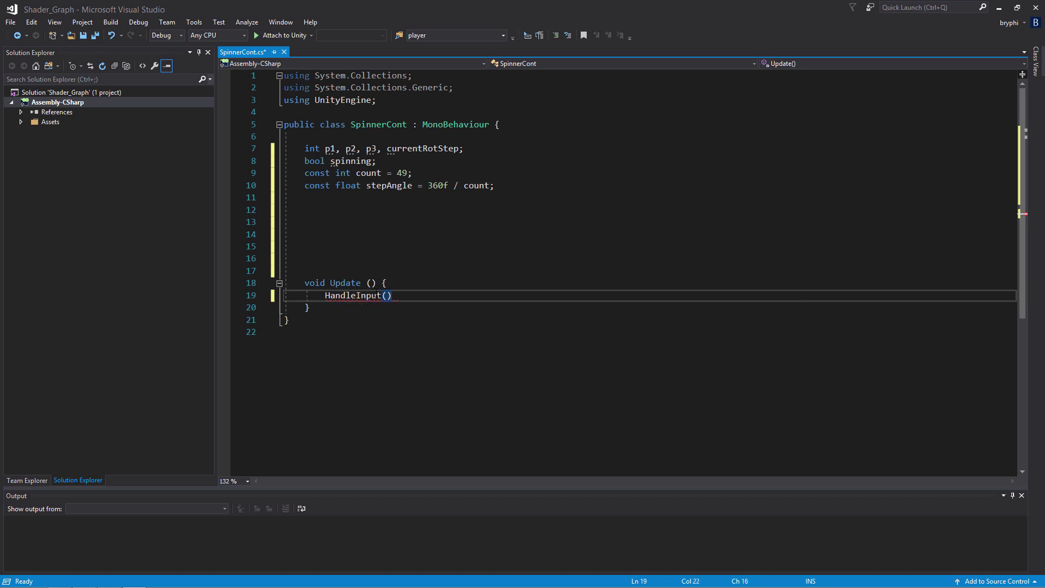
text(;)
Insert a block of blank lines between the Update method and the closing brace of the class.
click(339, 308)
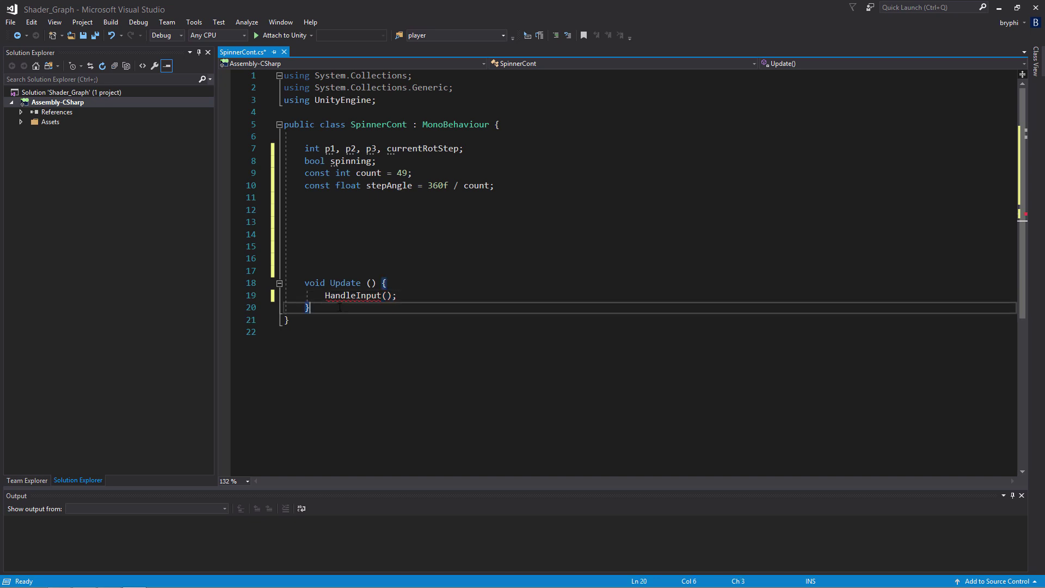
key(Return)
key(Return)
key(Return)
key(Return)
key(Return)
key(Return)
key(Return)
key(Return)
key(Return)
key(Return)
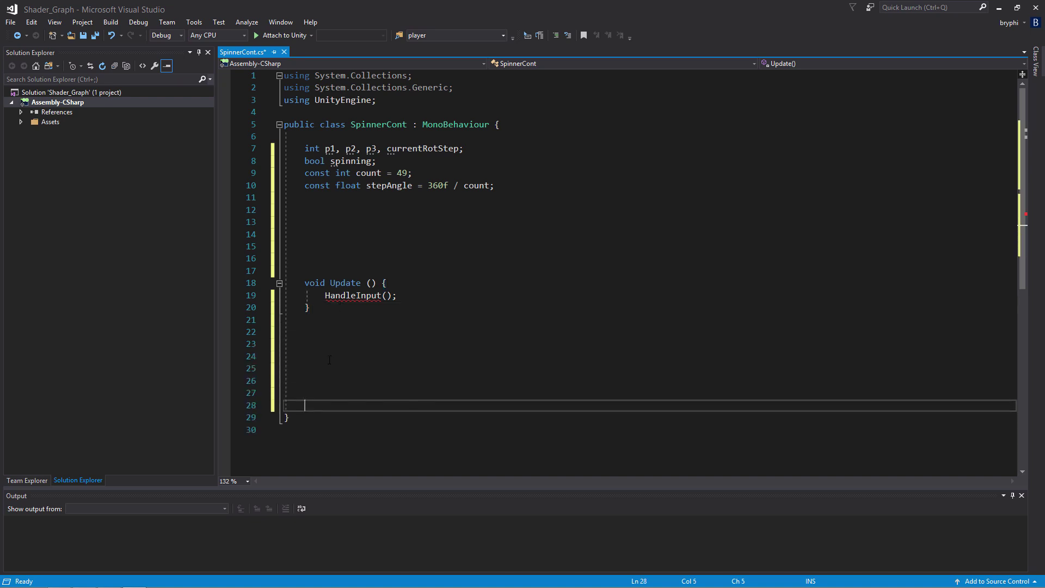
Create an empty void HandleInput() method a few lines below Update, with several blank lines between its braces.
click(321, 359)
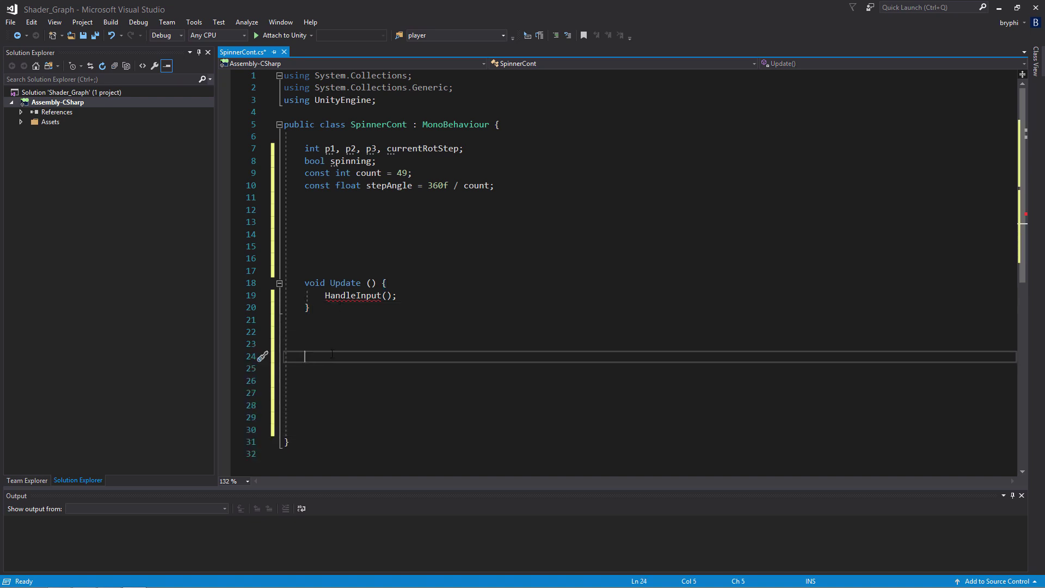
text(void Ha)
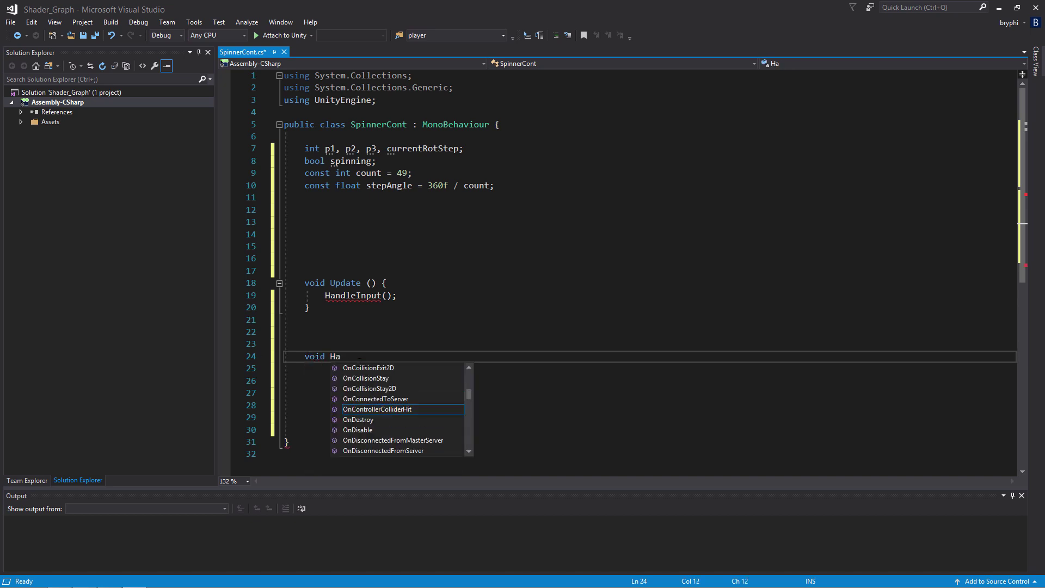
text(ndle)
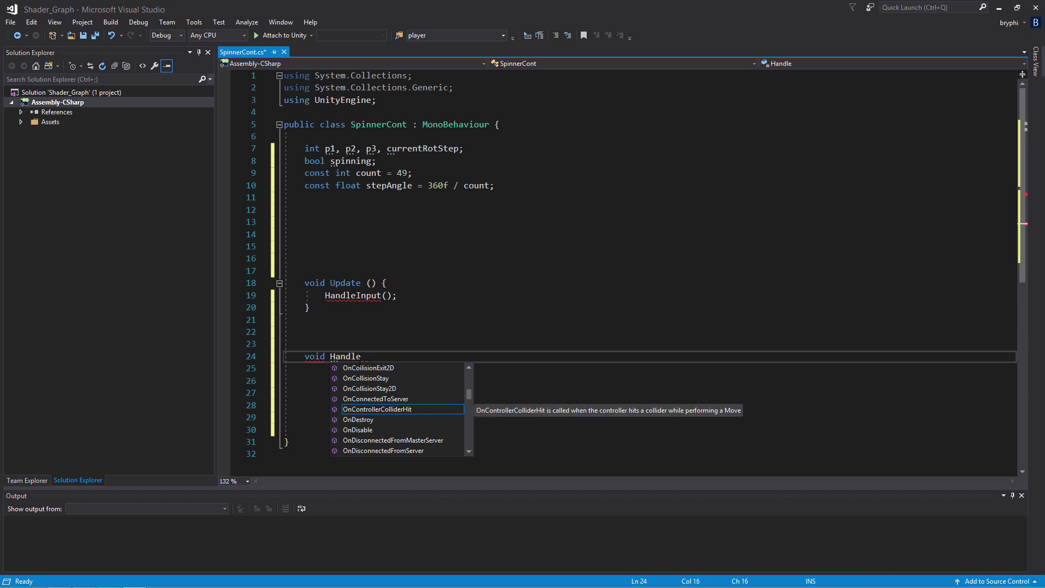
text(Input() {)
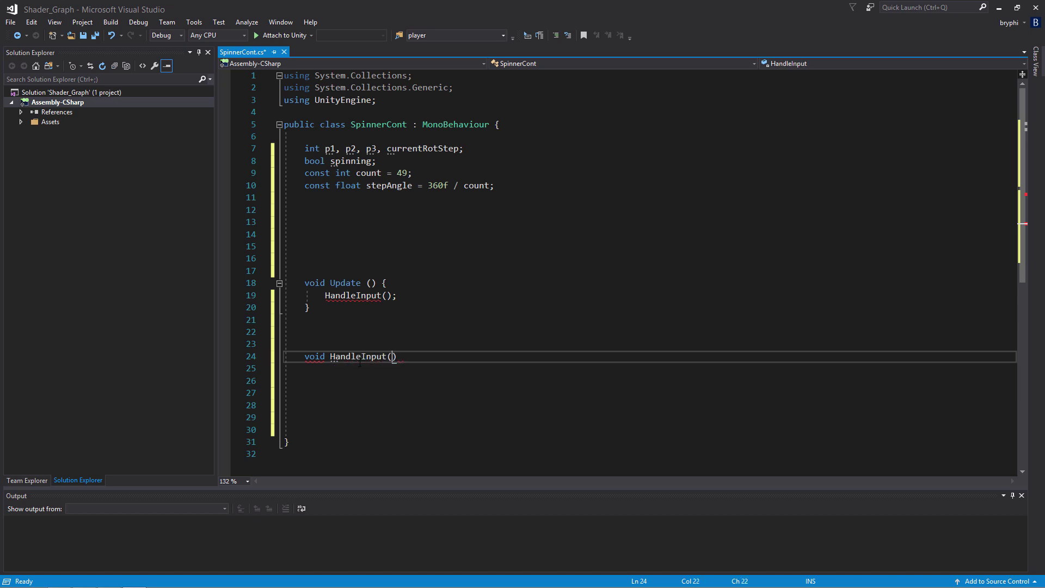
key(Return)
key(Return)
key(Return)
key(Return)
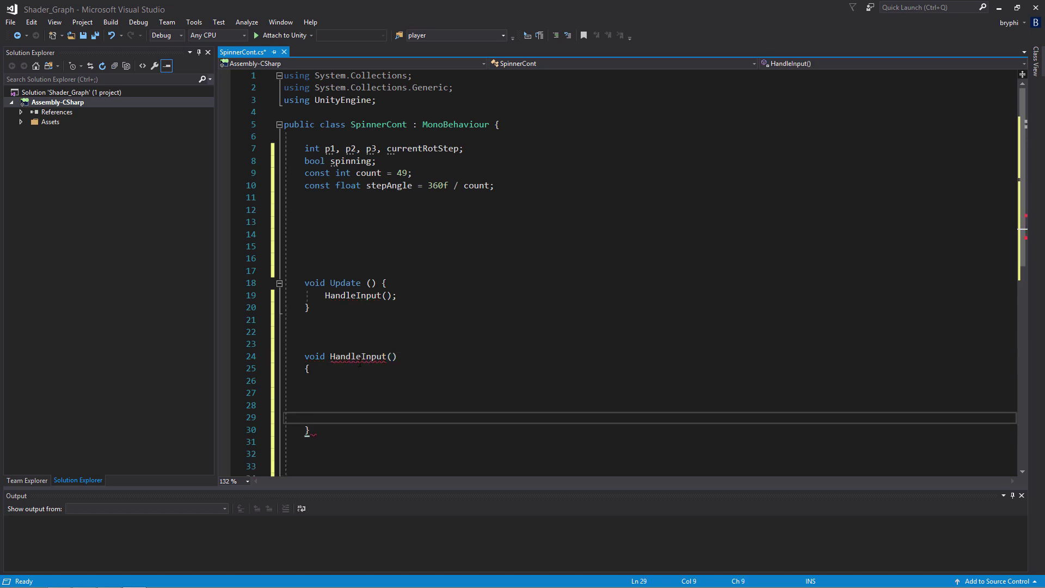
key(Up)
key(Up)
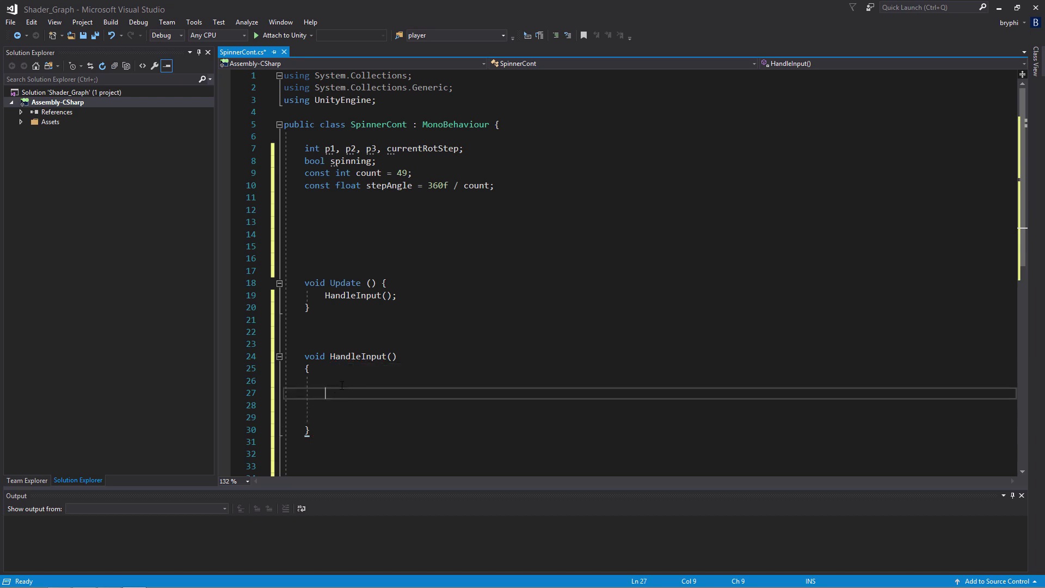
key(Up)
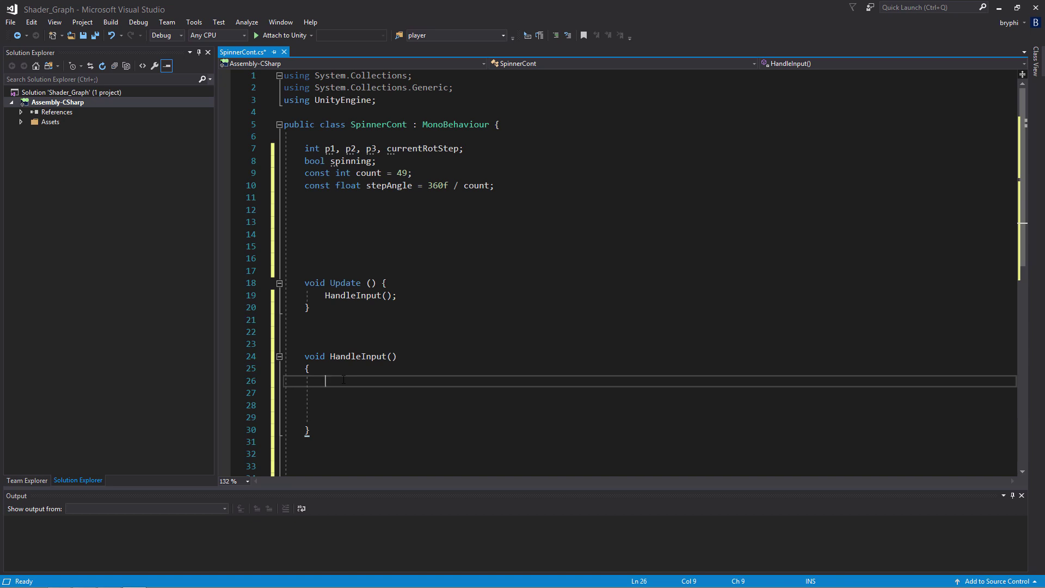
Start the HandleInput body with an if condition that checks Input.GetMouseButton(0).
text(if(in)
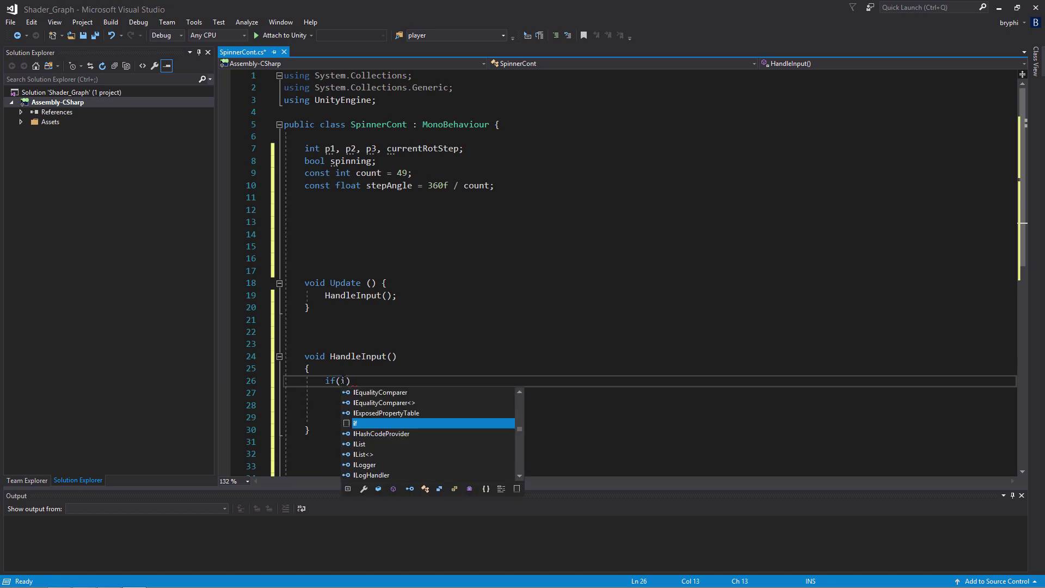
text(p)
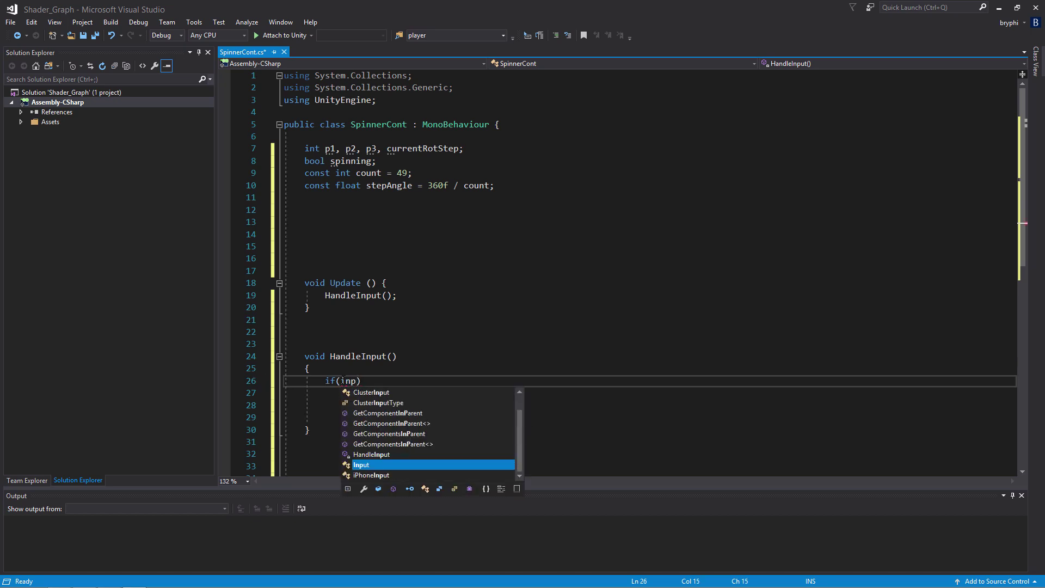
key(Tab)
text(.get)
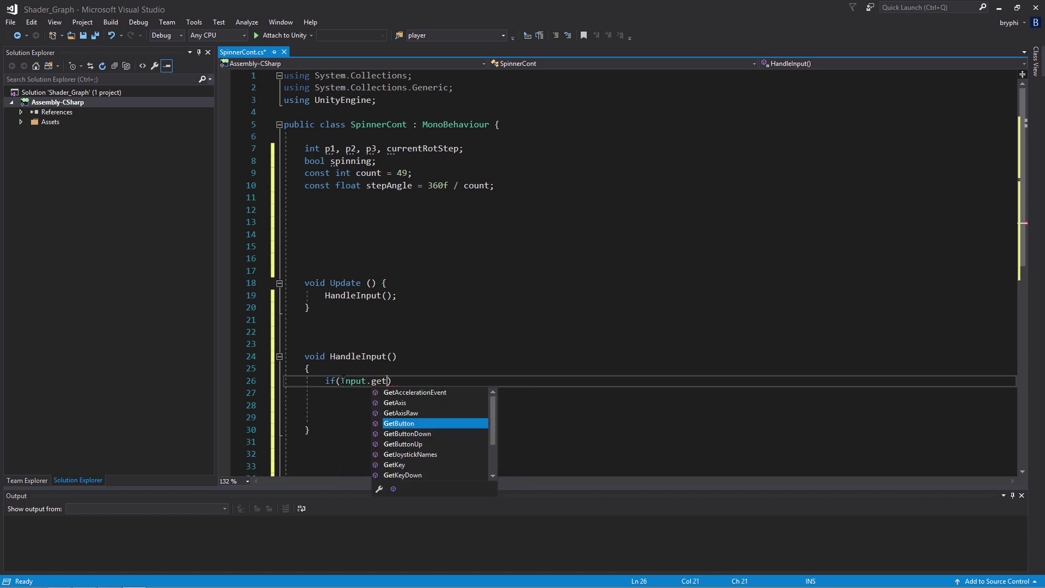
text(m)
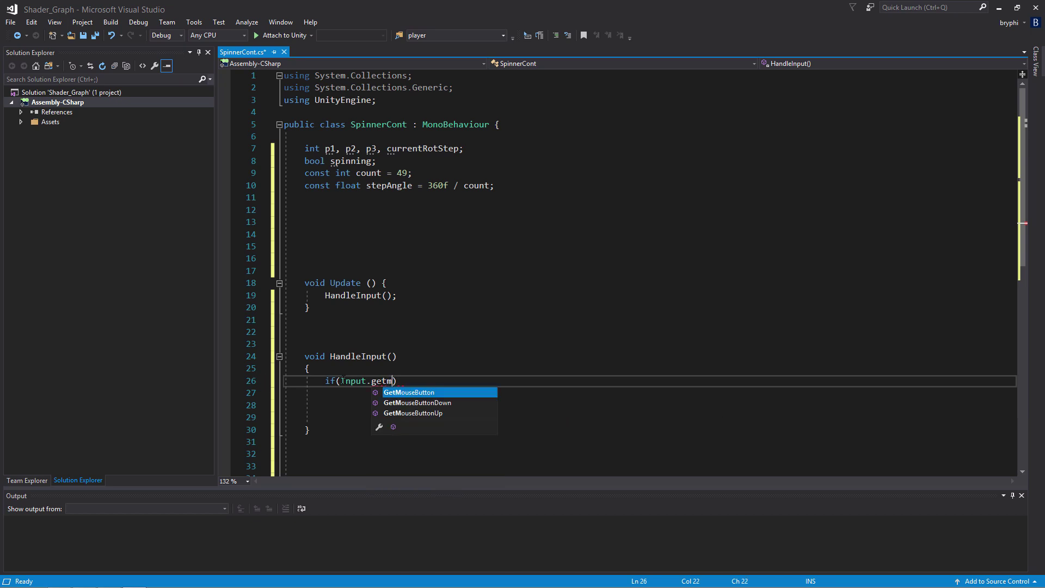
double_click(424, 392)
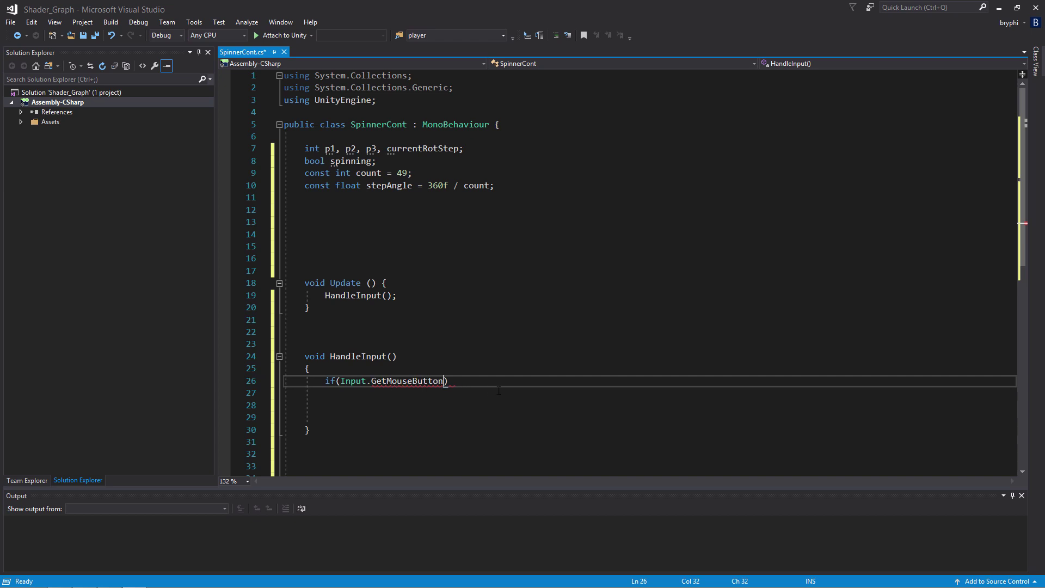
text(()
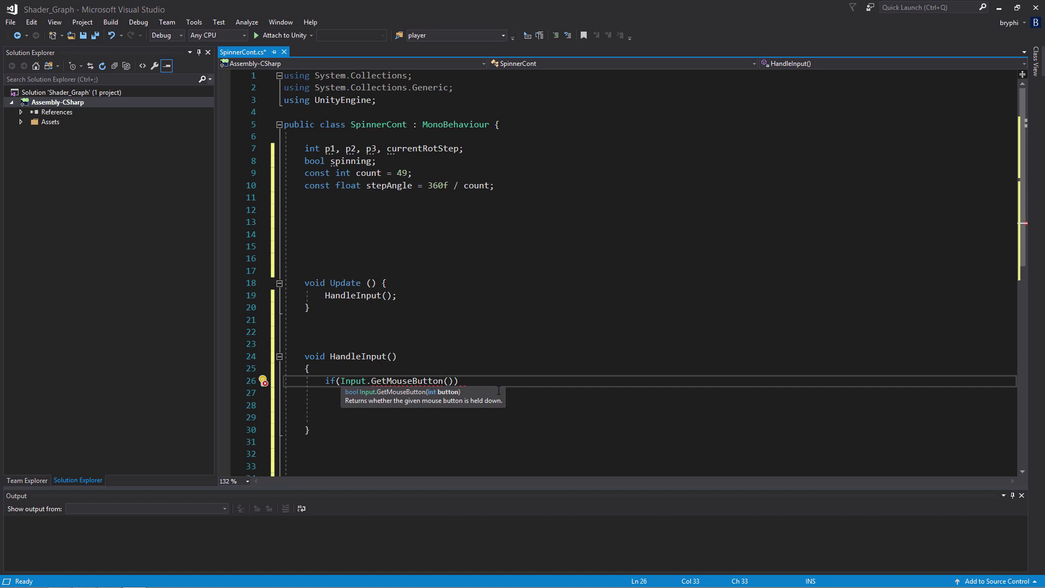
text(0)))
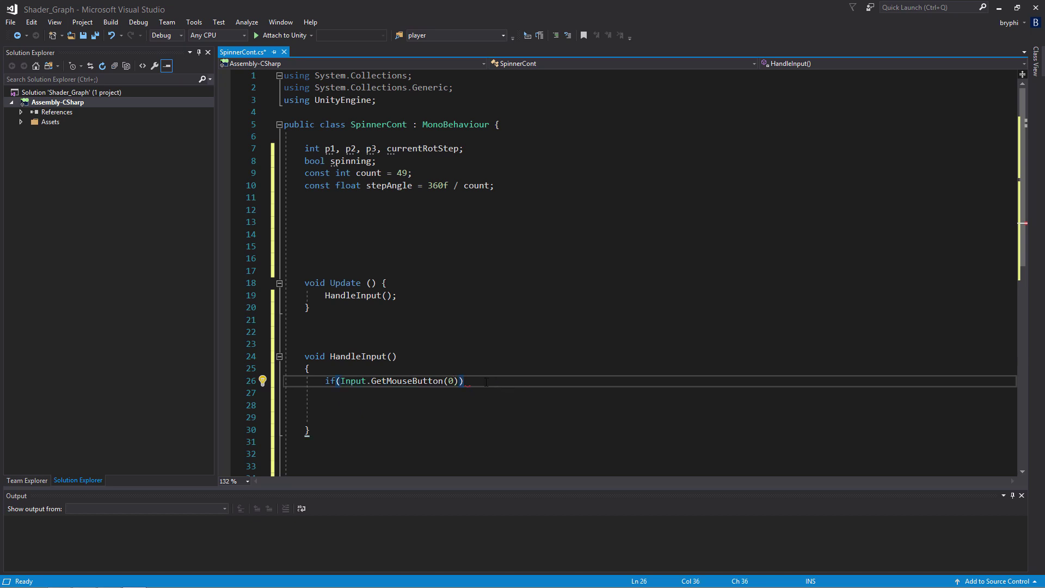
Give the mouse button if statement a braced body containing several blank lines.
key(Return)
text({)
key(Return)
key(Return)
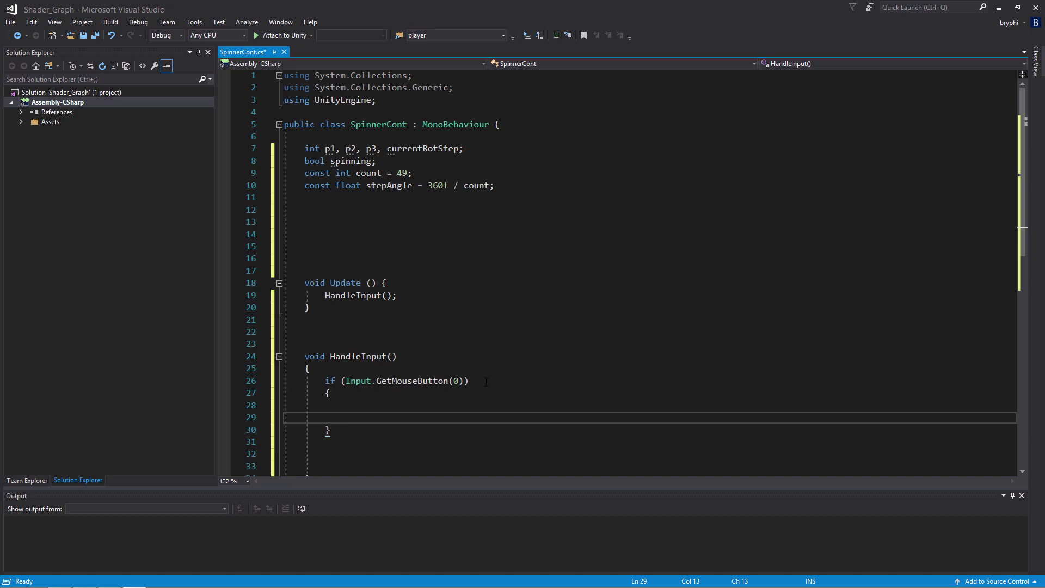
key(Return)
key(Return)
key(Return)
click(372, 407)
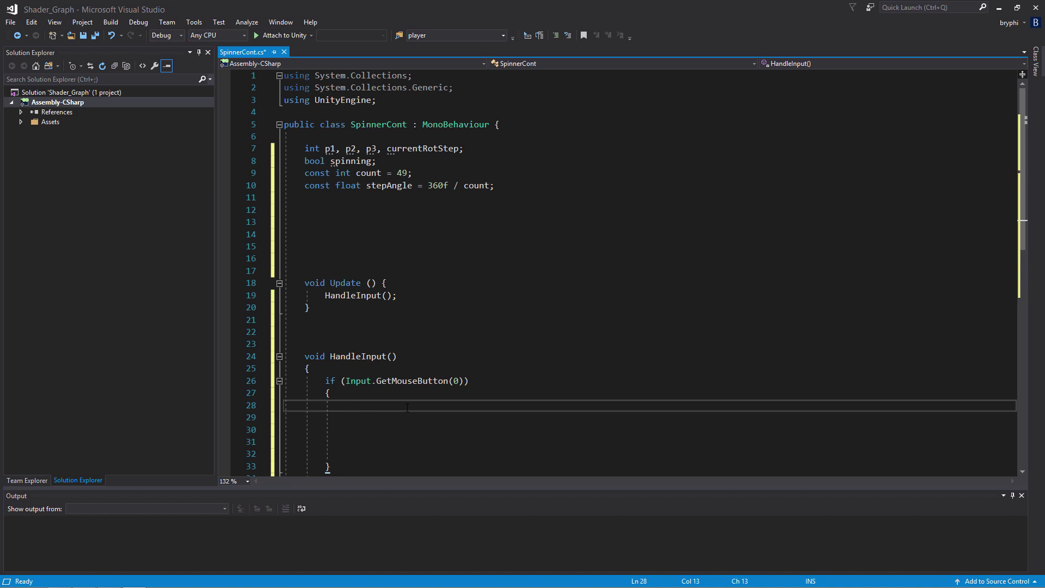
Nest an if (!spinning) condition inside the mouse button block, with a braced body containing several blank lines.
text(if(!Sp)
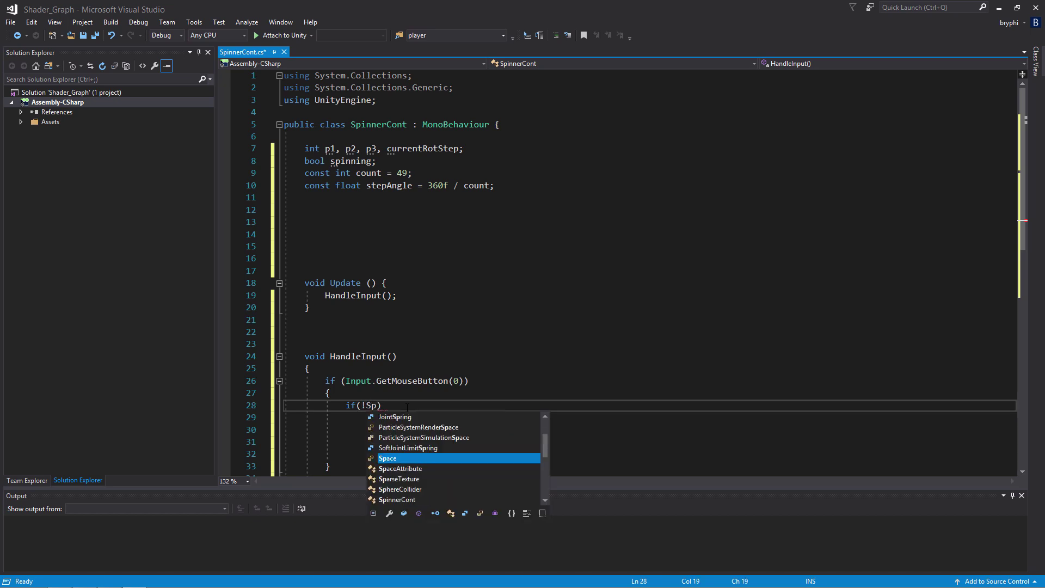
text(i)
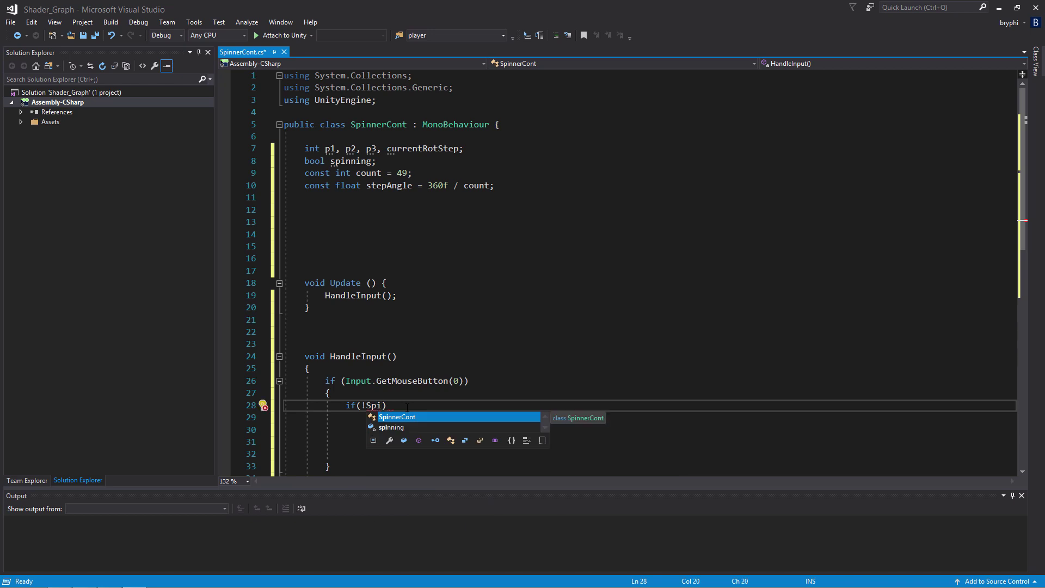
double_click(390, 427)
click(423, 406)
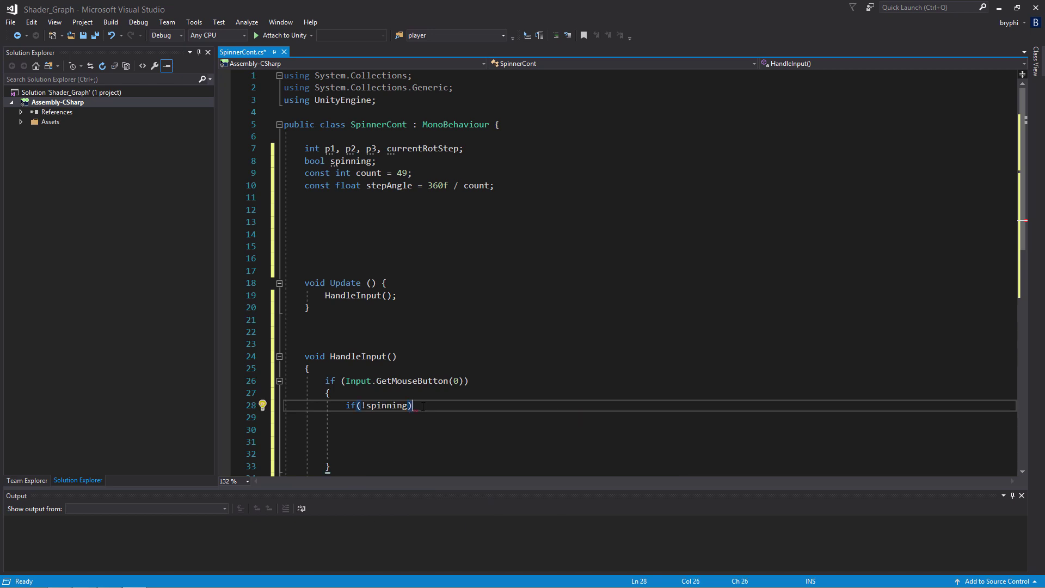
key(Return)
text({)
key(Return)
key(Return)
key(Return)
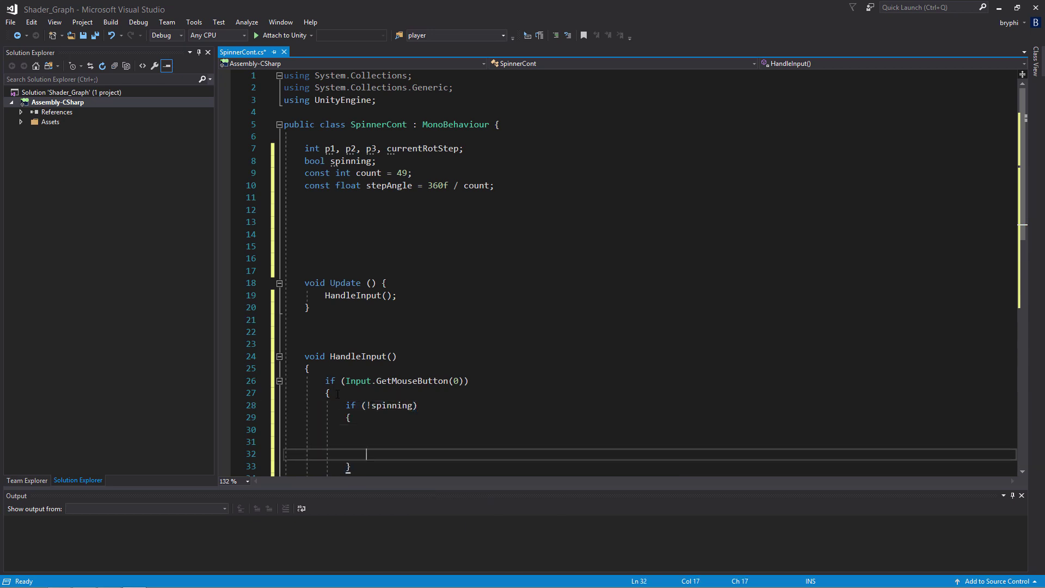
Add the statement spinning = true; as the first line inside the if (!spinning) block.
click(384, 433)
text(spinnin)
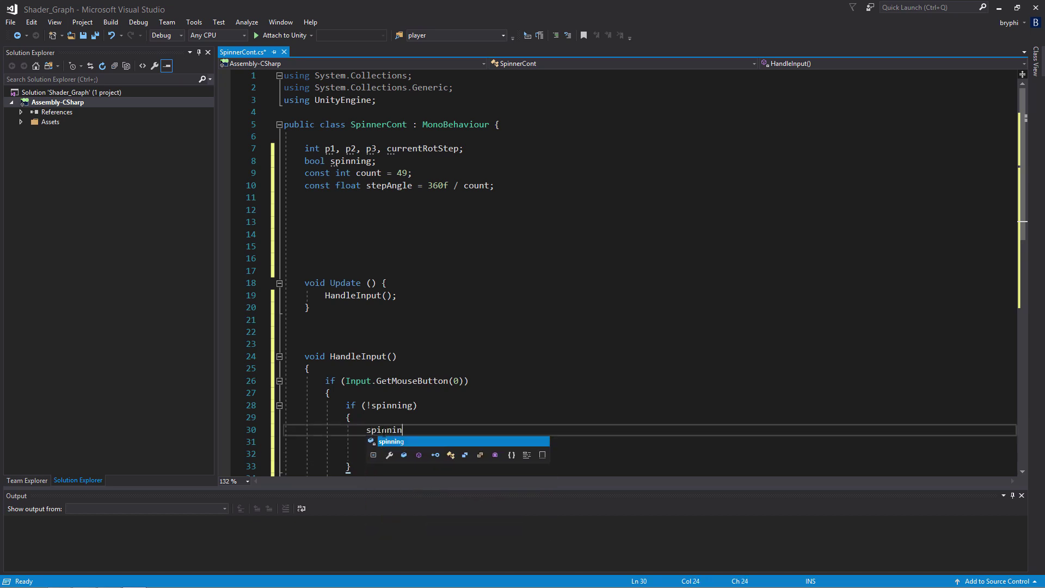
key(Tab)
text(= true)
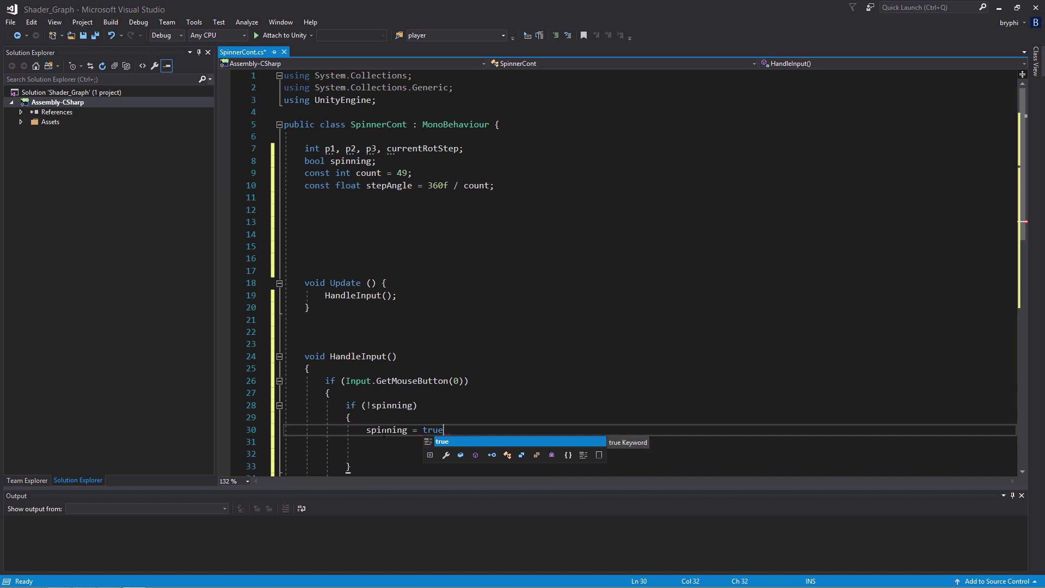
text(;)
Below spinning = true, assign p1 = (int)Input.mousePosition.x / count;.
key(Return)
text(p1 = )
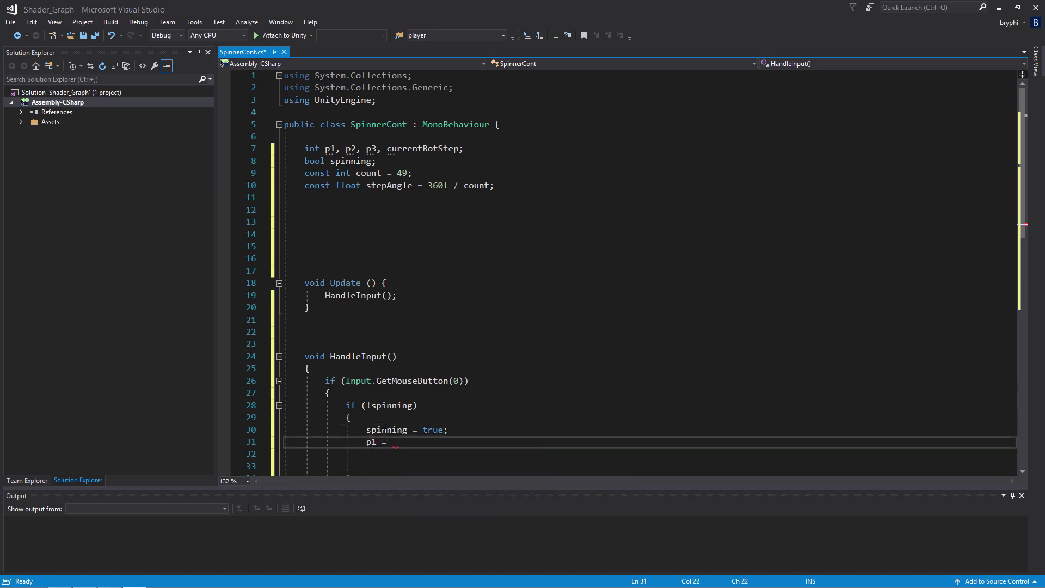
text(imp)
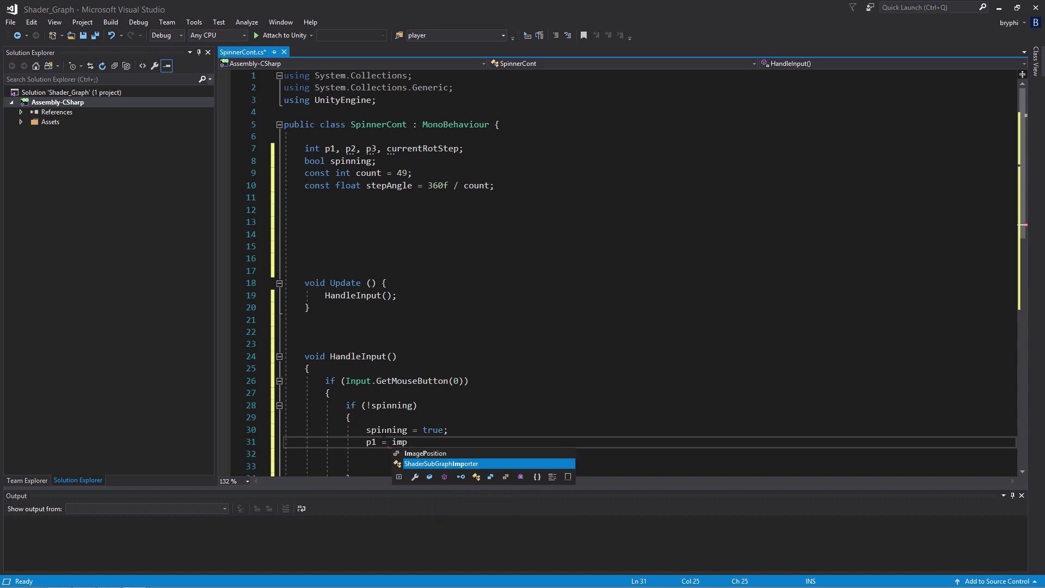
key(BackSpace)
key(BackSpace)
key(BackSpace)
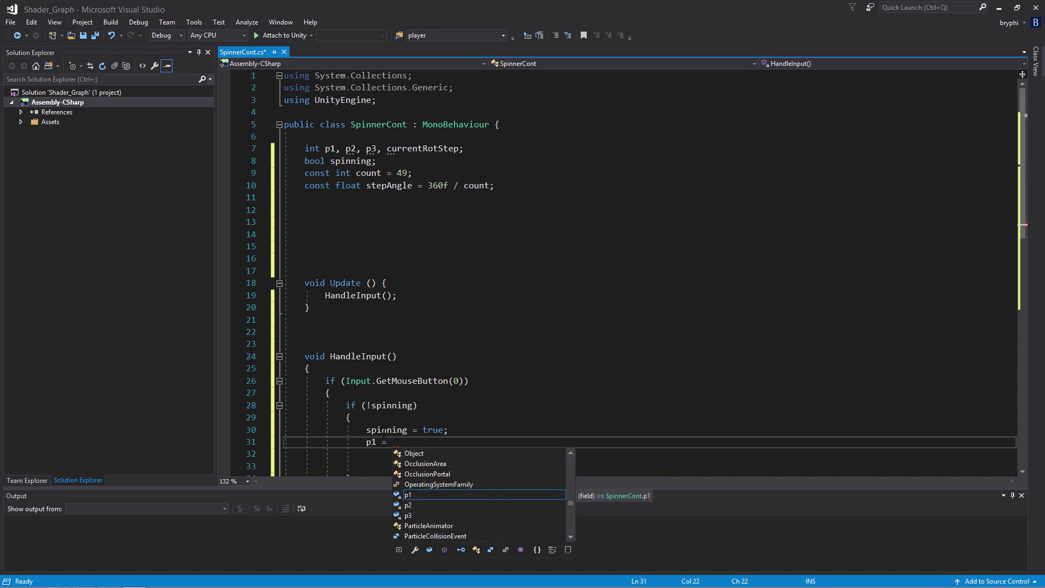
text((int)
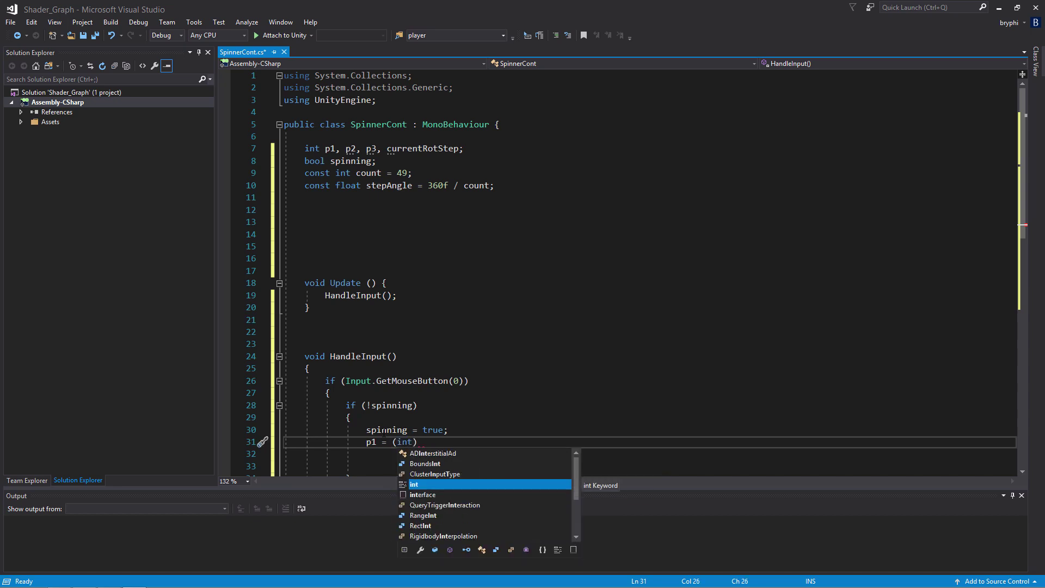
text() )
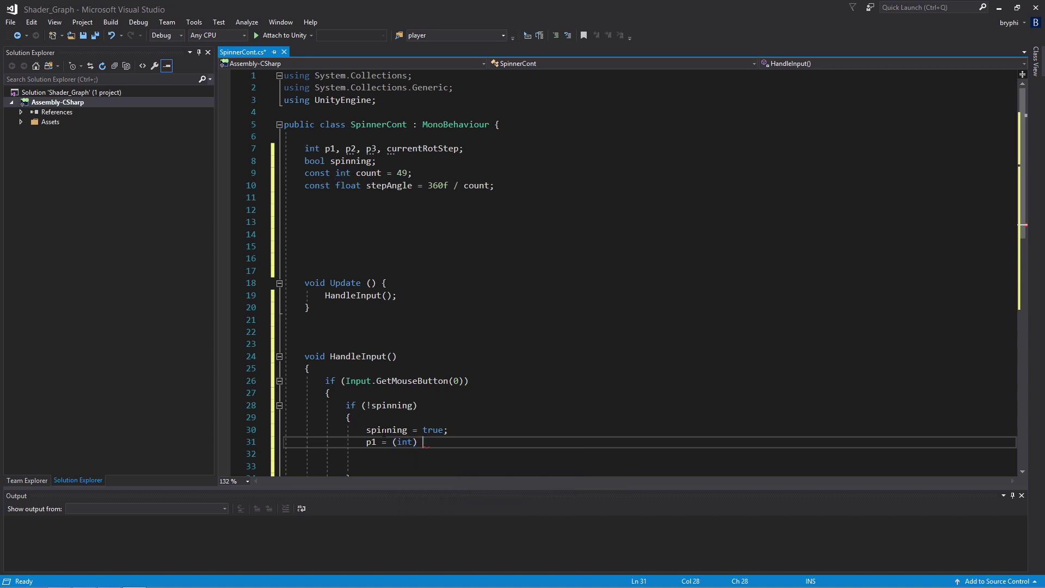
text(inp)
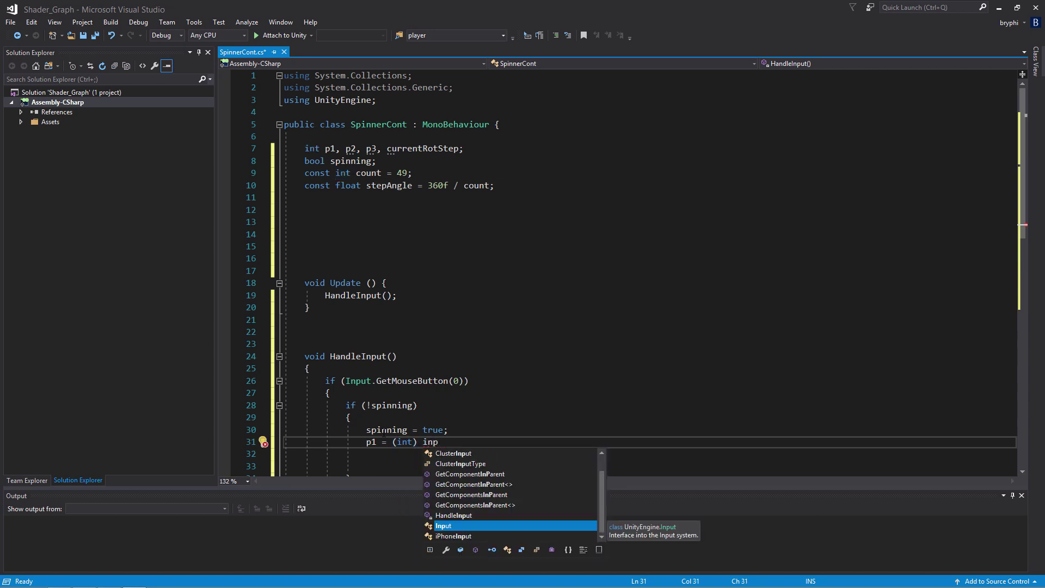
text(.mo)
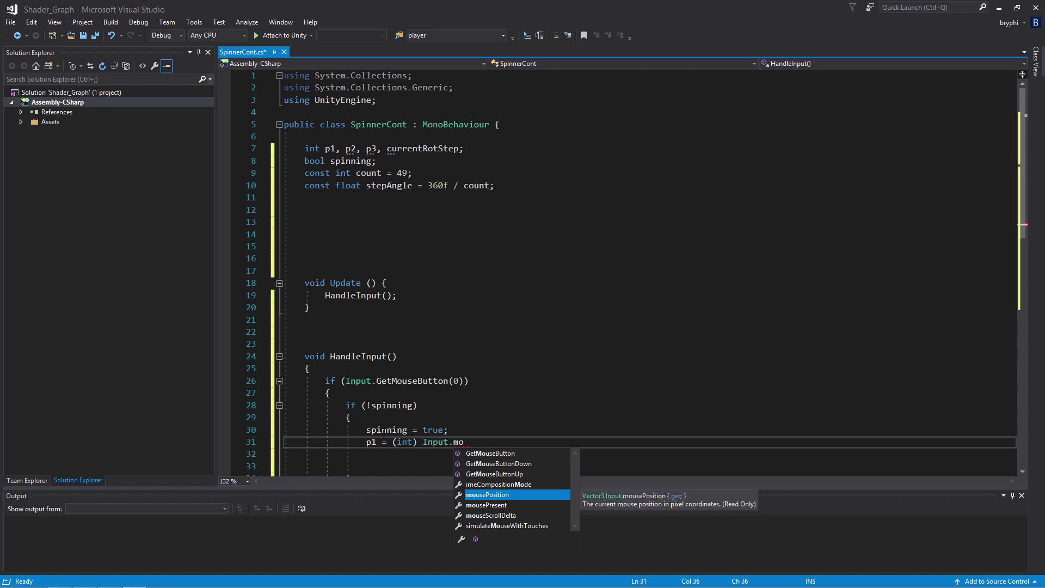
key(Tab)
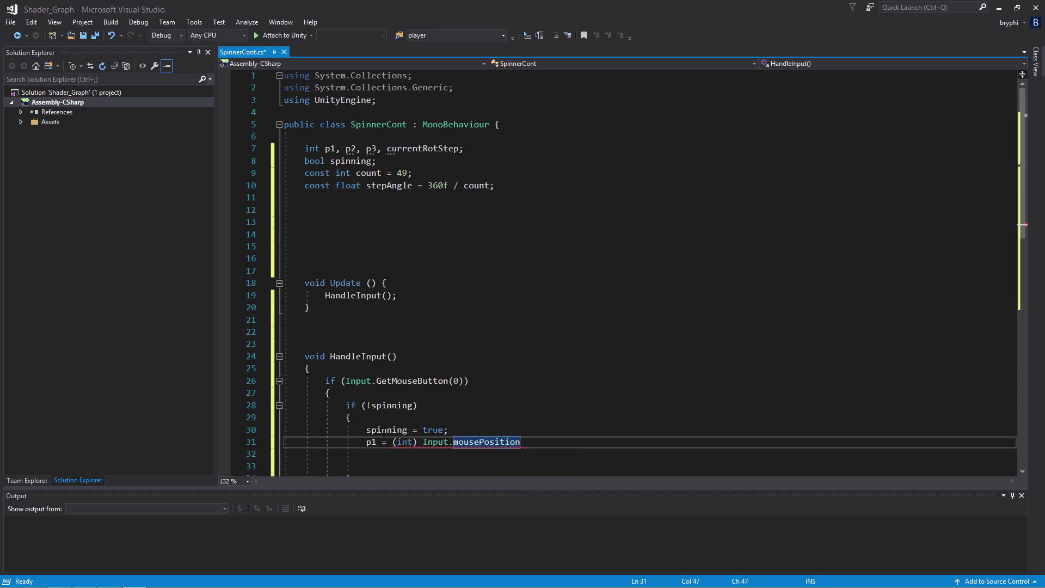
text(.x)
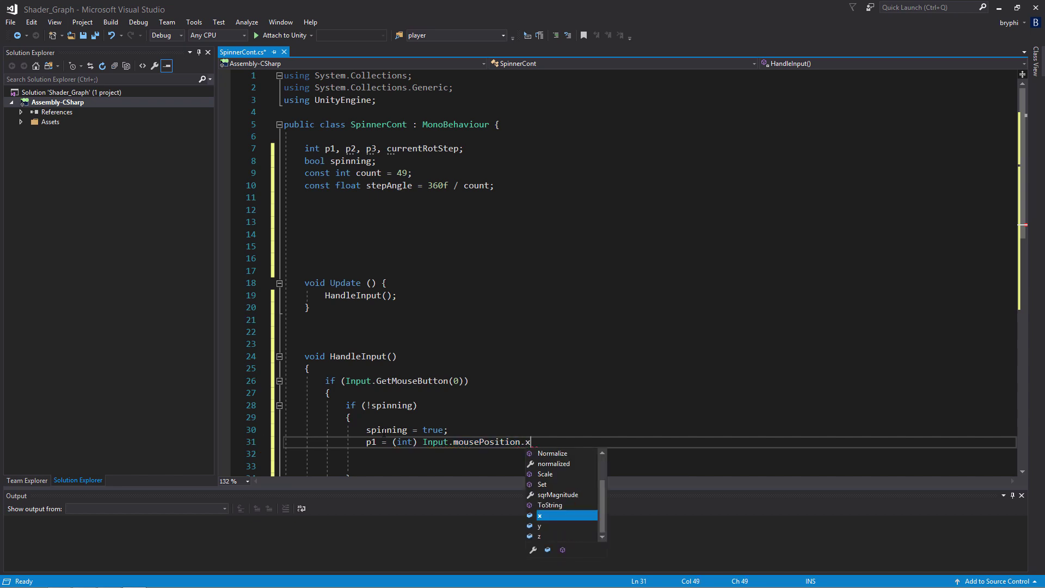
text( / co)
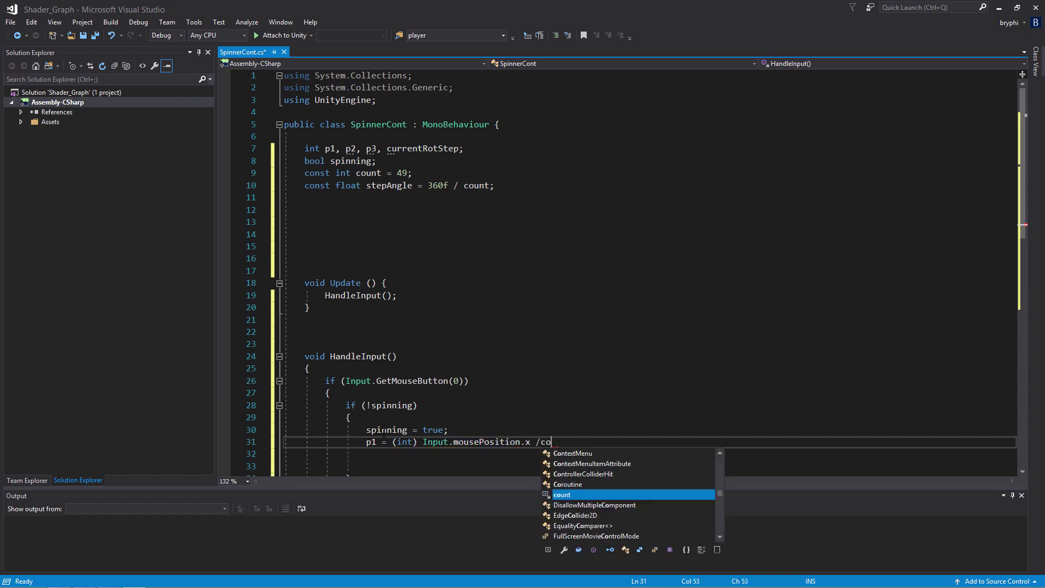
text(unt;)
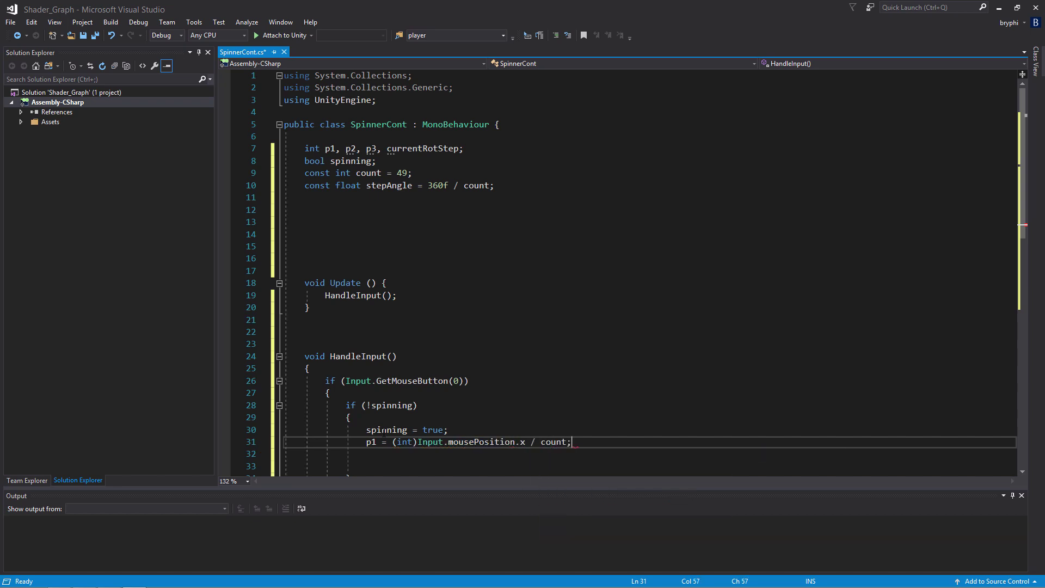
Add an else branch to the if (!spinning) block, with a braced body containing a few blank lines.
scroll(494, 415, down, 3)
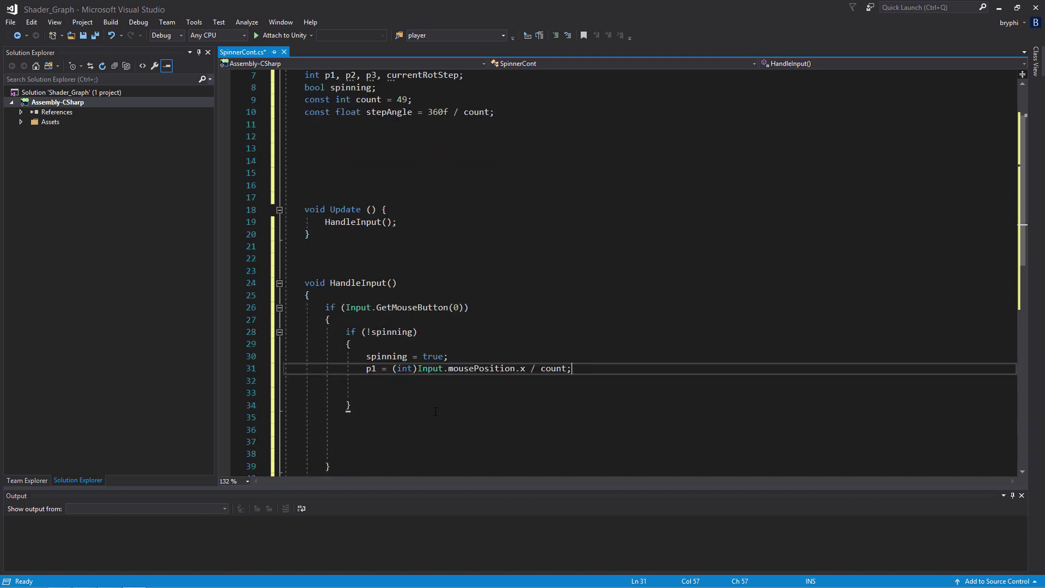
click(360, 368)
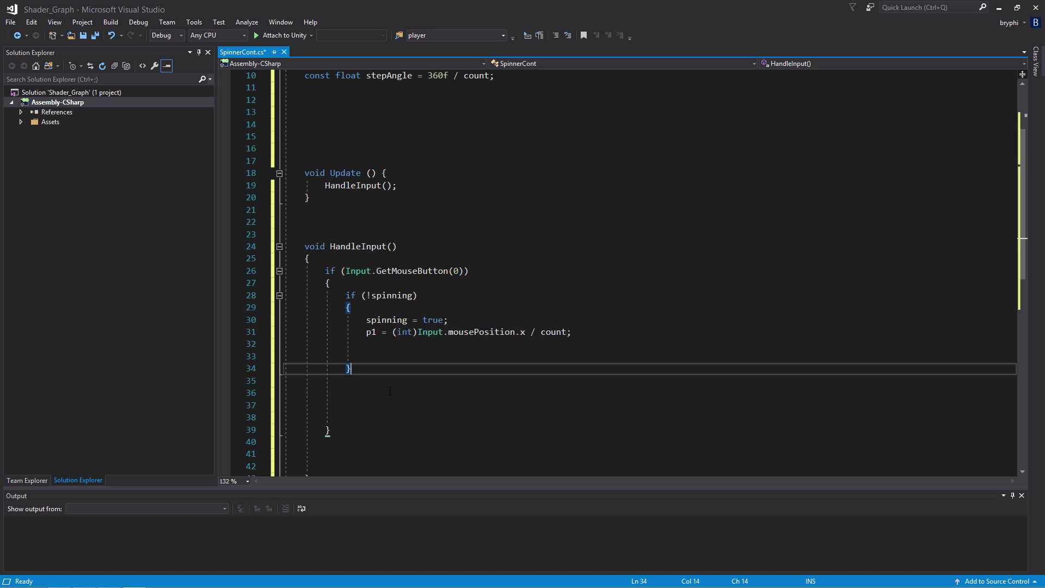
text(else)
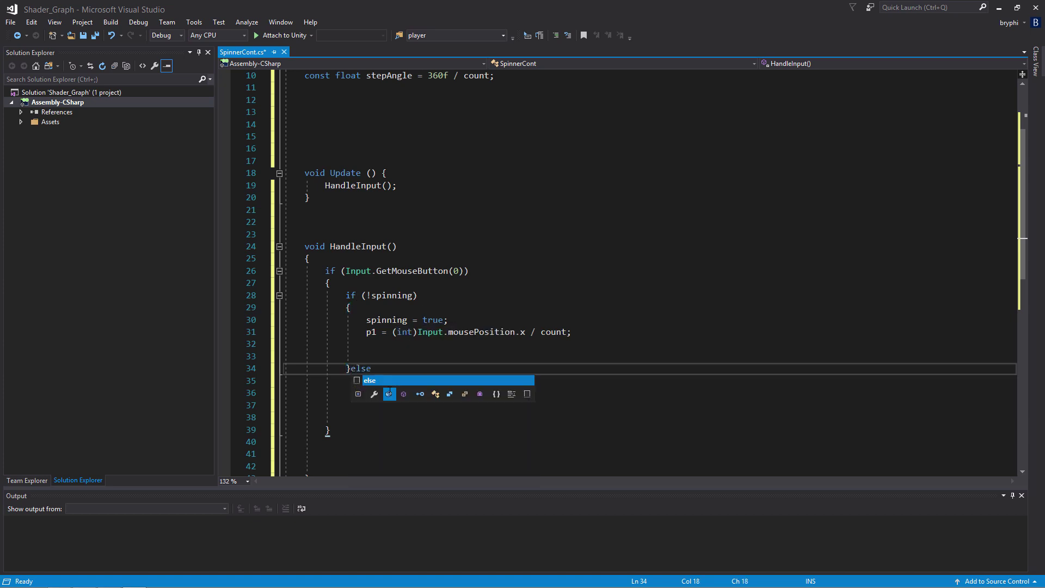
key(Tab)
key(Tab)
key(Return)
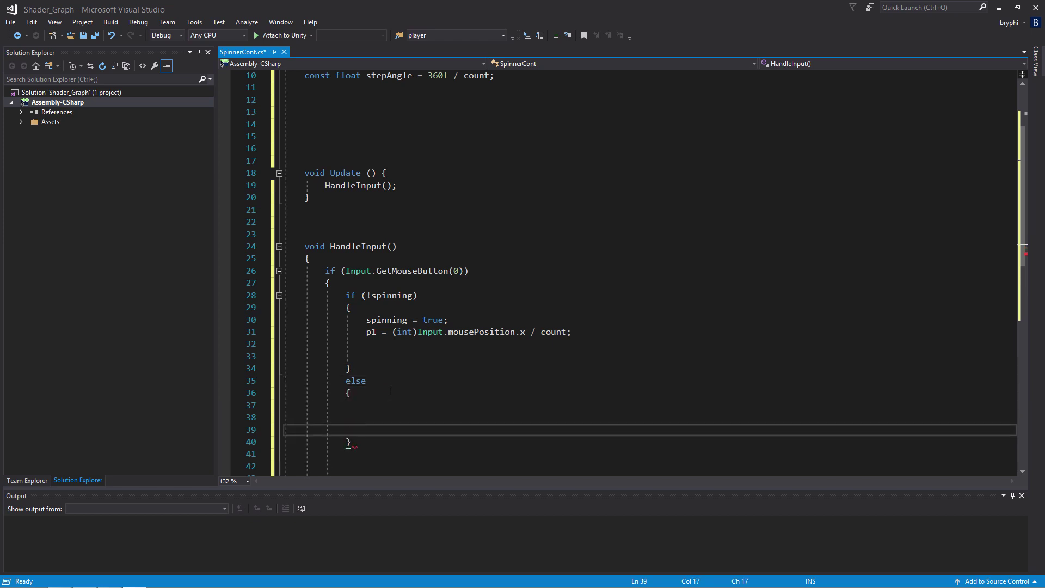
key(Up)
key(Up)
scroll(417, 394, down, 1)
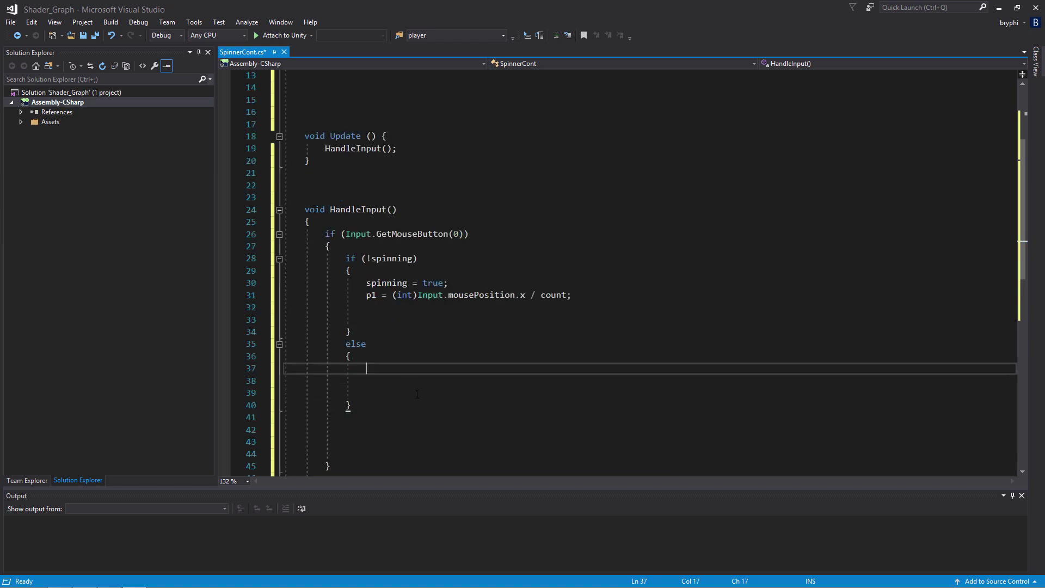
In the else block, assign p2 the same expression as p1, copied from its line: (int)Input.mousePosition.x / count;.
key(Down)
key(Up)
text(p2 =)
drag(573, 296, 392, 295)
key(ctrl+c)
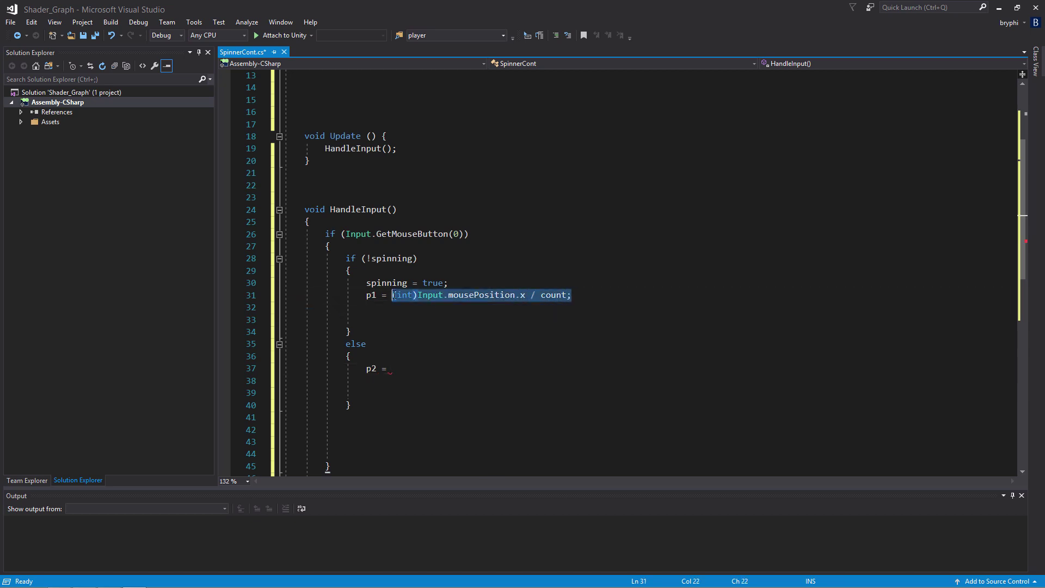
click(400, 369)
key(ctrl+v)
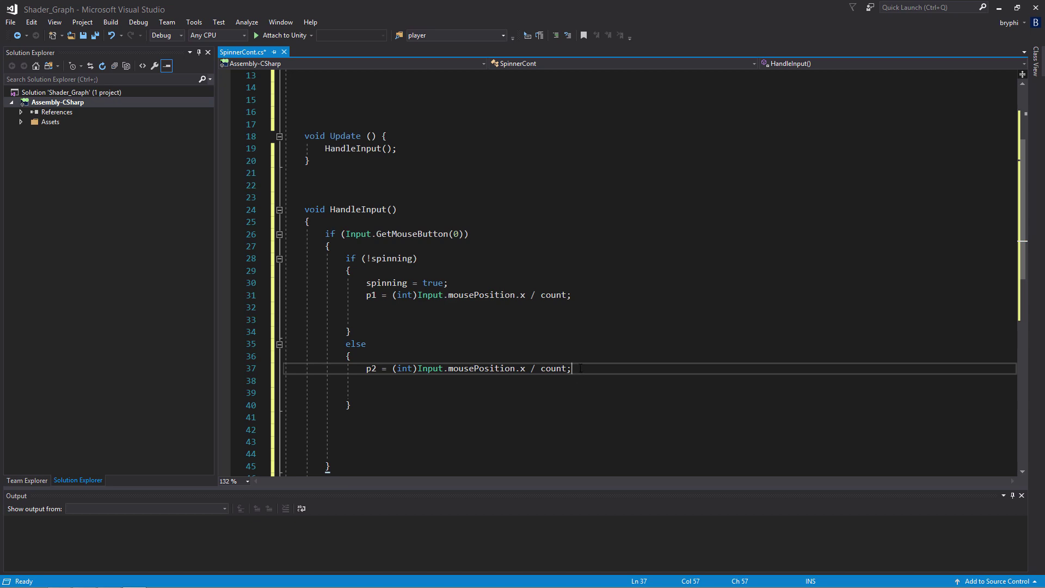
Add the line p3 = p1 - p2; directly below the p2 assignment in the else block.
key(Return)
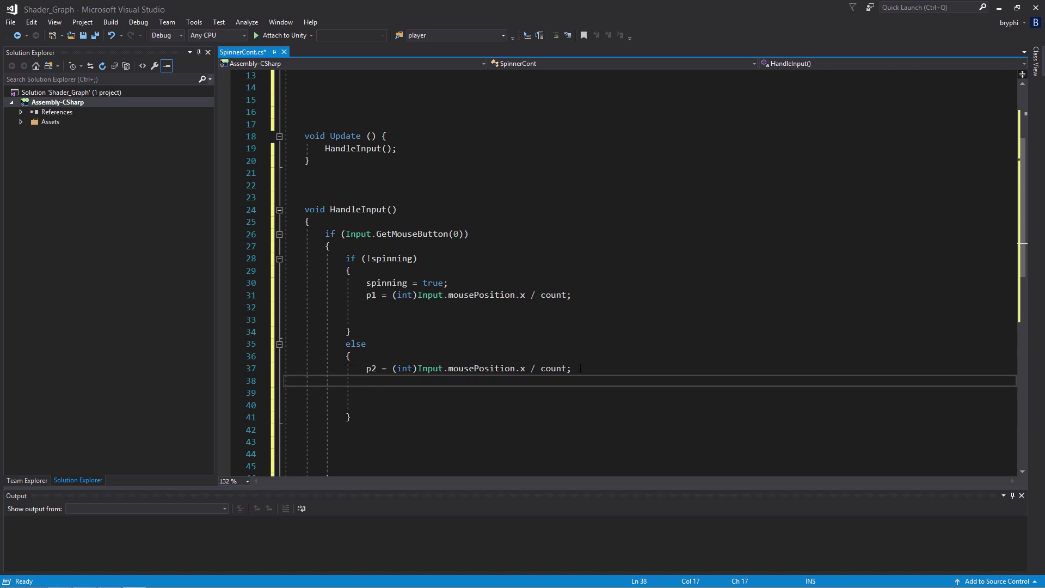
text(p3 = p1 - p)
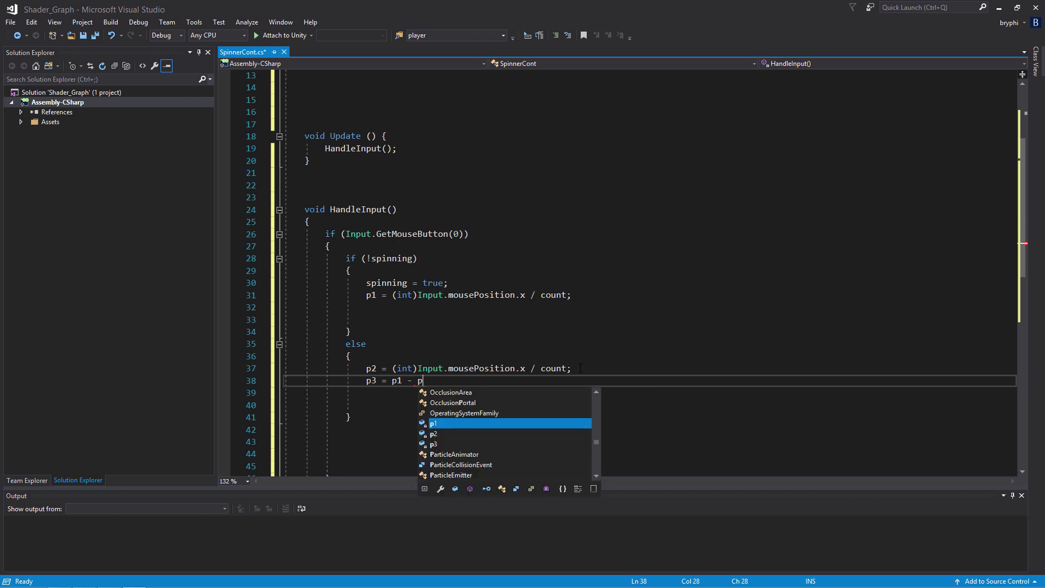
text(2;)
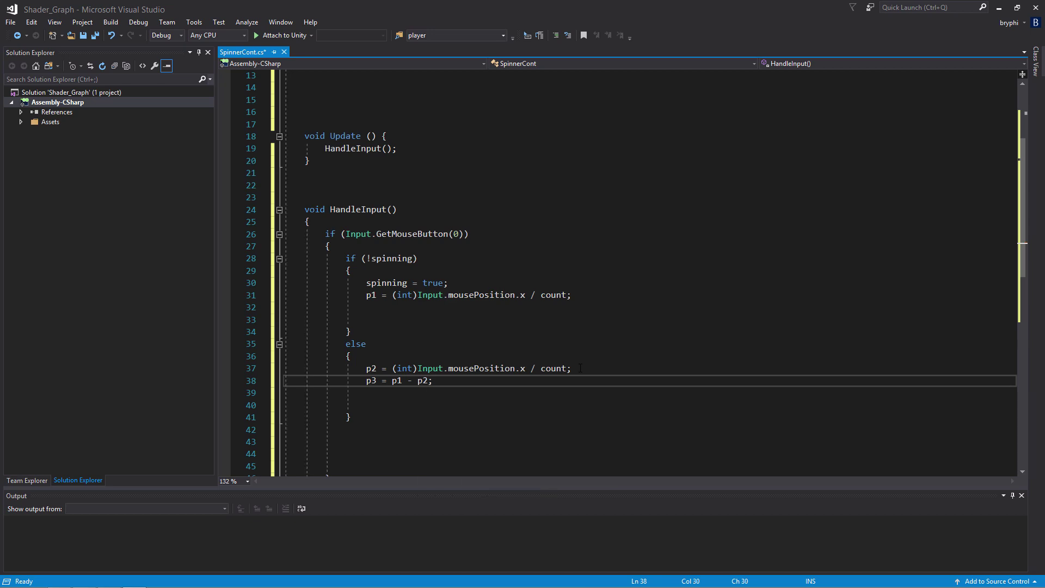
On a new line below p3 = p1 - p2; in the else block, start a statement with transform.localRotation.
key(Return)
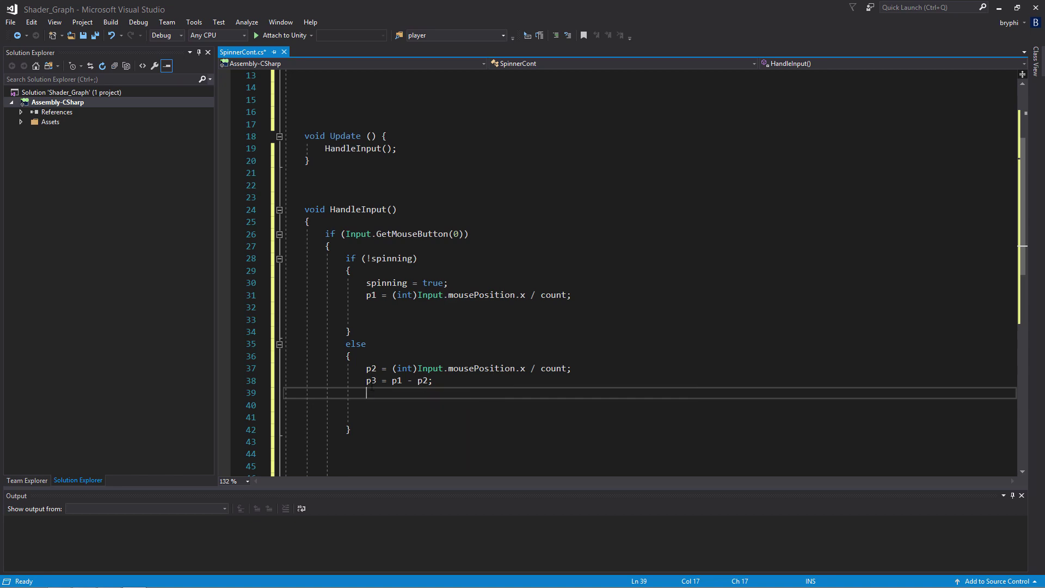
scroll(379, 169, up, 4)
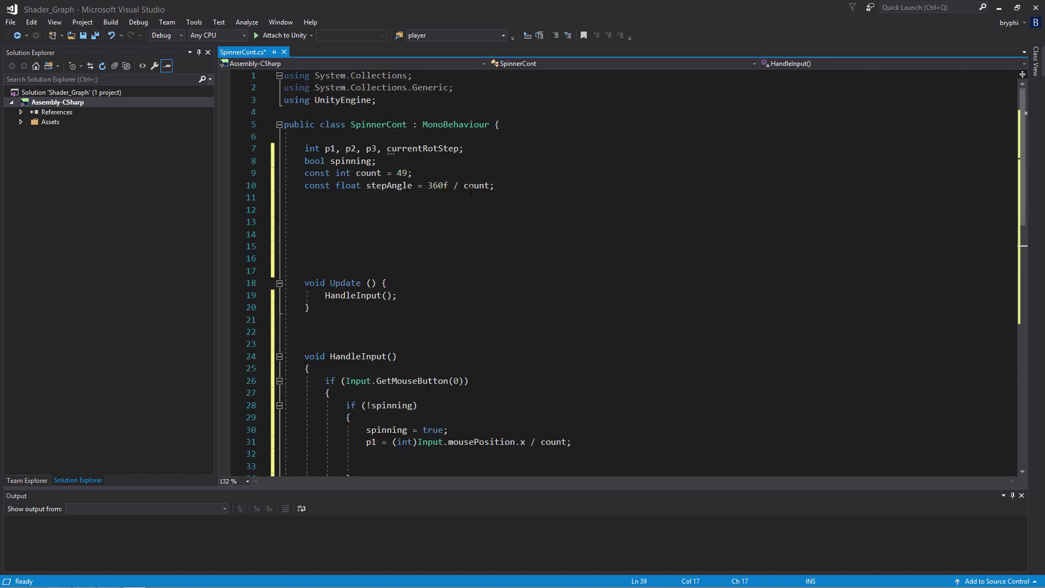
scroll(485, 279, down, 2)
scroll(476, 388, down, 3)
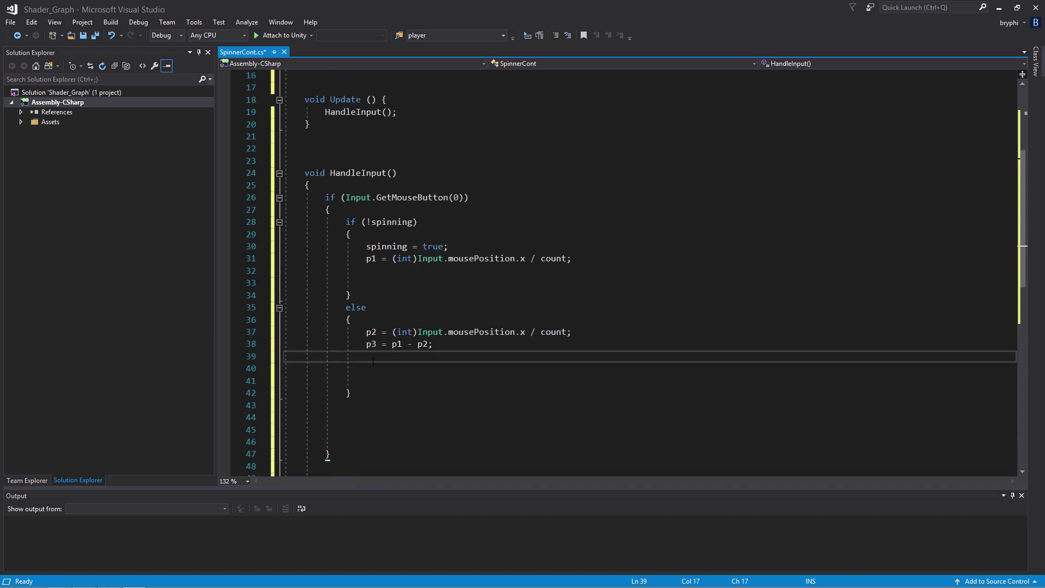
text(tran)
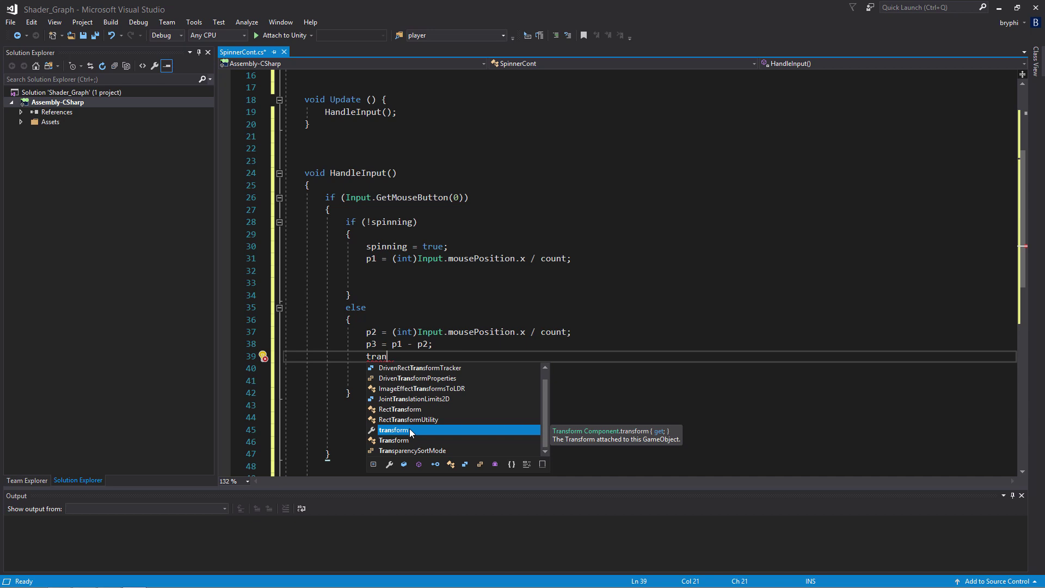
double_click(407, 430)
text(.)
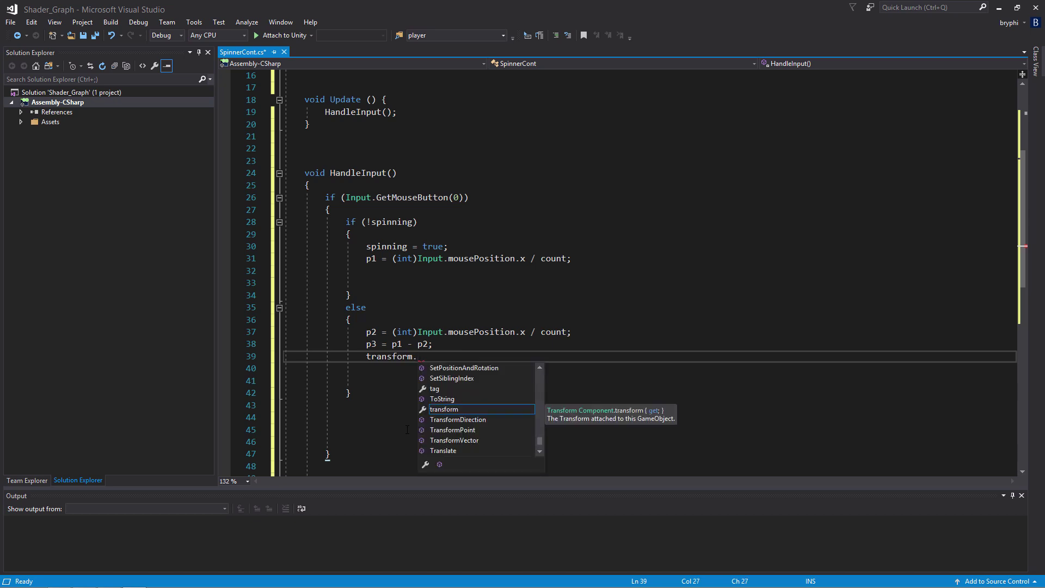
text(loc)
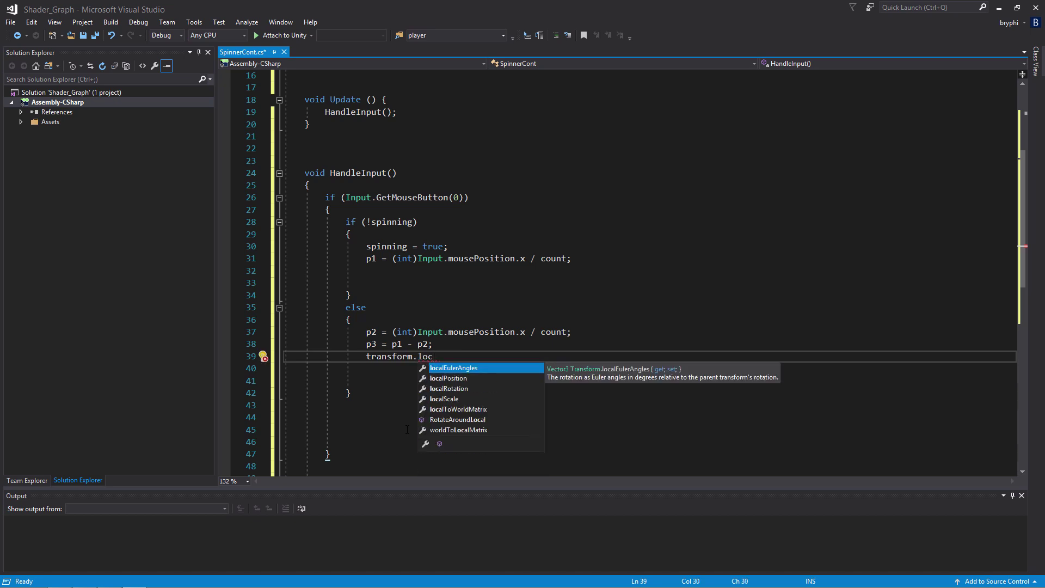
key(Down)
key(Down)
key(Tab)
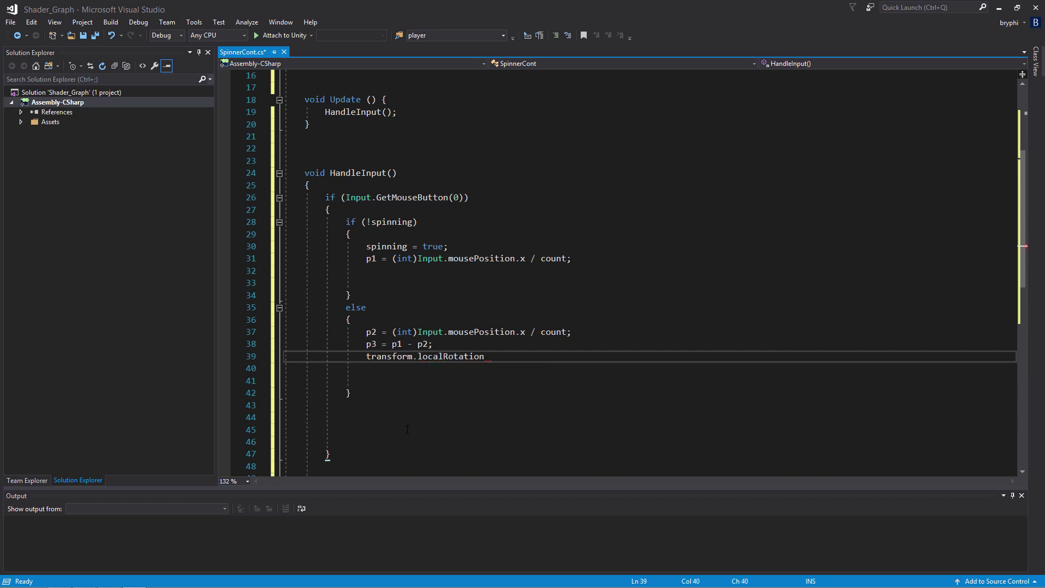
text(.)
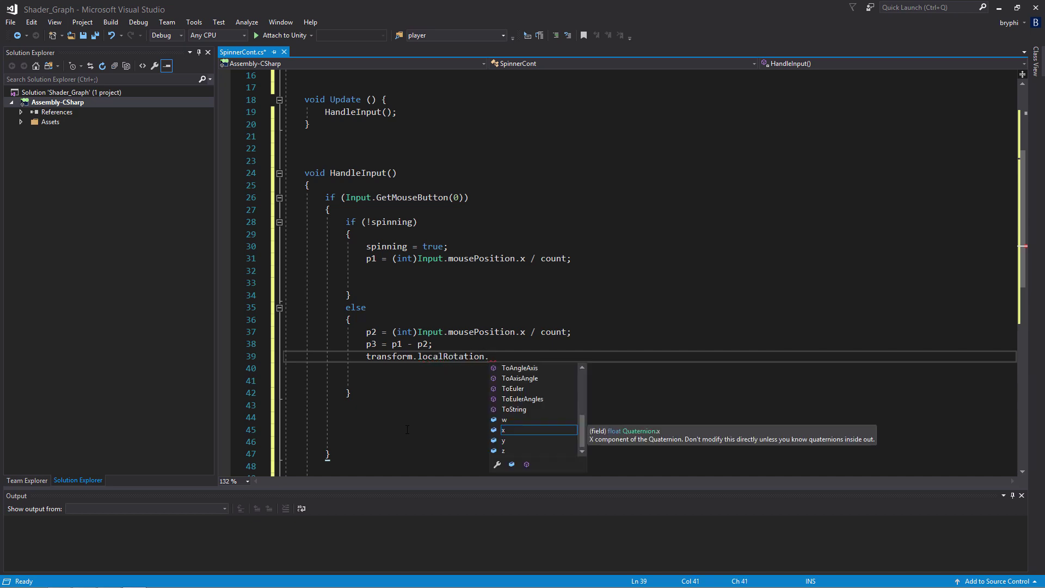
key(BackSpace)
key(BackSpace)
key(BackSpace)
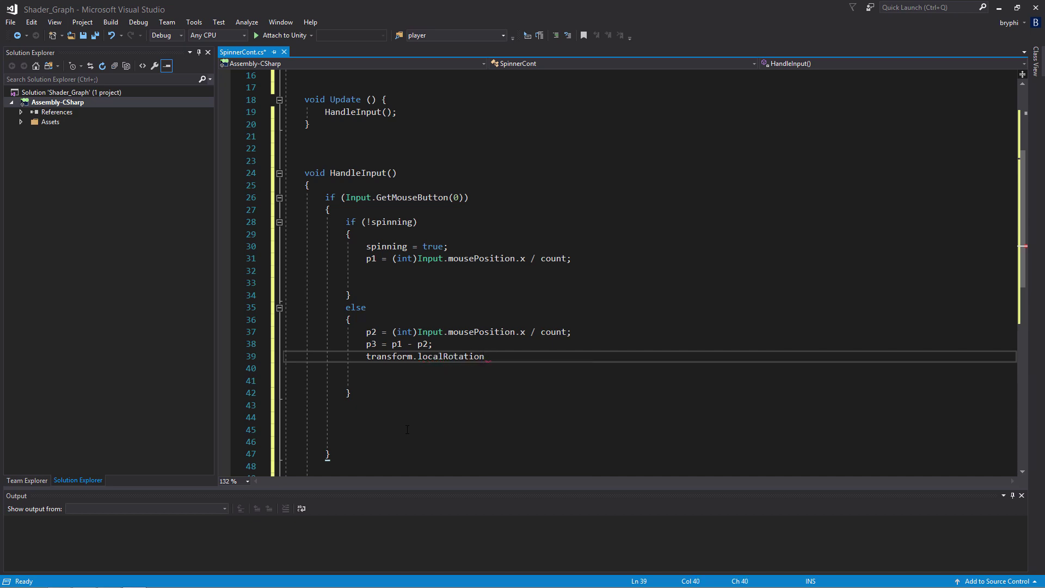
Assign a Quaternion.Euler() call to transform.localRotation, leaving its arguments empty.
text(= qu)
text(`)
text(.e)
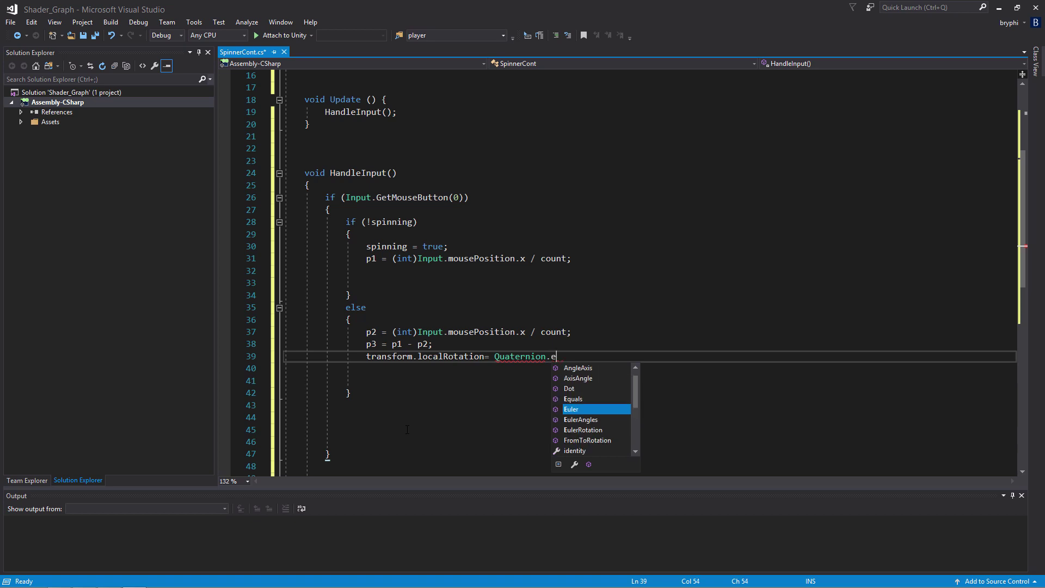
key(Tab)
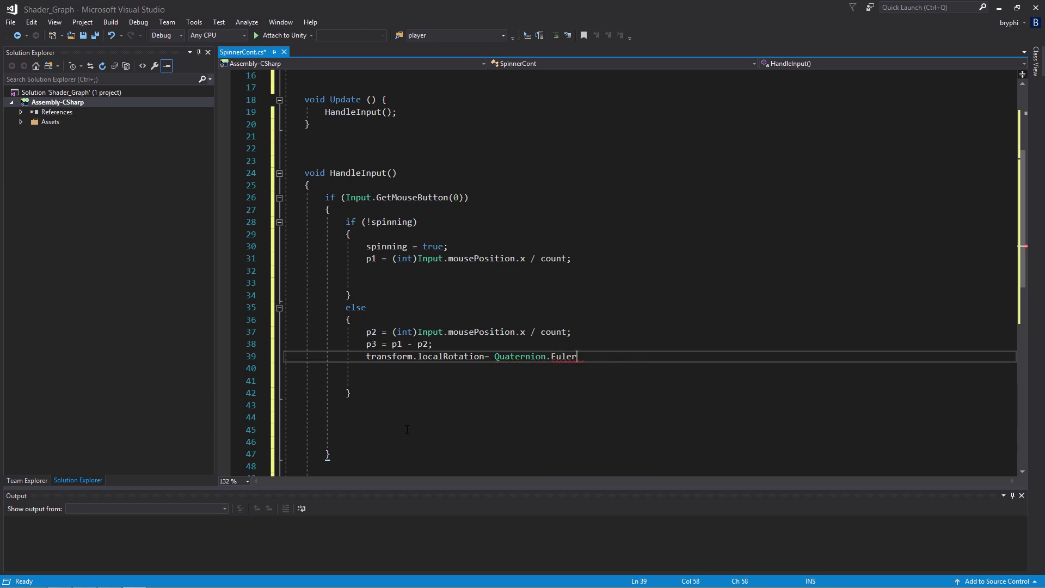
text(()
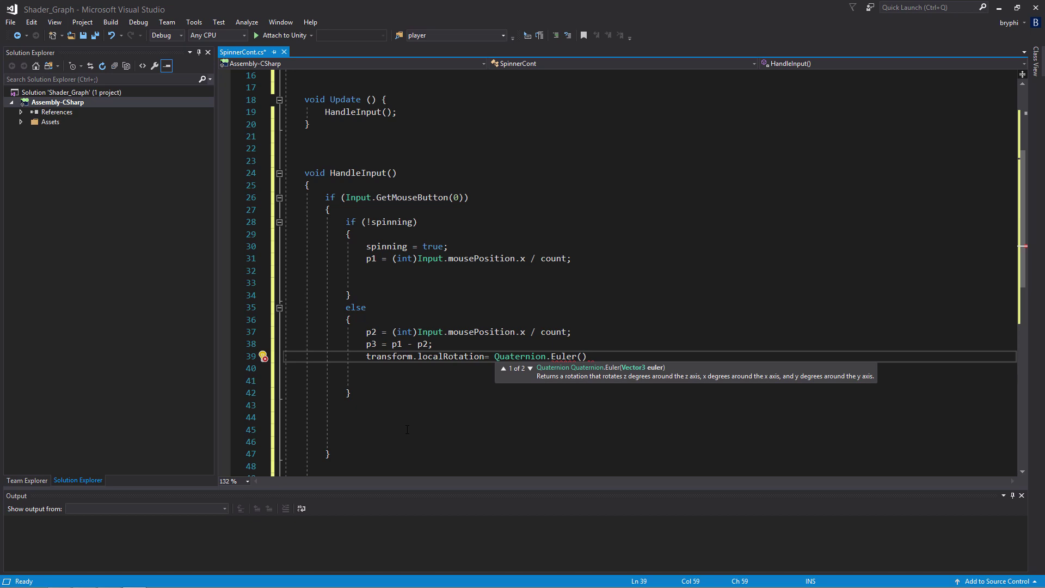
text(FindObjectOfType,)
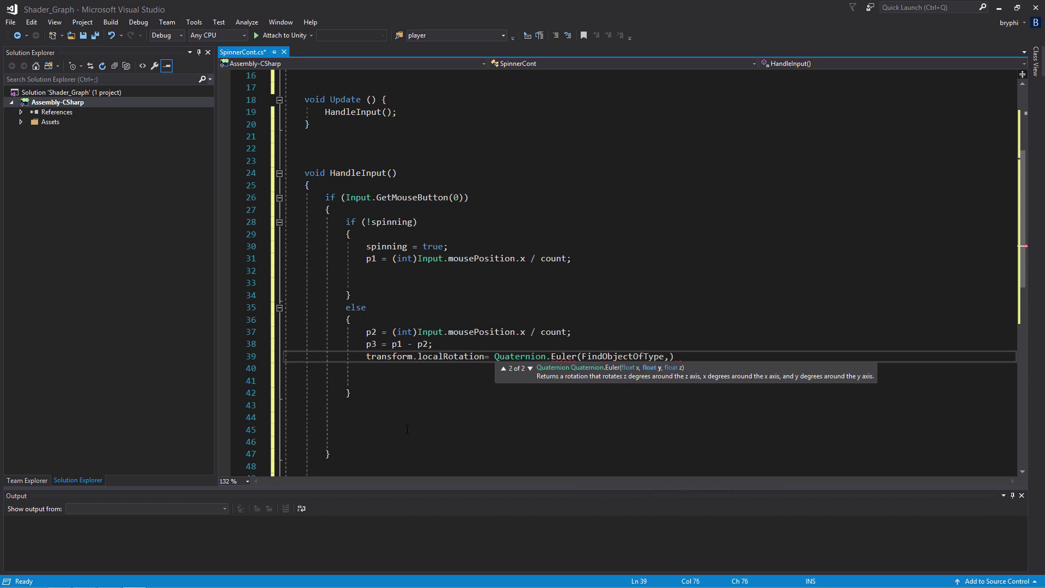
key(BackSpace)
key(BackSpace)
key(BackSpace)
key(BackSpace)
key(BackSpace)
key(BackSpace)
key(BackSpace)
key(BackSpace)
key(BackSpace)
key(BackSpace)
key(BackSpace)
key(BackSpace)
key(BackSpace)
key(BackSpace)
key(BackSpace)
key(BackSpace)
key(BackSpace)
Give Quaternion.Euler 0f as its x argument and (p3 + currentRotStep) * stepAngle as its y argument.
text(0f)
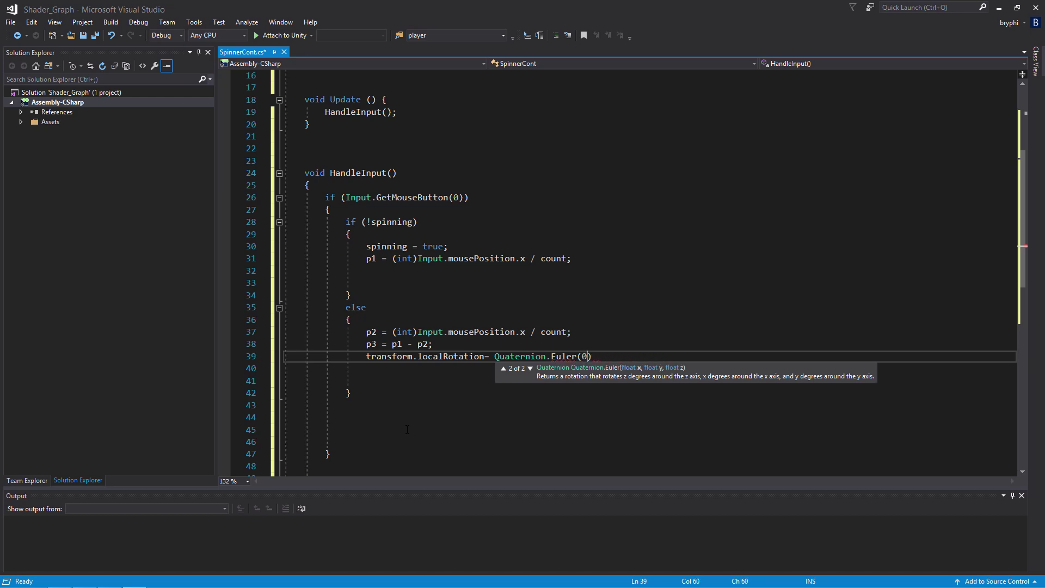
text(,(p3+curr)
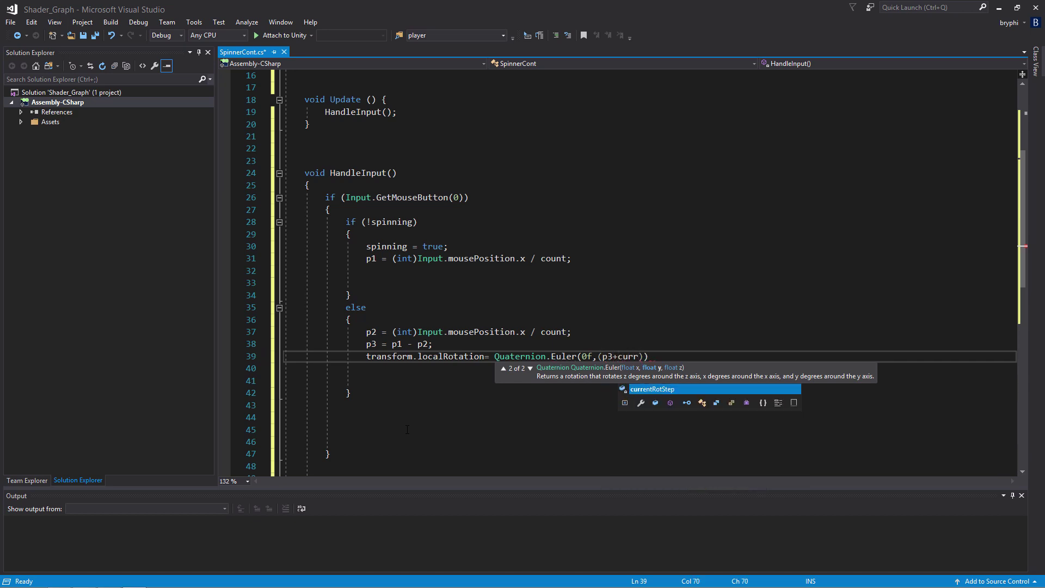
text(e)
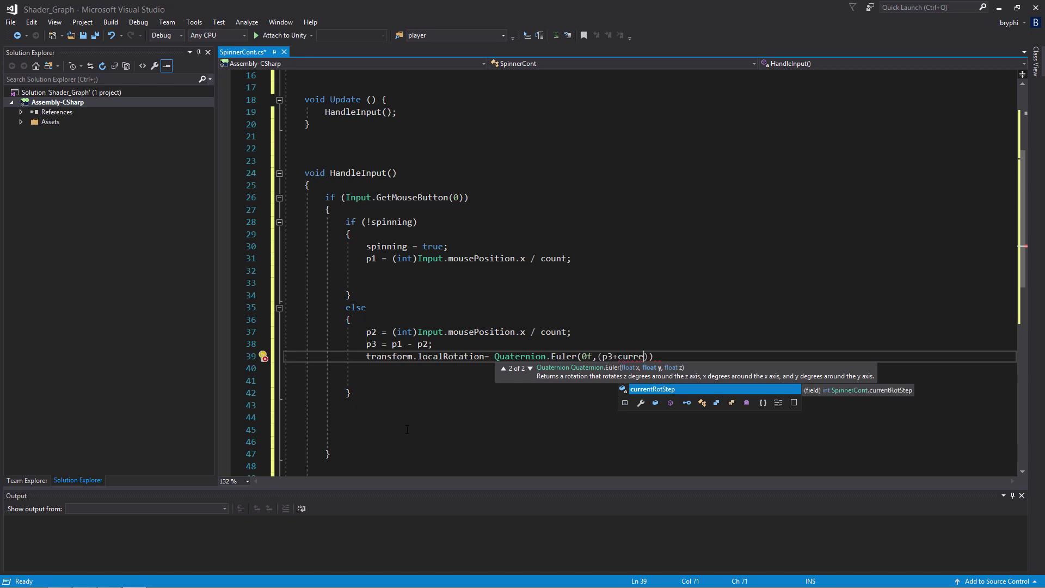
double_click(659, 389)
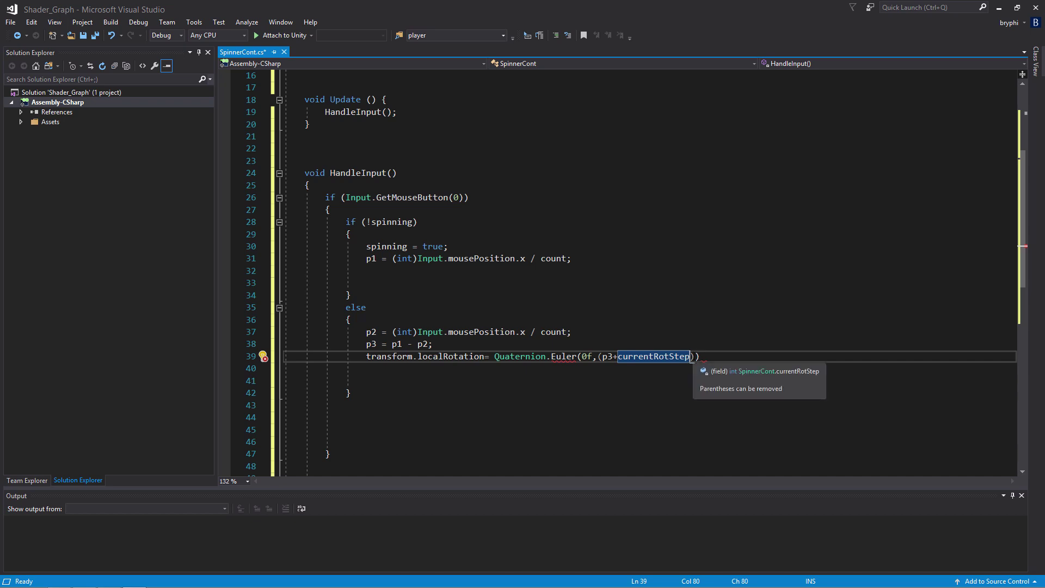
key(Right)
text(*)
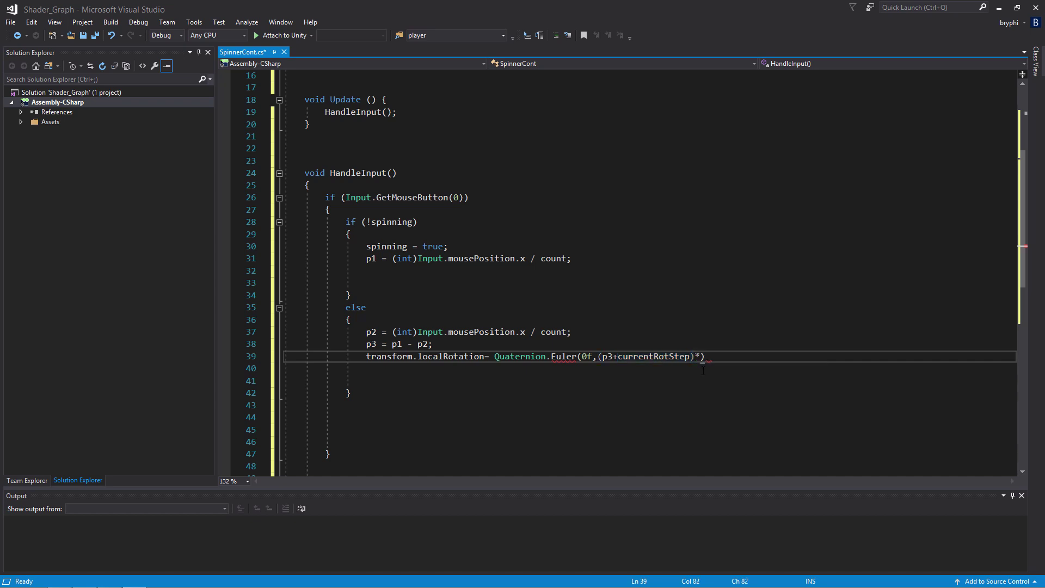
text(ste)
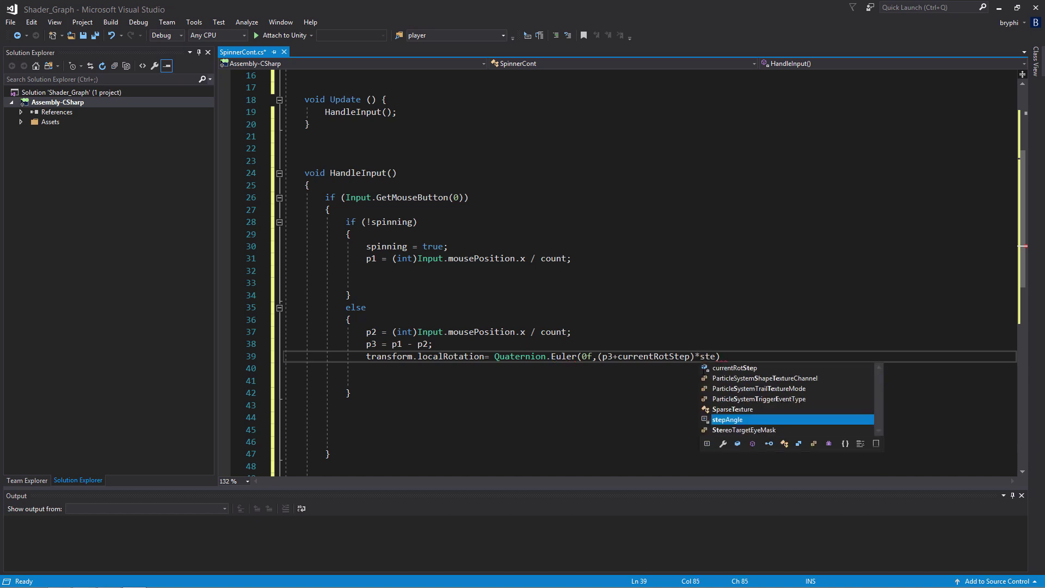
key(Tab)
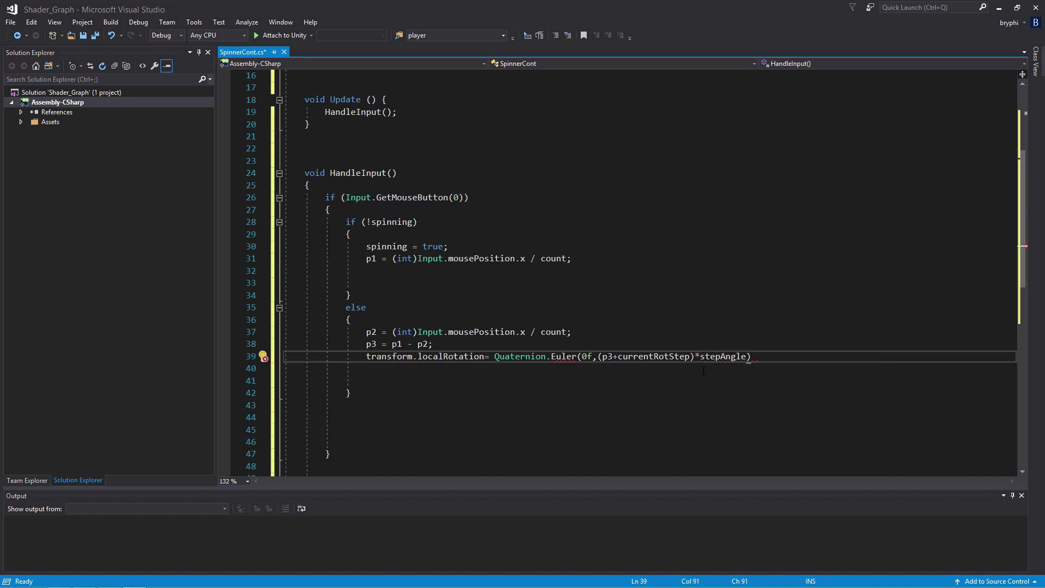
Add 0f as the z argument of Quaternion.Euler and end the statement with a semicolon.
click(754, 358)
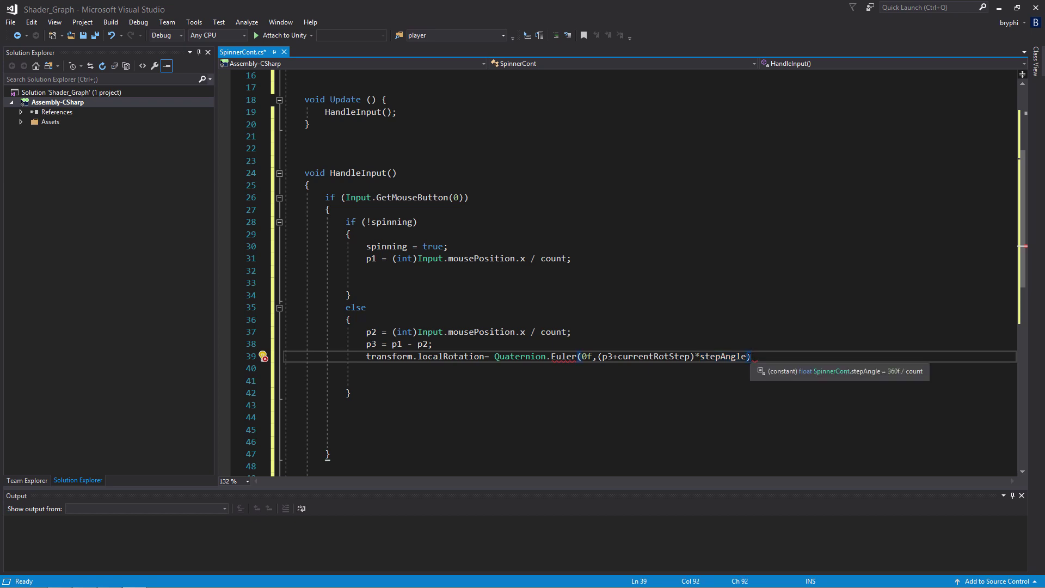
key(Left)
text(,)
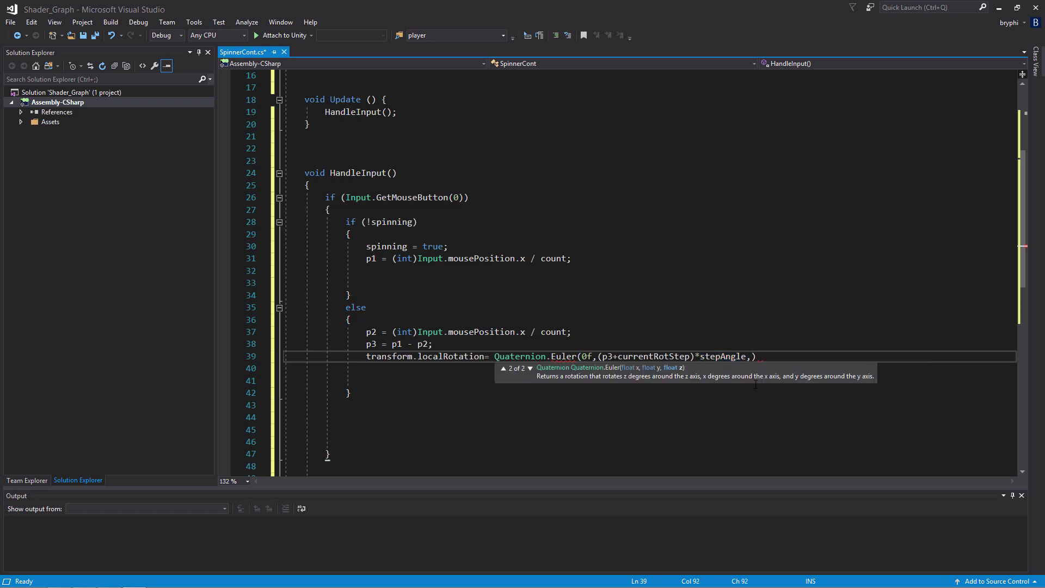
text(0f)
click(828, 355)
text(;)
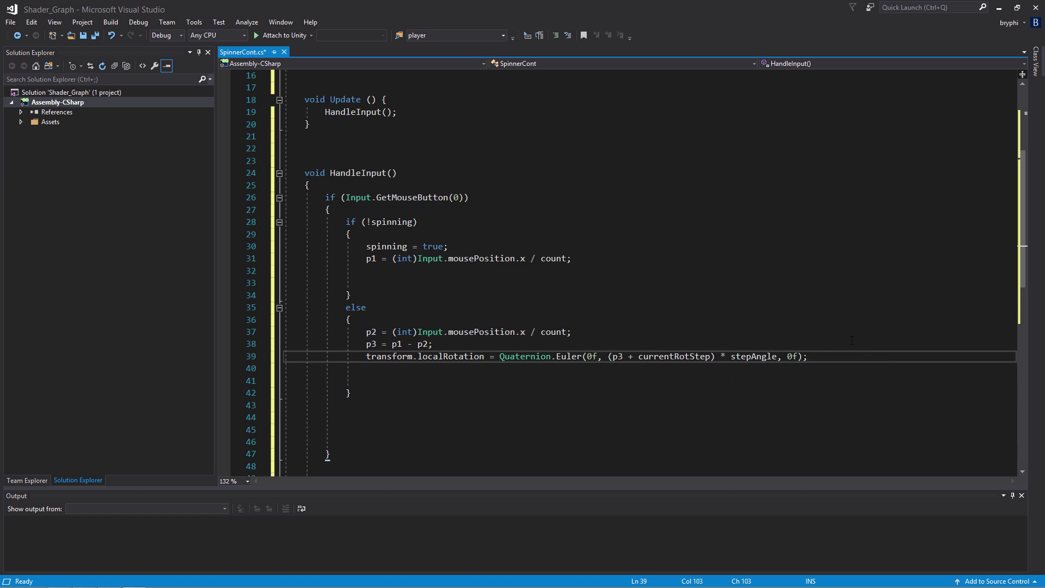
Below the GetMouseButton block in HandleInput, leave some blank lines and add the condition if (Input.GetMouseButtonUp(0)).
scroll(454, 376, down, 4)
scroll(326, 415, up, 3)
scroll(326, 384, down, 1)
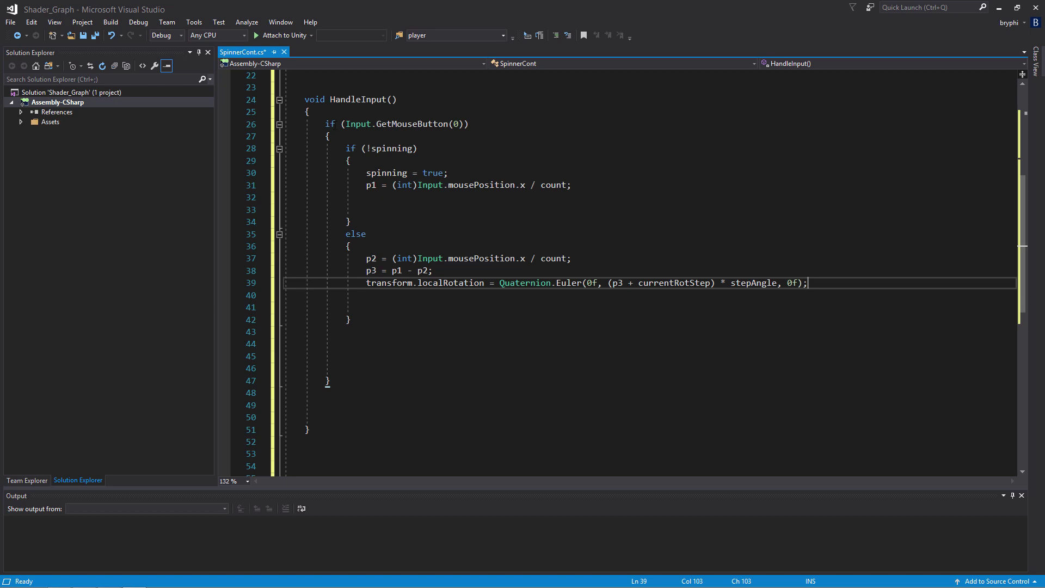
click(320, 406)
click(358, 386)
key(Return)
key(Return)
key(Return)
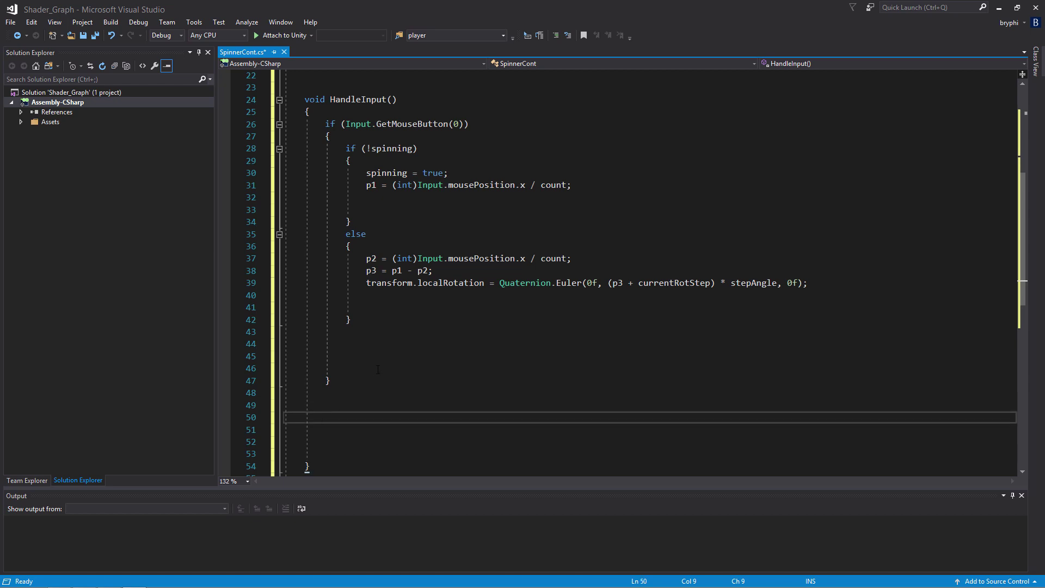
text(if)
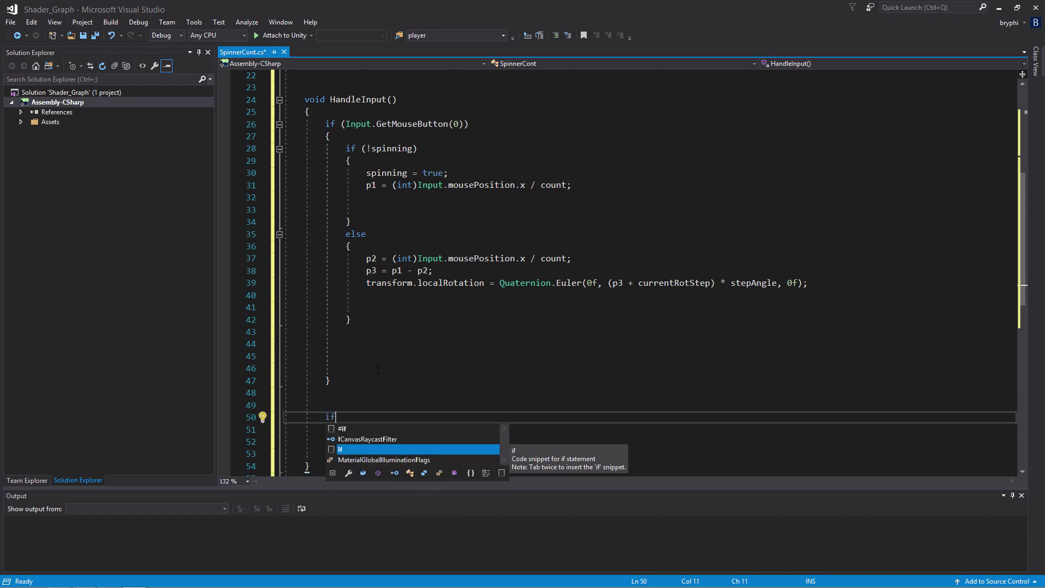
text((in)
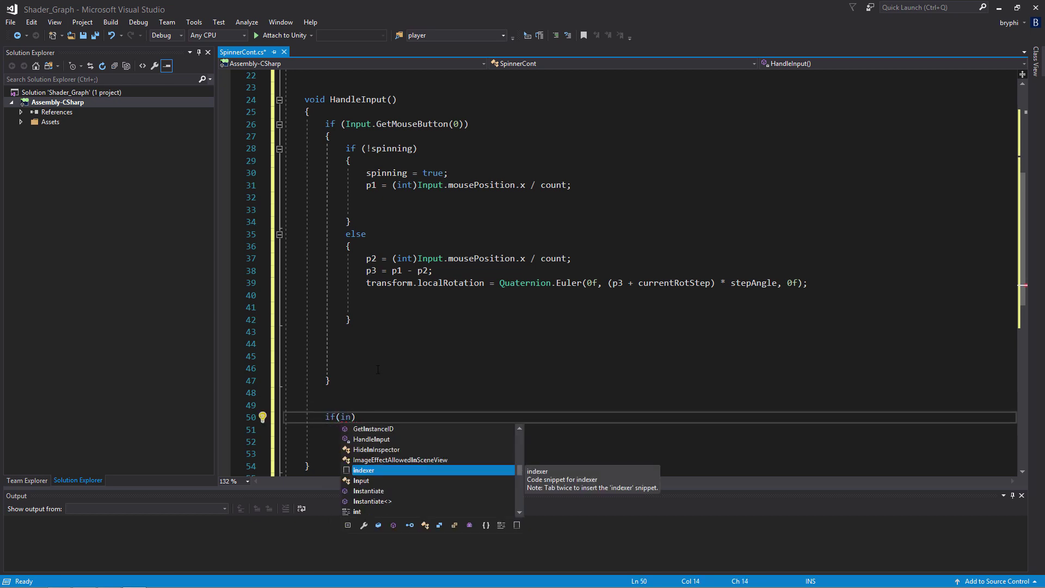
text(p)
key(Tab)
text(.get)
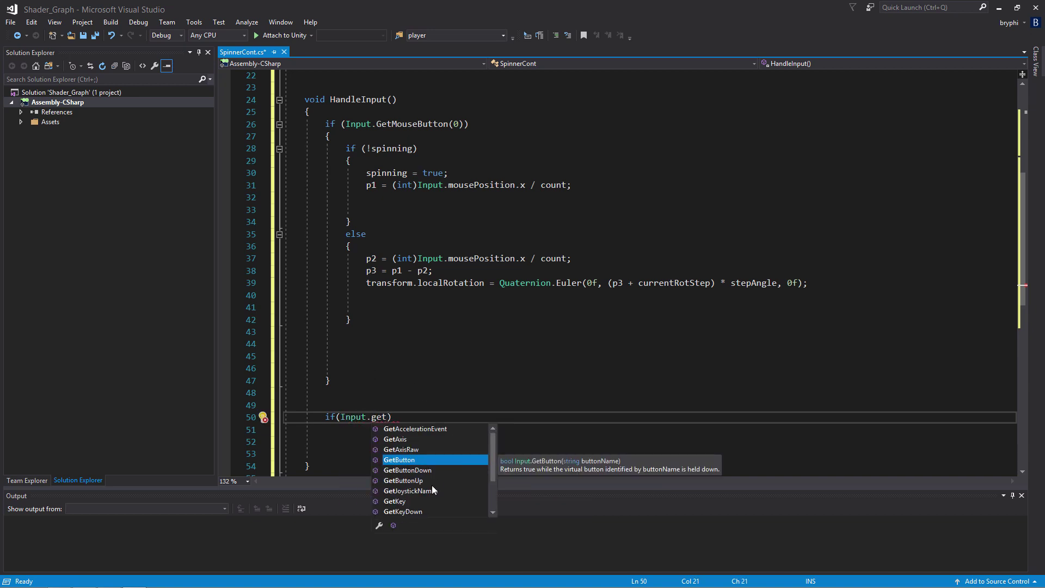
scroll(429, 475, down, 2)
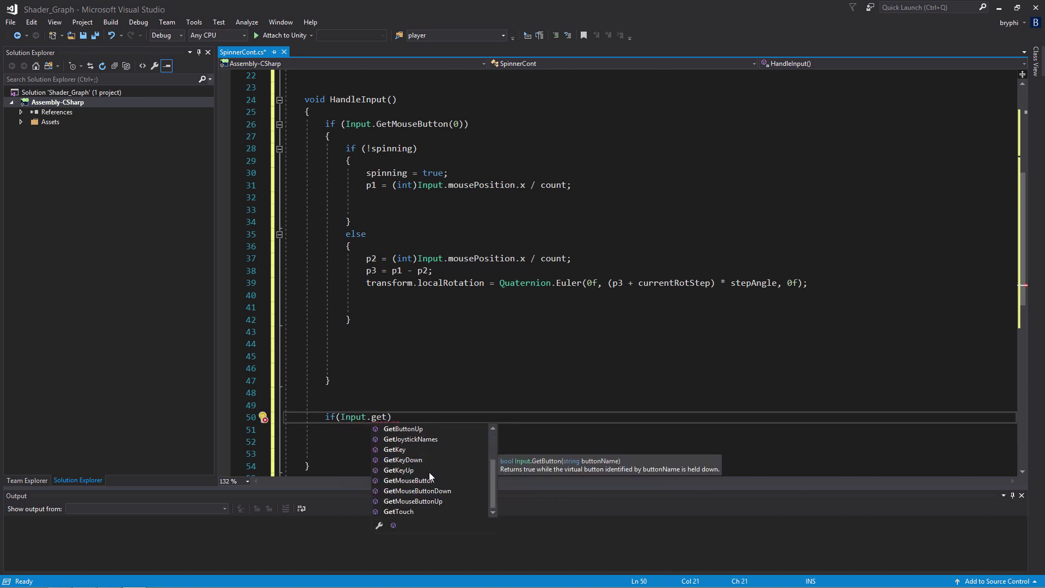
double_click(433, 500)
text((0))
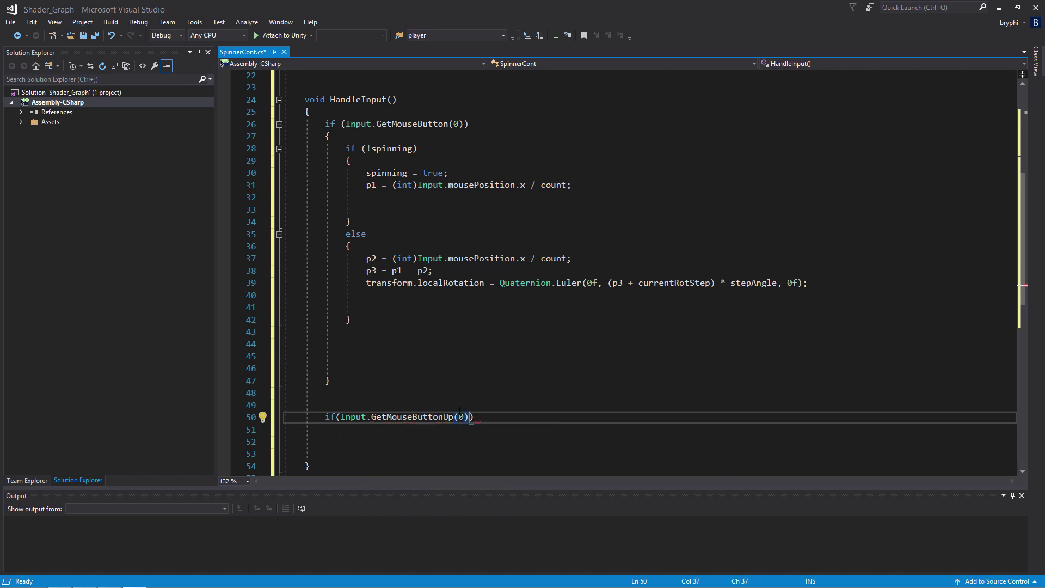
Give the if (Input.GetMouseButtonUp(0)) statement a braced body containing a few blank lines.
text({)
key(Return)
key(Return)
key(Return)
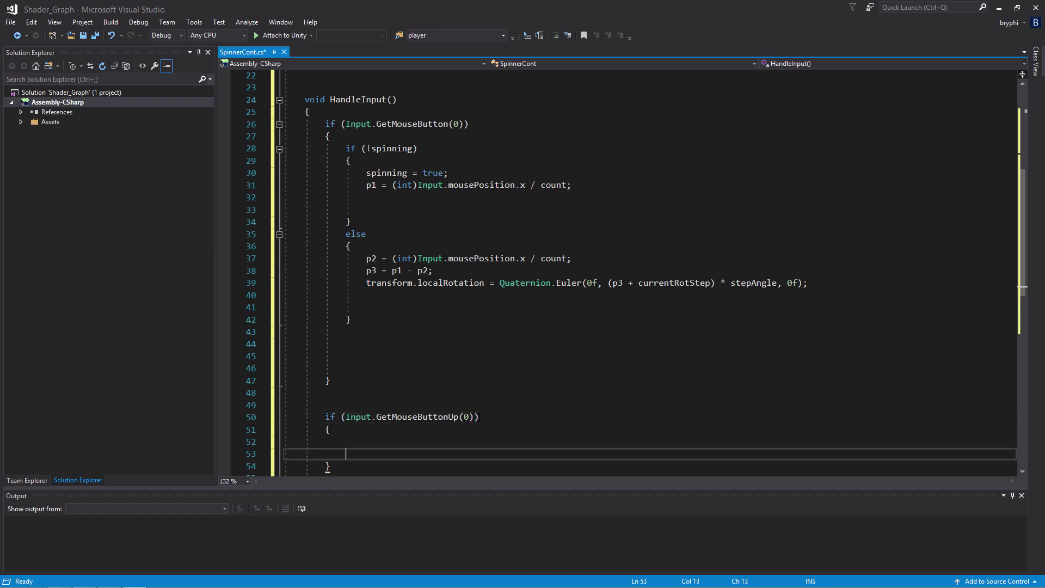
scroll(362, 377, down, 2)
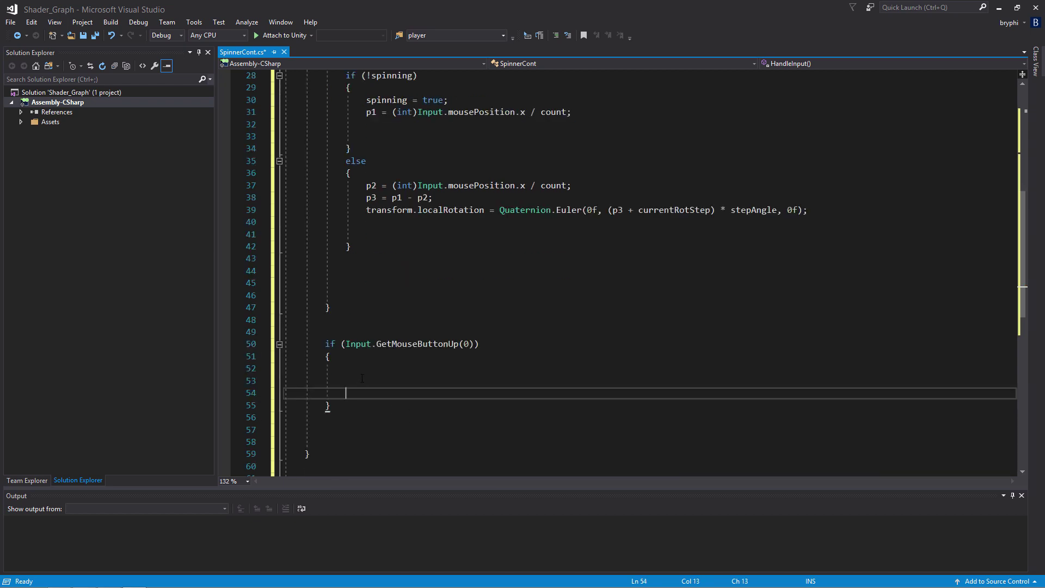
Inside the if (Input.GetMouseButtonUp(0)) block, add the statement spinning = false;.
key(Up)
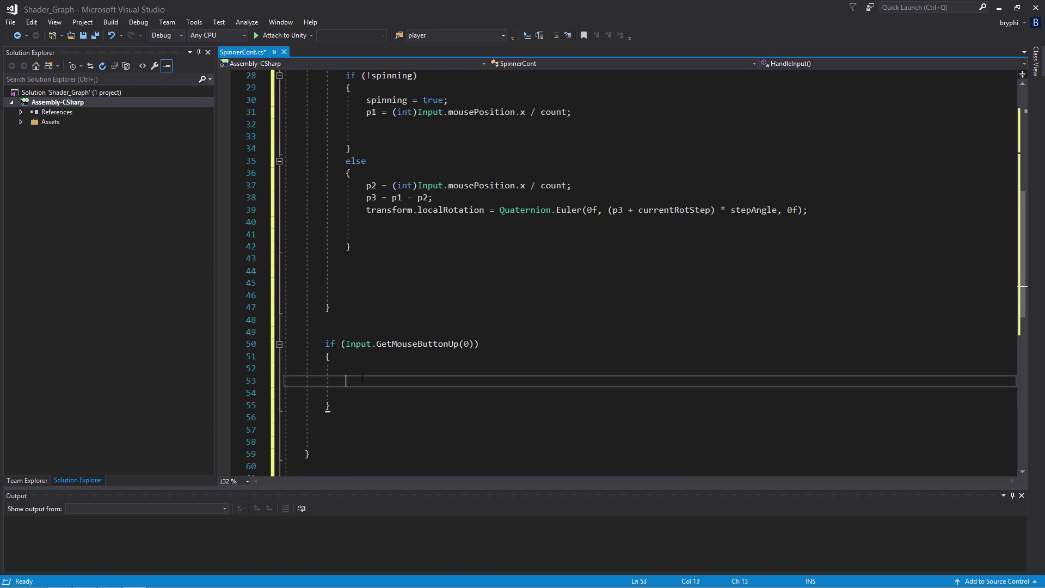
text(spinn)
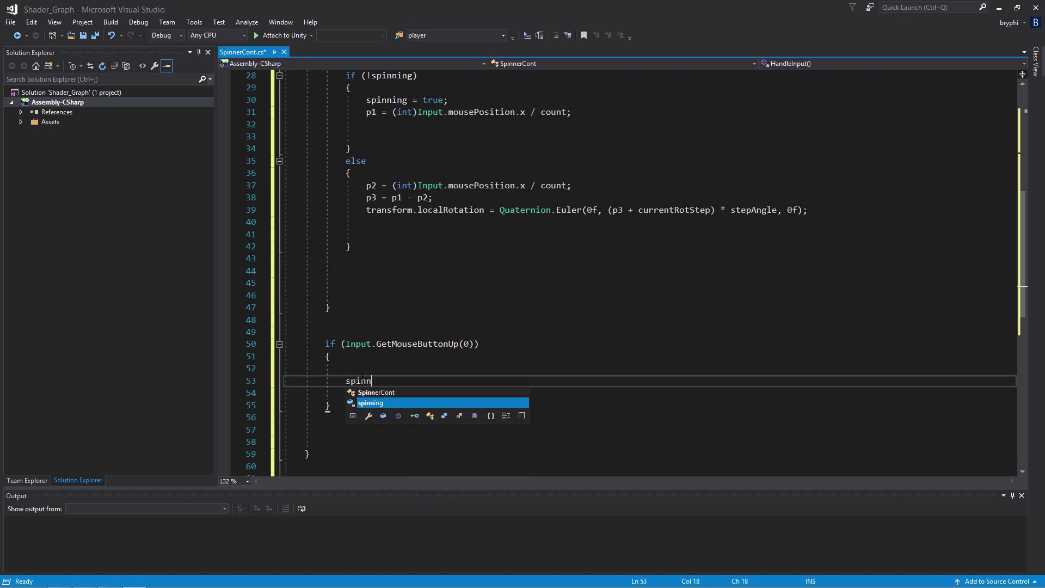
text(ing = fals)
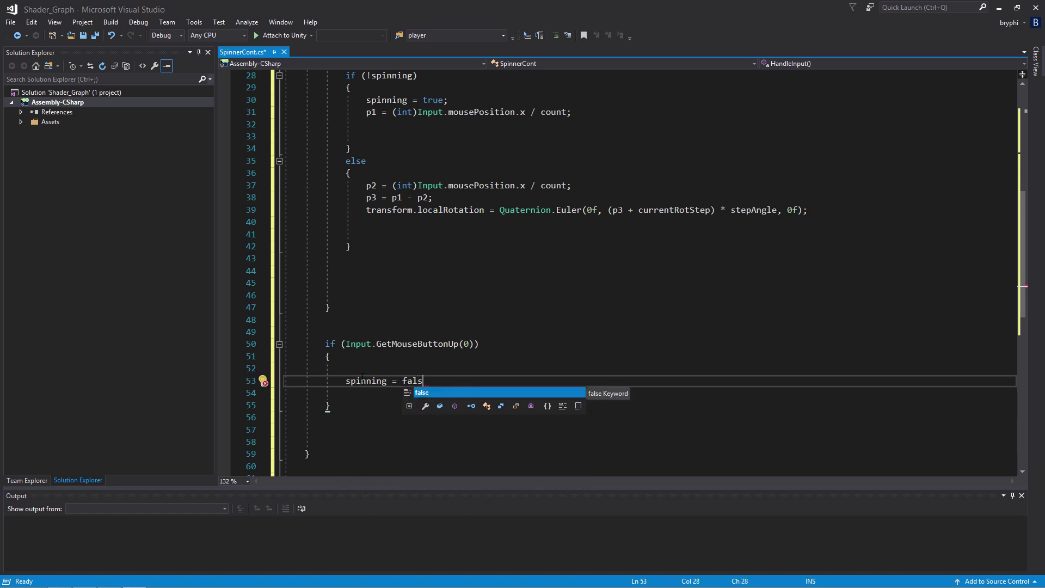
key(Tab)
text(;)
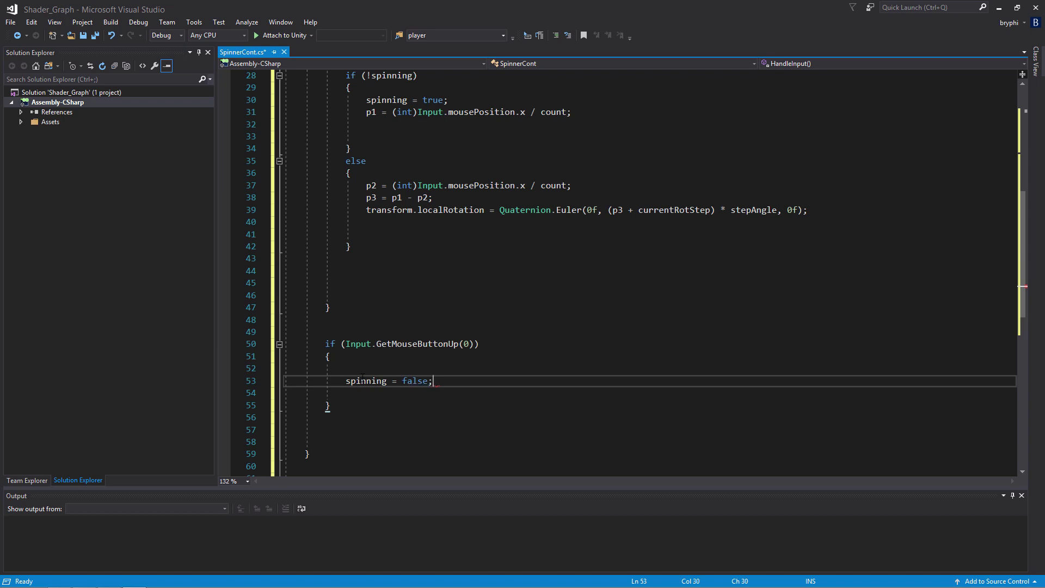
Below spinning = false; in the mouse-release block, add the statement currentRotStep += p3;.
key(Return)
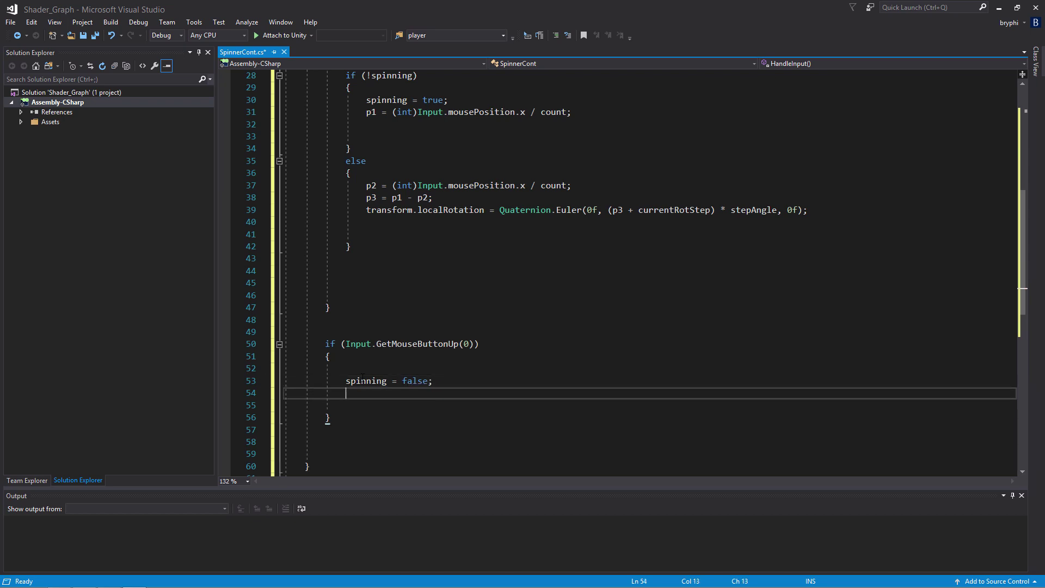
text(curr)
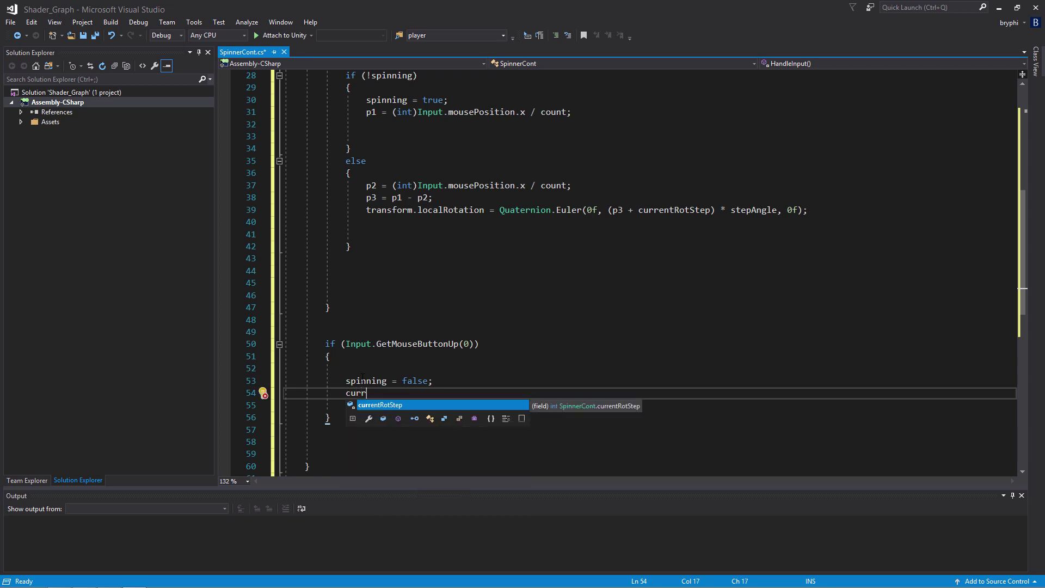
text(entRotStep )
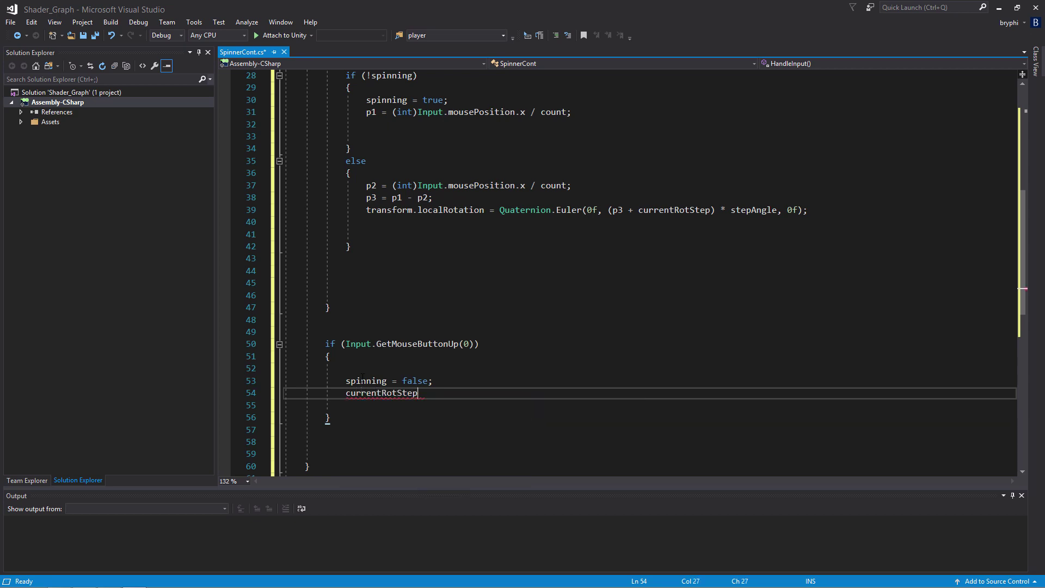
text(+= p3)
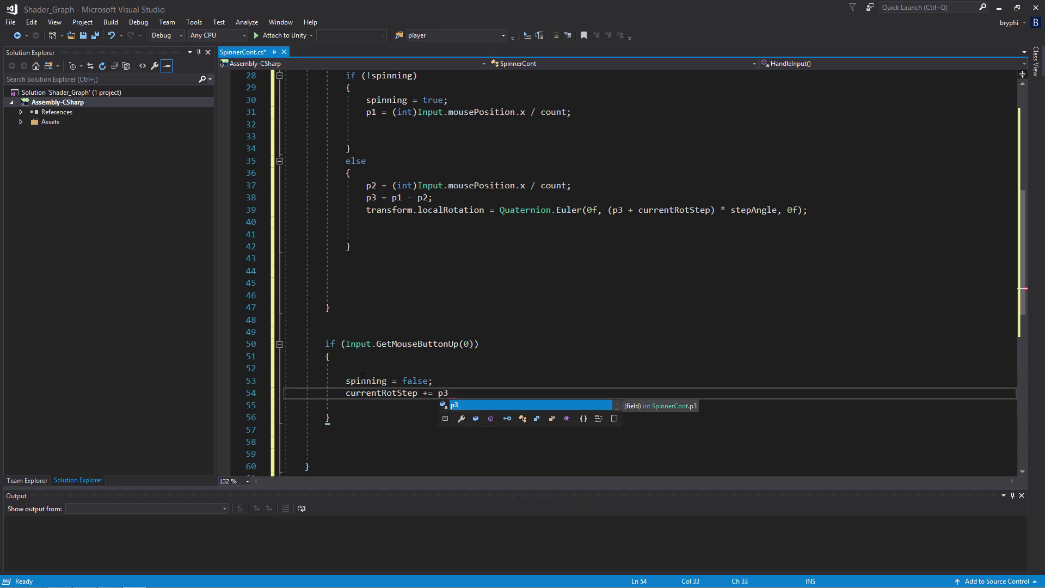
text(;)
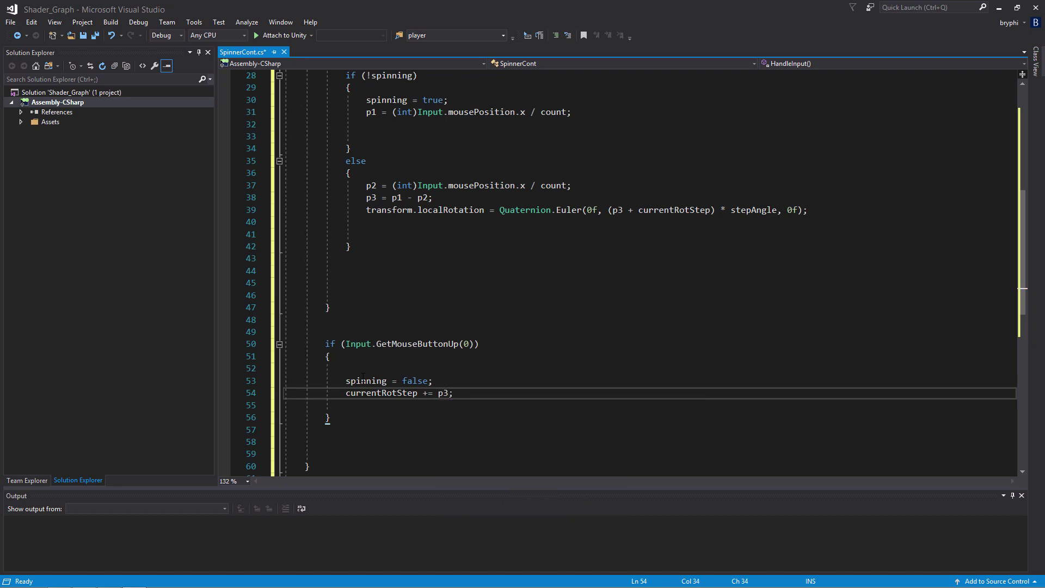
Review the SpinnerCont script, from the field declarations and Update through the mouse-drag and release logic in HandleInput.
scroll(439, 300, up, 9)
scroll(438, 300, down, 11)
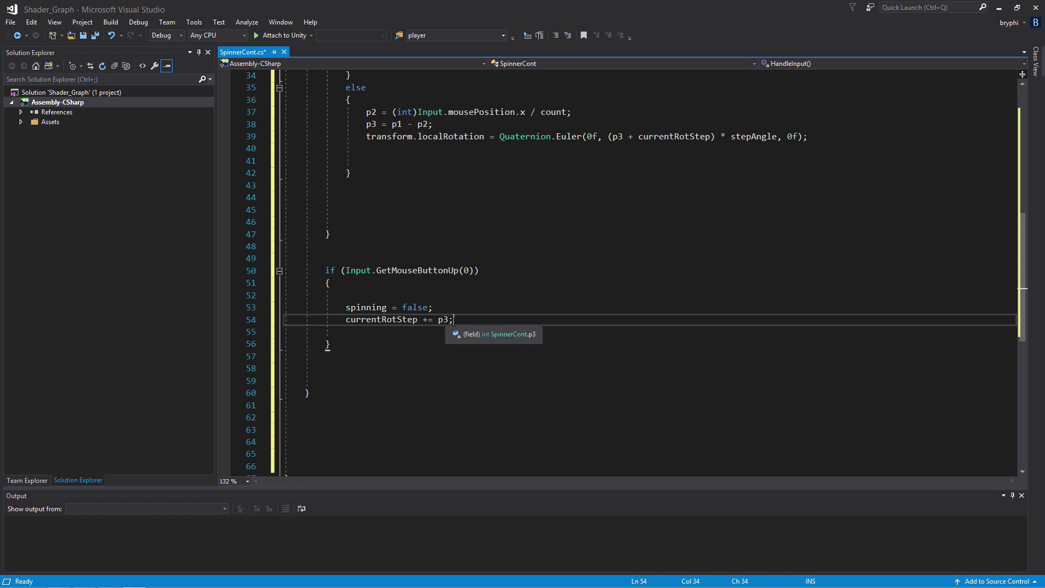
scroll(439, 320, up, 2)
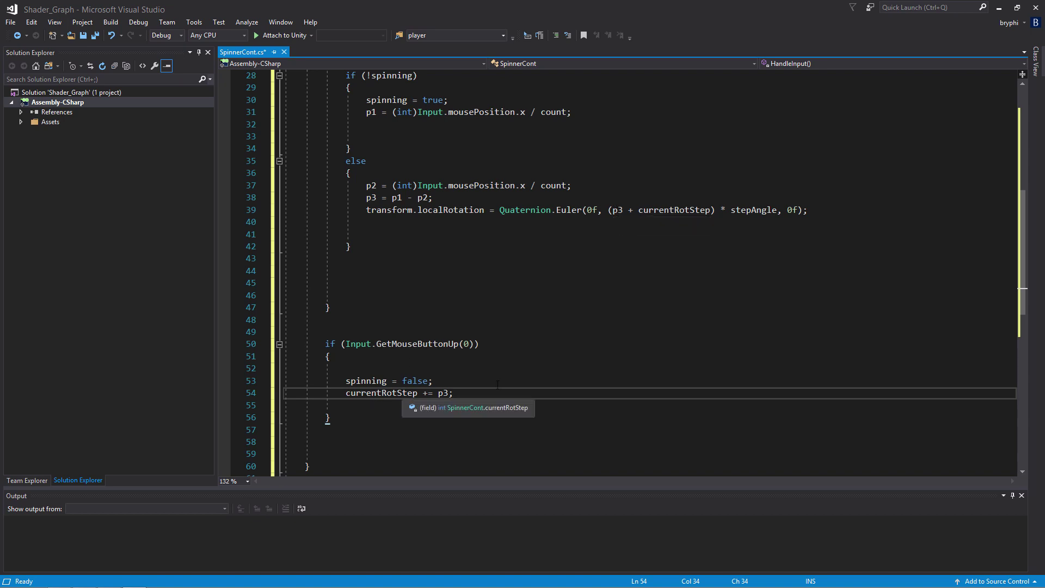
scroll(667, 220, up, 2)
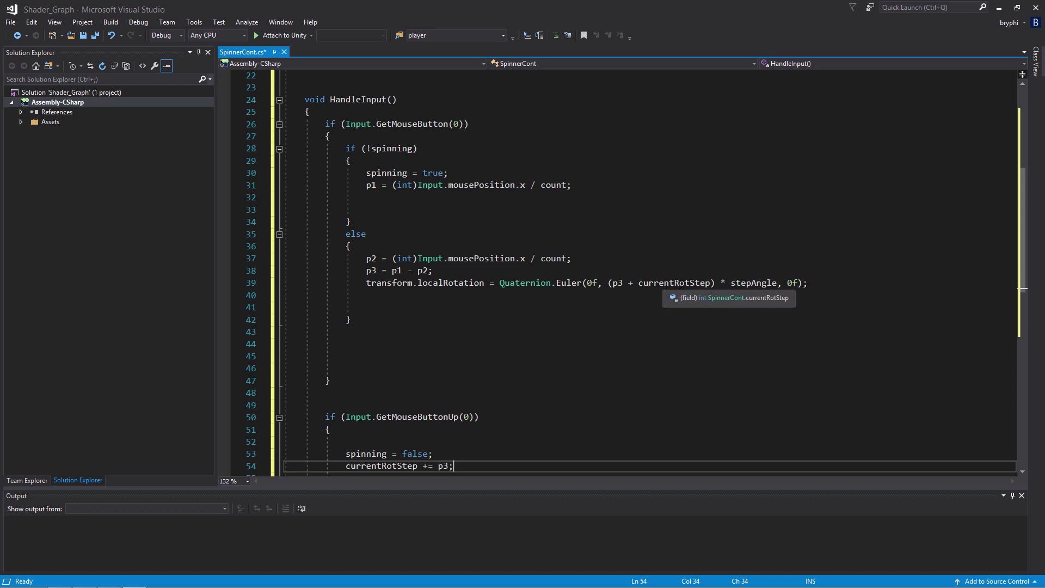
scroll(479, 284, down, 2)
scroll(479, 283, up, 9)
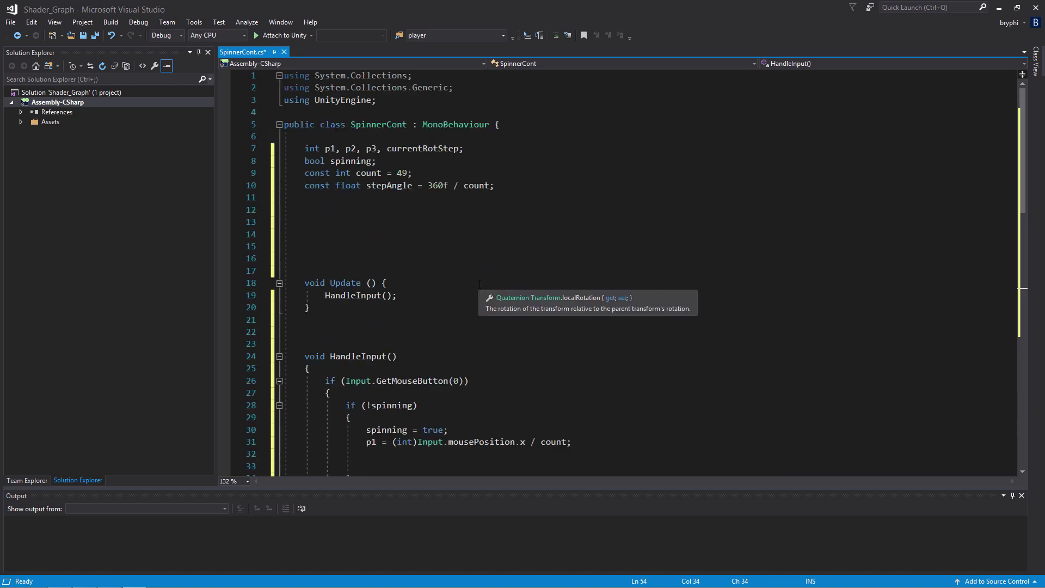
scroll(480, 284, down, 9)
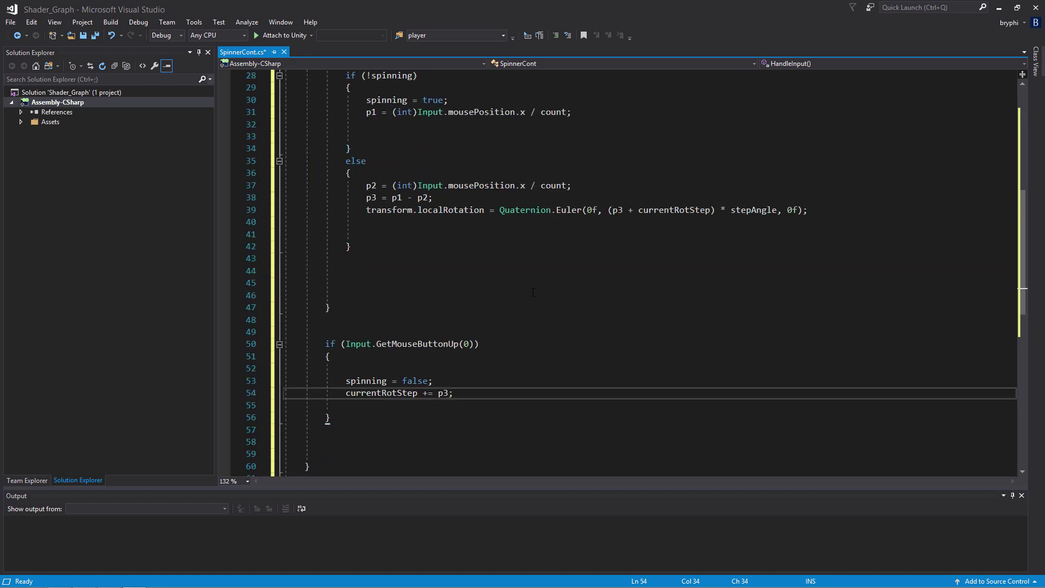
scroll(533, 292, up, 7)
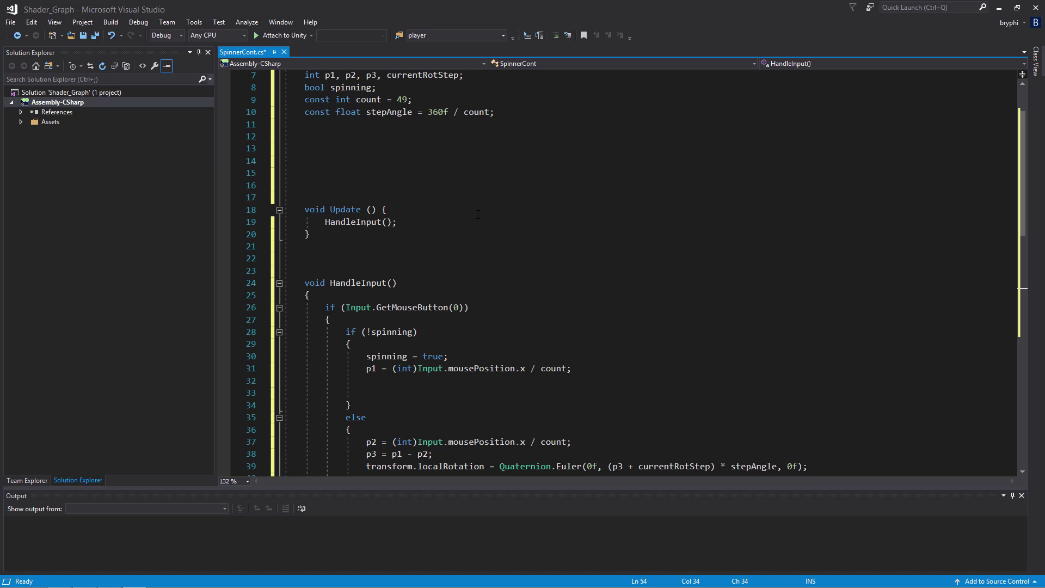
scroll(477, 214, down, 8)
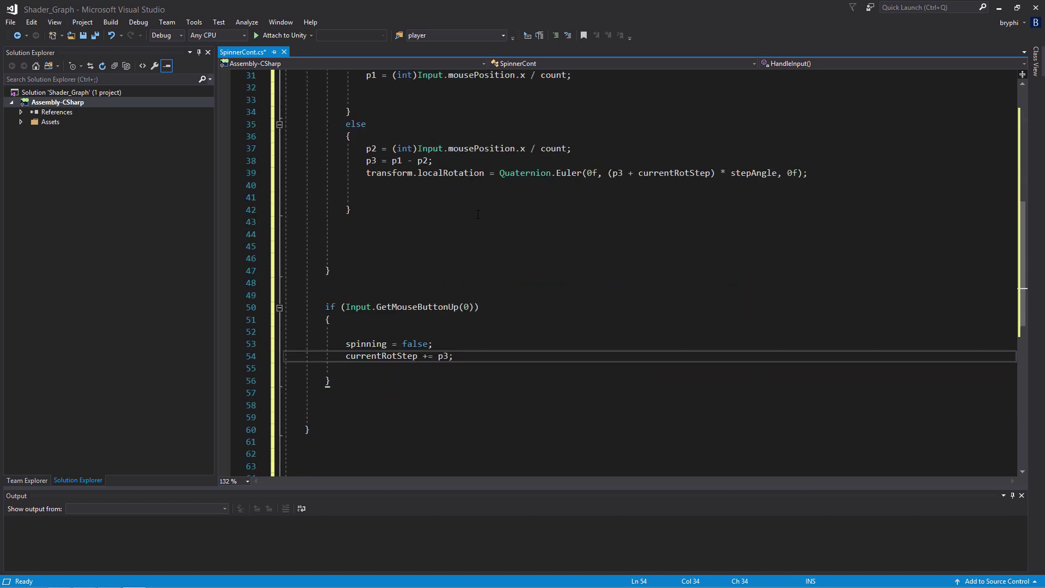
scroll(481, 227, up, 10)
scroll(468, 172, down, 7)
scroll(477, 207, down, 3)
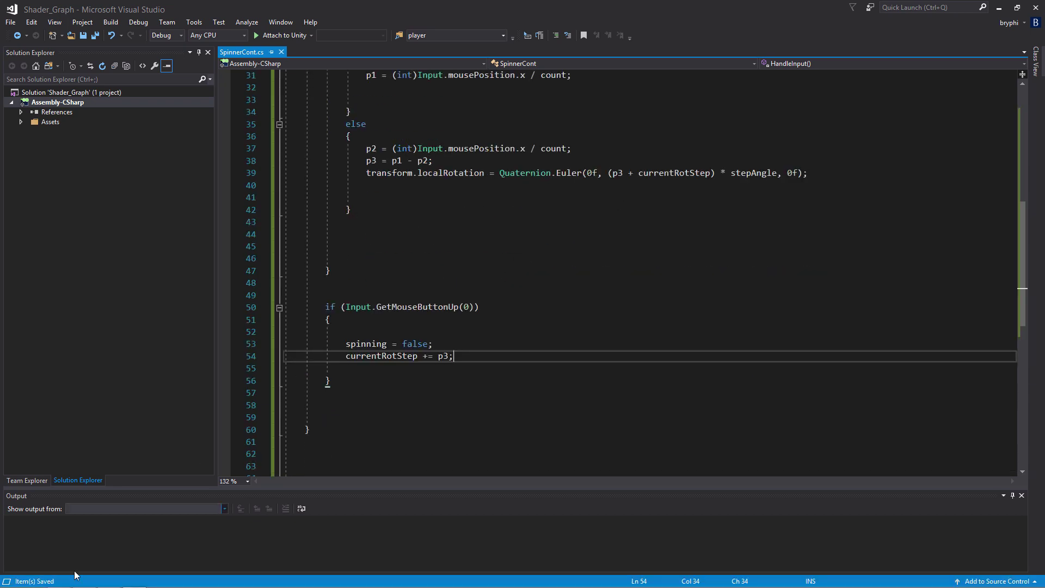
Switch to Unity and run the scene in Play mode to test rotating the letter spinner with the mouse.
click(110, 580)
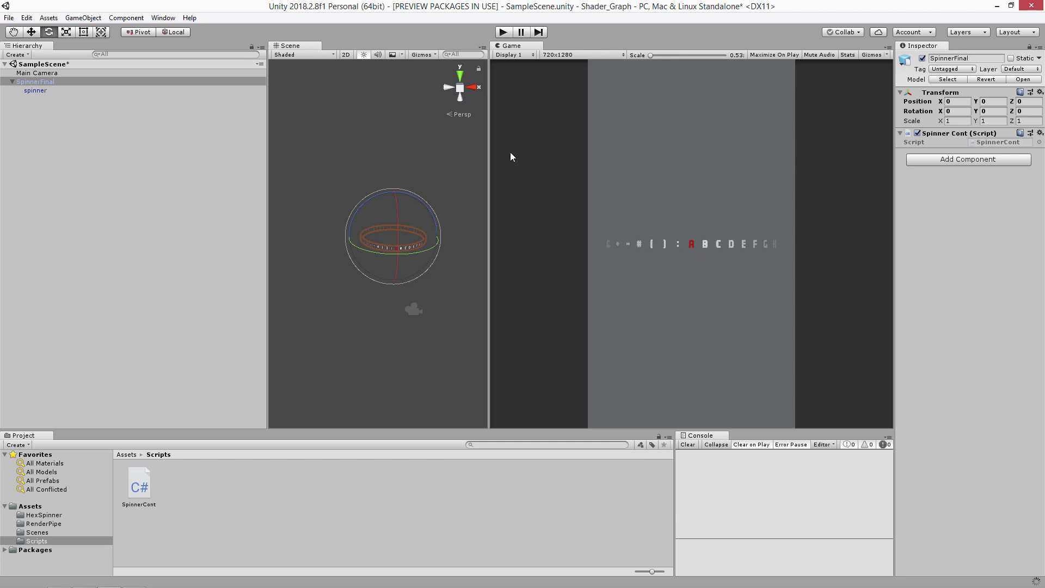
click(499, 34)
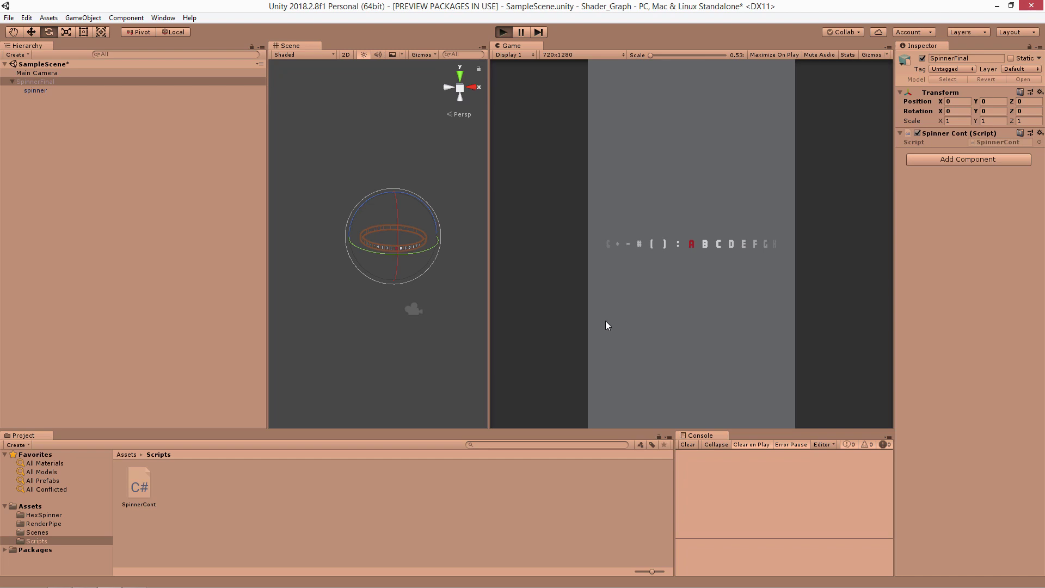
drag(729, 244, 757, 243)
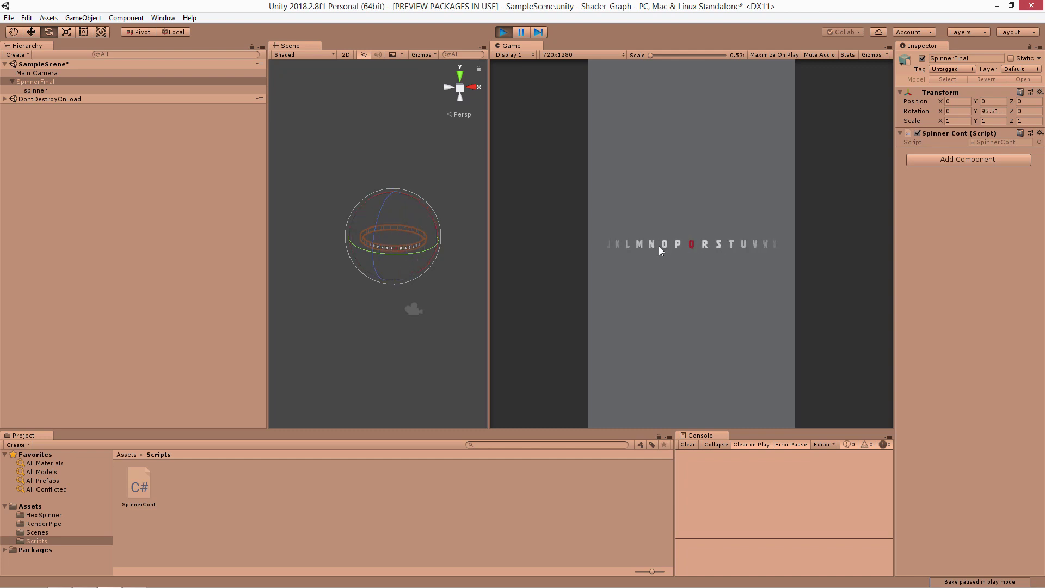